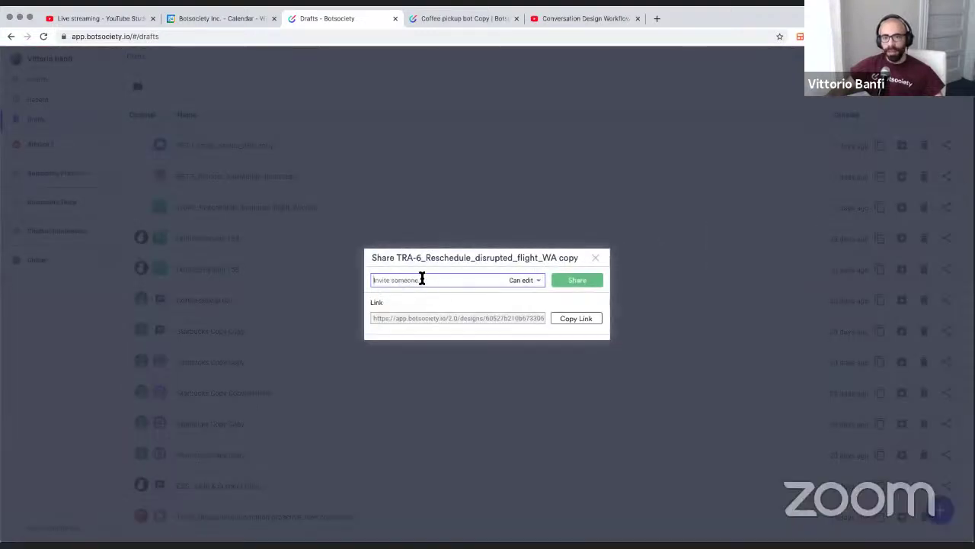
Close the Share dialog and back out of new team space creation to Drafts
click(320, 189)
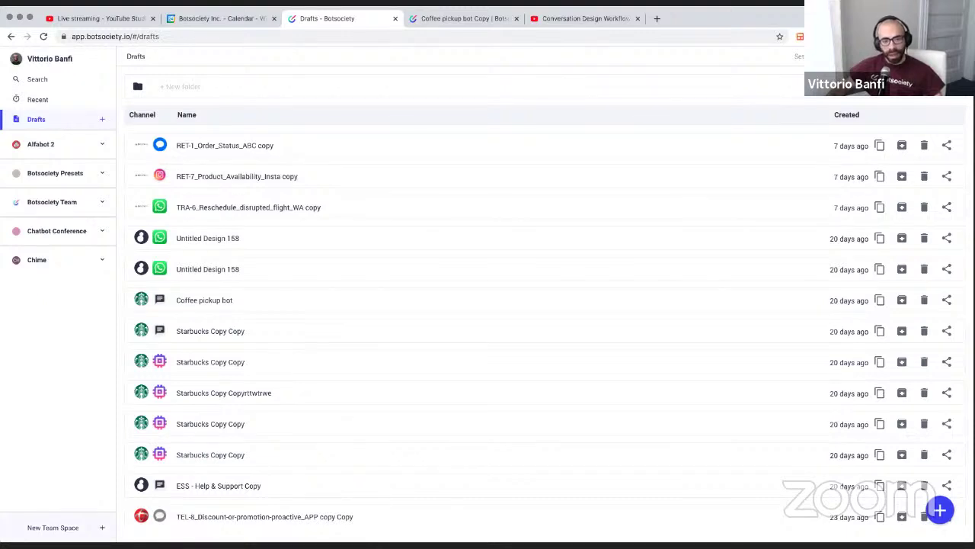
click(61, 532)
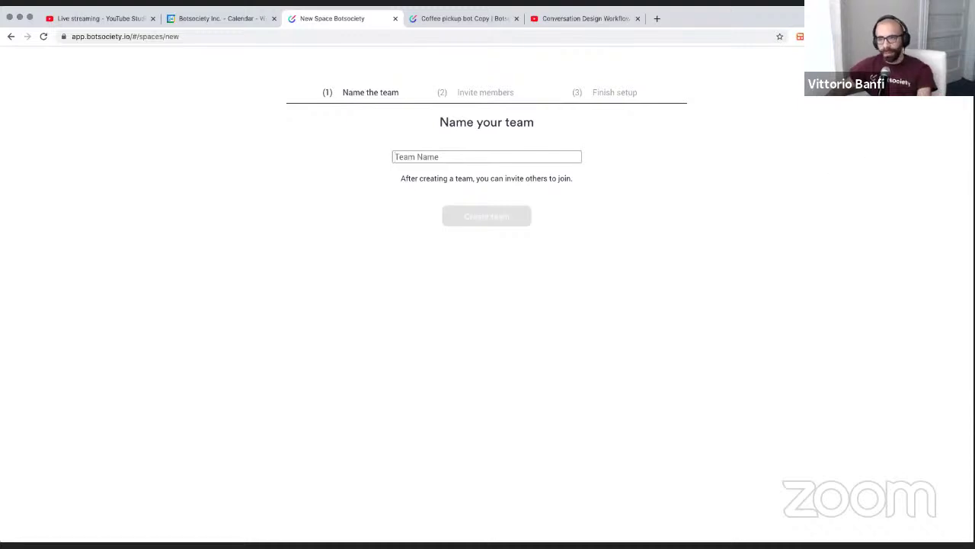
click(459, 145)
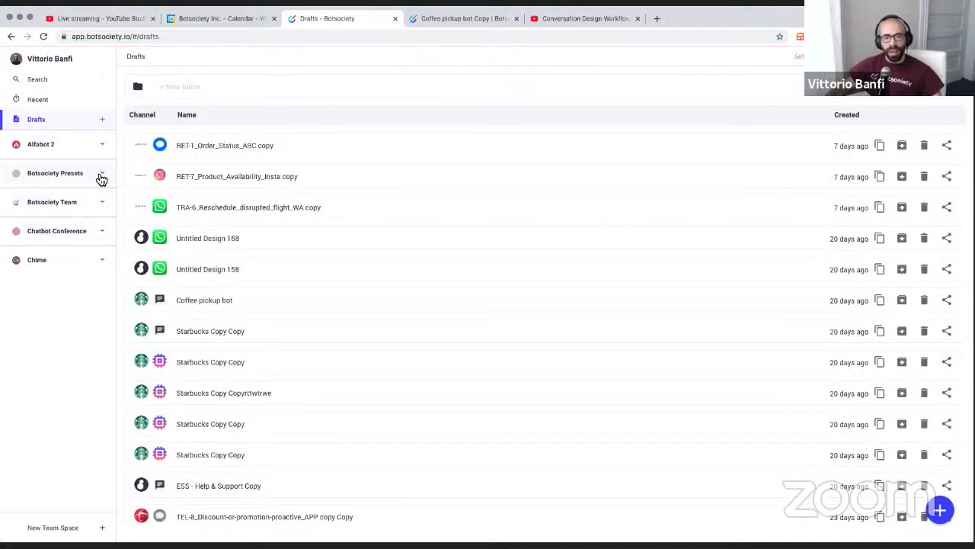
Expand the Alfabot 2 and Botsociety Team spaces, collapse Presets, and pick Workshop
click(102, 145)
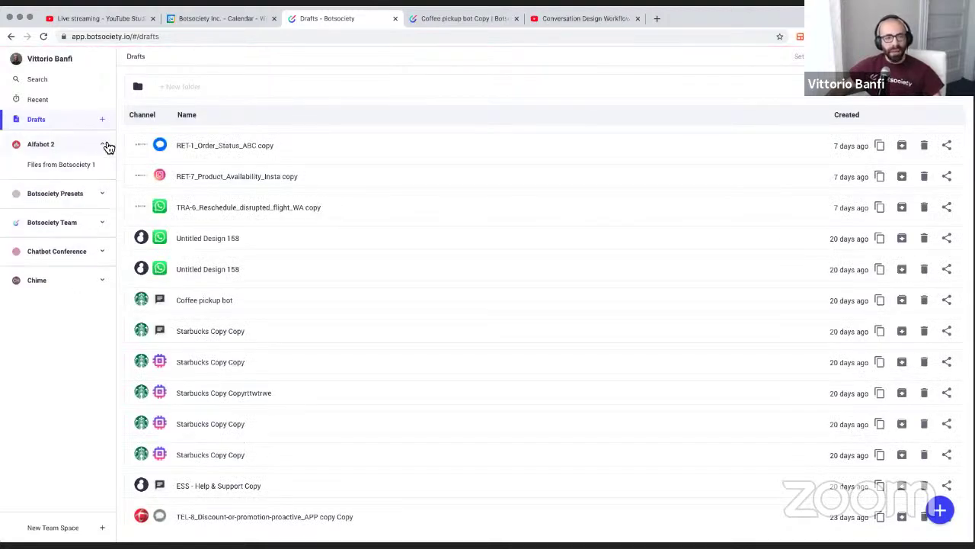
click(104, 195)
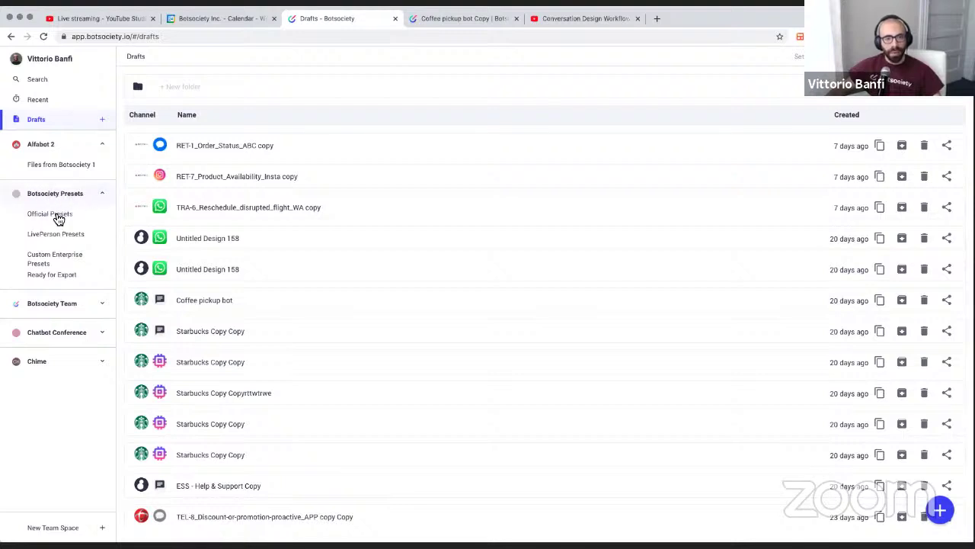
click(102, 305)
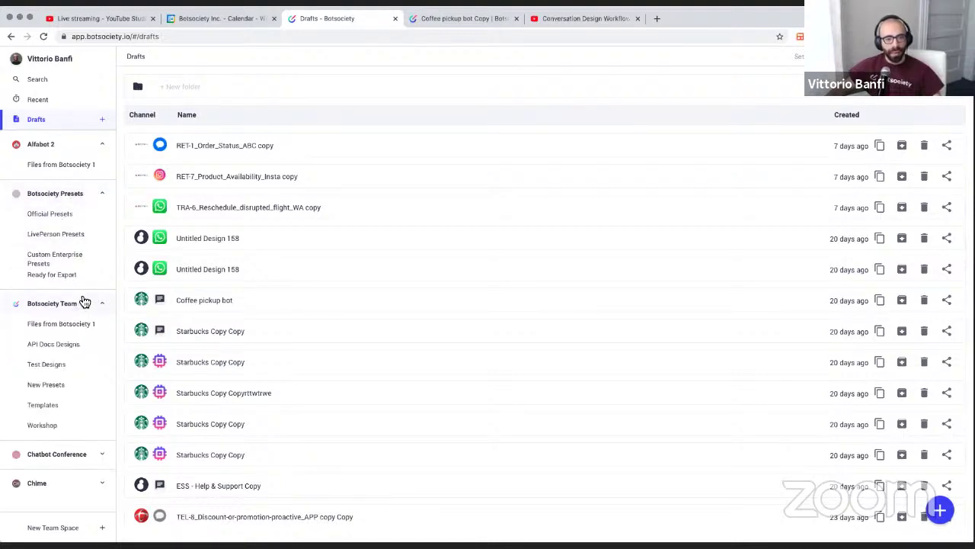
click(102, 197)
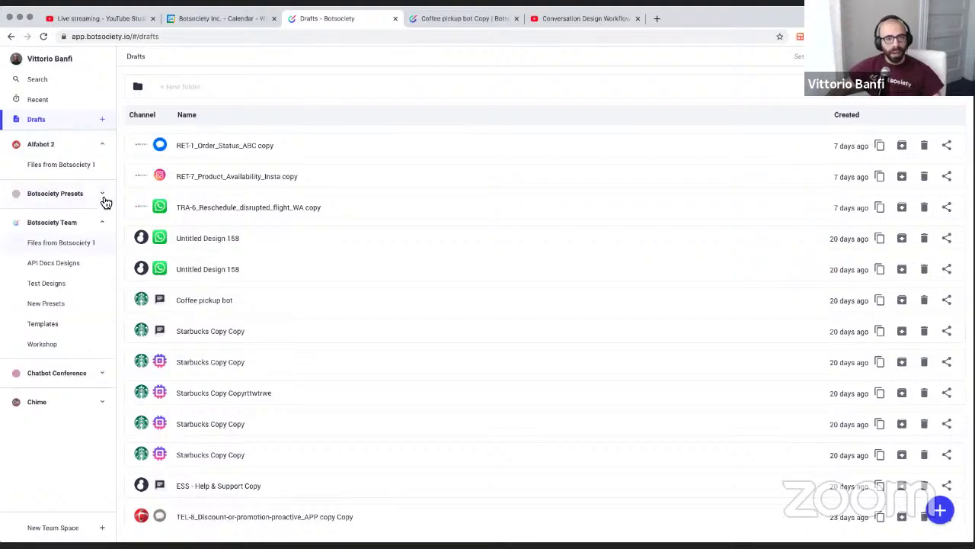
click(42, 346)
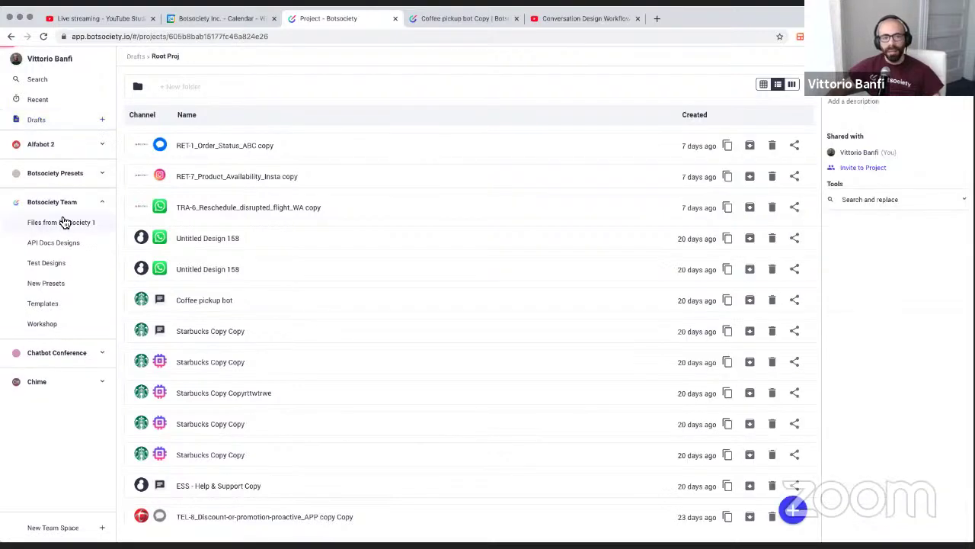
Open Botsociety Team, then its Workshop project holding the Coffee pickup bot Copy design
click(55, 206)
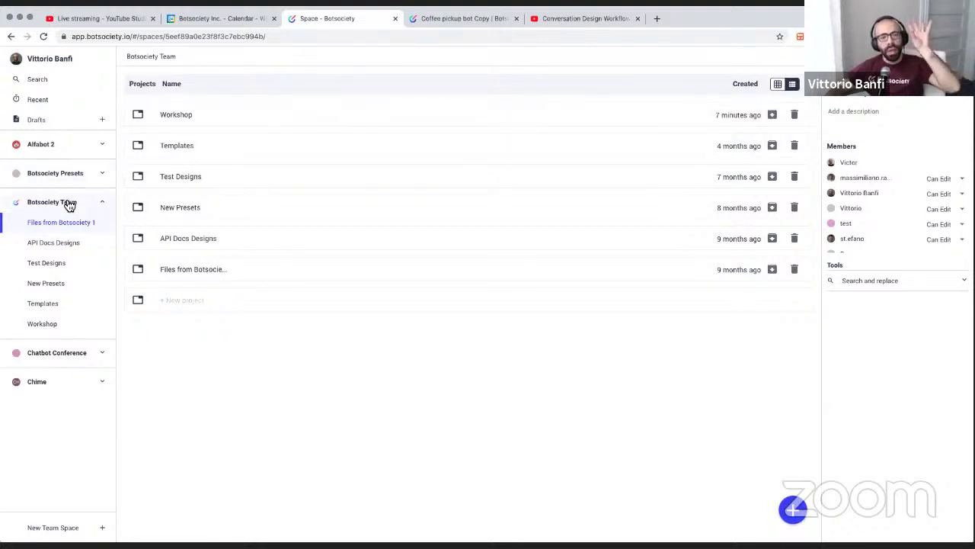
click(221, 122)
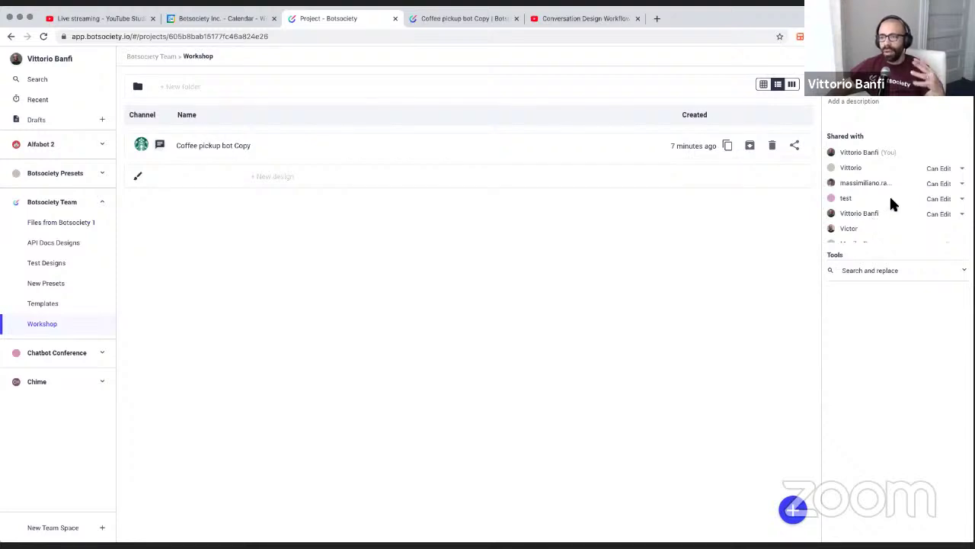
Change the test member's Workshop permission from Can Edit to Can View
click(938, 201)
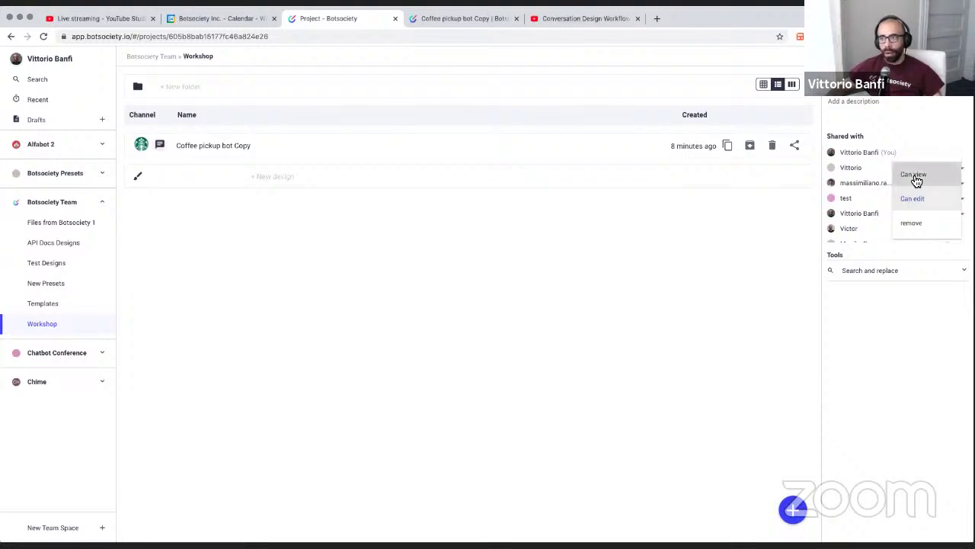
click(915, 177)
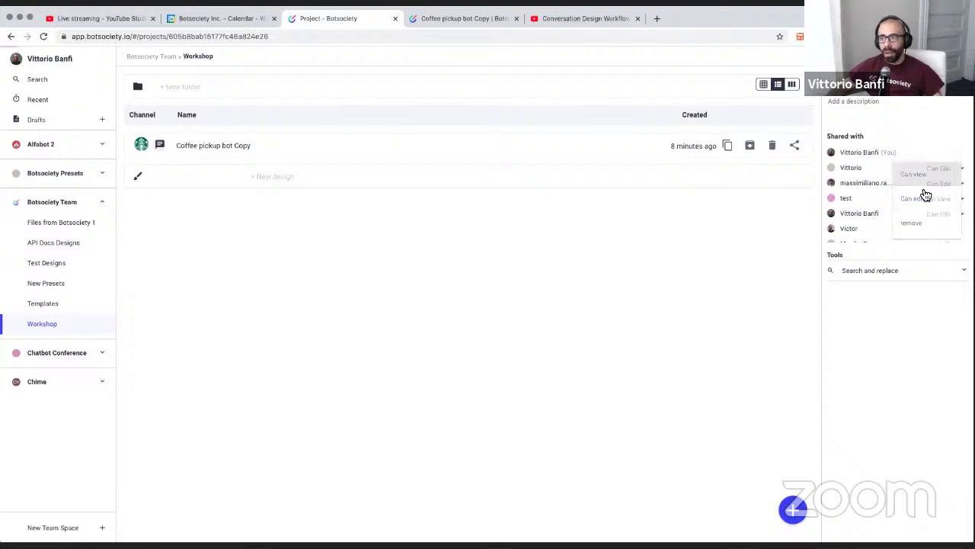
double_click(848, 201)
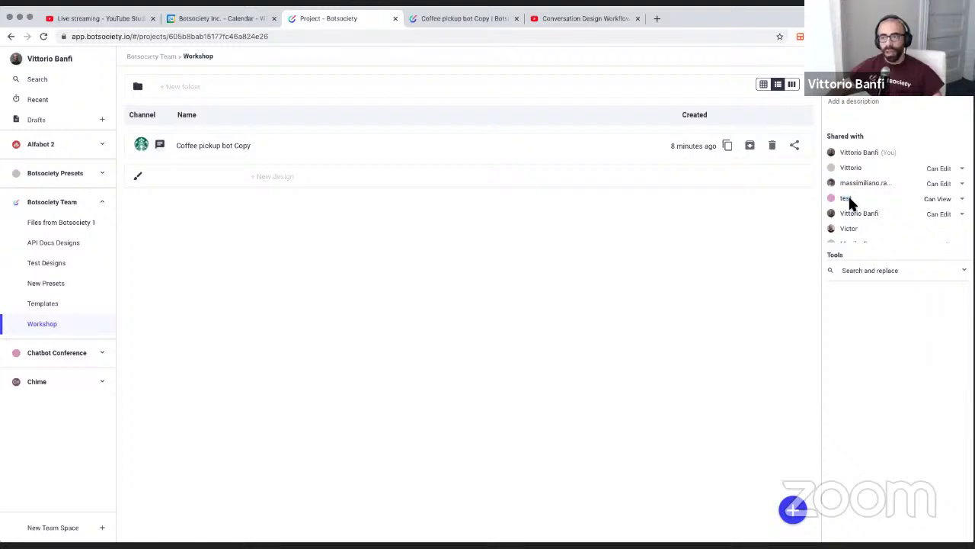
click(945, 201)
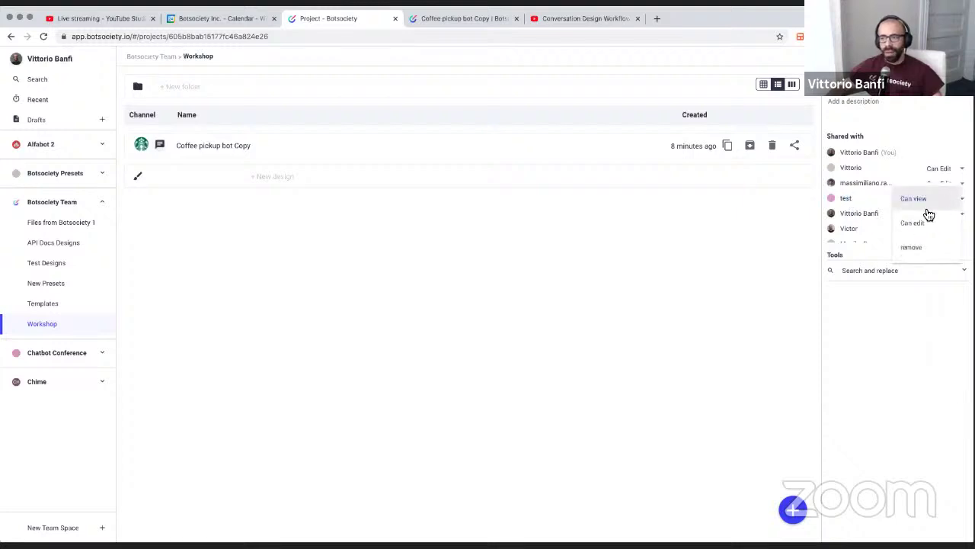
click(904, 200)
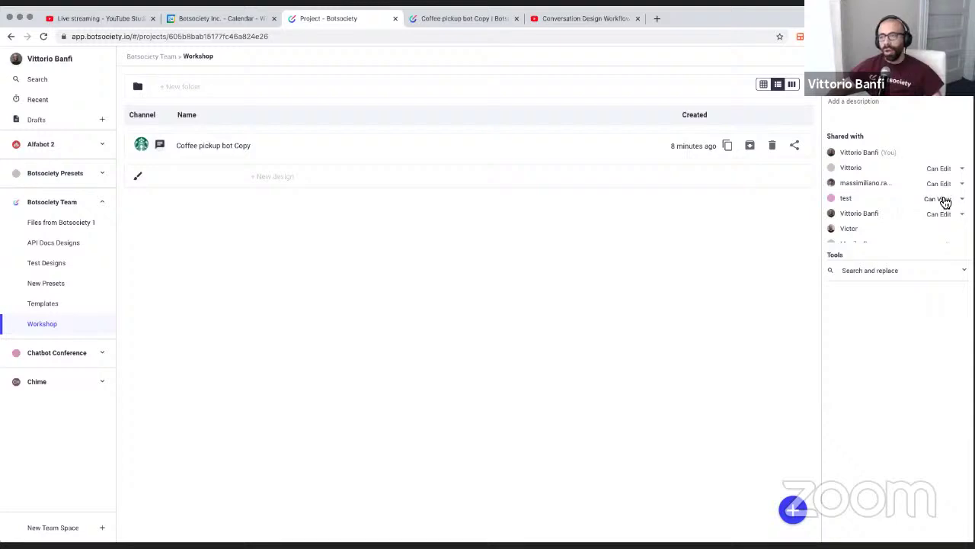
click(943, 200)
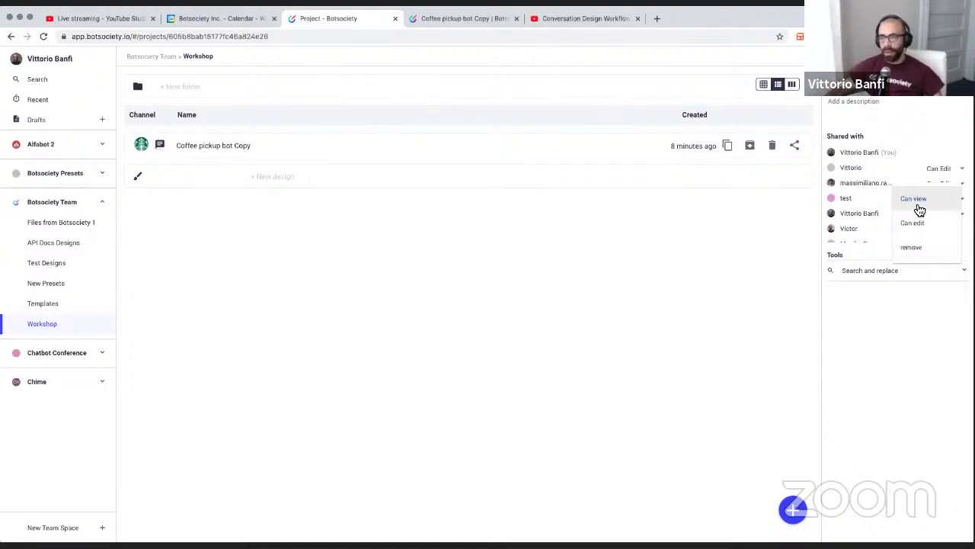
click(891, 291)
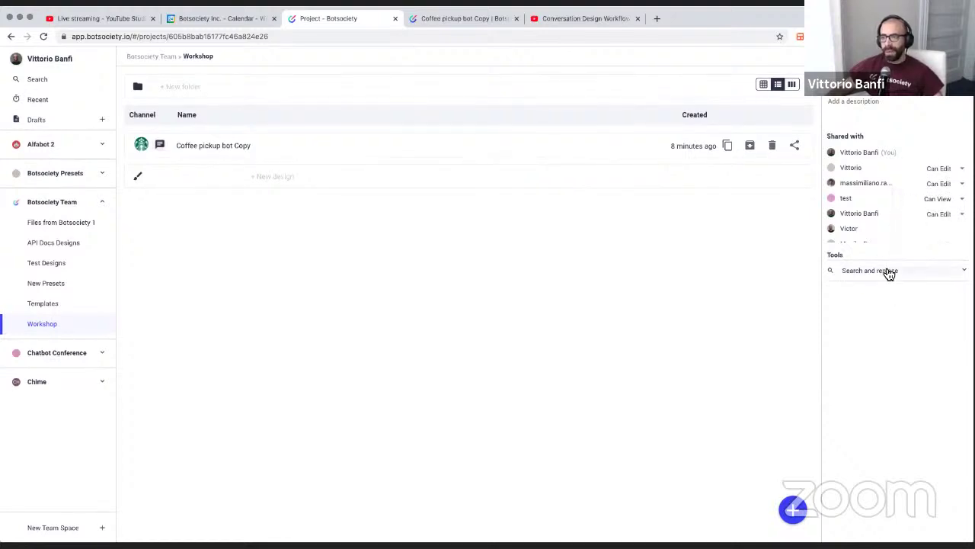
click(890, 272)
click(864, 290)
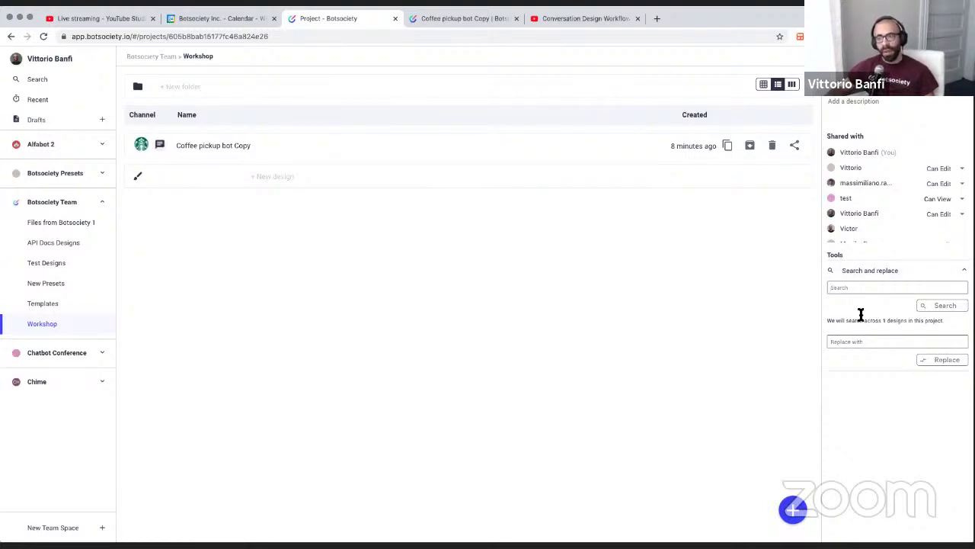
click(921, 270)
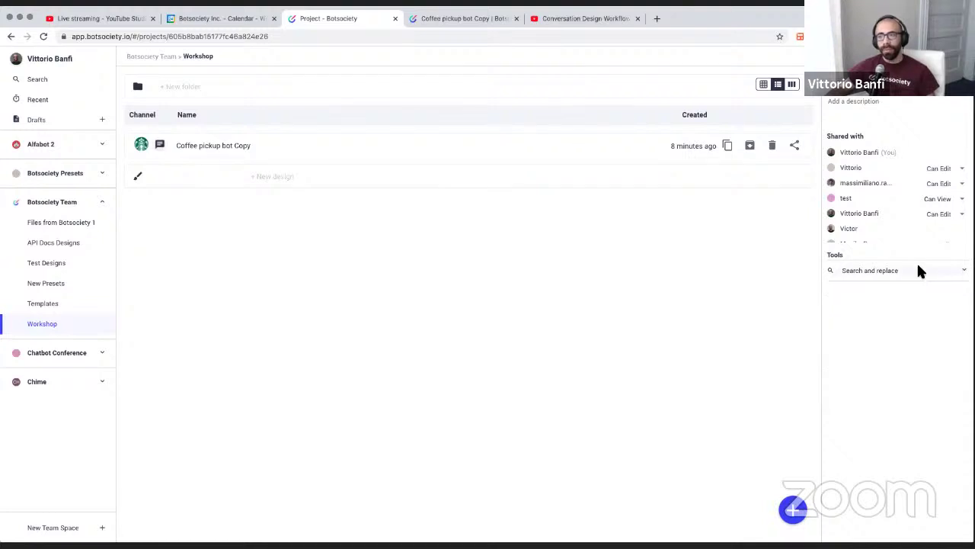
click(451, 181)
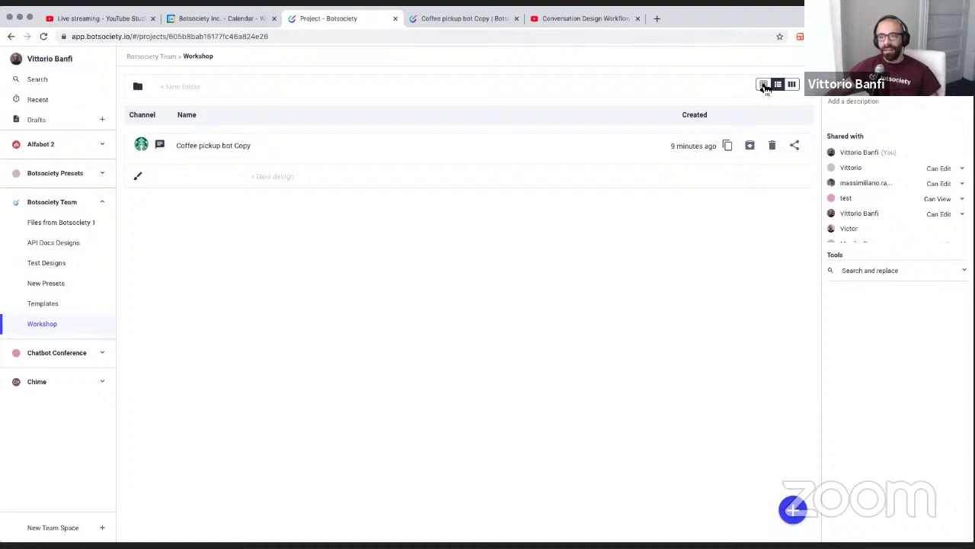
Cycle the Workshop files through card and list layouts, ending on the Kanban board
click(764, 85)
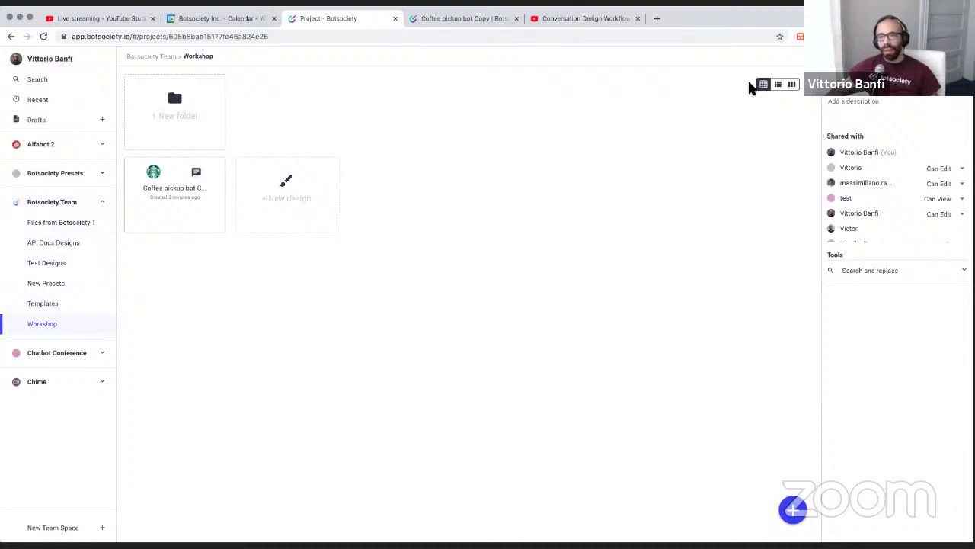
click(779, 84)
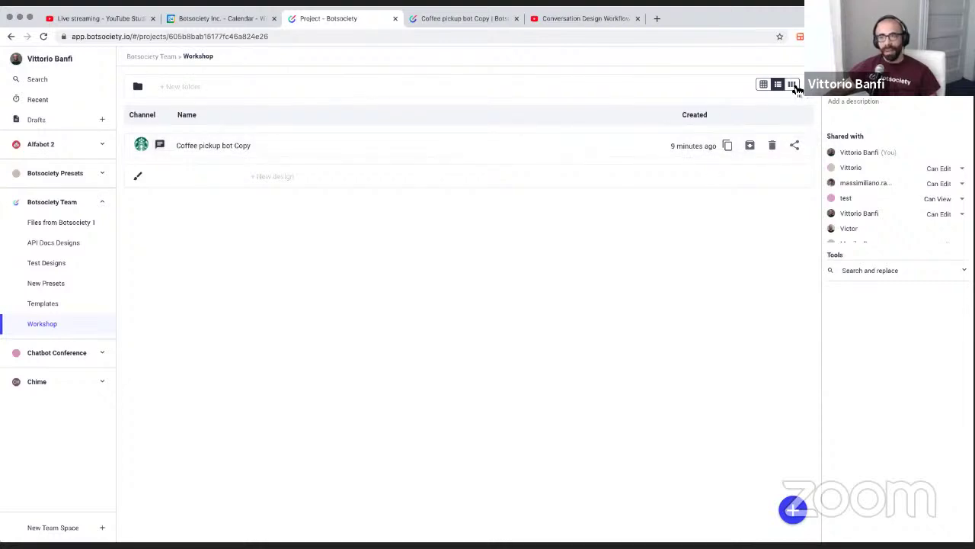
click(793, 84)
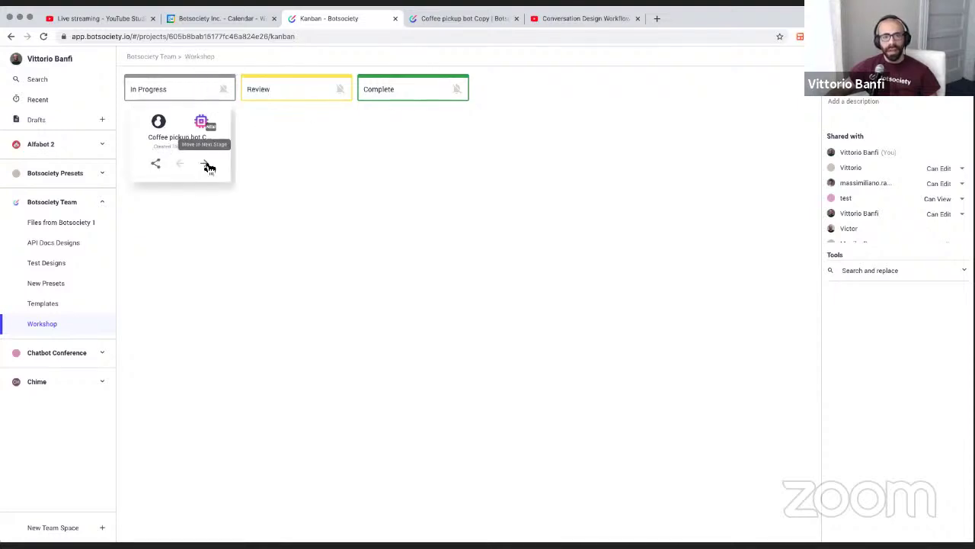
Move the Coffee pickup bot card to Review and Complete, then back to In Progress
drag(209, 165, 295, 199)
click(321, 166)
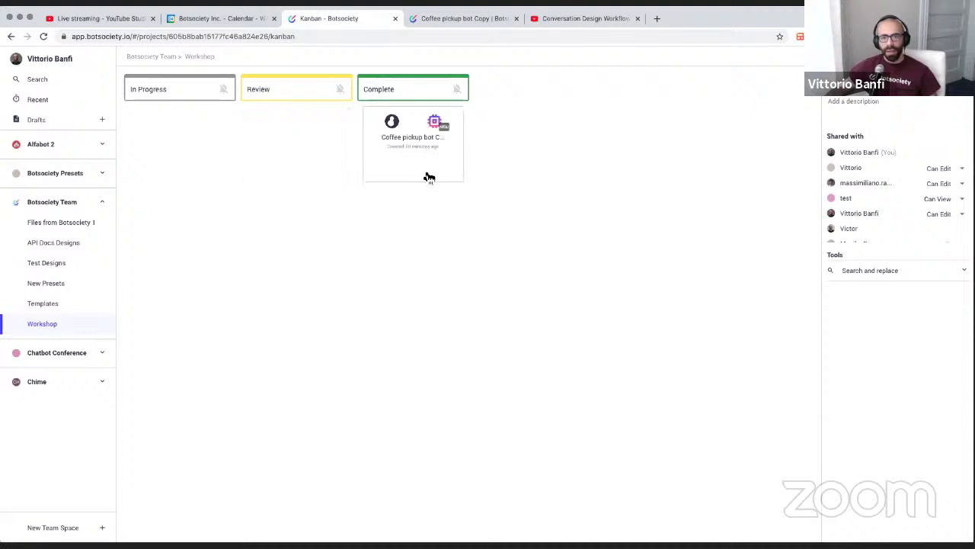
click(414, 163)
click(298, 164)
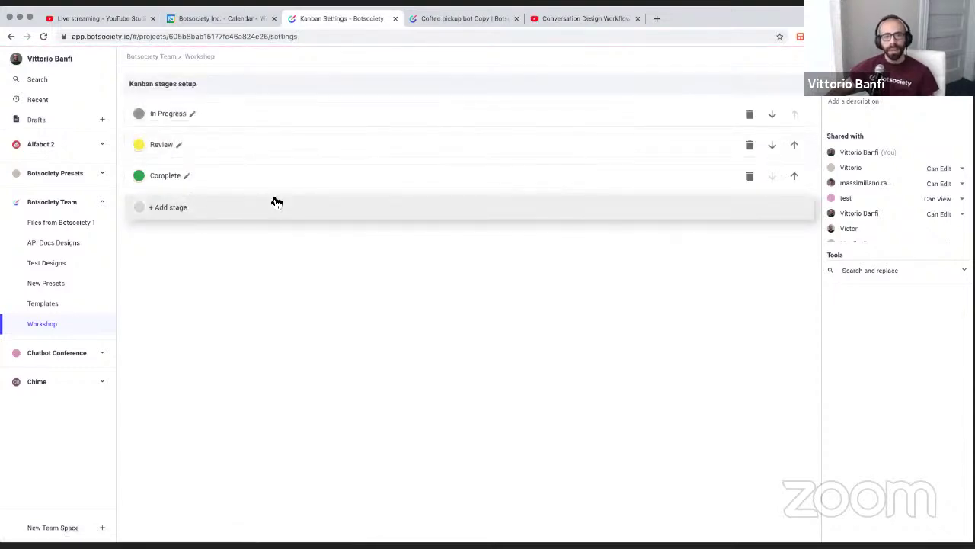
click(244, 212)
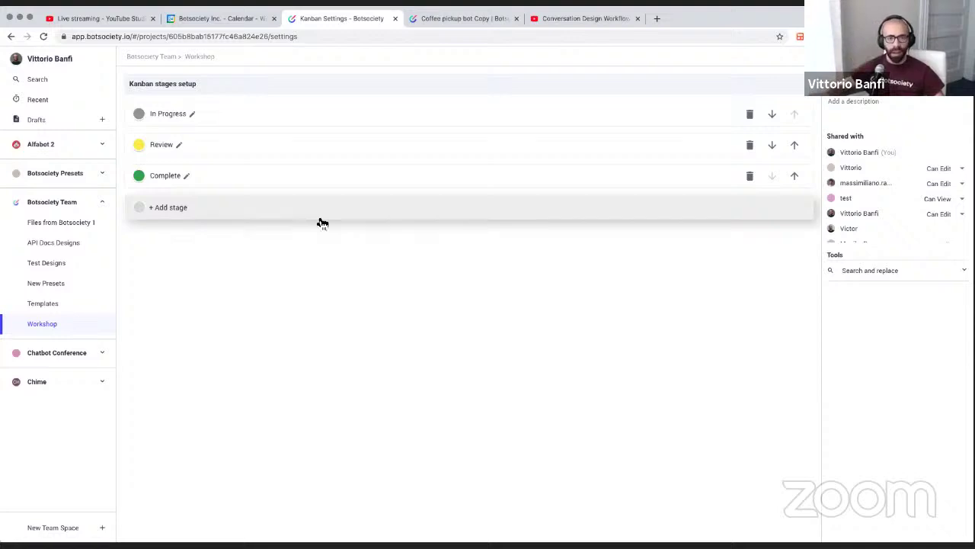
click(320, 220)
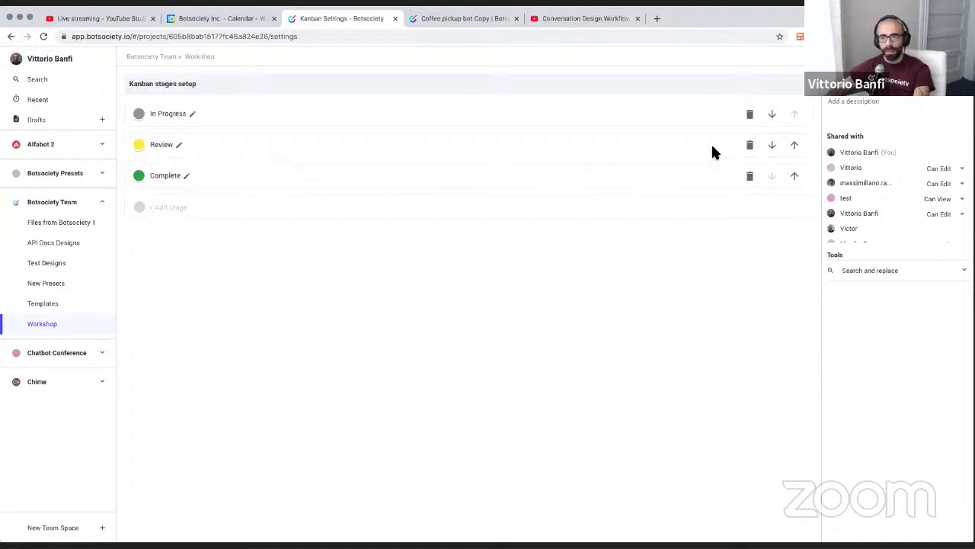
Create and save a fourth stage named 'Pending Brand team approval' after Complete
click(185, 208)
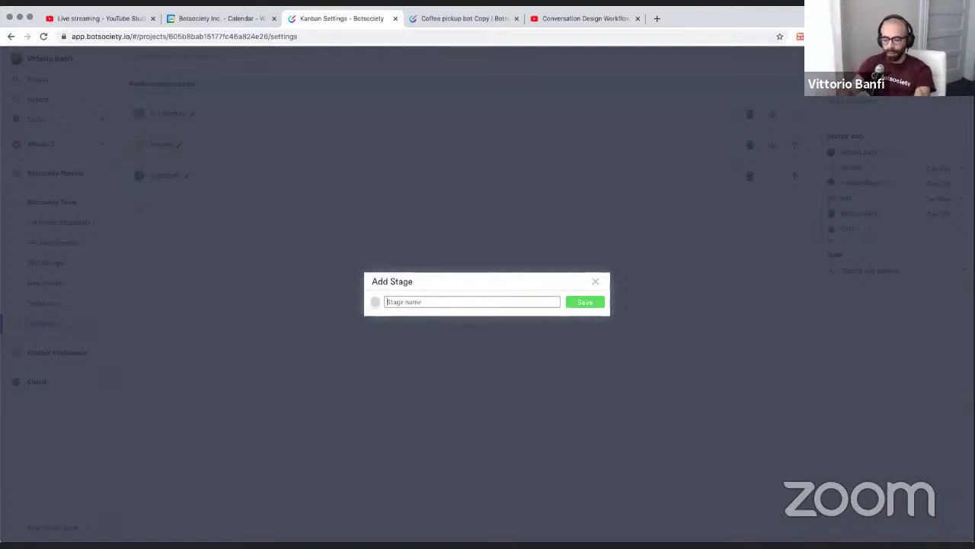
text(Pending)
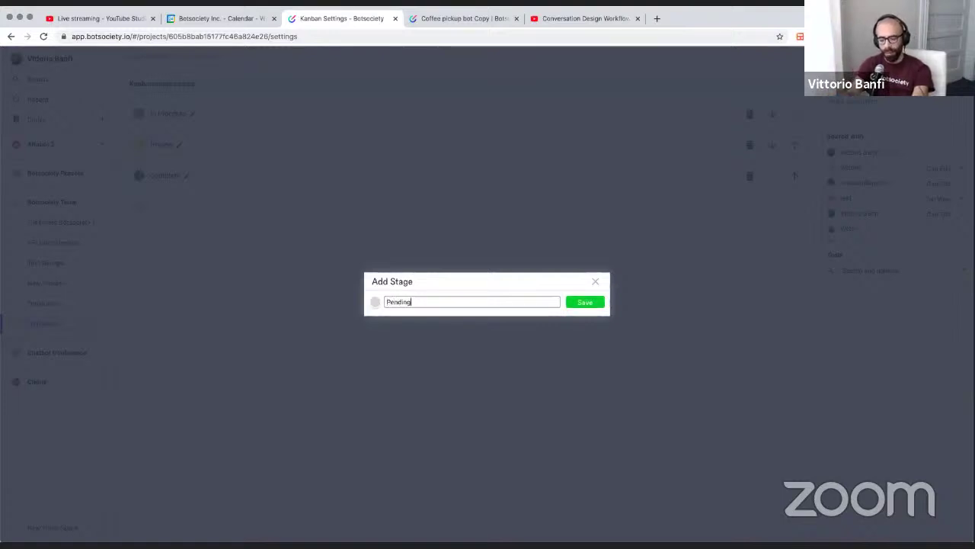
text( M)
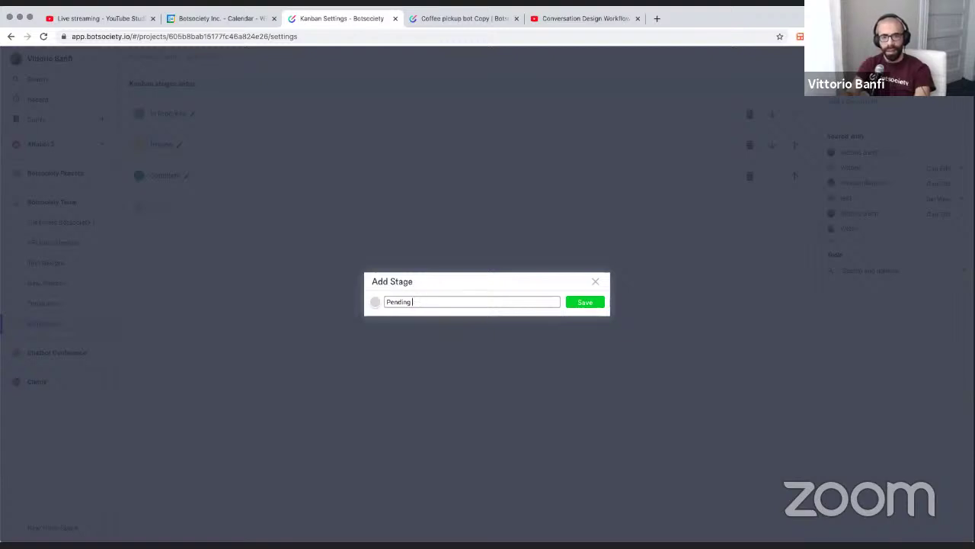
text(Brand team approval)
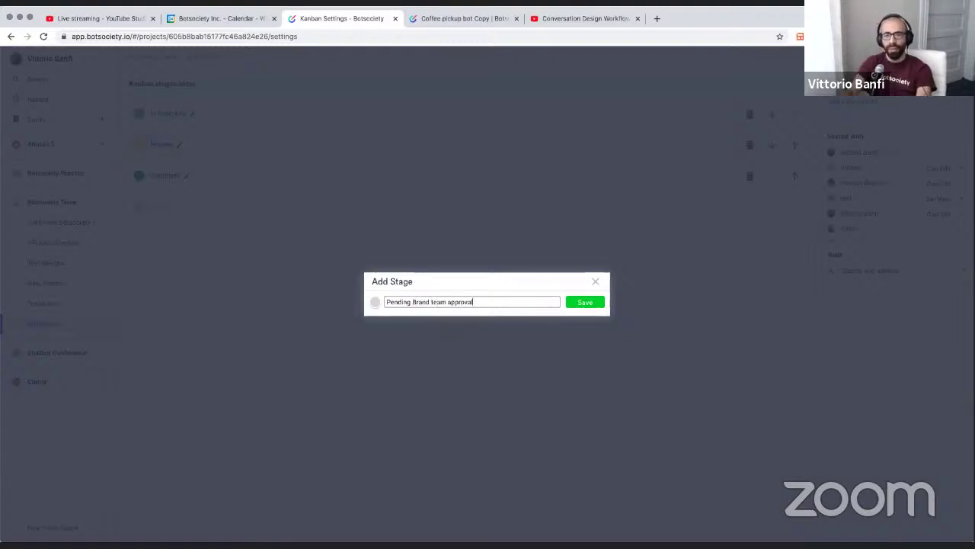
click(584, 302)
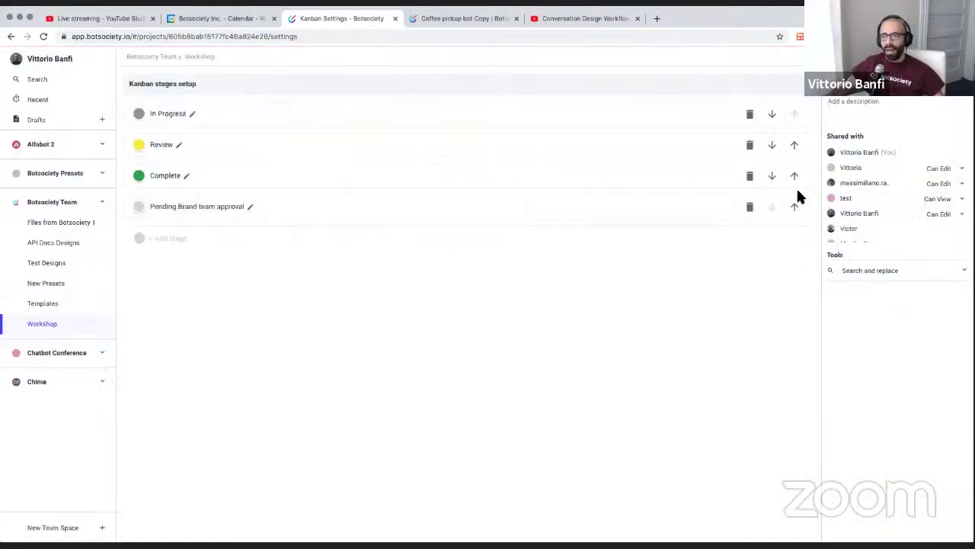
Reorder the stages so Pending Brand team approval sits just above Complete
click(793, 206)
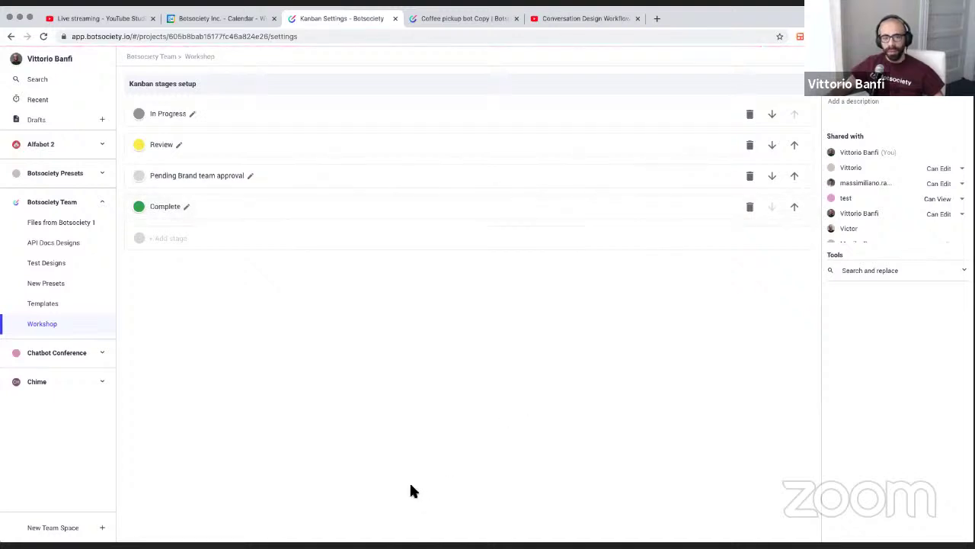
click(794, 208)
click(794, 208)
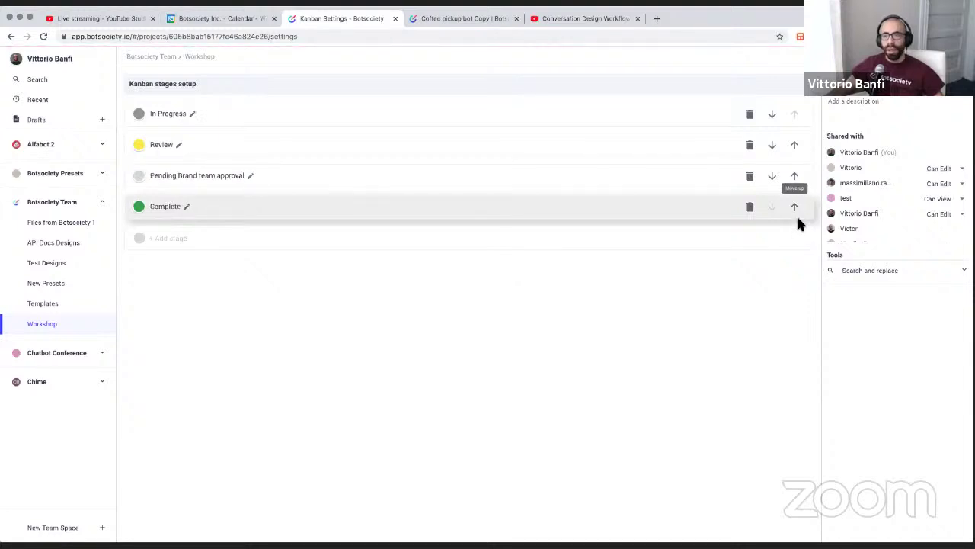
click(795, 176)
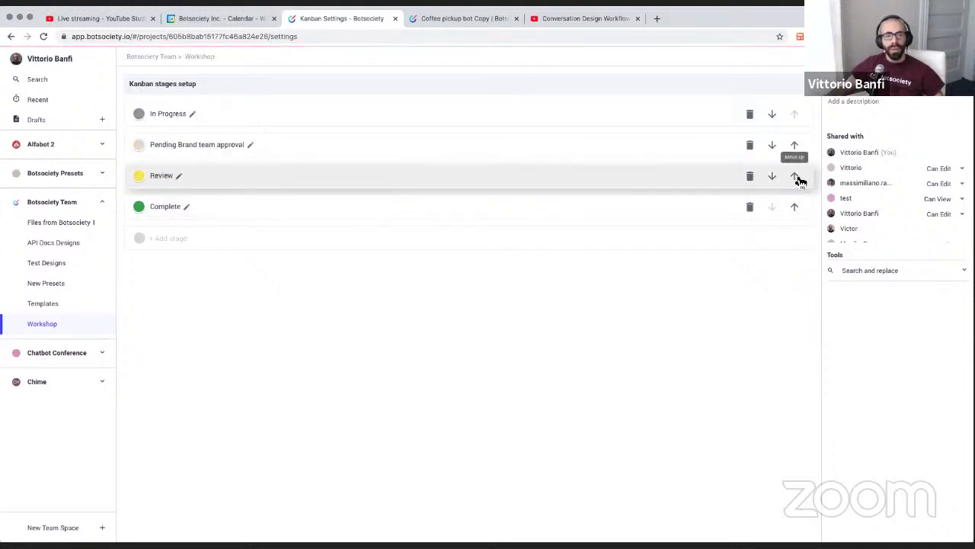
click(772, 145)
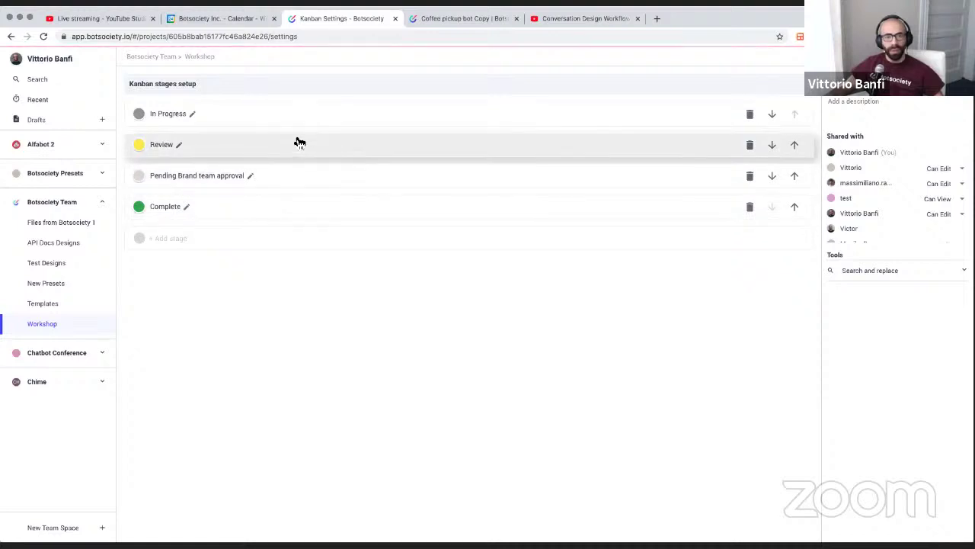
Colour the Pending Brand team approval stage light violet (#7d72fa)
click(141, 176)
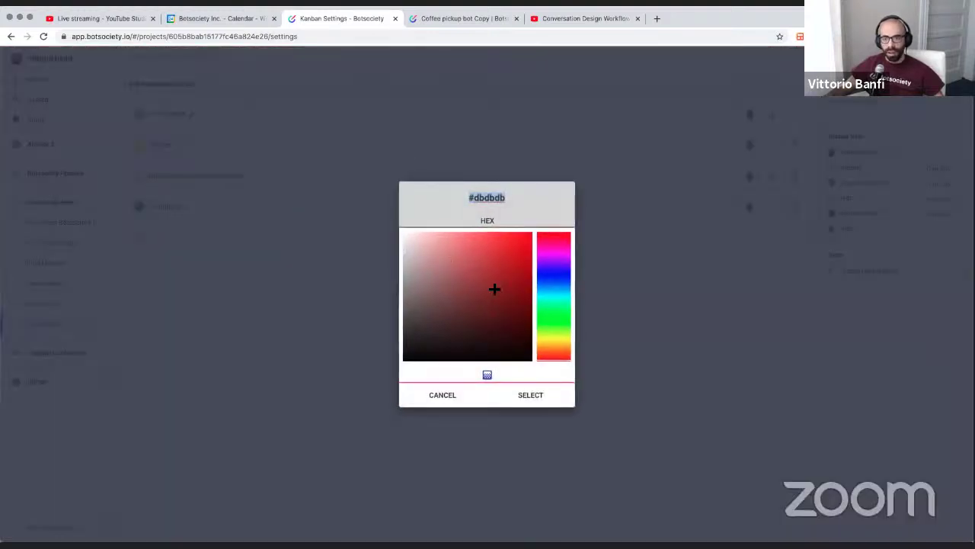
click(551, 283)
click(553, 272)
click(473, 236)
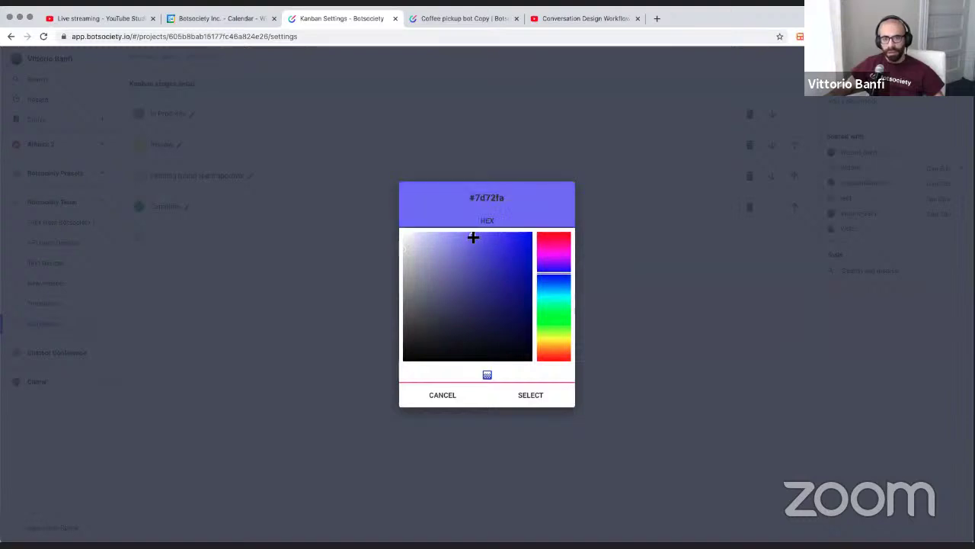
click(538, 392)
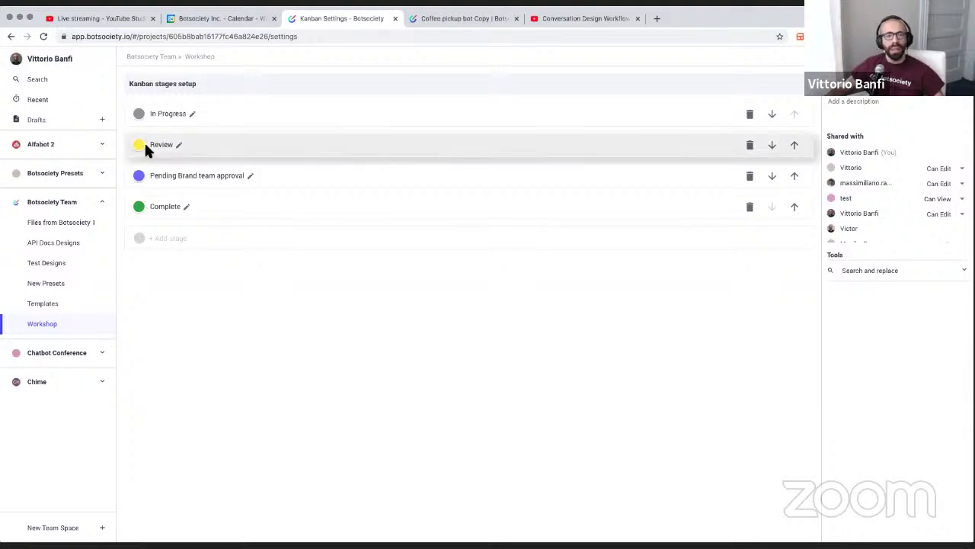
click(180, 145)
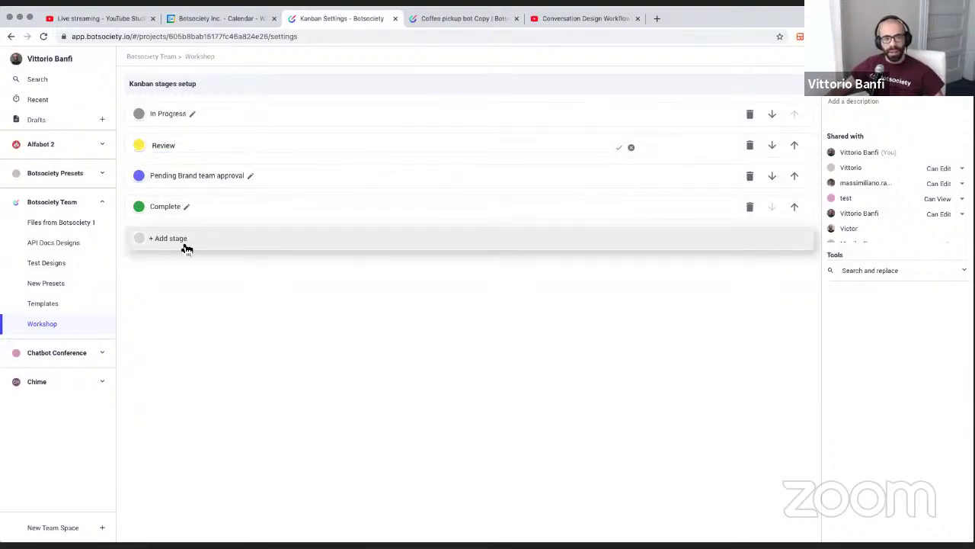
click(222, 236)
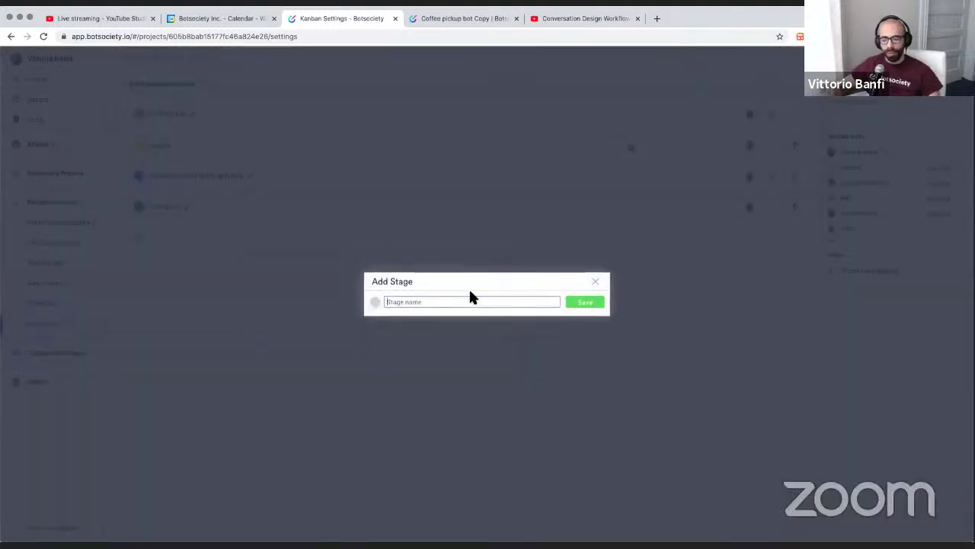
Create and save a new stage named 'To do' with a light teal colour
text(Test)
key(BackSpace)
key(BackSpace)
key(BackSpace)
key(BackSpace)
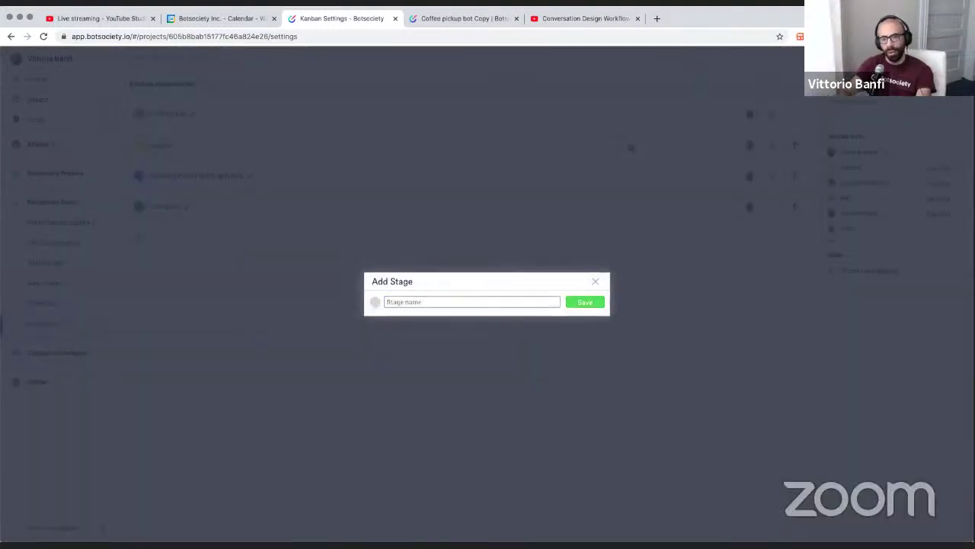
text(To do)
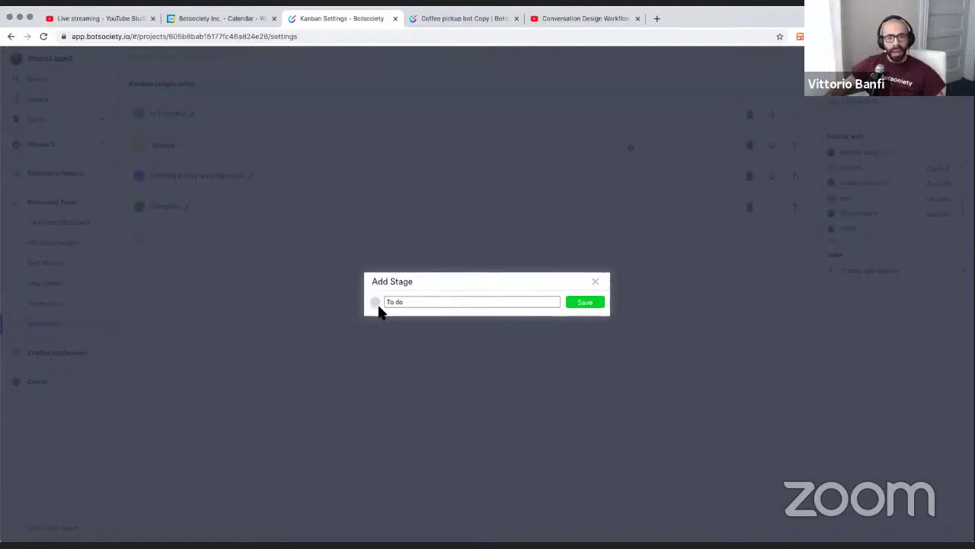
click(375, 302)
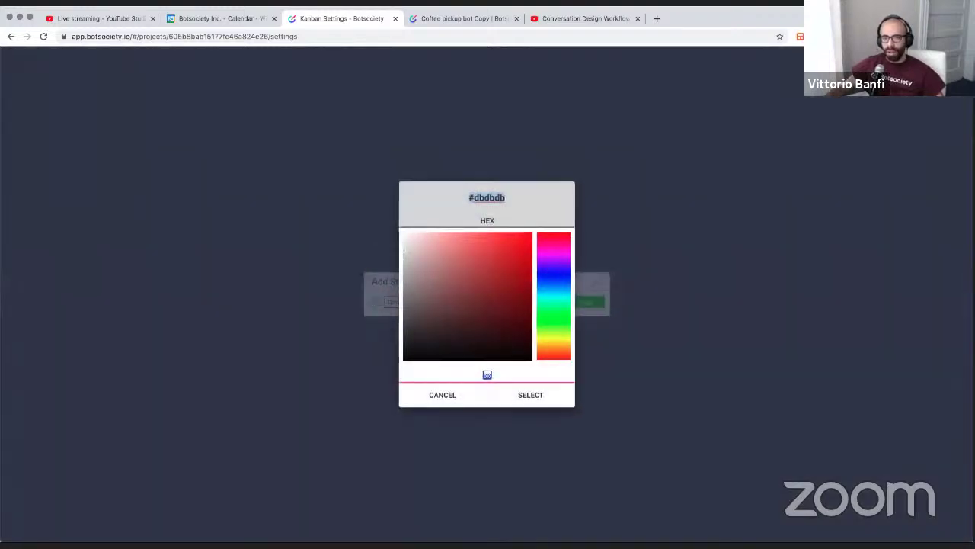
drag(553, 325, 554, 302)
click(458, 244)
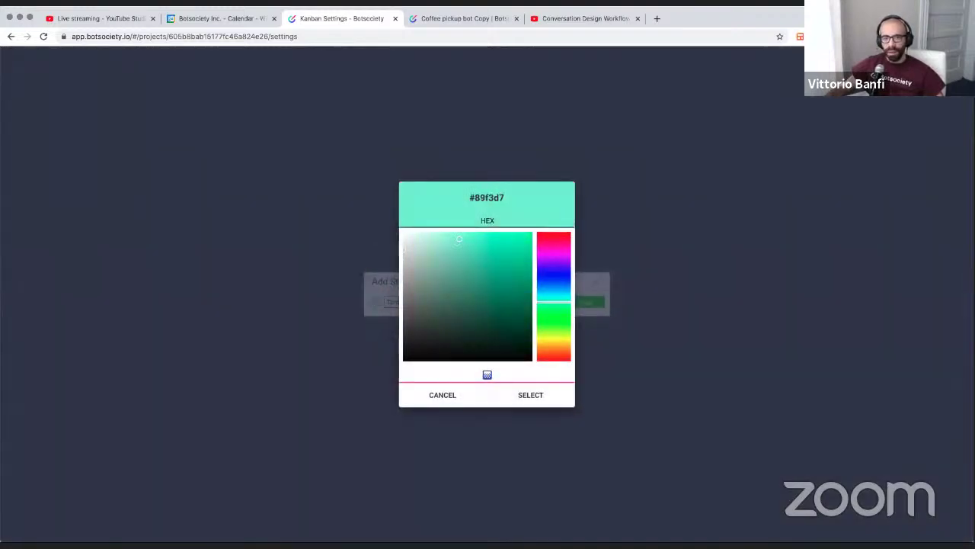
click(545, 403)
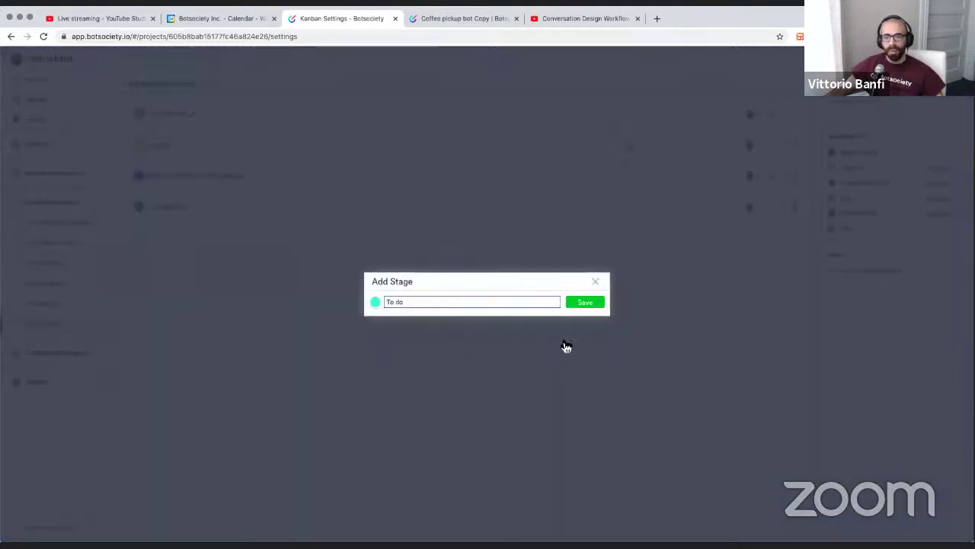
click(588, 303)
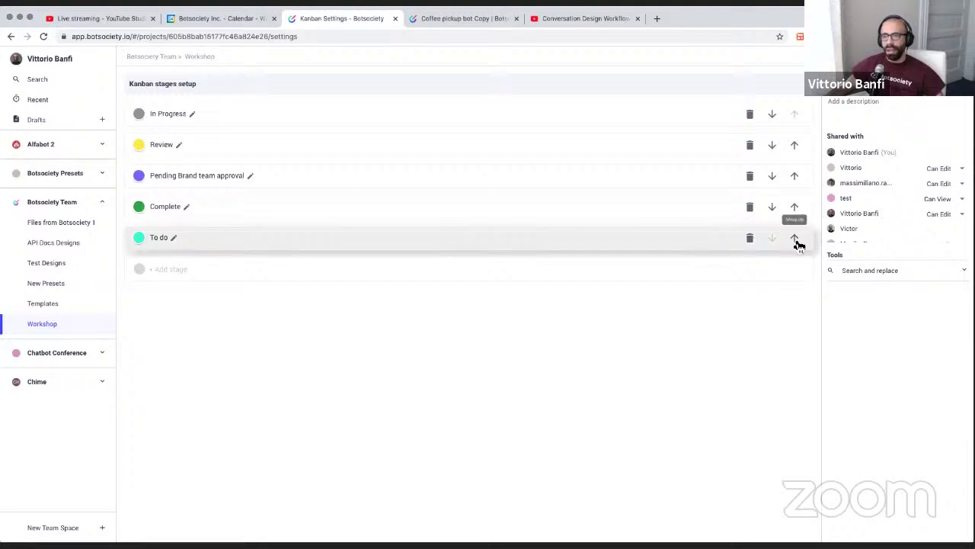
Move To do up past Complete, Pending, Review and In Progress to first place
click(796, 236)
click(796, 206)
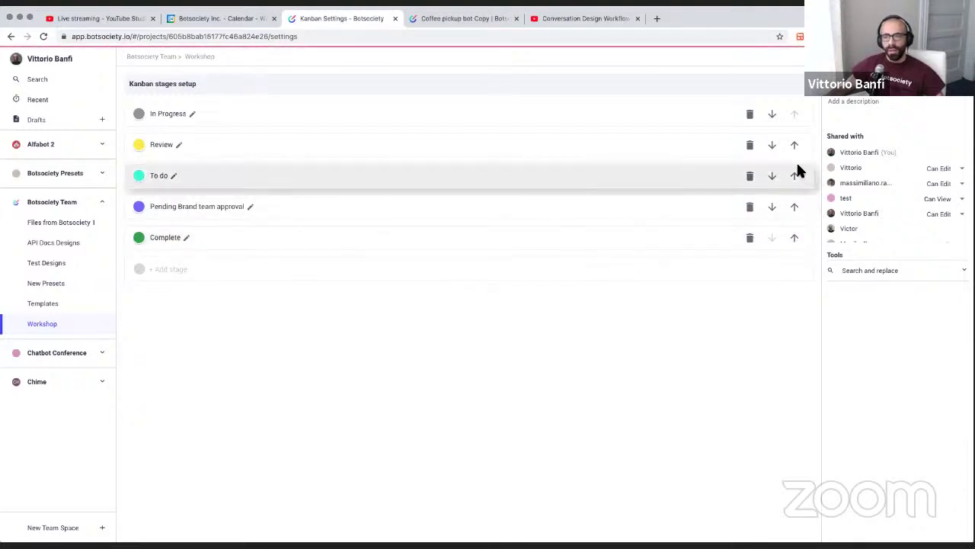
click(795, 176)
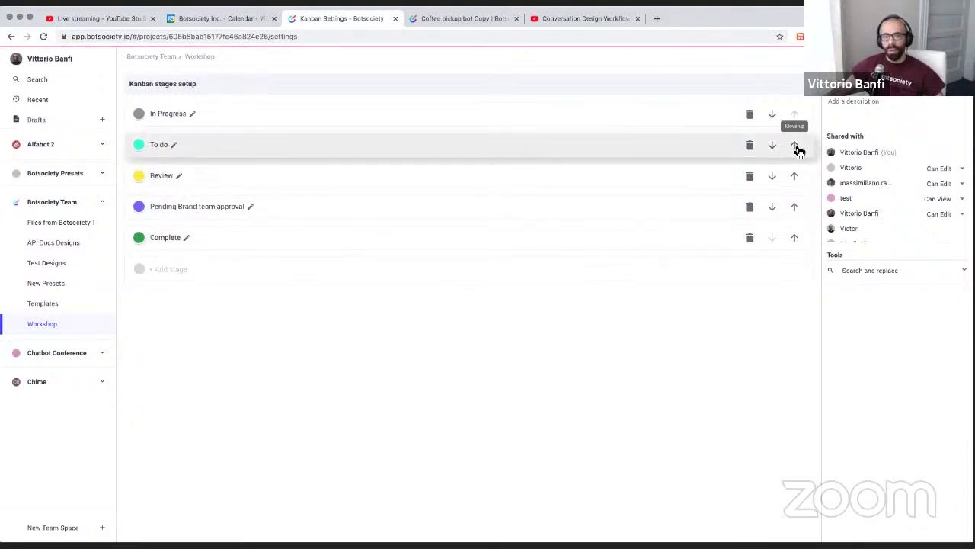
click(795, 144)
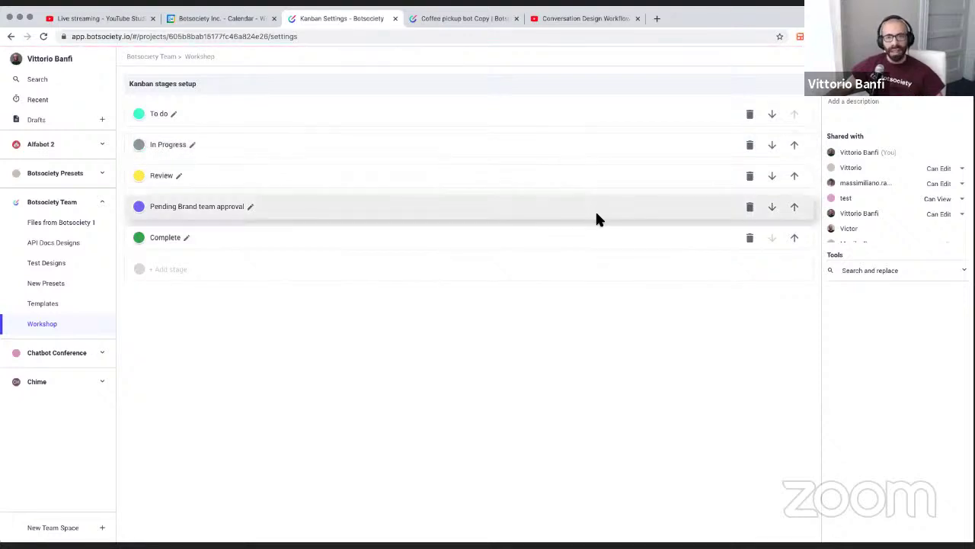
click(202, 64)
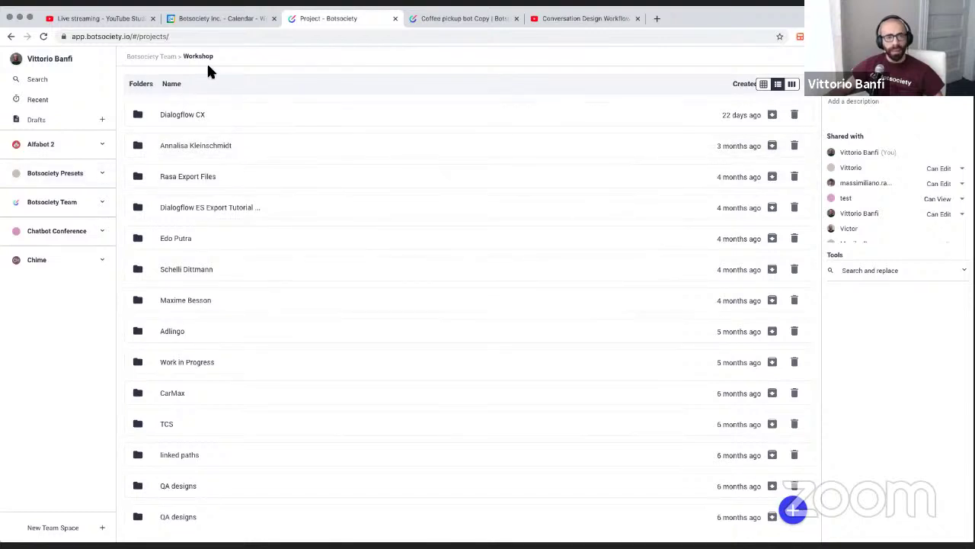
Return to Botsociety Team, reopen Workshop, and show it as a Kanban board
click(163, 57)
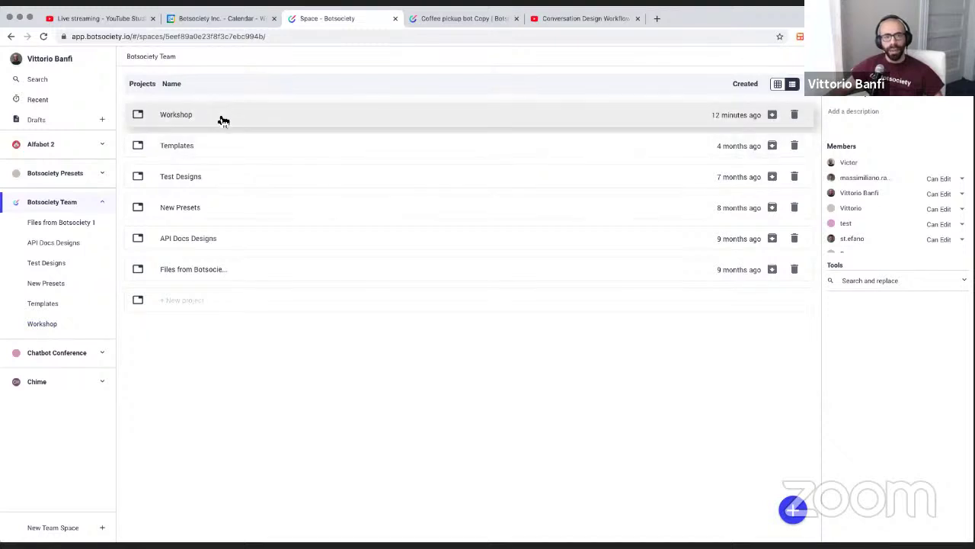
click(220, 119)
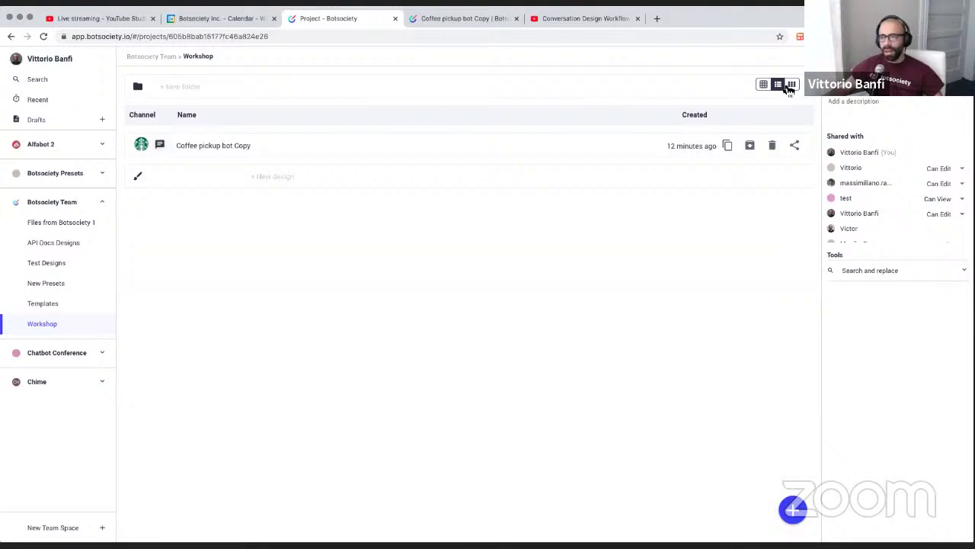
click(792, 86)
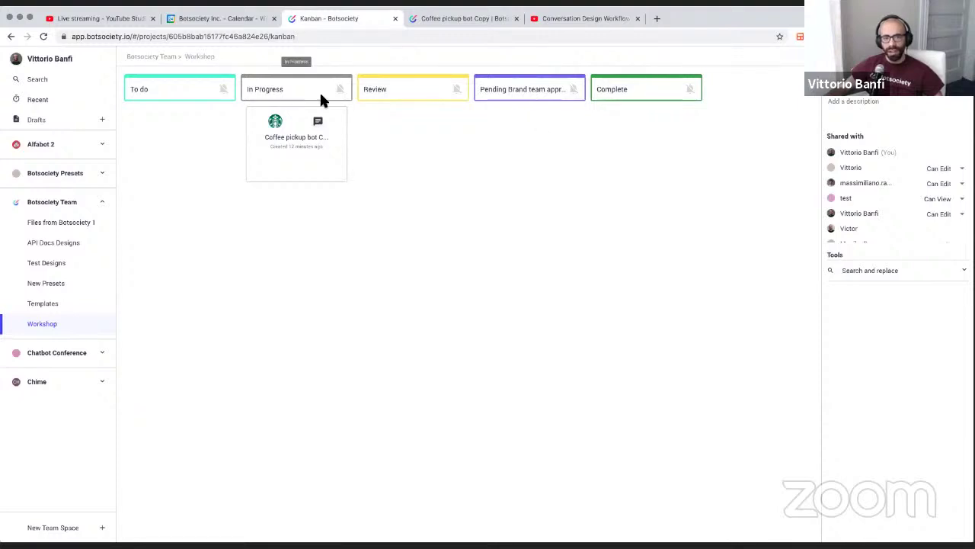
Turn on notifications with the bell on the Pending Brand team approval column
mouse_move(315, 149)
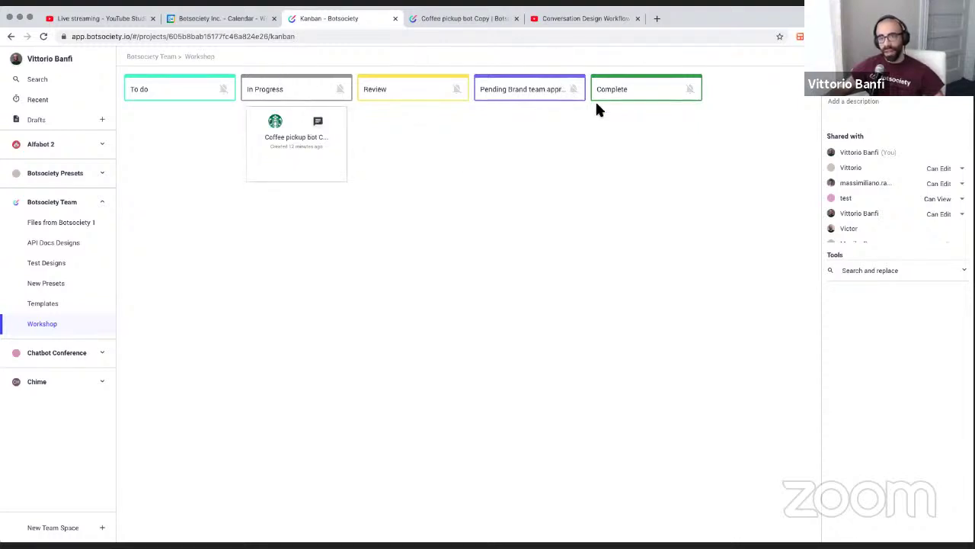
mouse_move(352, 119)
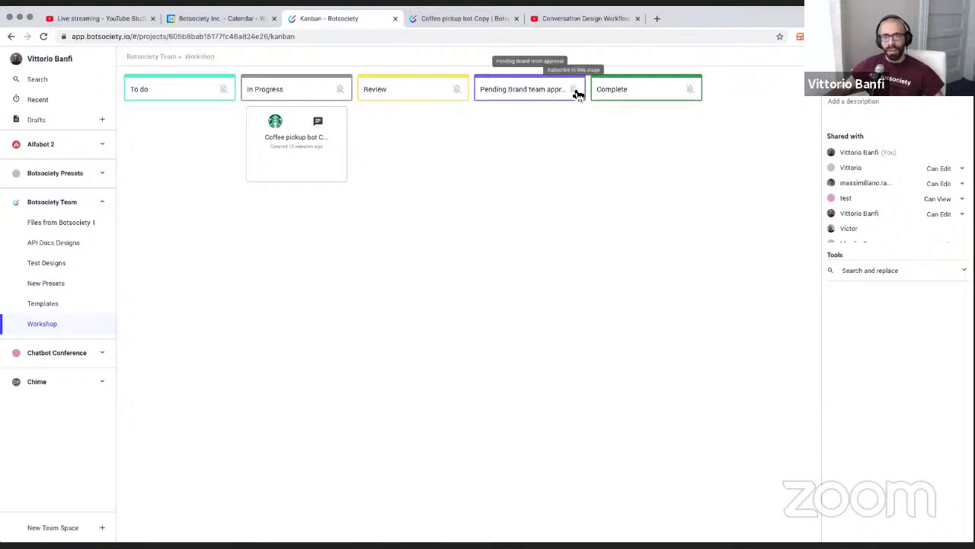
click(575, 90)
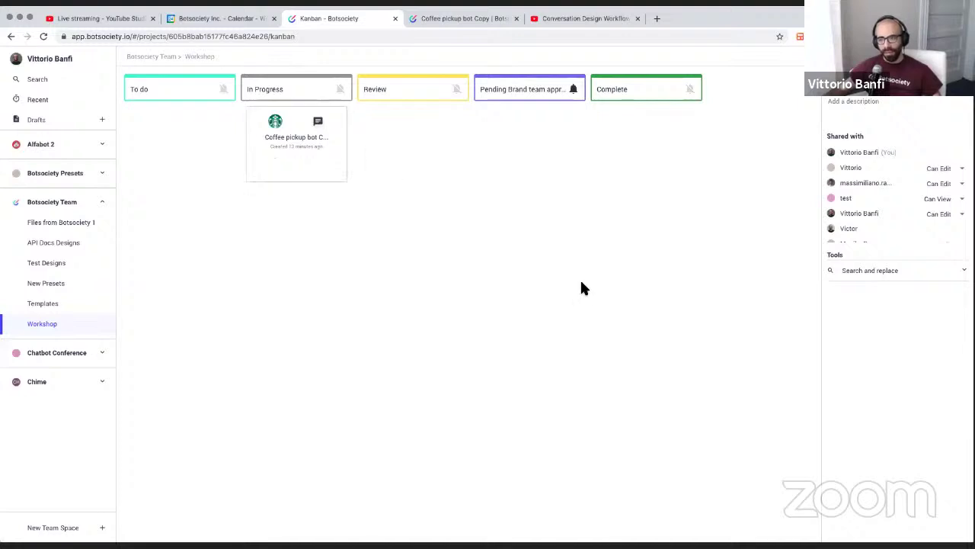
Turn on Pending Brand team approval notifications and invite a teammate by e-mail with Can edit rights
click(574, 89)
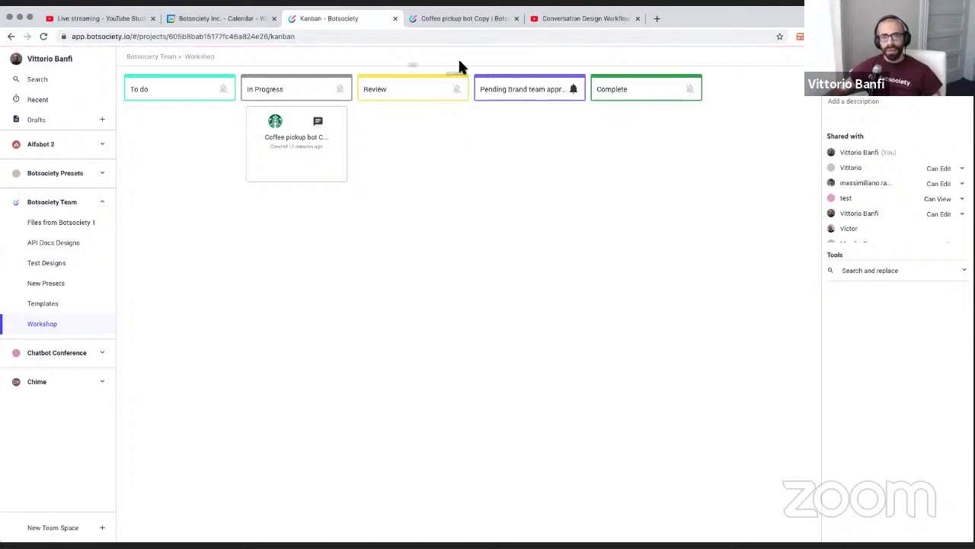
scroll(890, 249, down, 5)
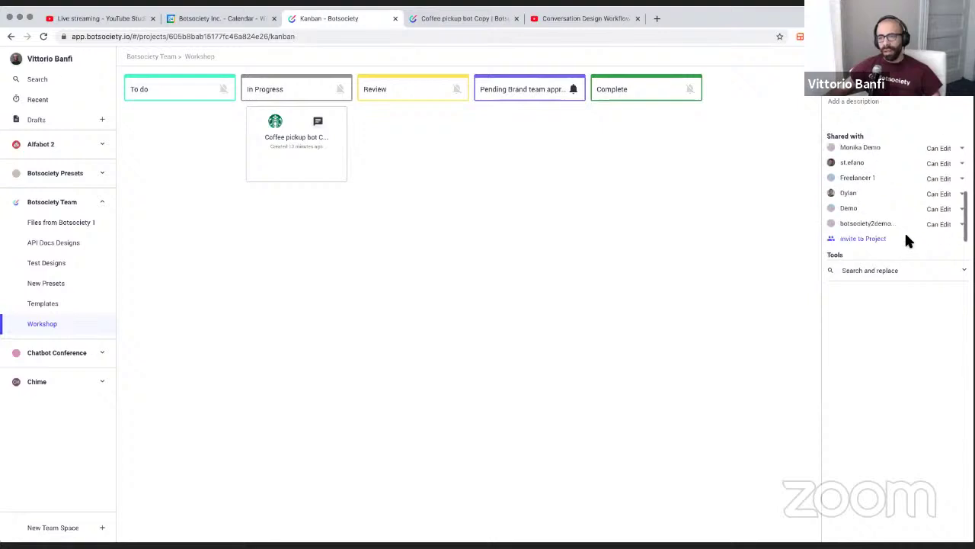
click(864, 240)
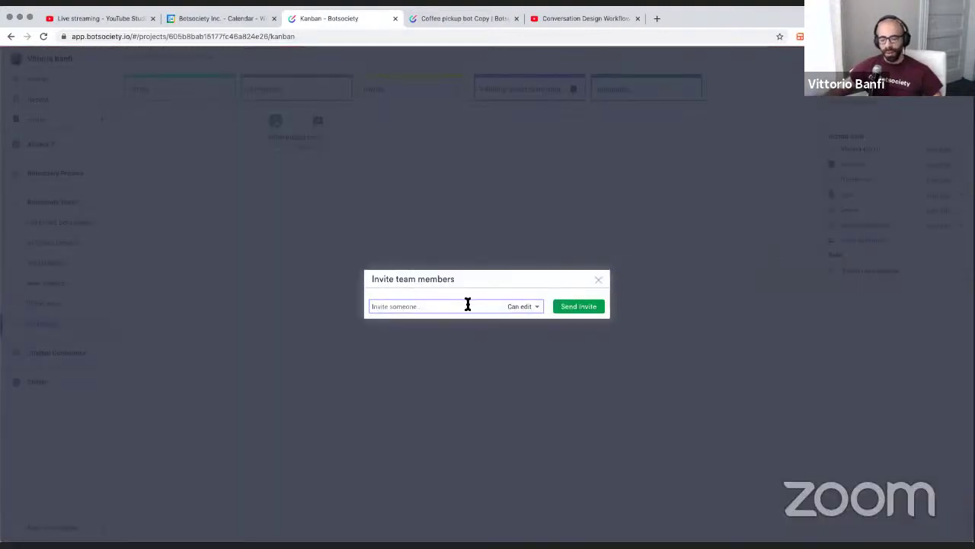
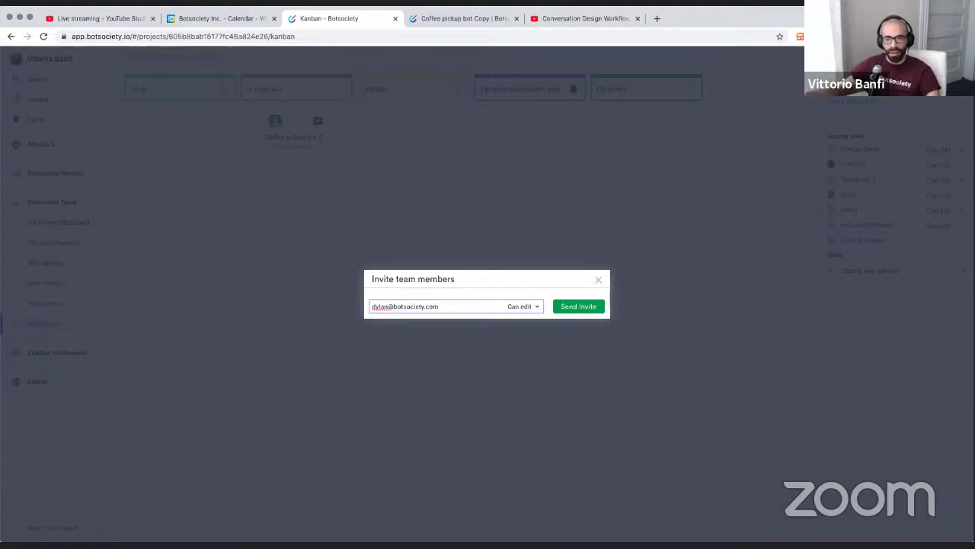
click(573, 305)
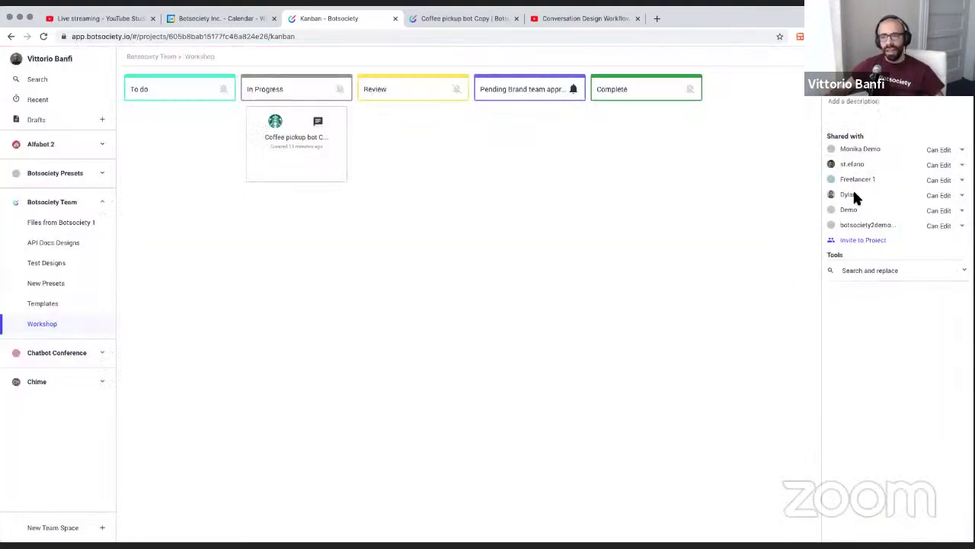
scroll(853, 188, up, 3)
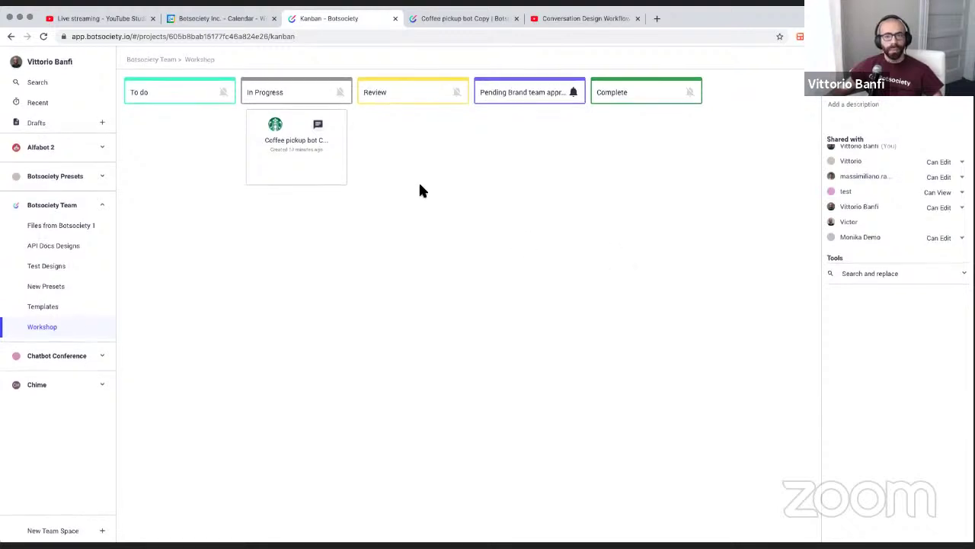
mouse_move(311, 171)
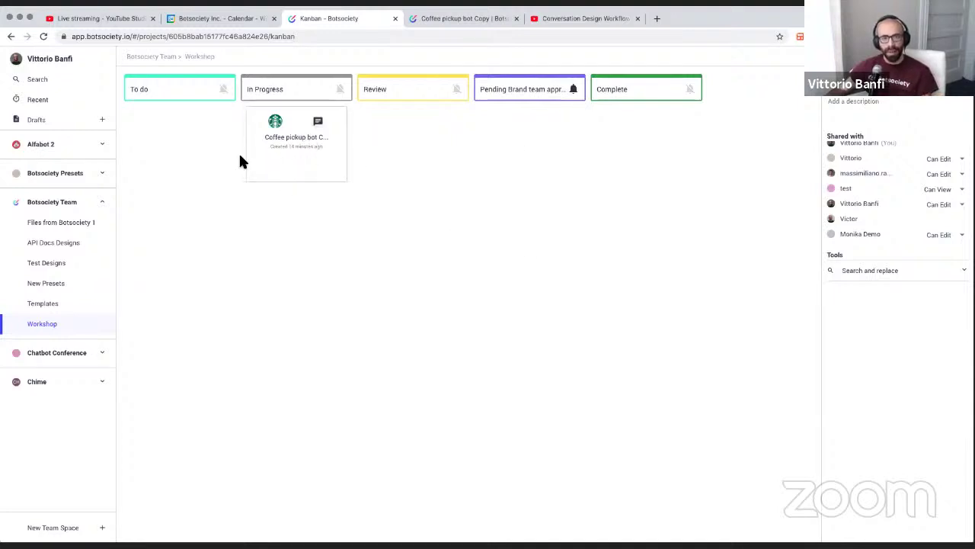
Move the Coffee pickup bot Copy card to Review and back to In Progress, then open it
mouse_move(342, 128)
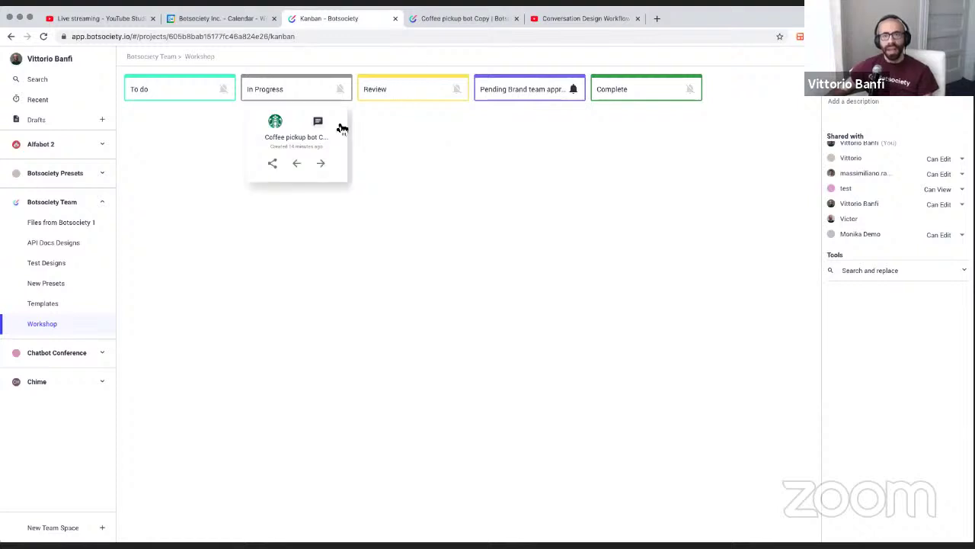
click(320, 163)
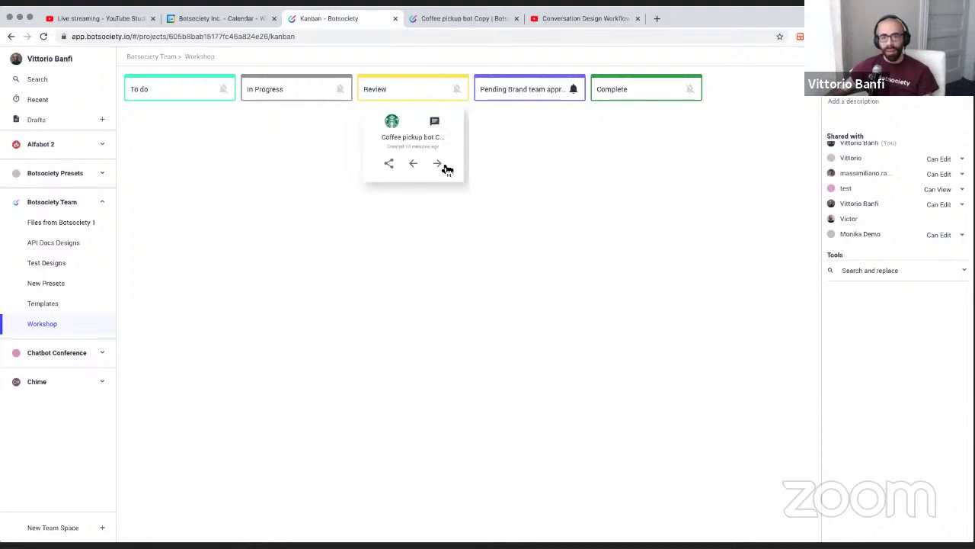
click(416, 164)
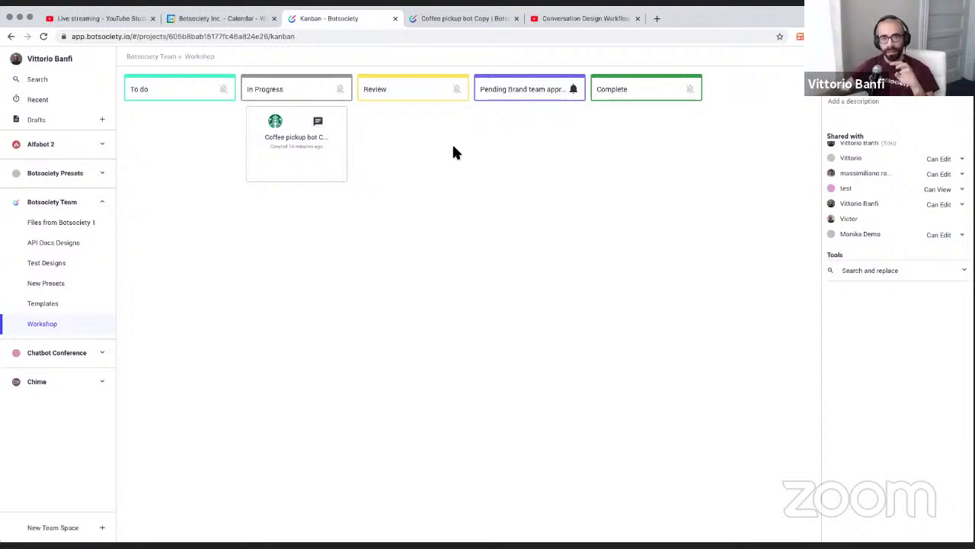
click(273, 143)
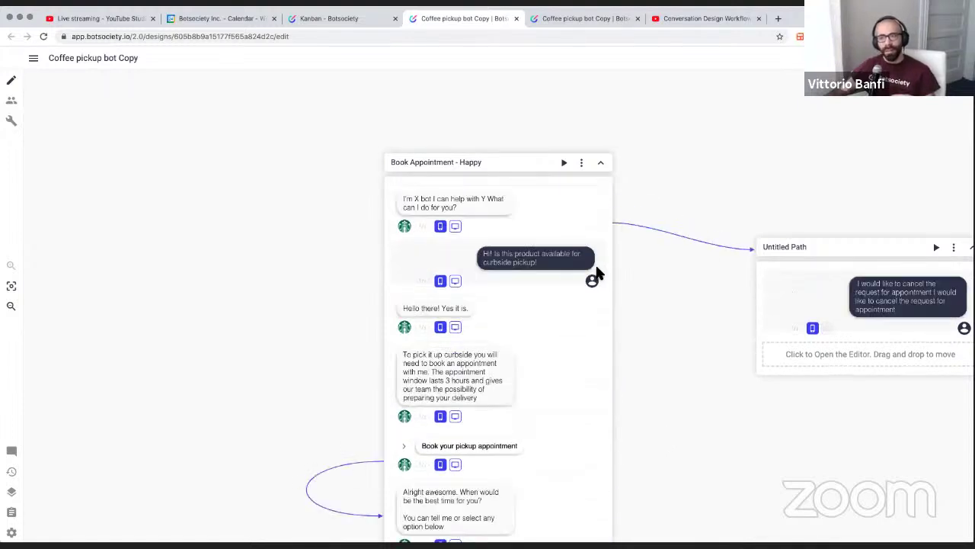
scroll(595, 262, right, 5)
scroll(596, 267, down, 10)
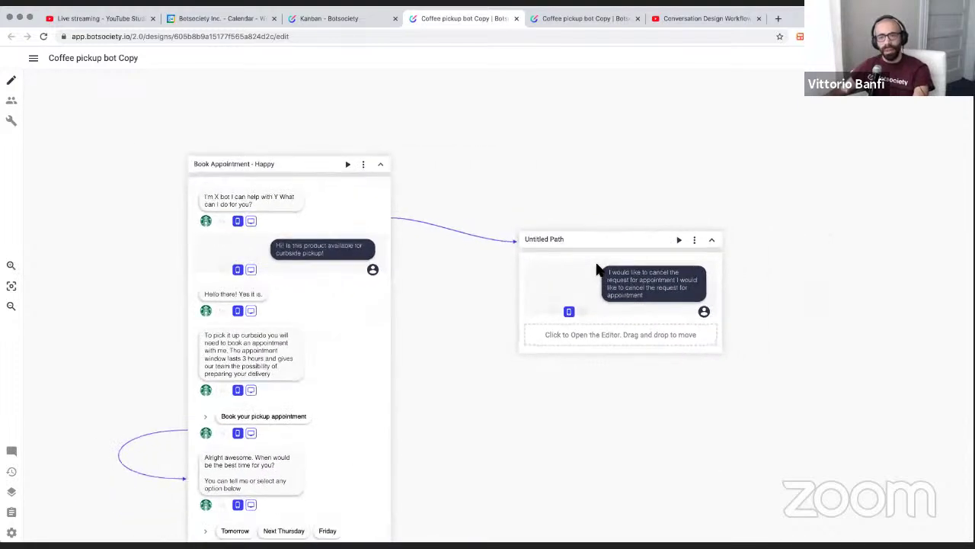
scroll(462, 242, up, 5)
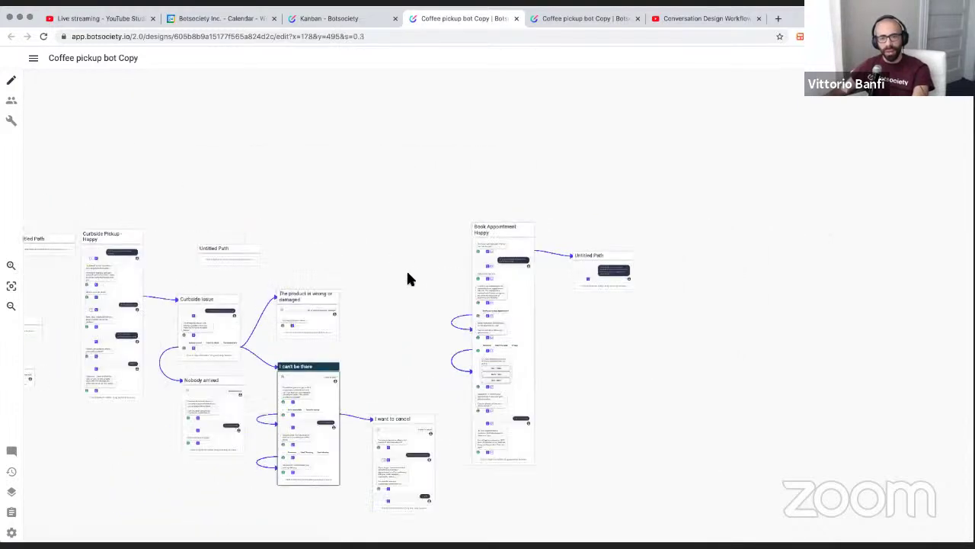
click(502, 268)
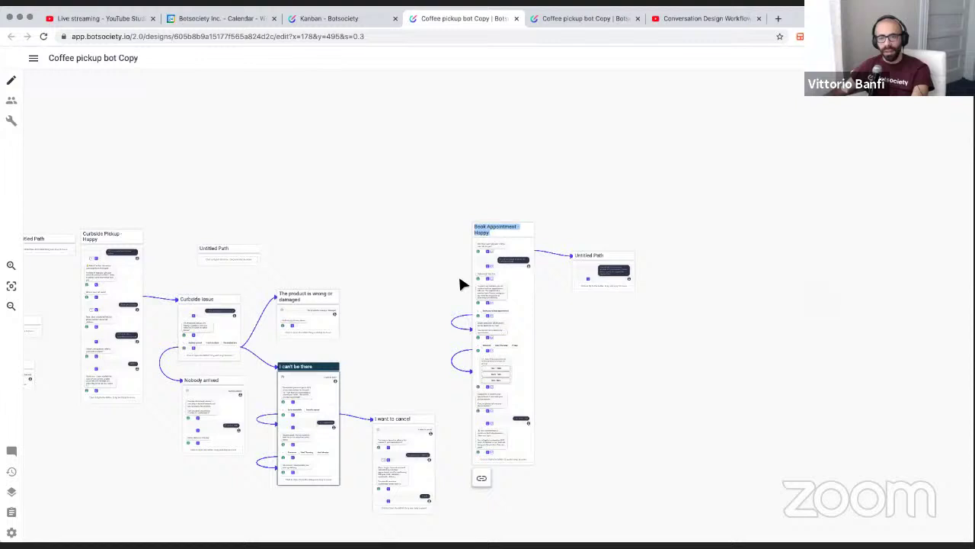
click(401, 283)
drag(162, 223, 568, 201)
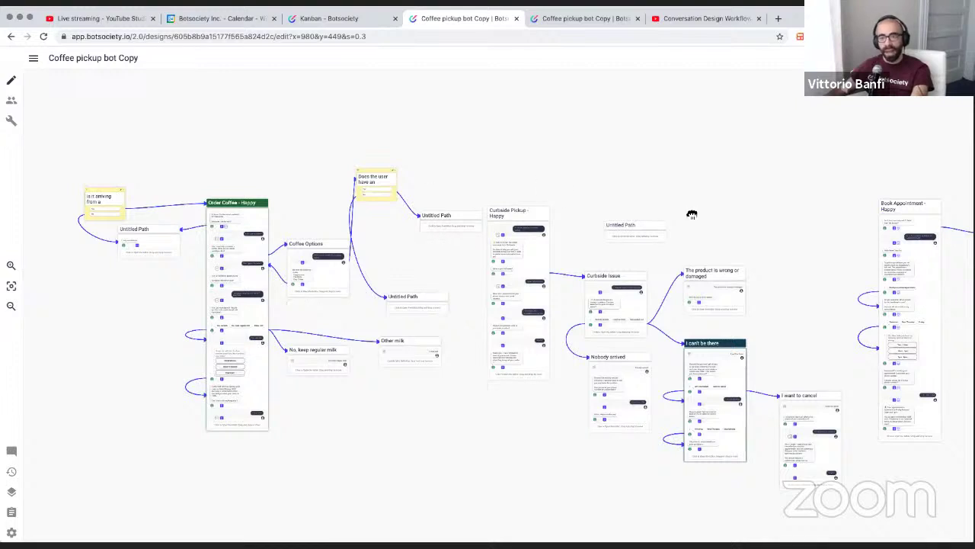
drag(692, 215, 322, 174)
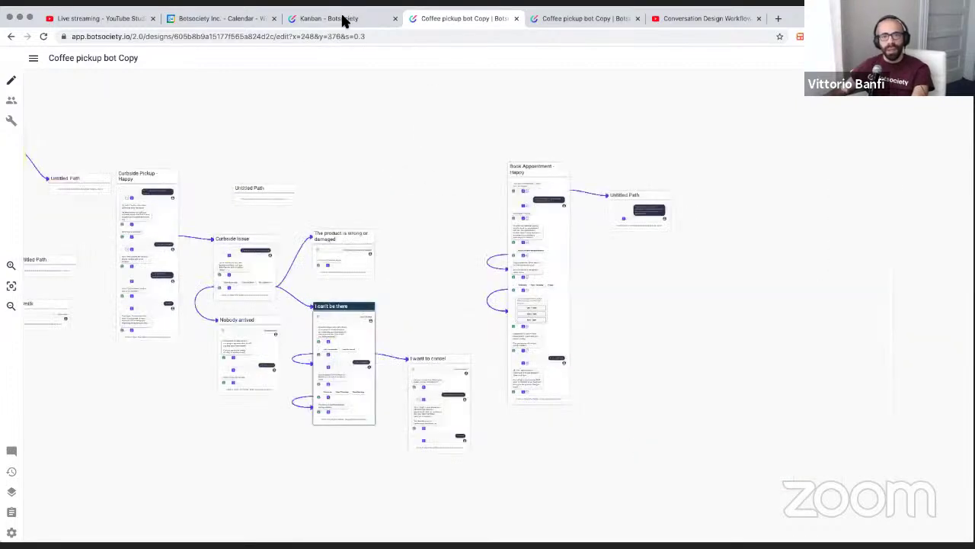
click(342, 21)
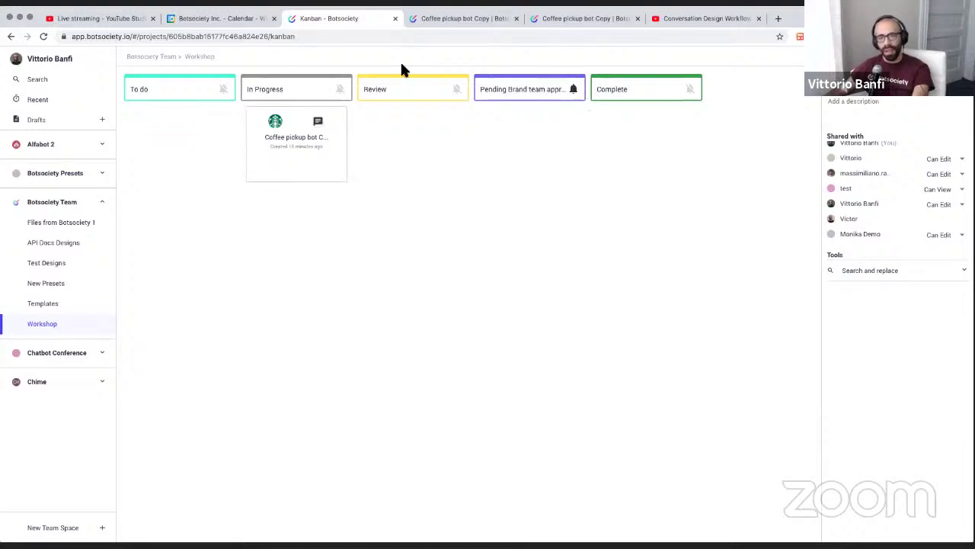
click(446, 20)
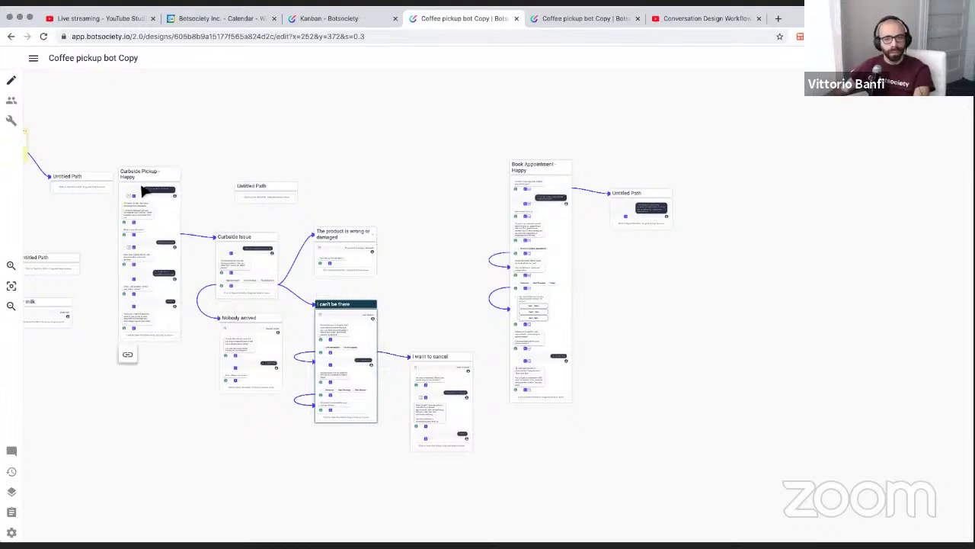
scroll(143, 190, up, 10)
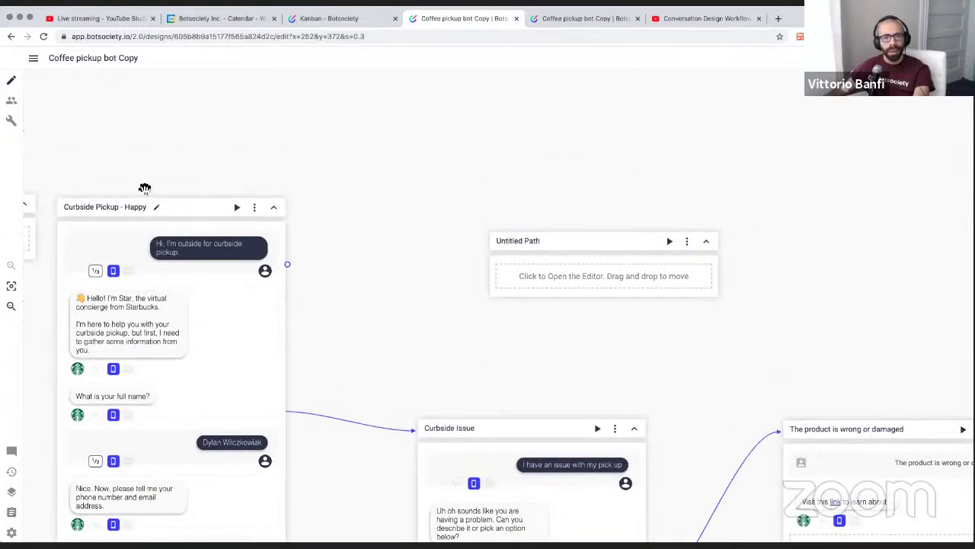
scroll(145, 189, left, 3)
scroll(145, 189, down, 1)
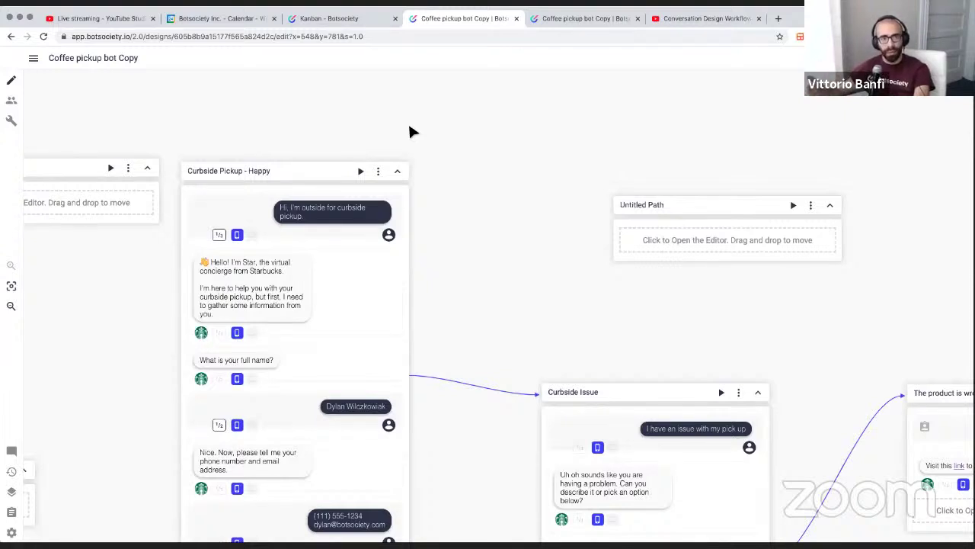
scroll(412, 129, left, 3)
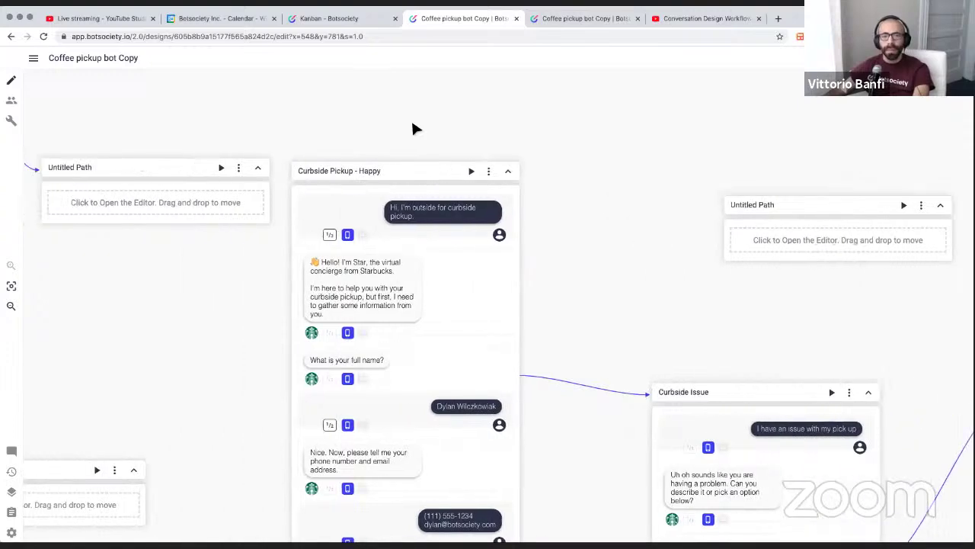
scroll(413, 129, left, 10)
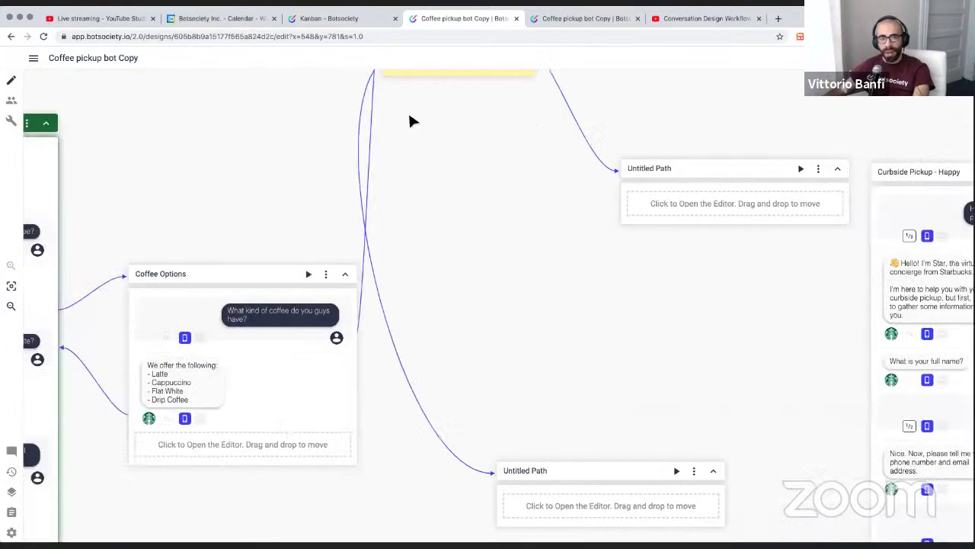
scroll(410, 122, left, 12)
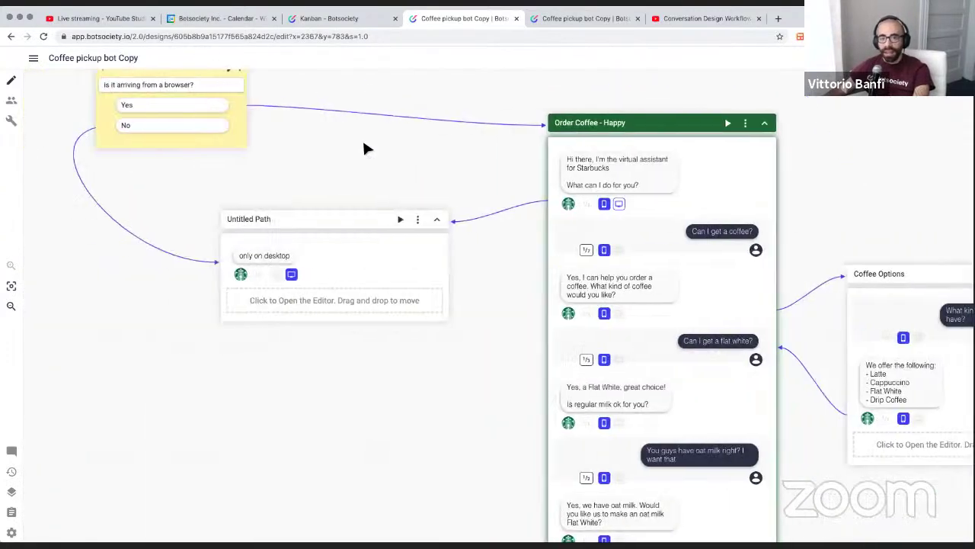
scroll(363, 138, up, 2)
scroll(368, 135, right, 11)
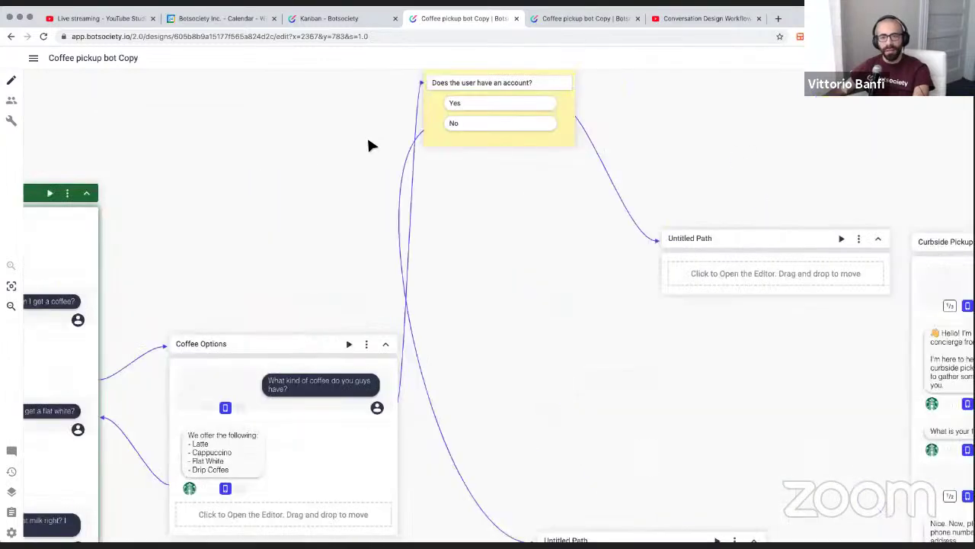
scroll(369, 141, right, 2)
scroll(325, 225, down, 6)
scroll(323, 222, up, 1)
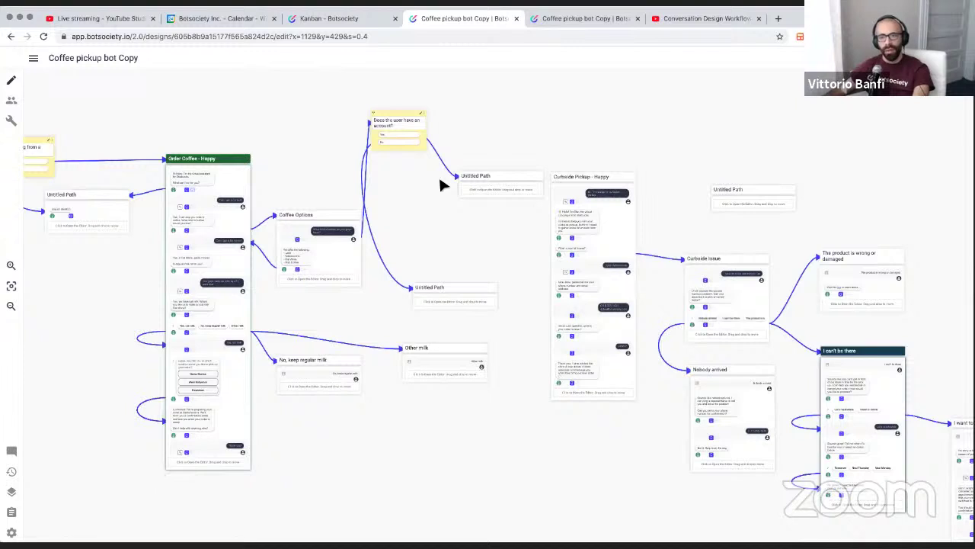
scroll(440, 183, right, 5)
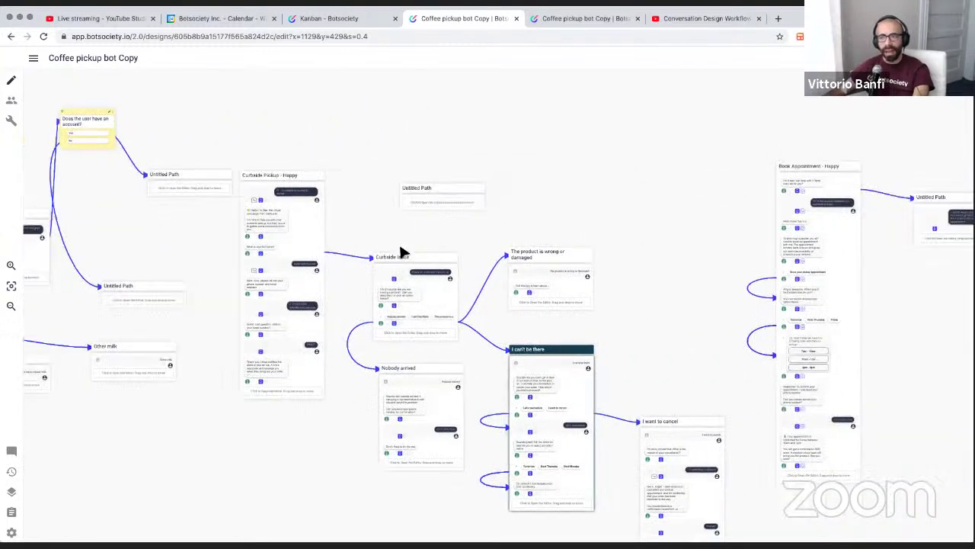
scroll(270, 199, left, 1)
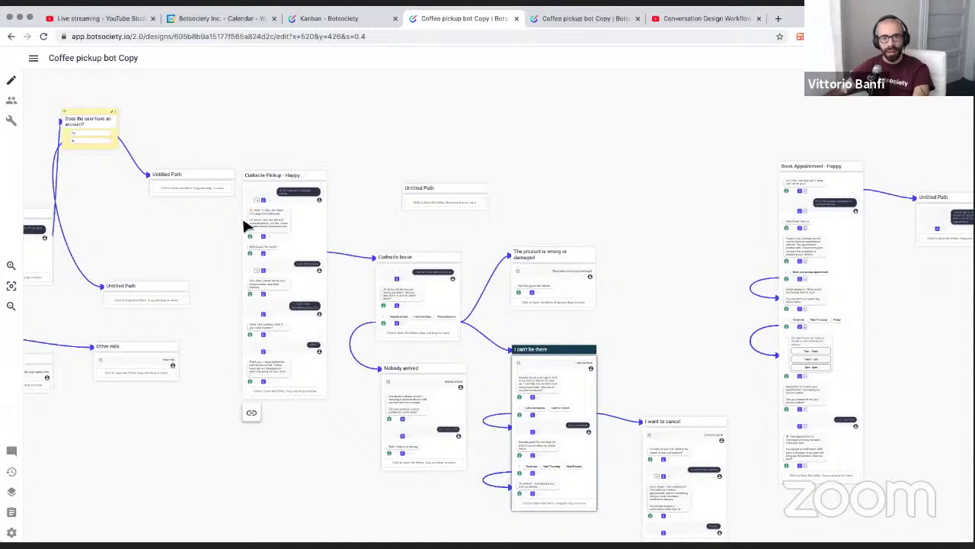
scroll(254, 196, up, 5)
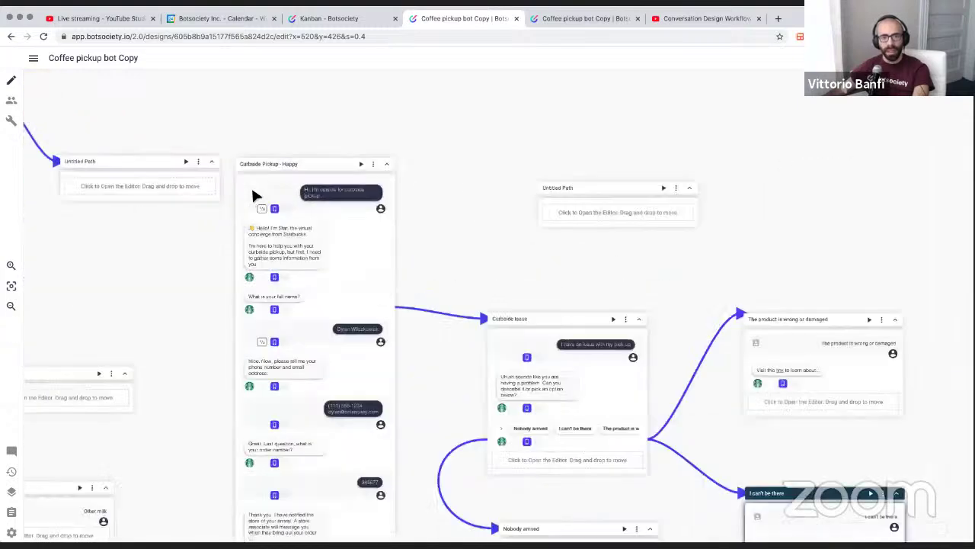
scroll(303, 386, down, 2)
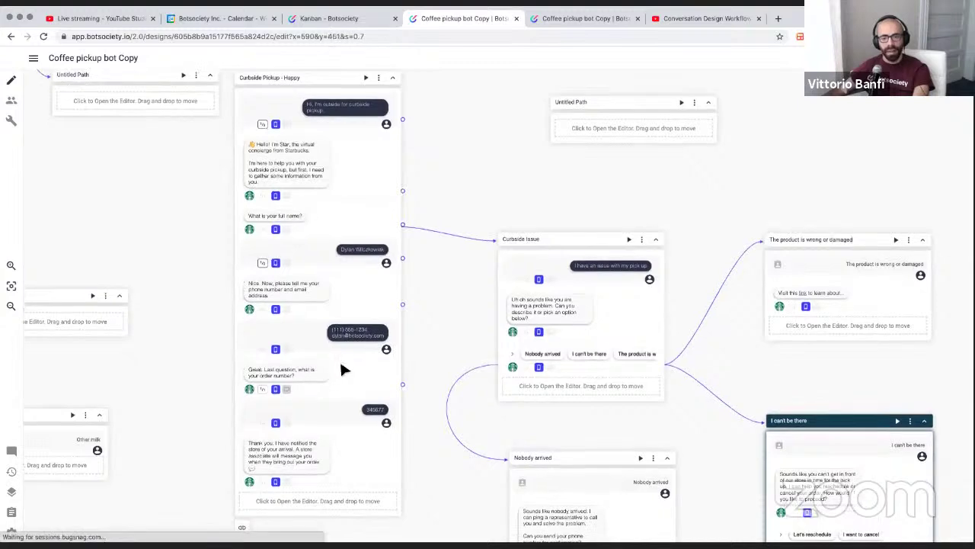
scroll(346, 336, up, 2)
scroll(308, 205, up, 2)
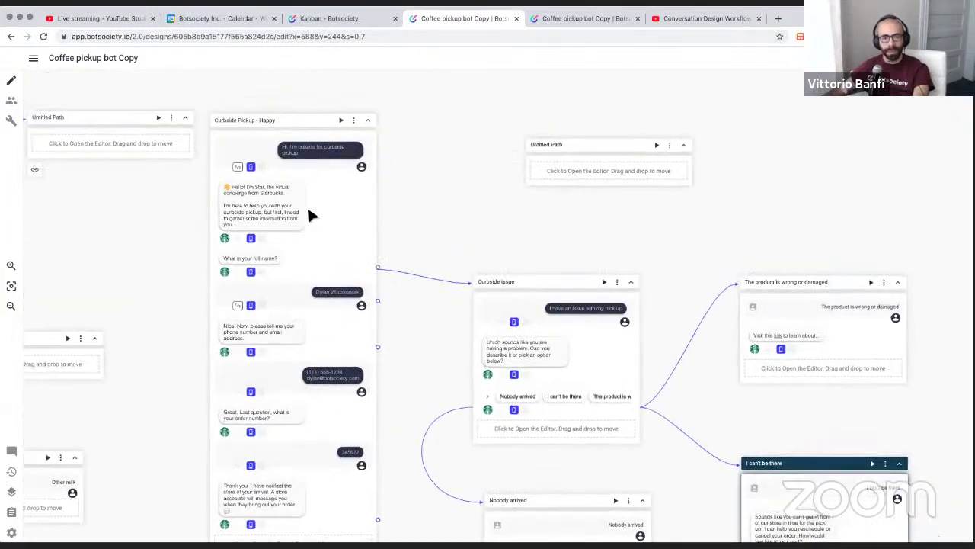
scroll(344, 189, down, 2)
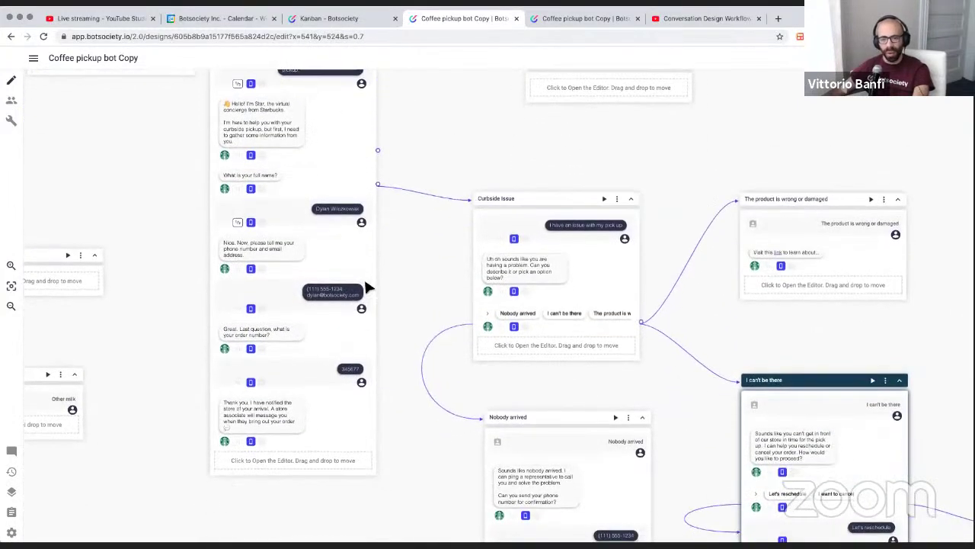
scroll(365, 283, up, 7)
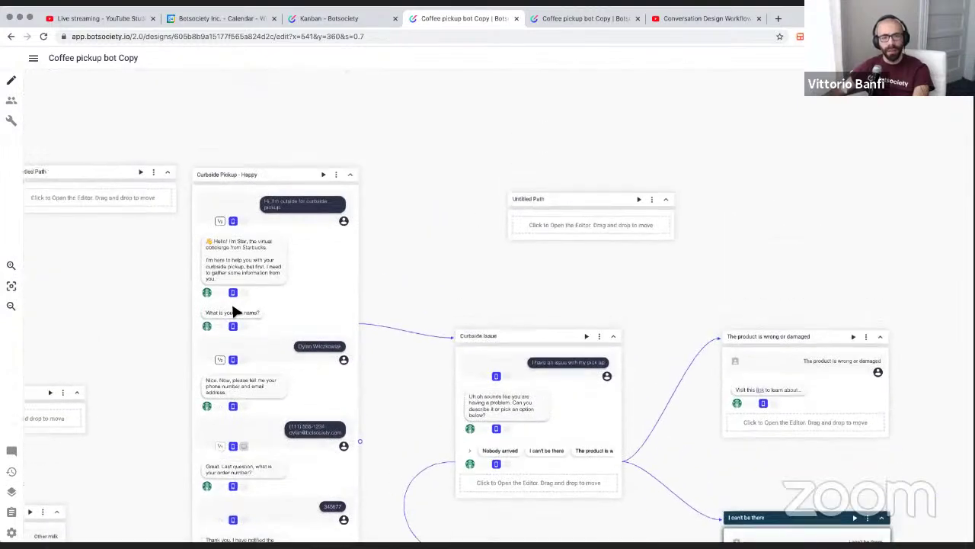
scroll(241, 347, up, 3)
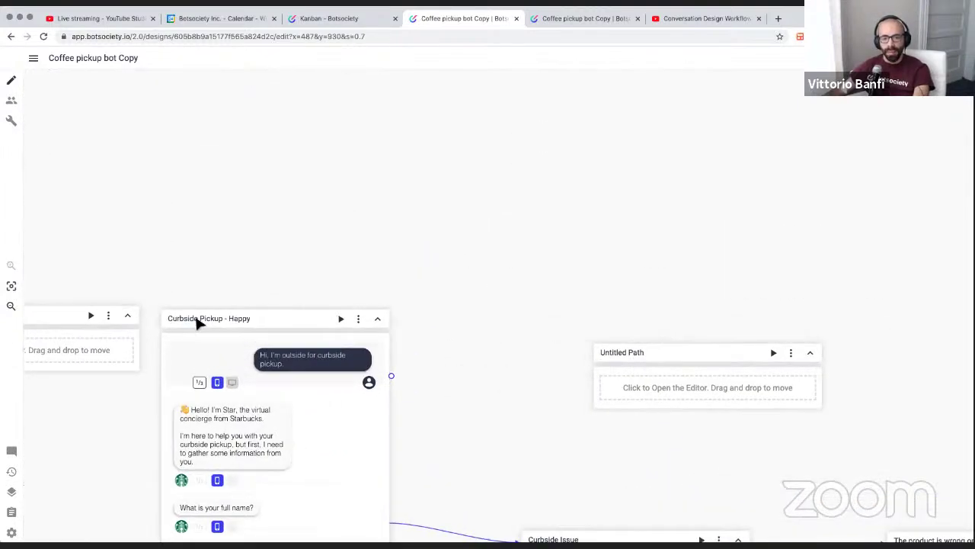
scroll(235, 315, up, 2)
scroll(236, 317, down, 3)
scroll(234, 315, down, 3)
scroll(255, 320, left, 2)
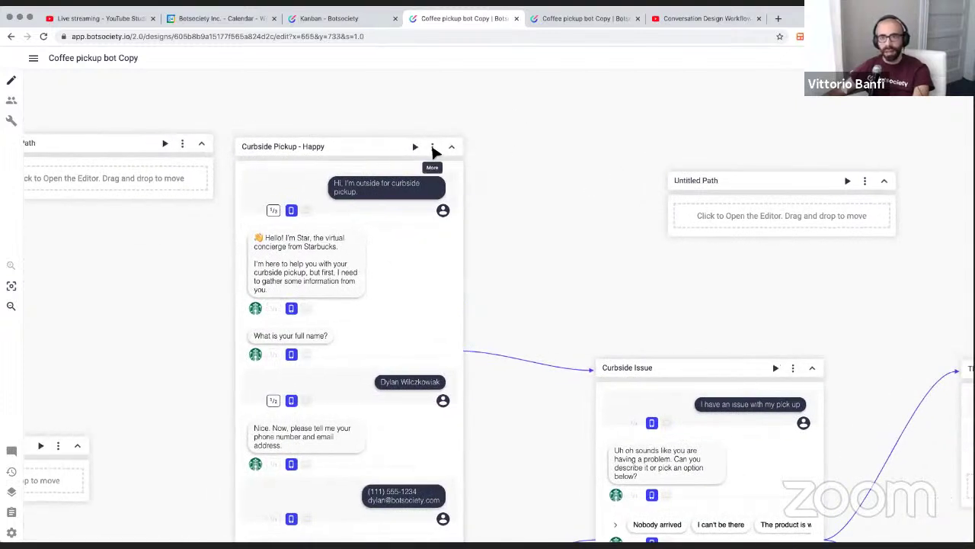
Dismiss the Curbside Pickup - Happy path options and return to the Workshop Kanban board
click(432, 147)
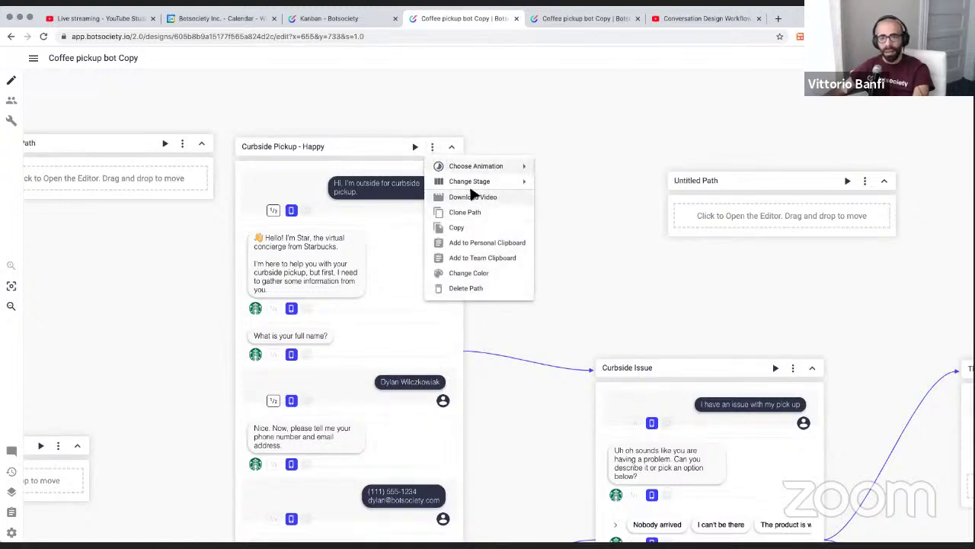
mouse_move(460, 167)
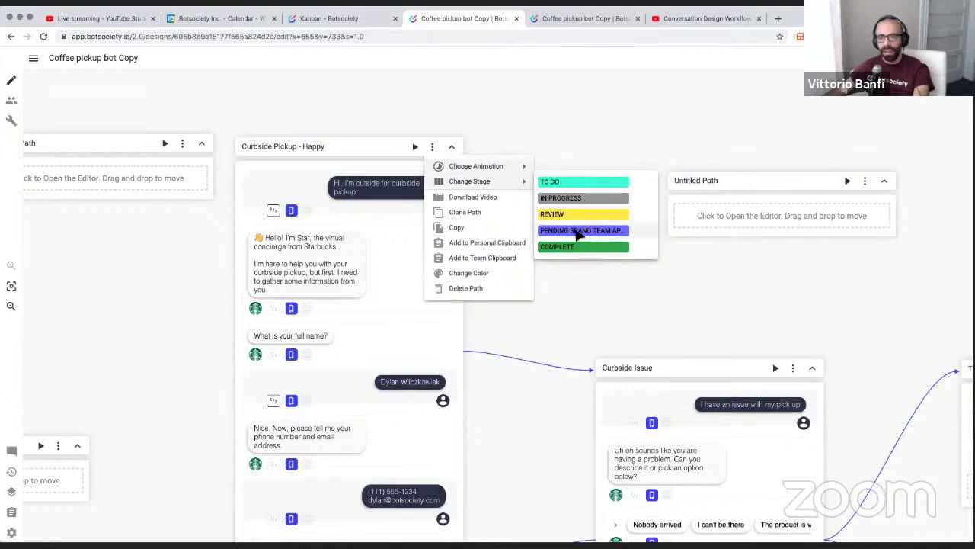
click(469, 128)
click(347, 19)
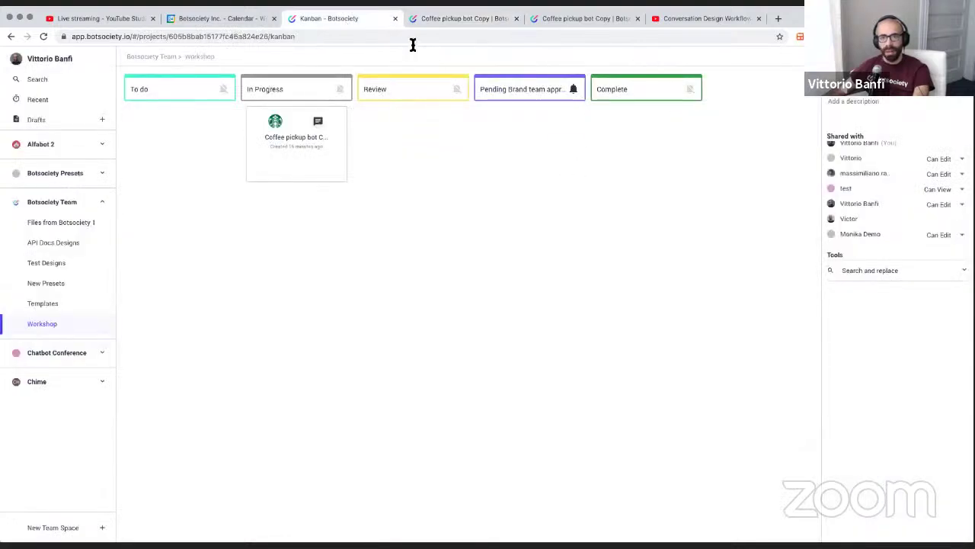
mouse_move(312, 124)
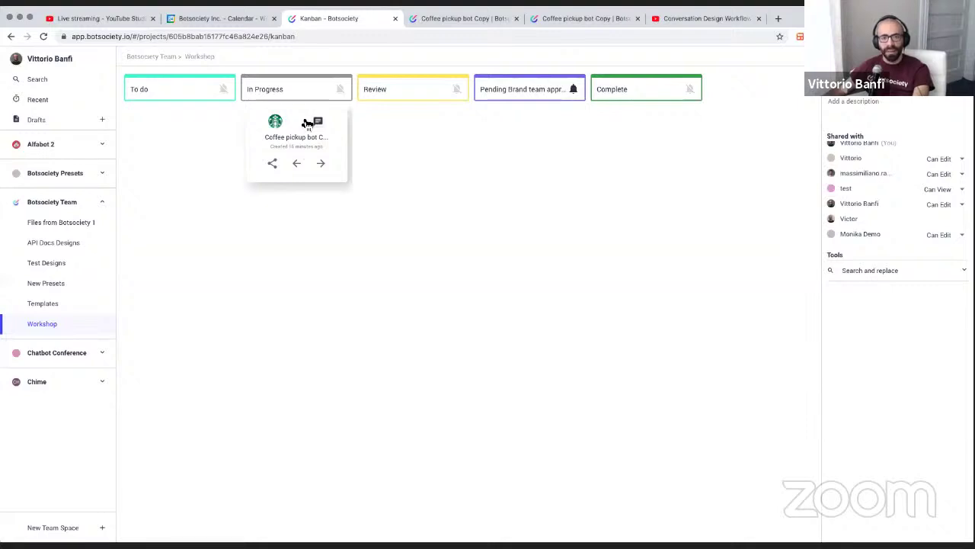
In the Coffee pickup bot Copy design, set Curbside Pickup - Happy to the To do stage
click(465, 18)
click(432, 147)
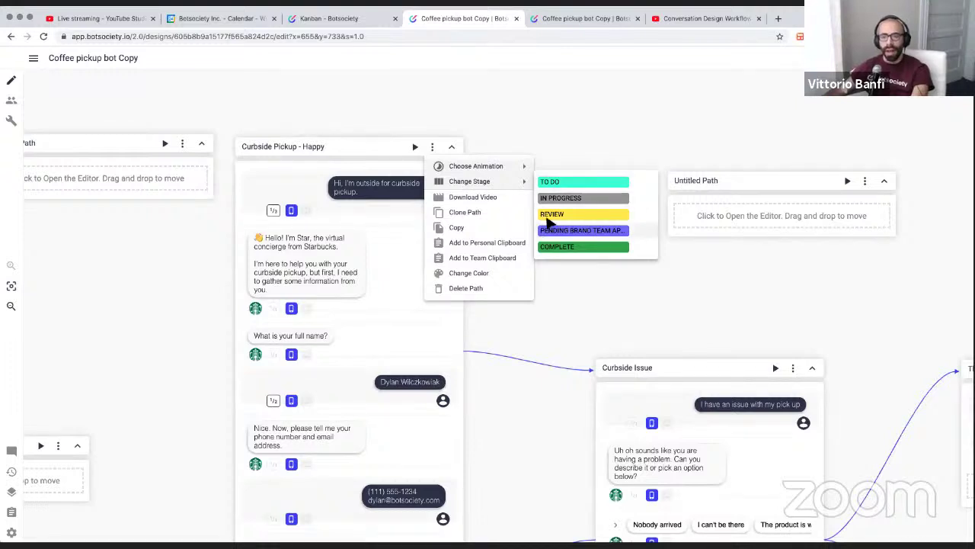
click(560, 187)
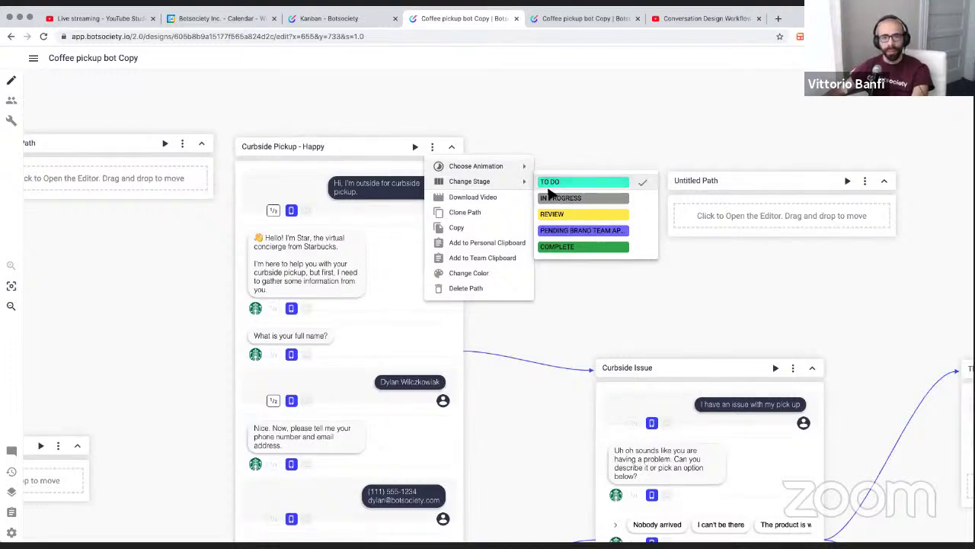
click(552, 159)
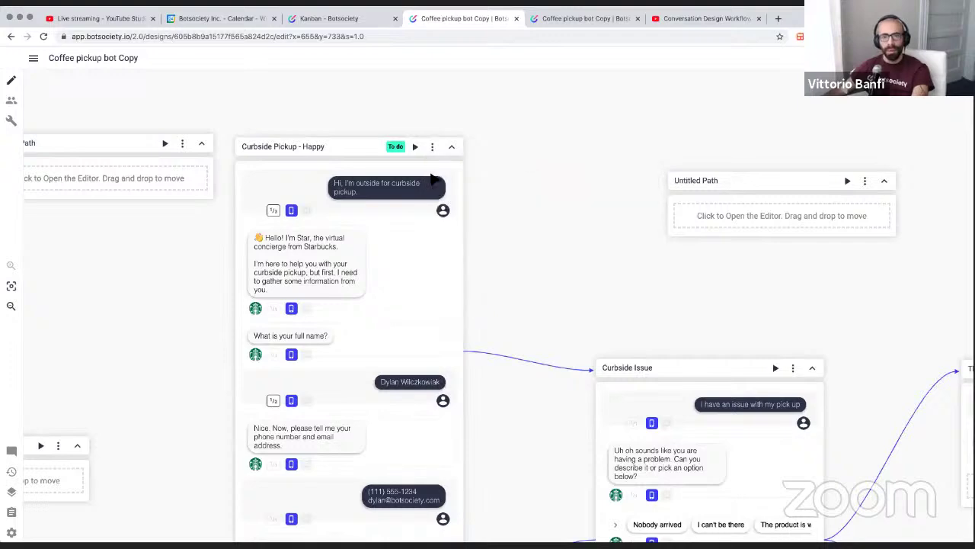
Set the Curbside Issue path's stage to Review
scroll(417, 166, down, 5)
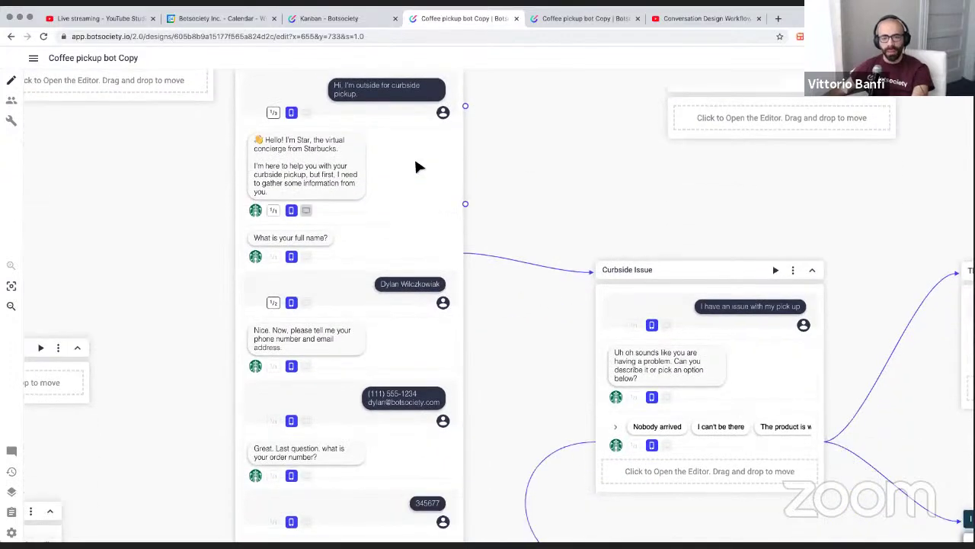
scroll(417, 166, down, 2)
scroll(388, 163, up, 7)
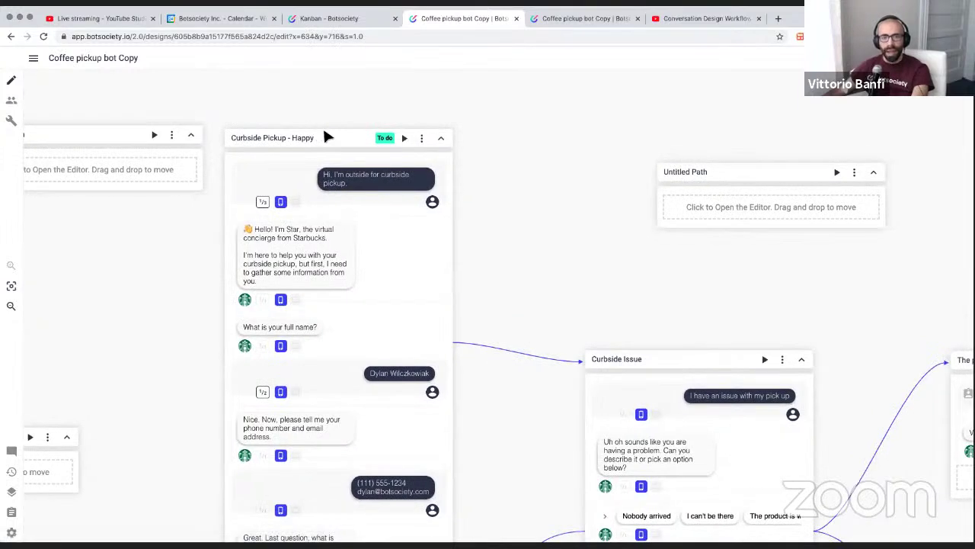
scroll(468, 185, right, 3)
scroll(309, 257, down, 3)
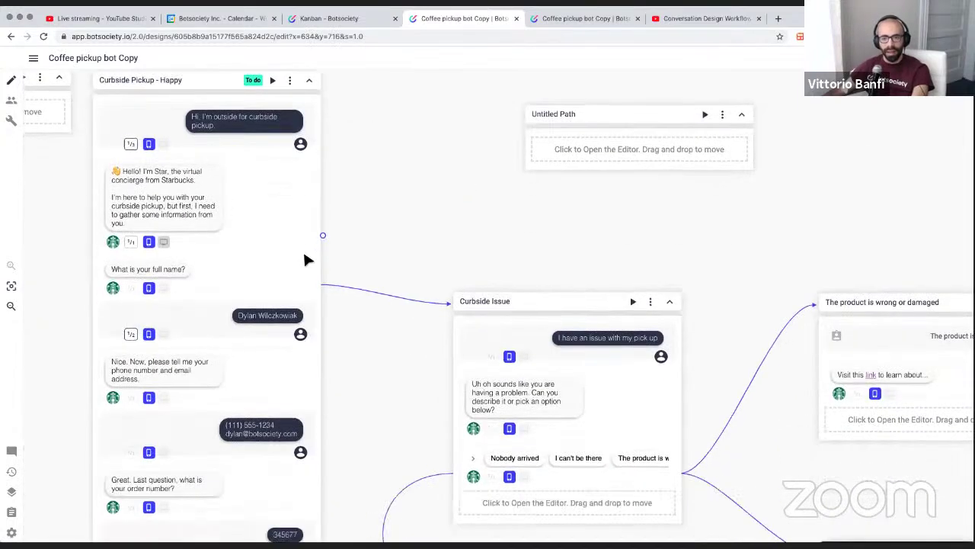
scroll(447, 263, down, 2)
scroll(457, 244, right, 1)
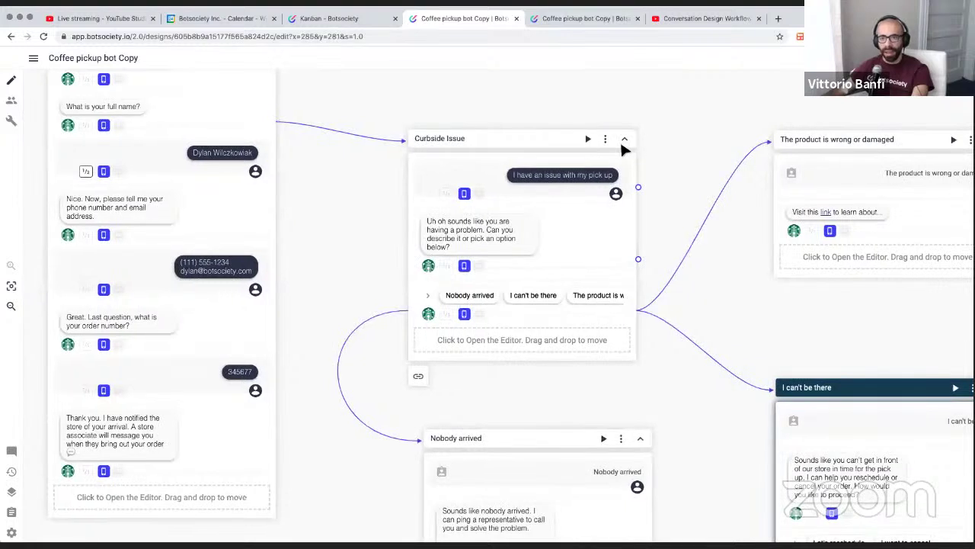
click(605, 138)
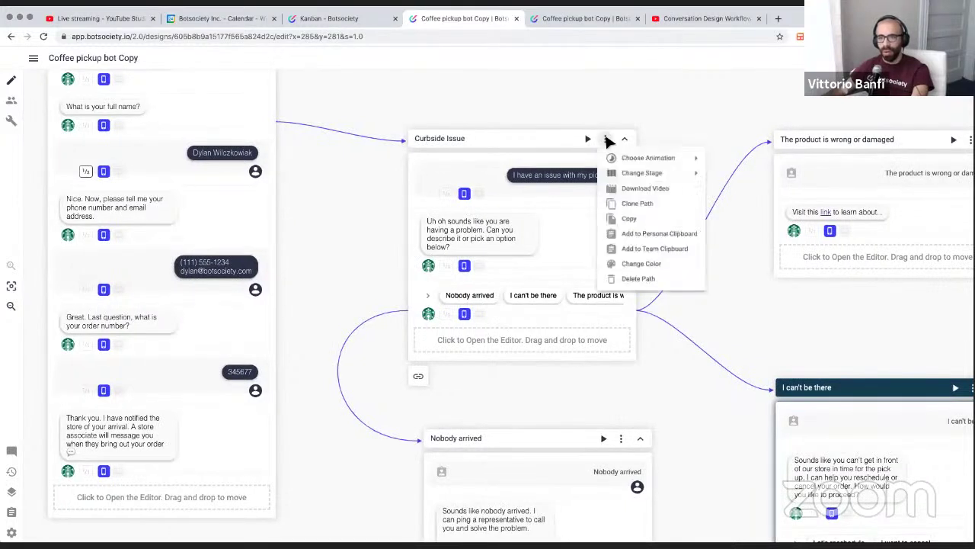
mouse_move(640, 174)
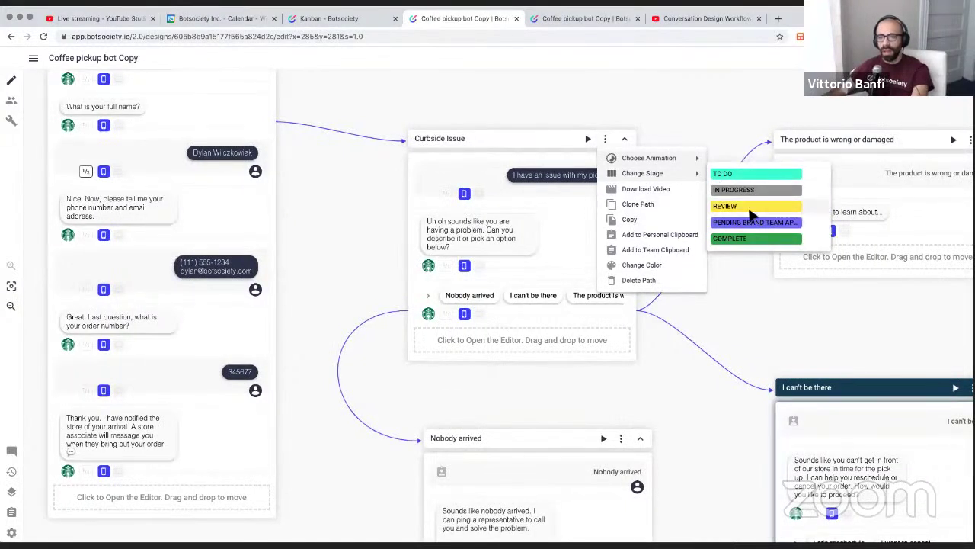
click(747, 207)
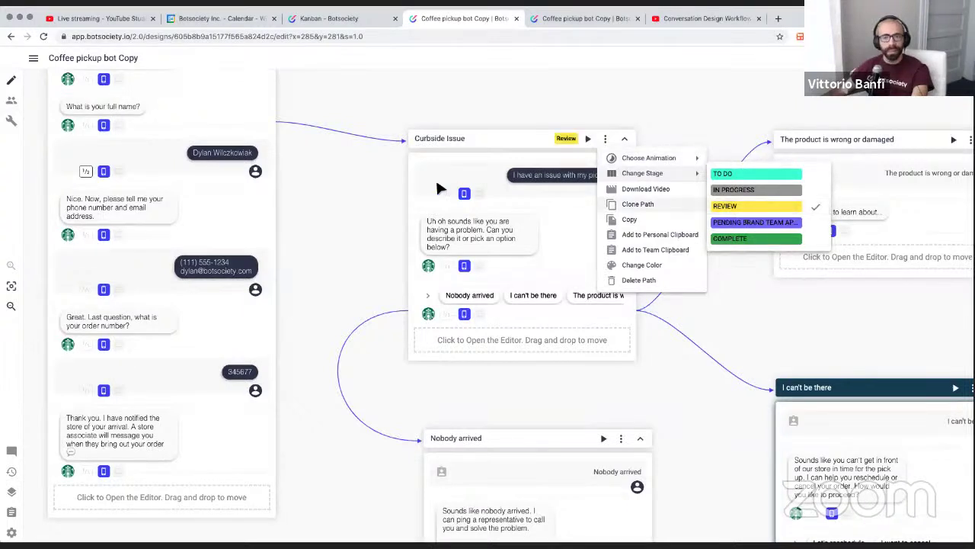
click(375, 188)
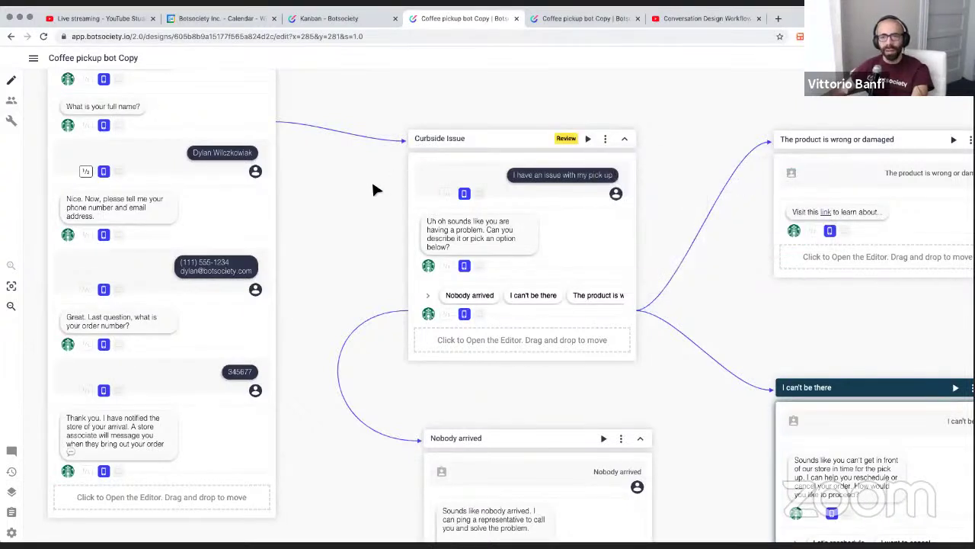
Set the Nobody arrived path's stage to In Progress
scroll(373, 183, left, 1)
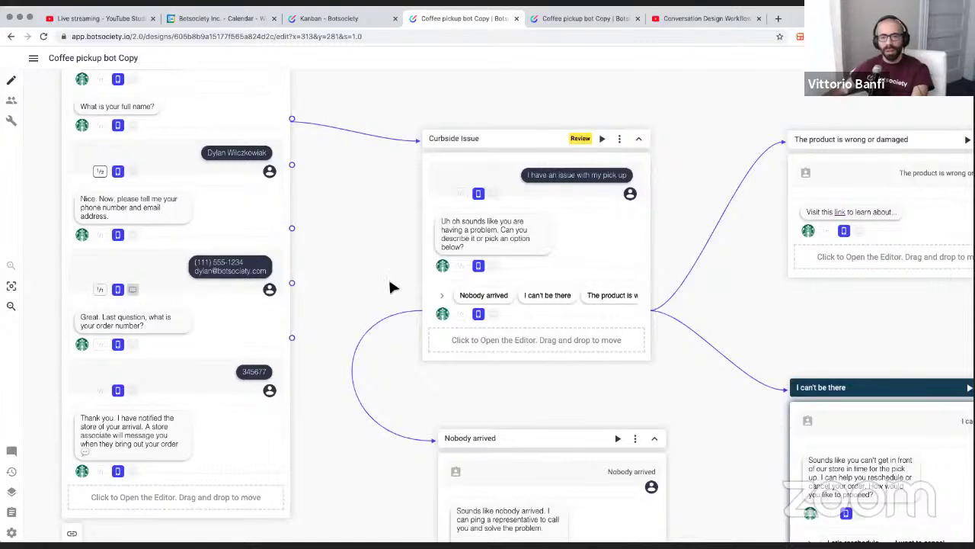
scroll(390, 282, down, 5)
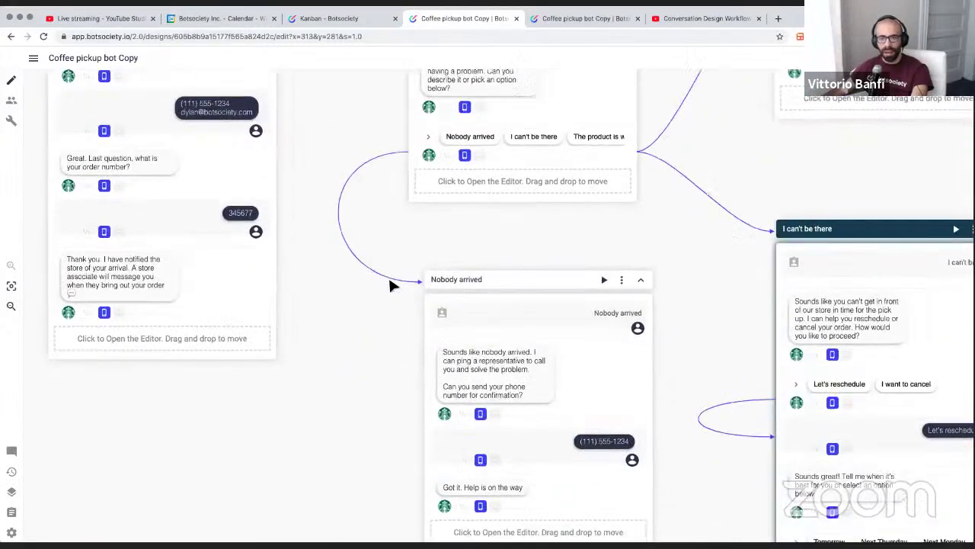
scroll(394, 283, down, 5)
scroll(320, 185, right, 6)
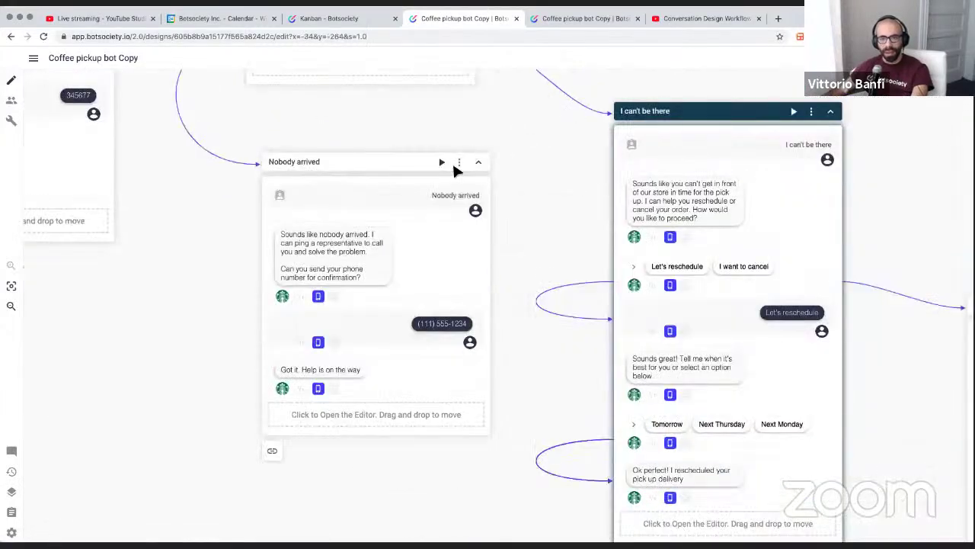
click(460, 162)
mouse_move(503, 197)
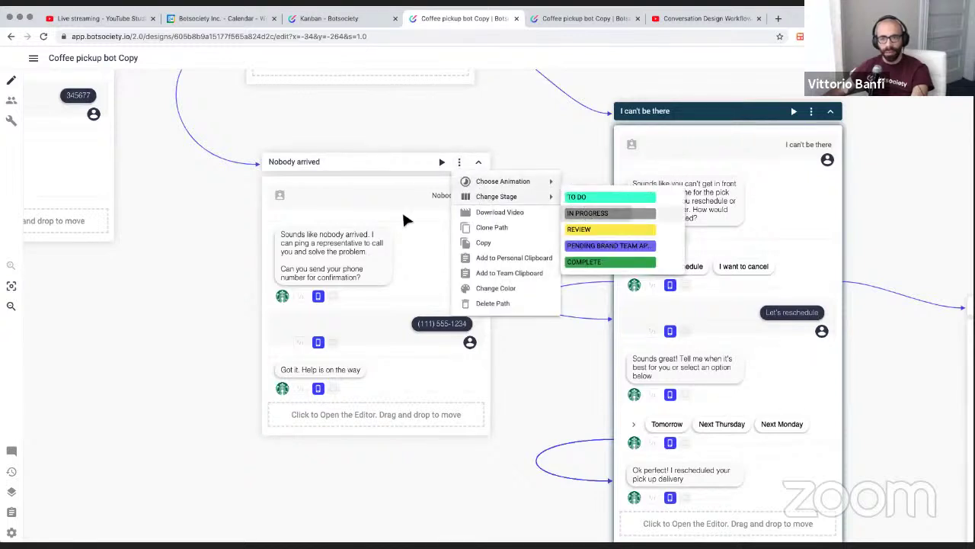
click(585, 213)
click(273, 228)
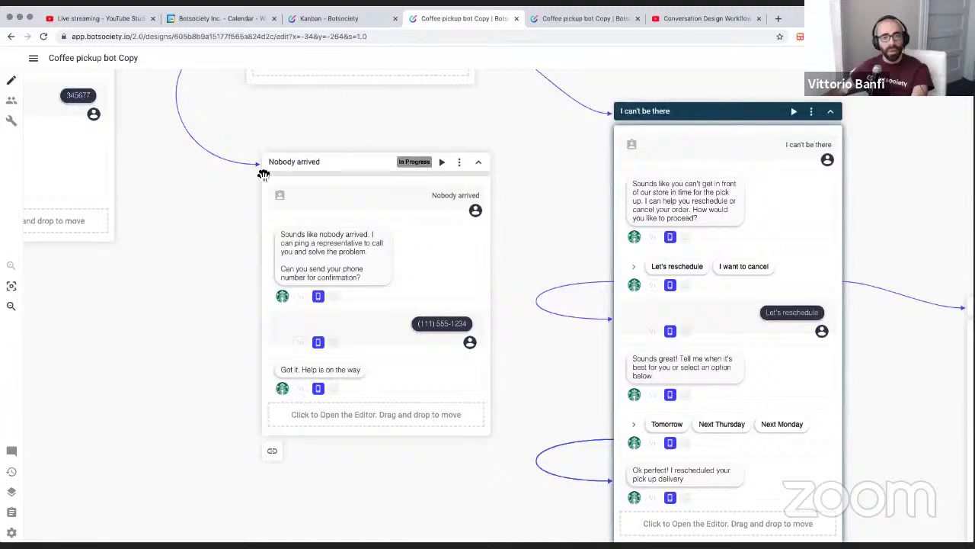
scroll(169, 183, left, 2)
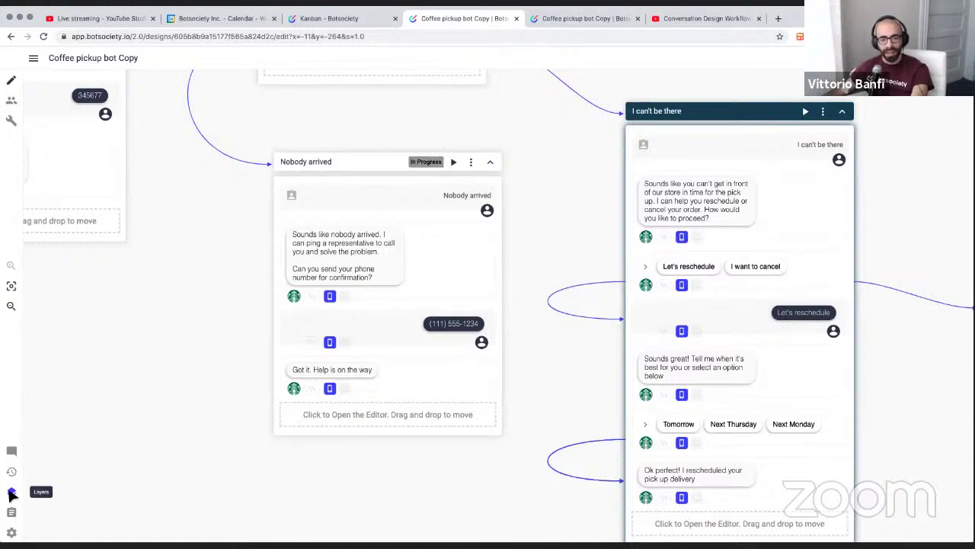
Open the Layers list, try a 'mil' search and clear it, then jump to Curbside Pickup - Happy
click(11, 494)
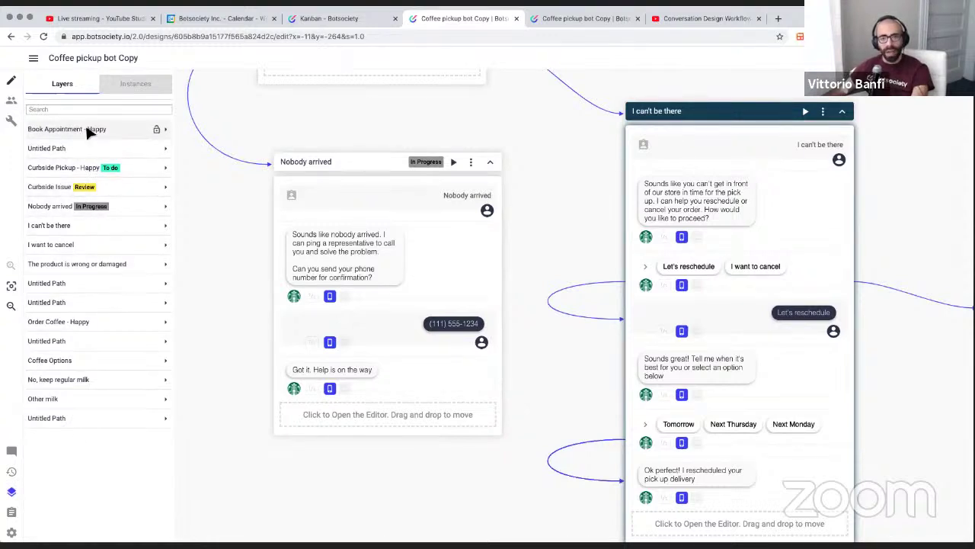
click(48, 111)
text(milk)
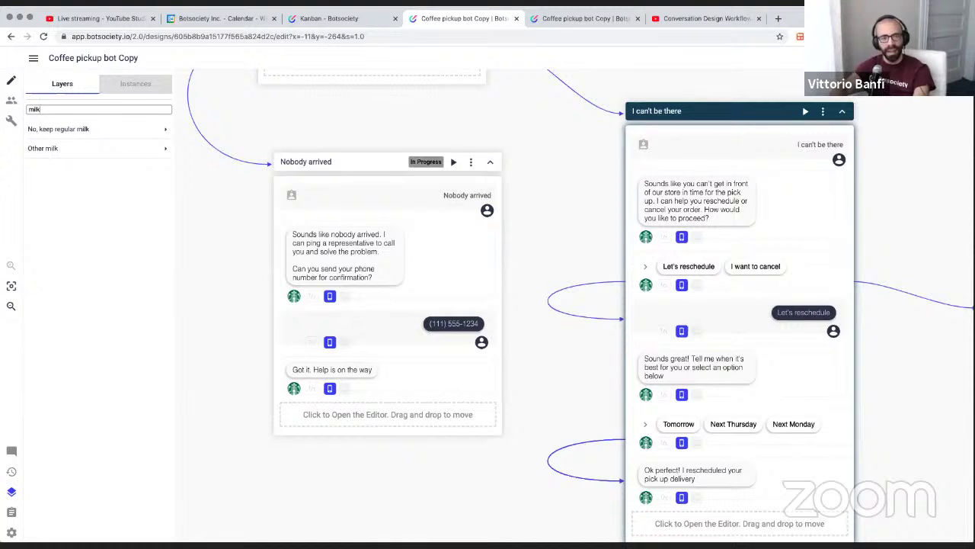
key(BackSpace)
key(BackSpace)
key(BackSpace)
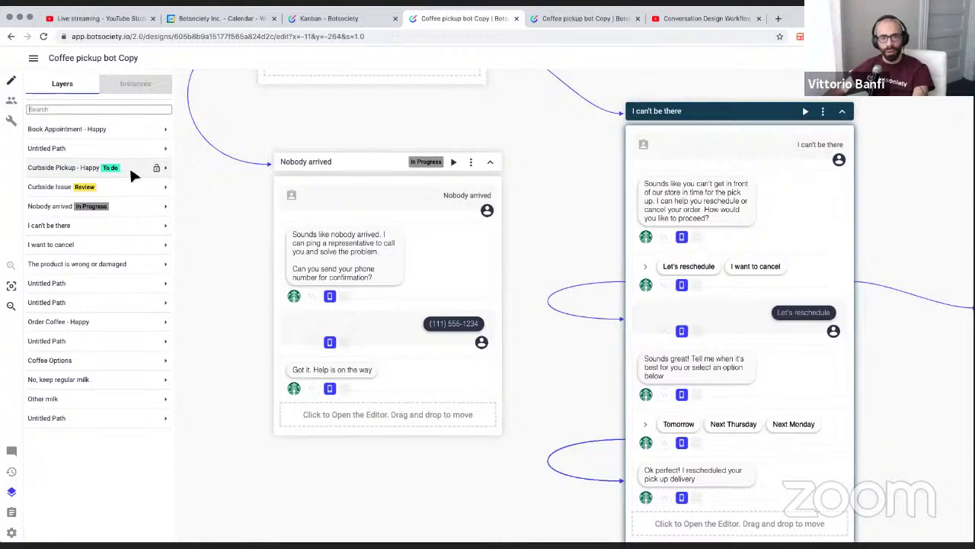
click(131, 170)
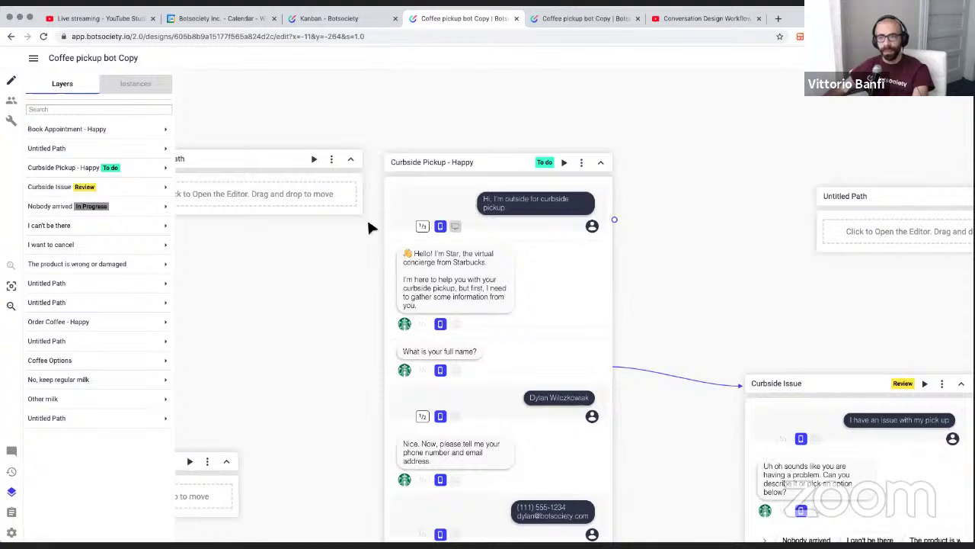
scroll(426, 219, down, 1)
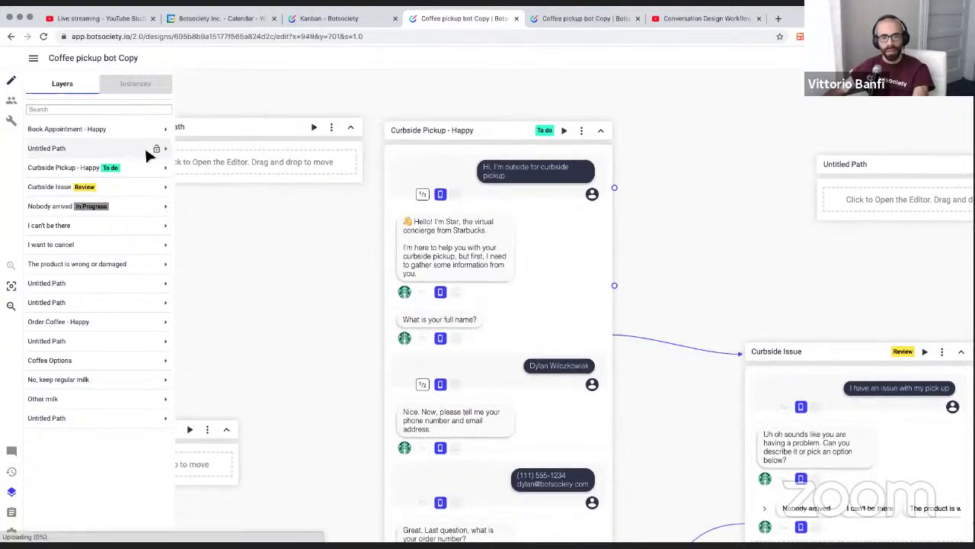
scroll(374, 184, right, 1)
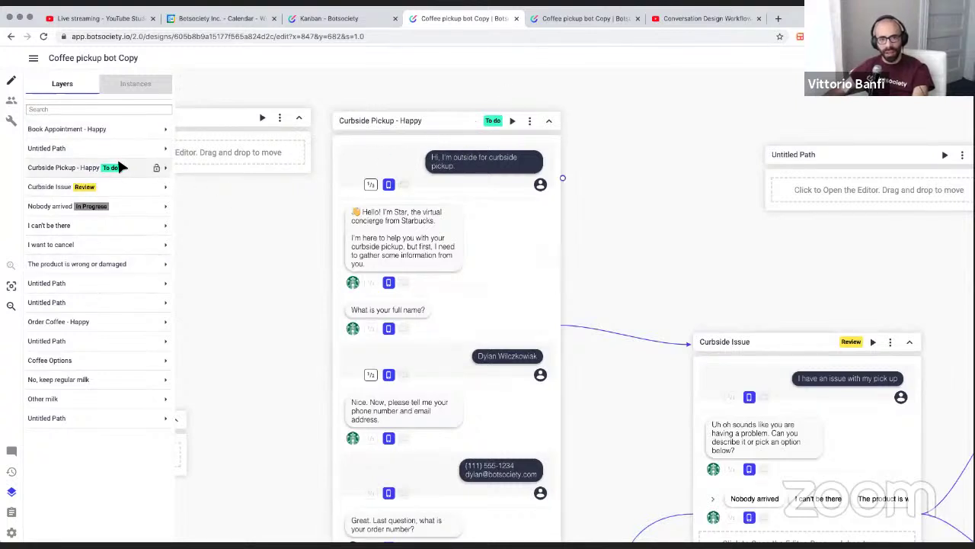
scroll(392, 182, left, 1)
scroll(397, 182, left, 1)
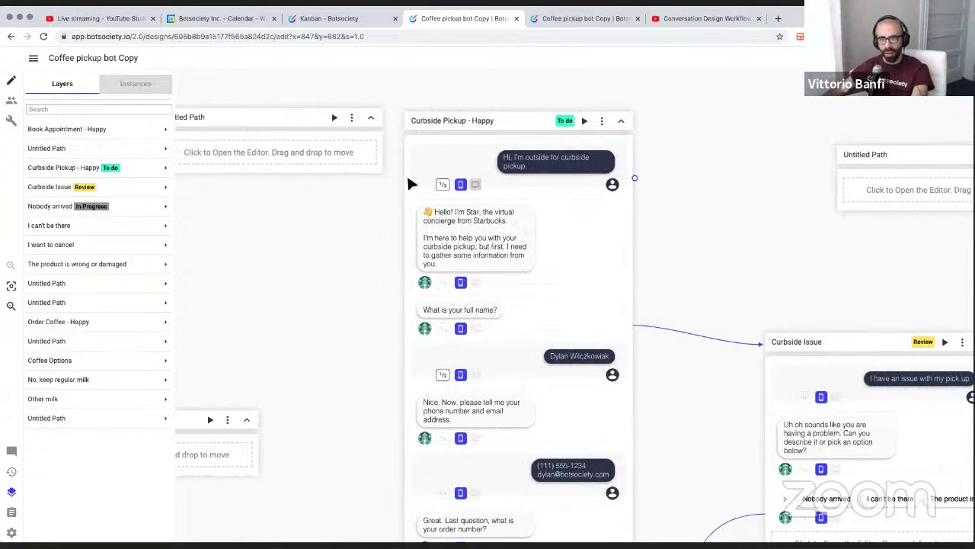
scroll(404, 184, right, 3)
Select the design's page address, then return to the canvas and pan around the flow
click(126, 207)
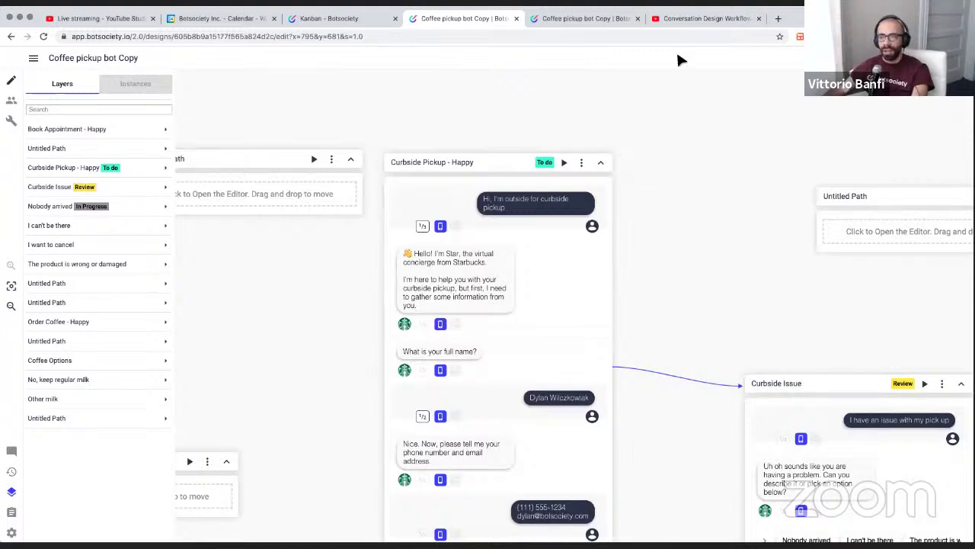
click(208, 38)
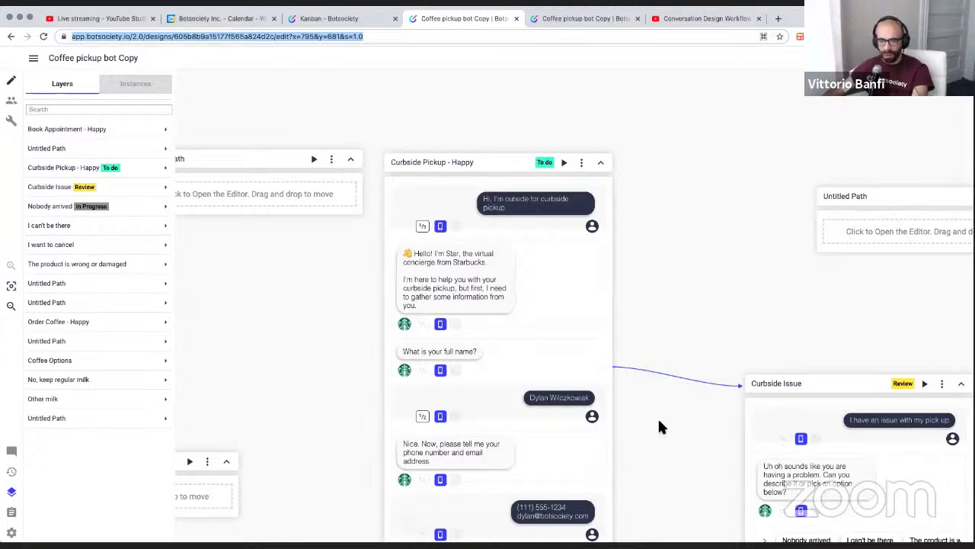
click(532, 380)
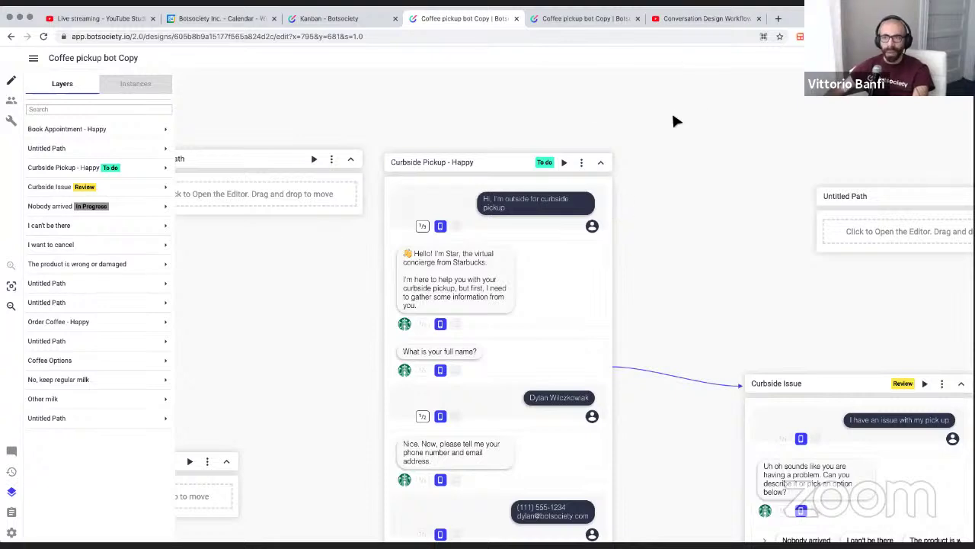
scroll(674, 108, down, 2)
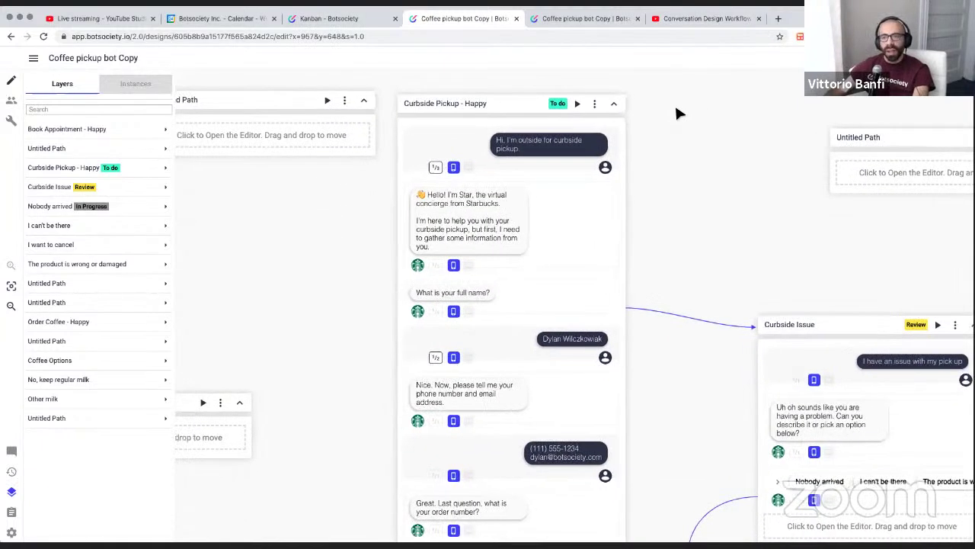
scroll(676, 108, up, 2)
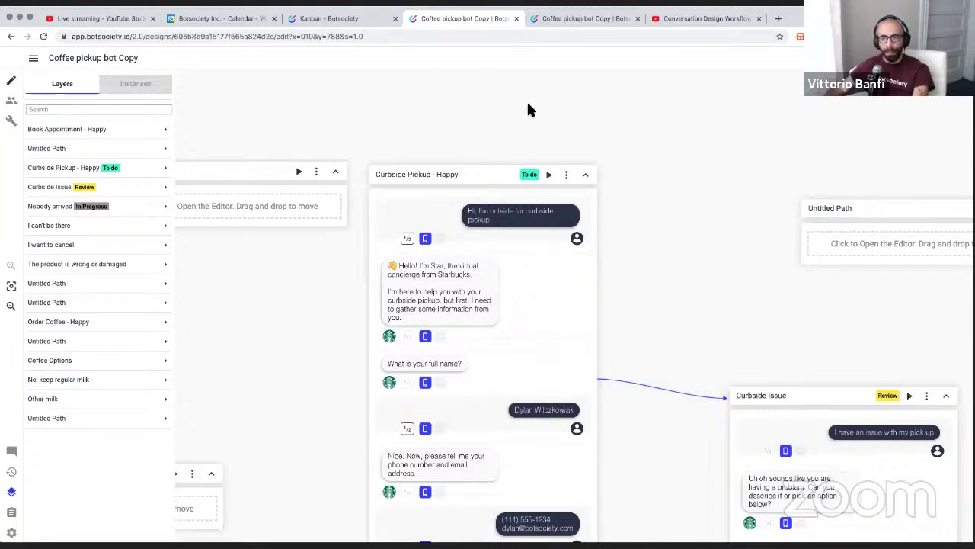
scroll(473, 155, left, 3)
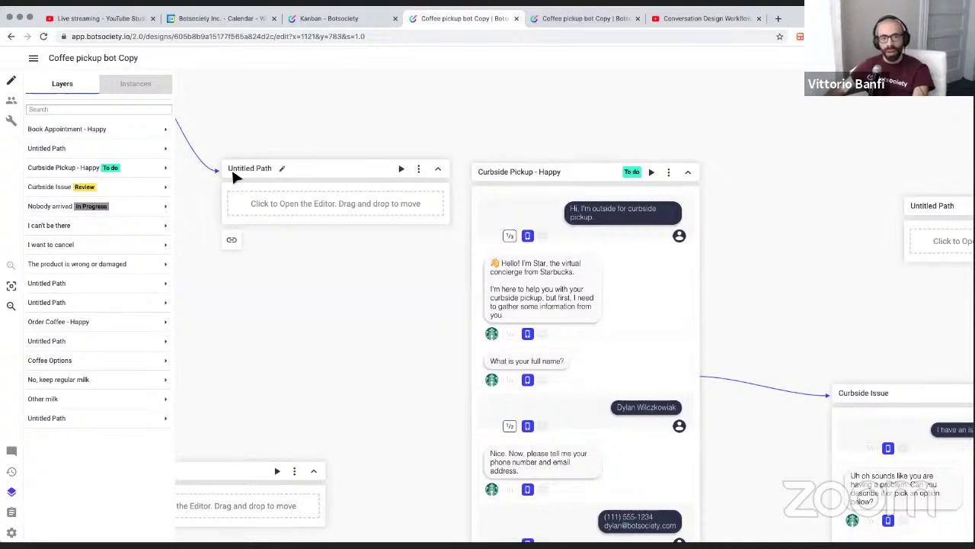
scroll(388, 191, left, 5)
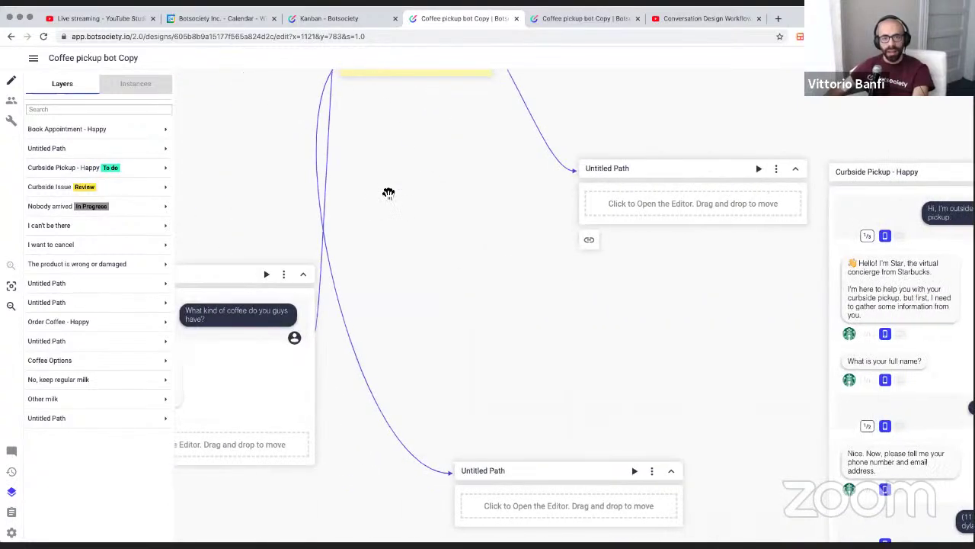
scroll(412, 189, right, 3)
scroll(413, 189, right, 5)
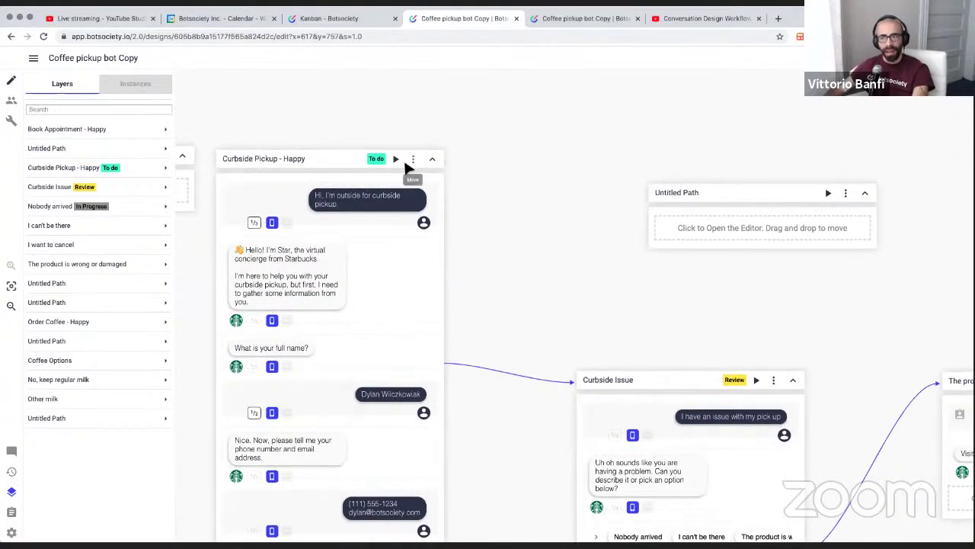
Set the Curbside Pickup - Happy path's stage to Complete
click(413, 160)
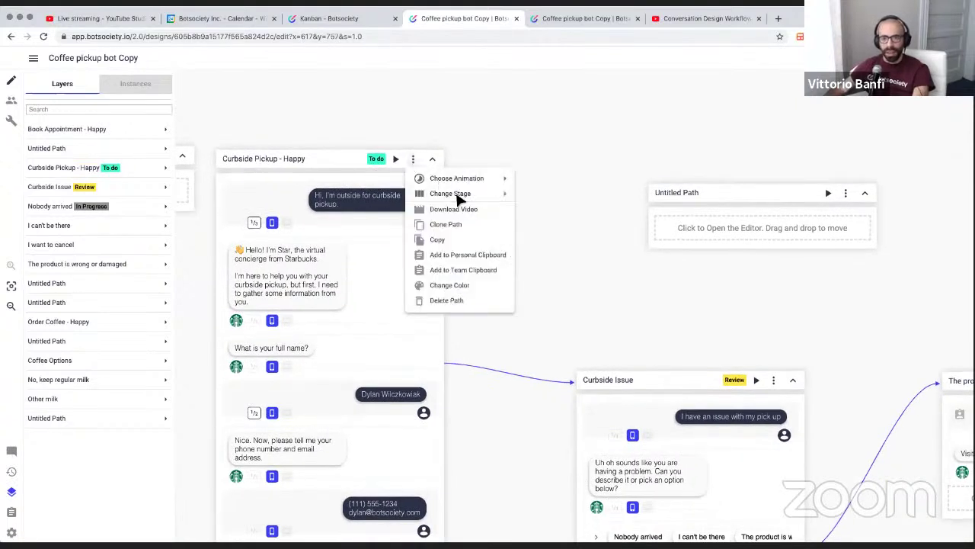
mouse_move(460, 195)
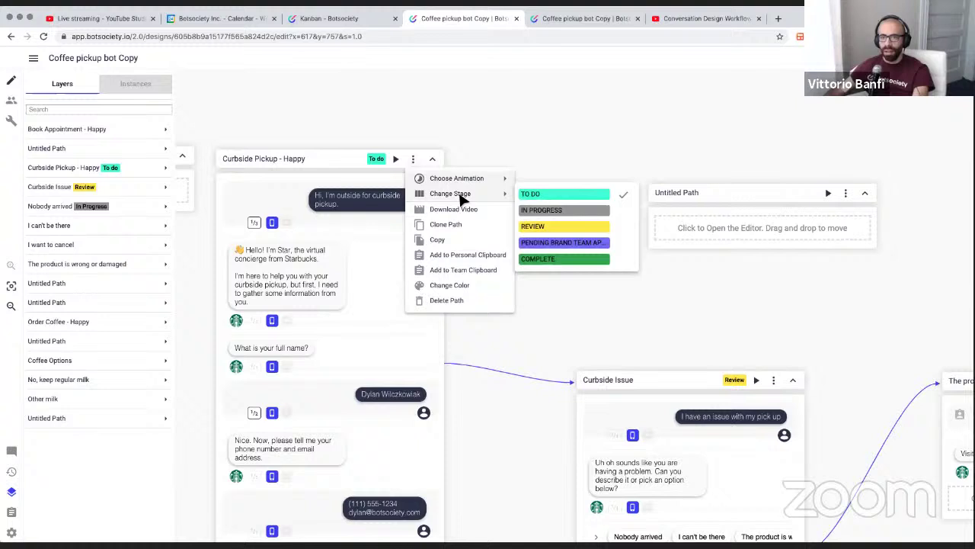
click(554, 261)
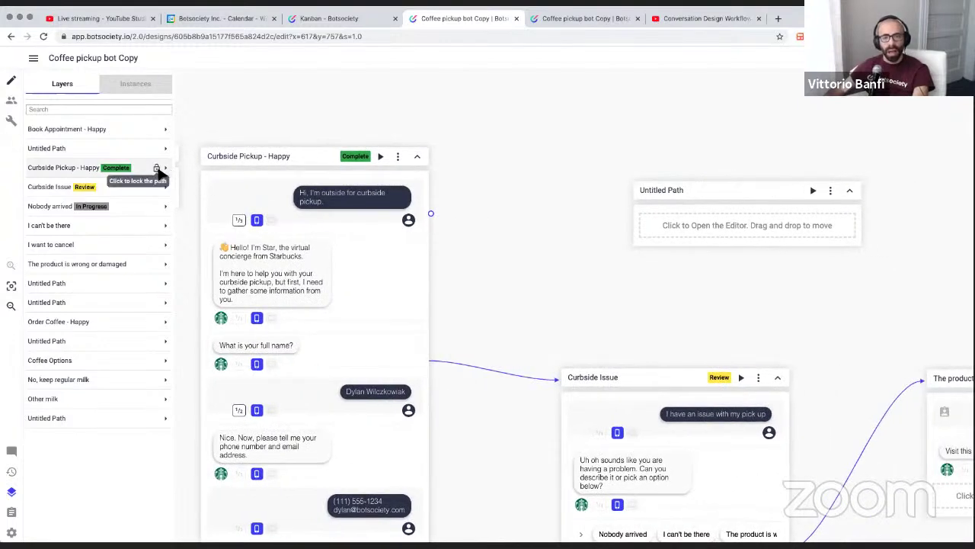
Toggle the Curbside Pickup - Happy path's lock on and off, leaving it unlocked
click(157, 168)
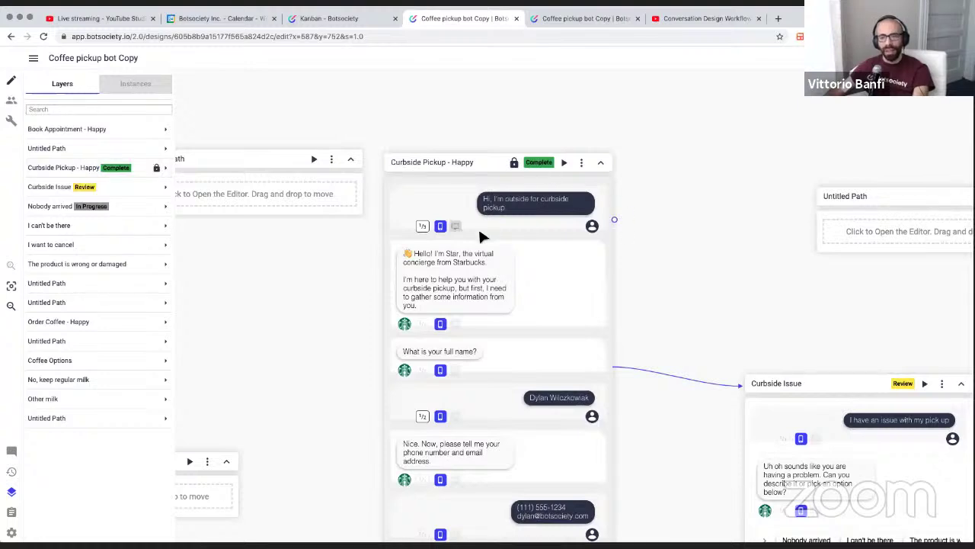
scroll(478, 226, down, 5)
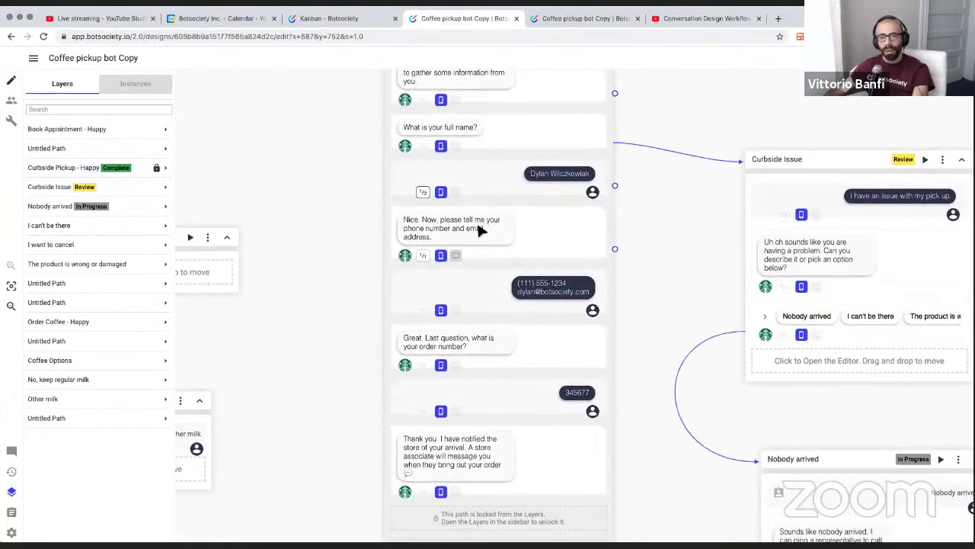
scroll(477, 227, up, 5)
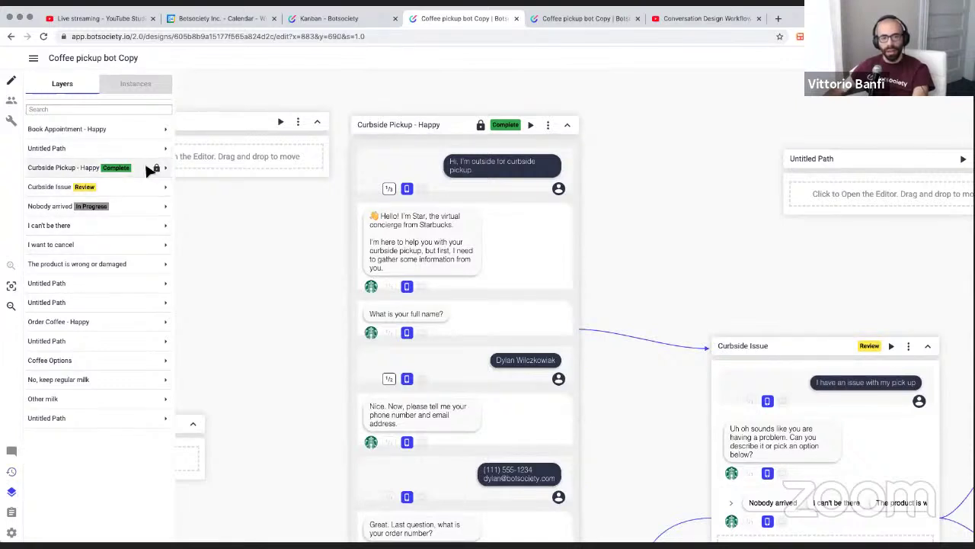
click(157, 169)
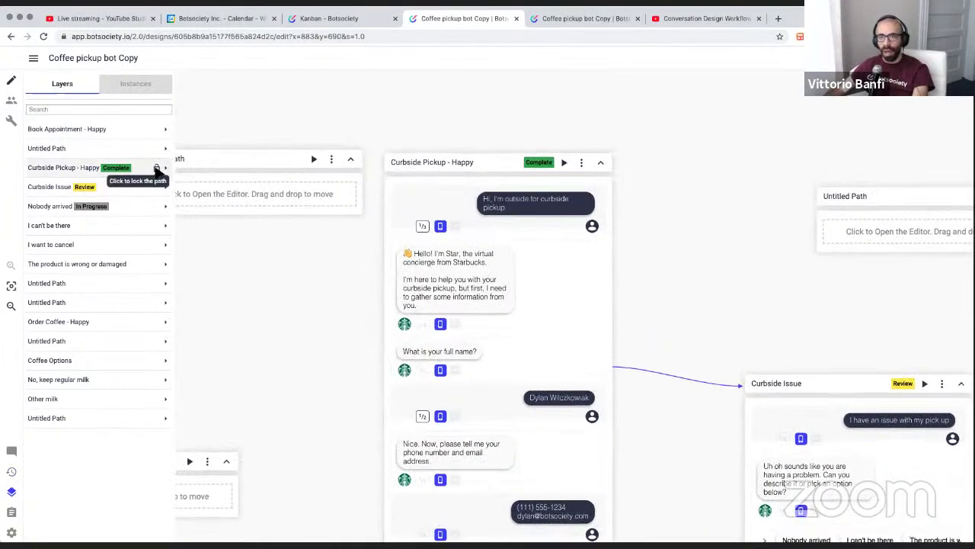
click(157, 169)
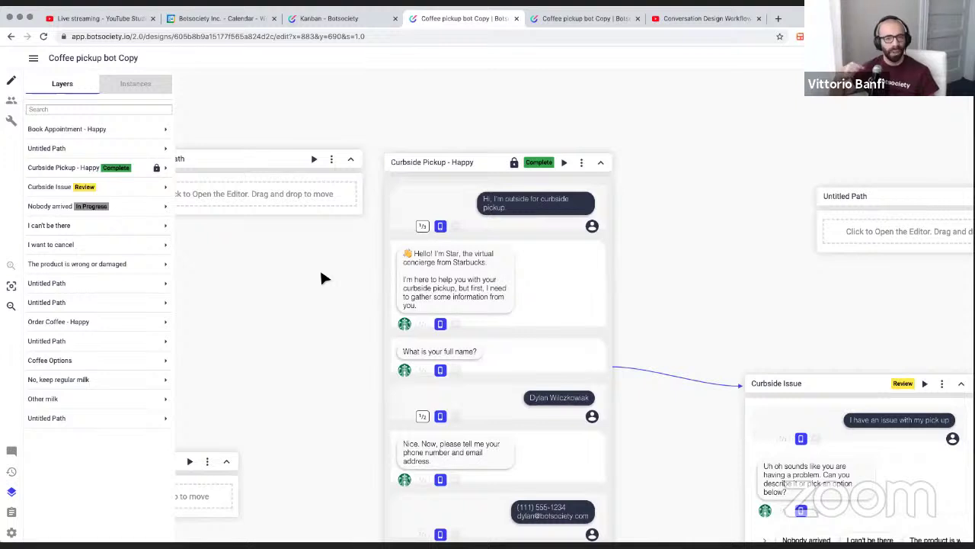
scroll(462, 203, right, 3)
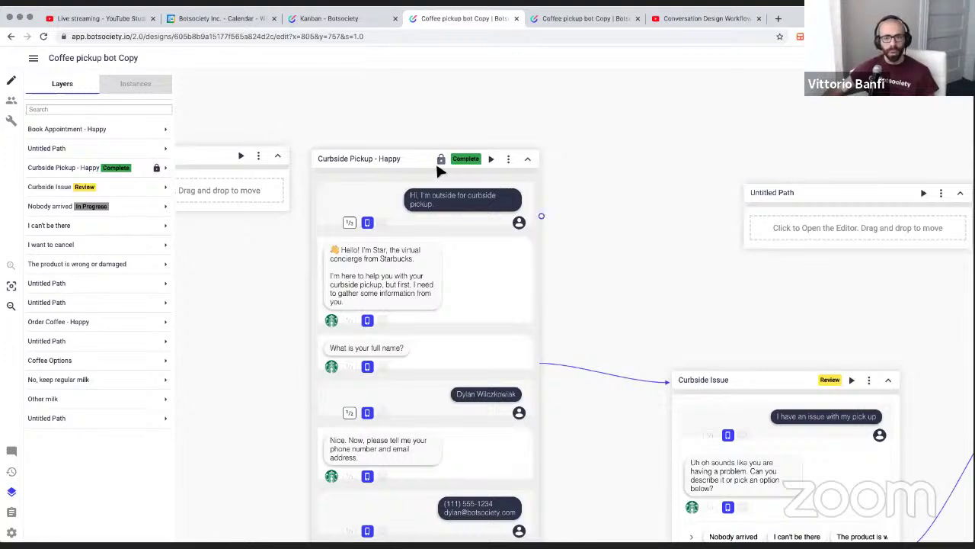
scroll(186, 159, up, 1)
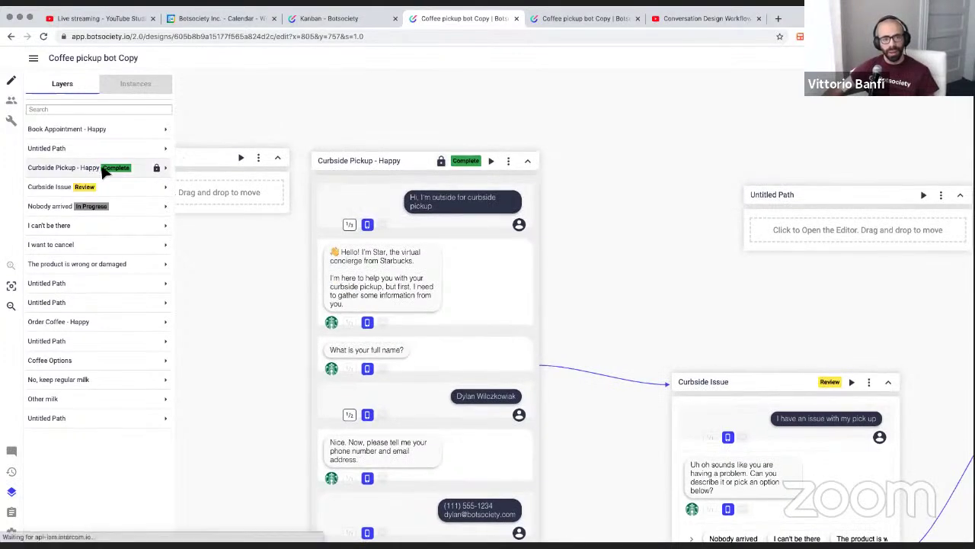
click(156, 170)
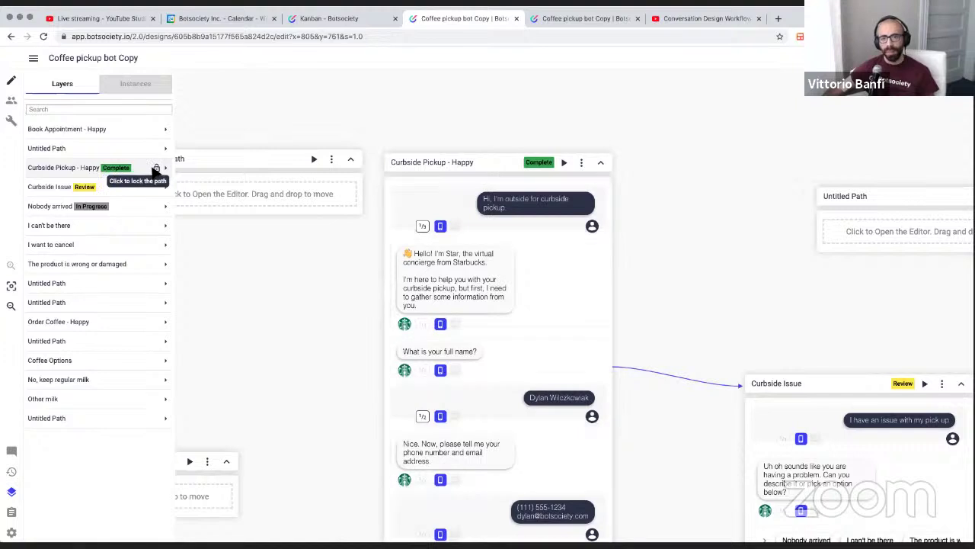
click(156, 168)
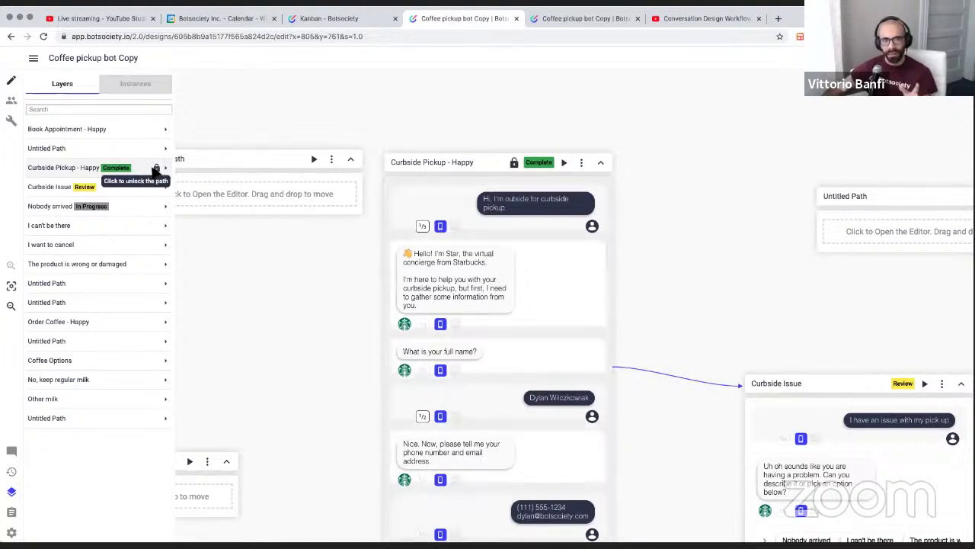
scroll(505, 176, right, 3)
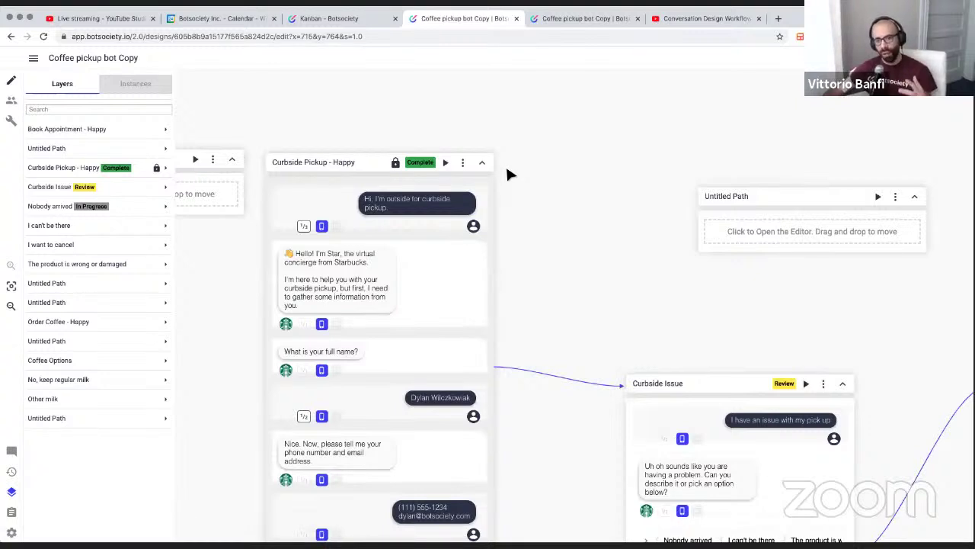
scroll(506, 173, down, 1)
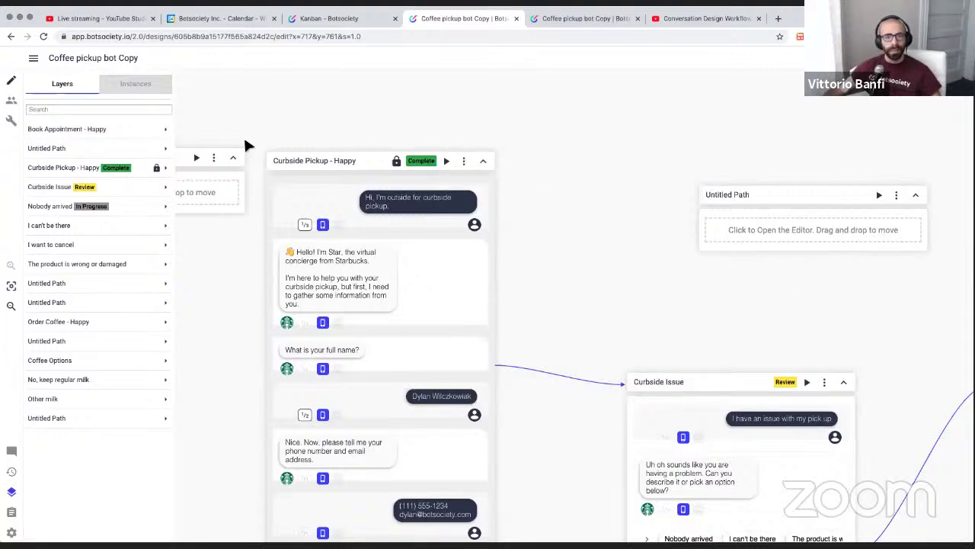
click(157, 168)
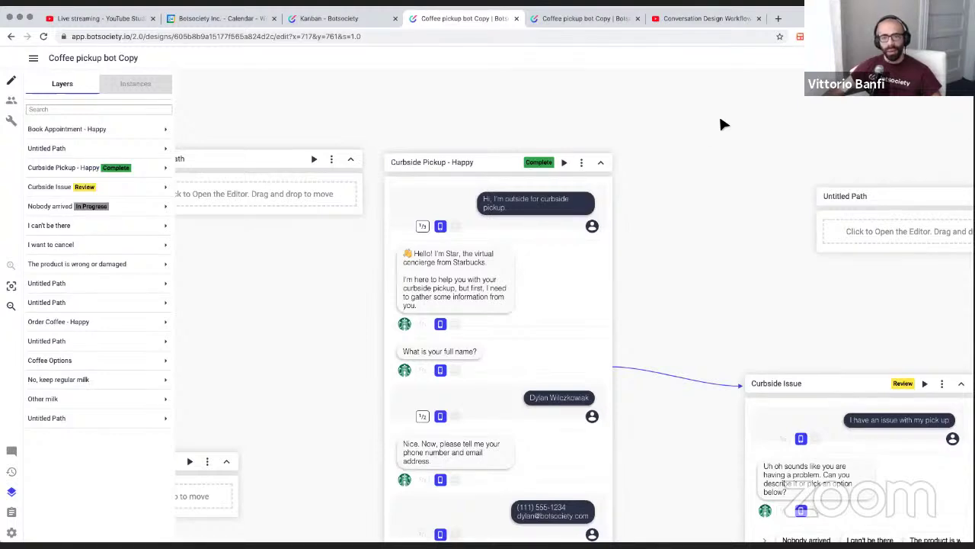
scroll(721, 122, right, 3)
scroll(721, 122, down, 2)
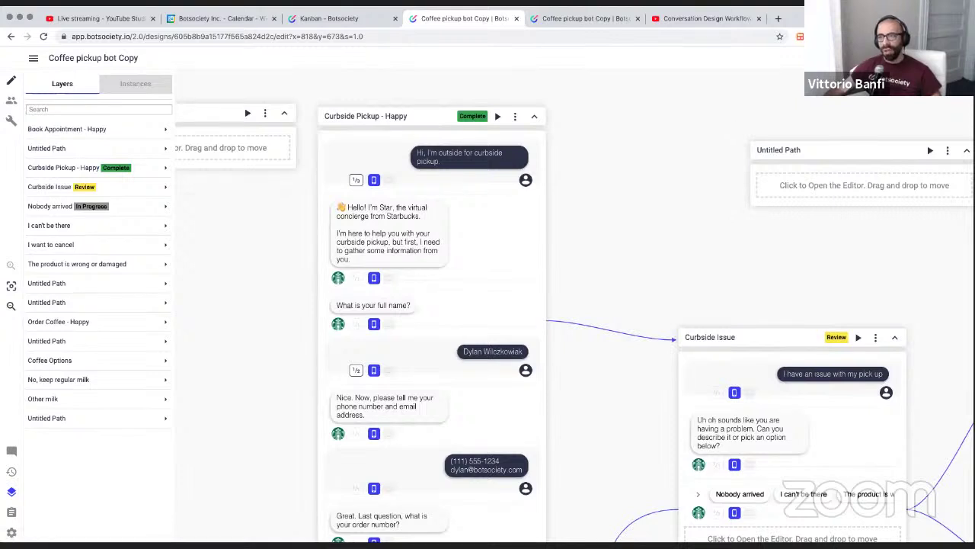
click(876, 58)
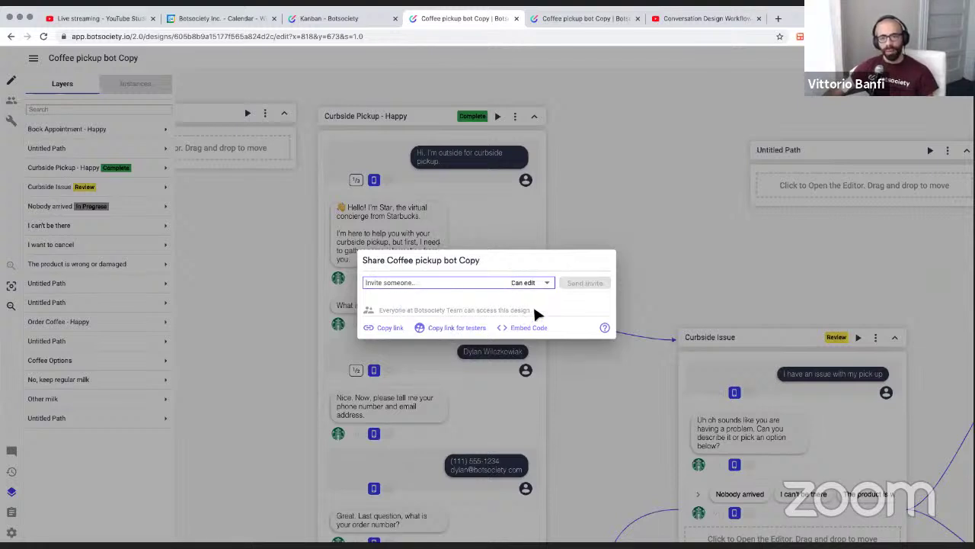
drag(537, 313, 380, 313)
click(418, 297)
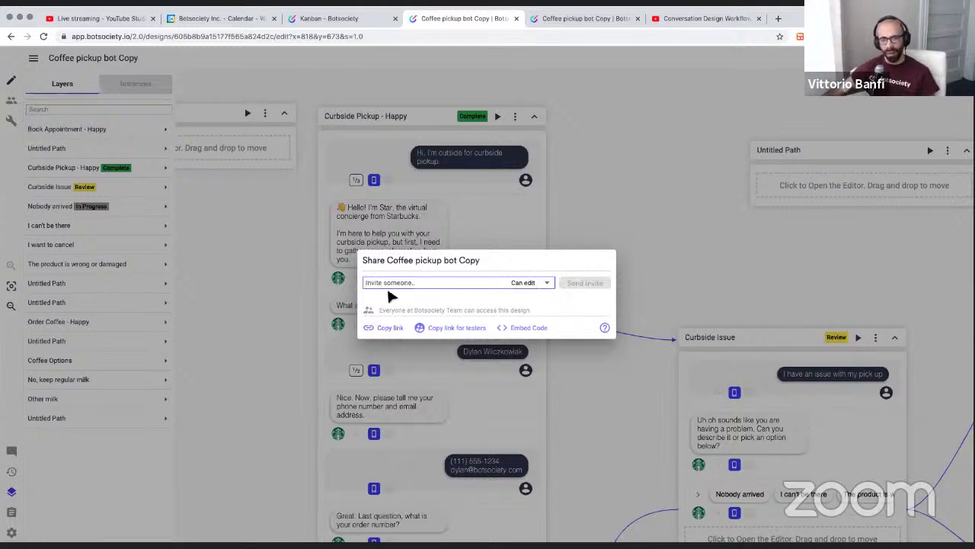
click(536, 287)
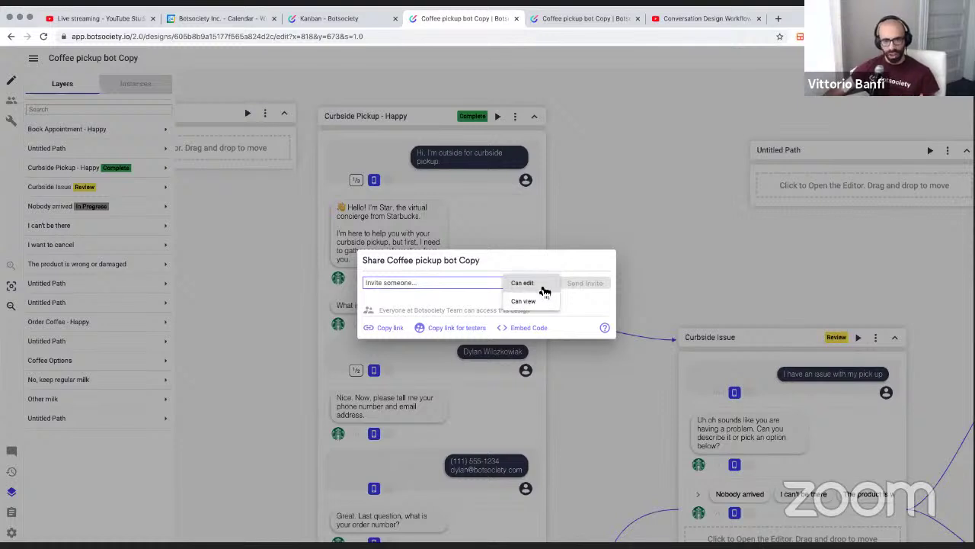
click(544, 288)
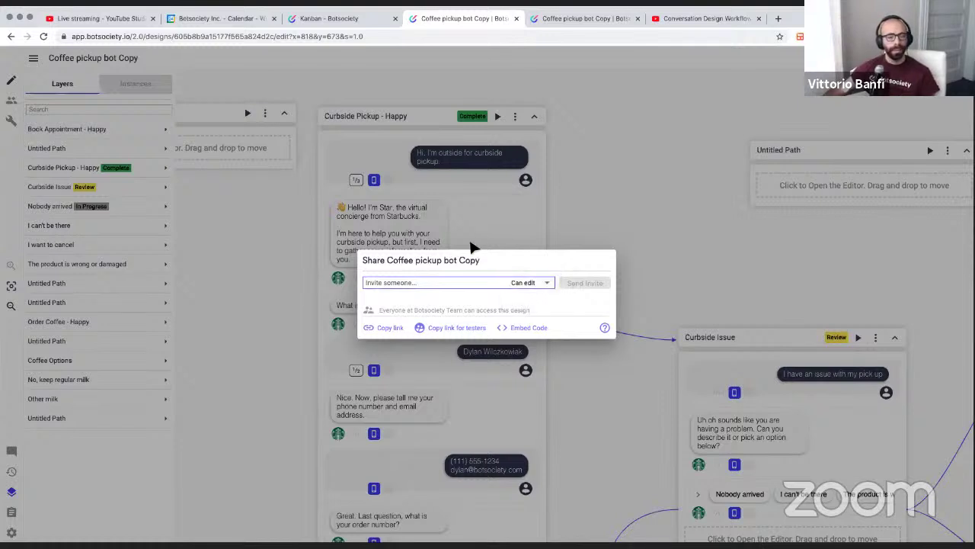
click(417, 219)
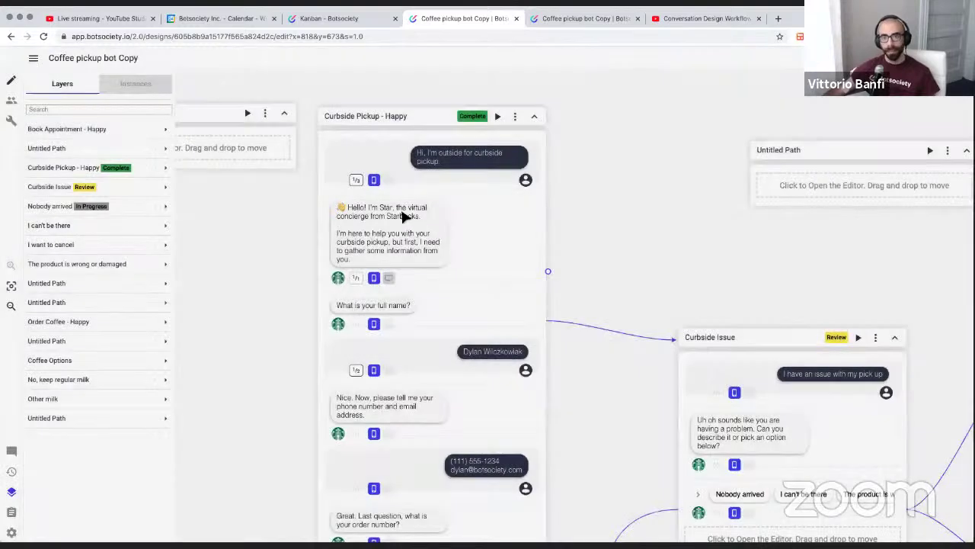
scroll(392, 211, left, 1)
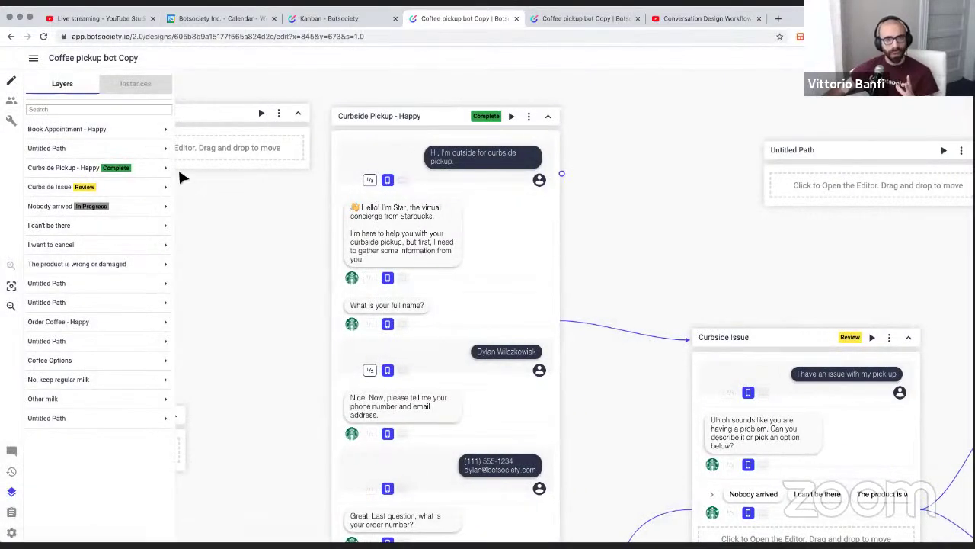
scroll(366, 169, left, 2)
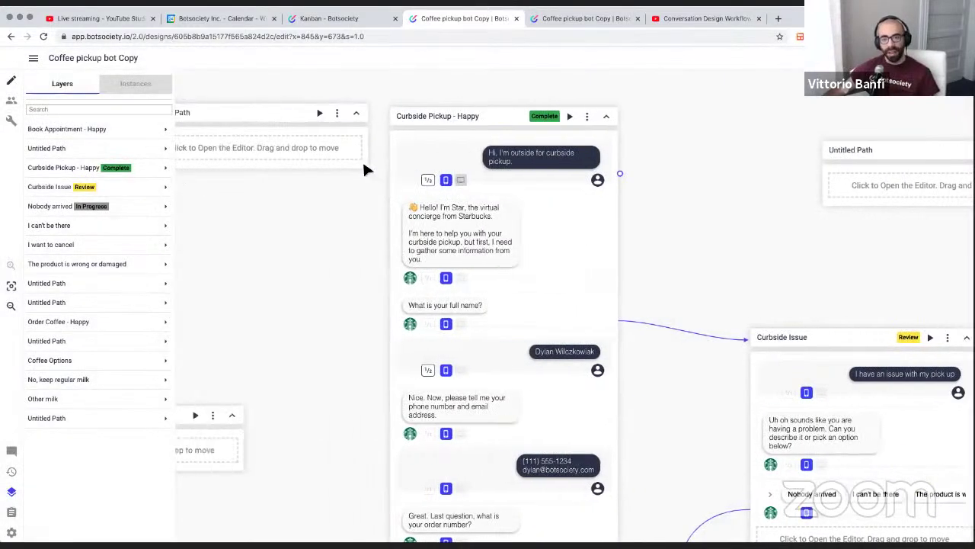
scroll(366, 167, right, 5)
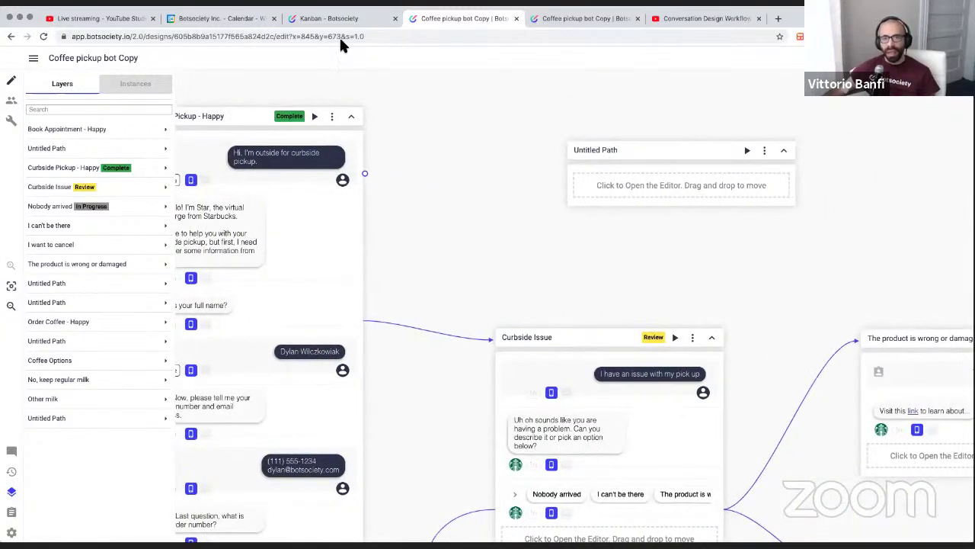
click(335, 18)
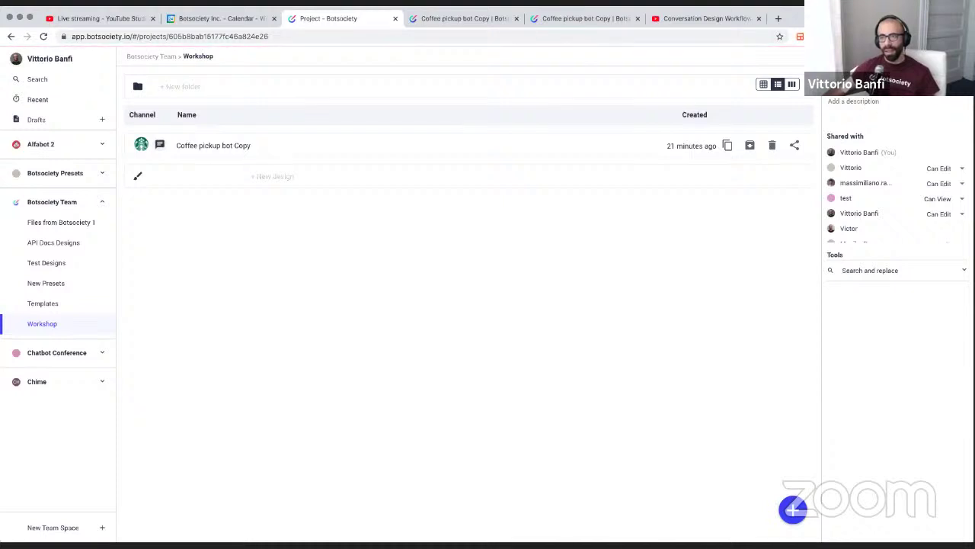
scroll(877, 205, down, 3)
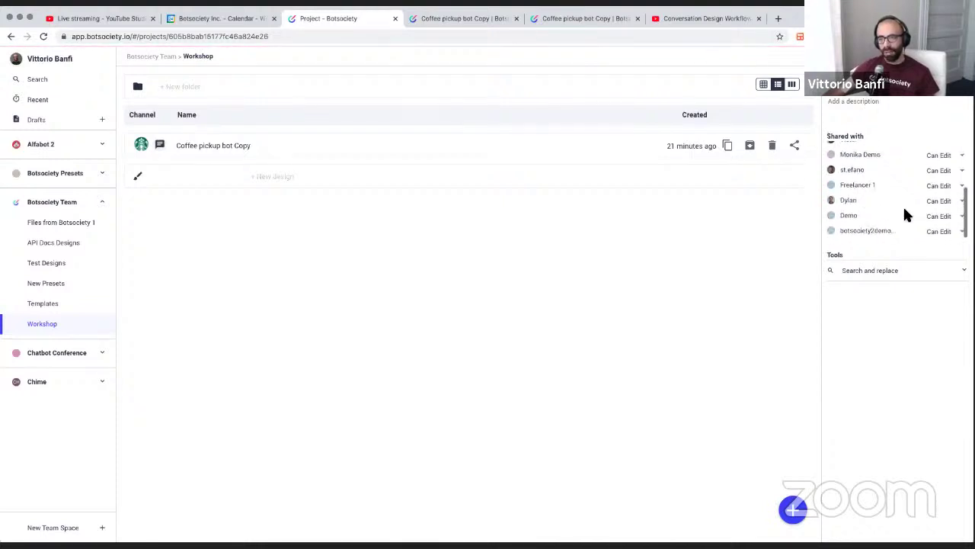
scroll(919, 200, up, 3)
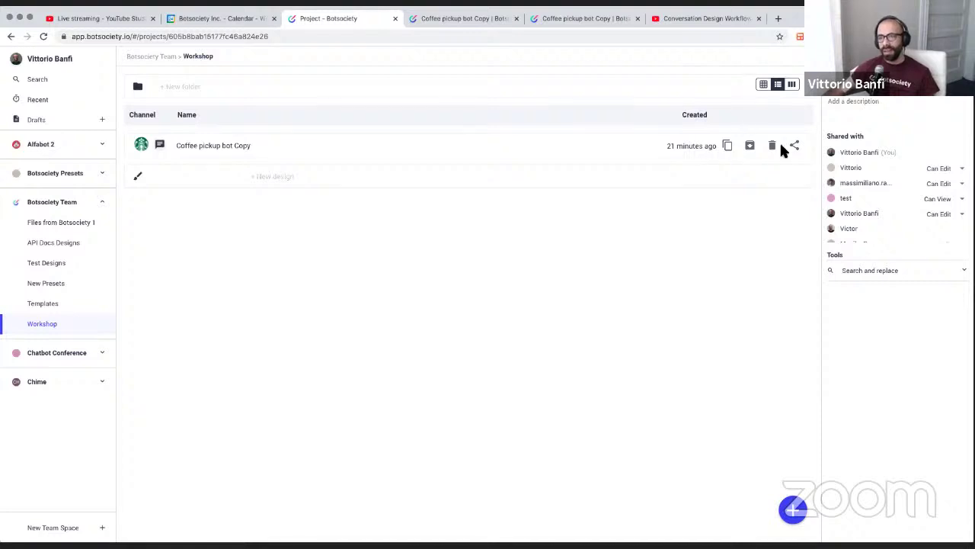
click(876, 64)
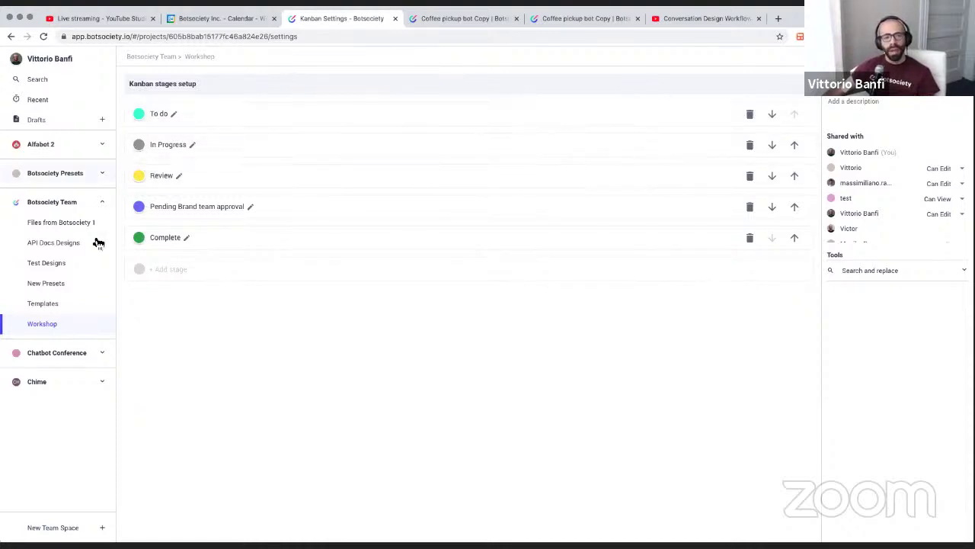
click(61, 333)
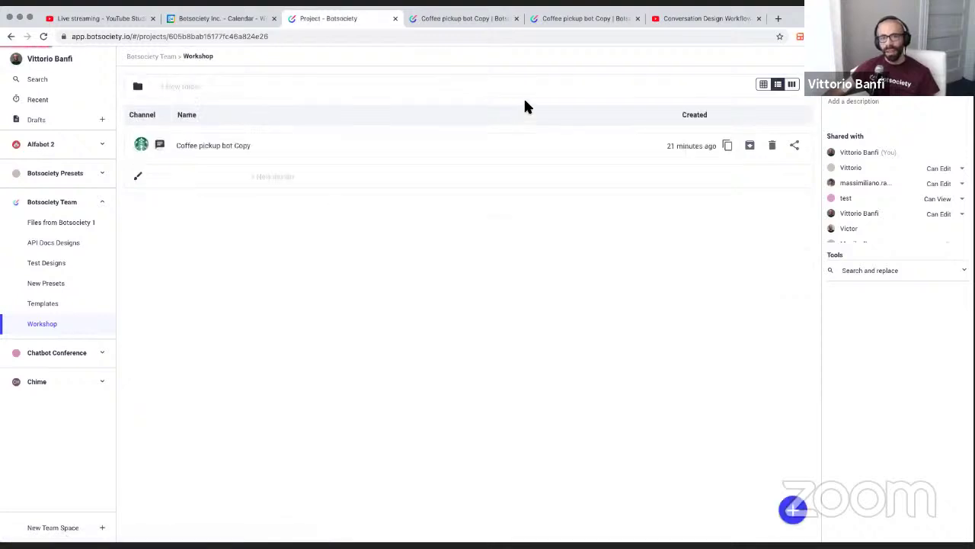
click(792, 84)
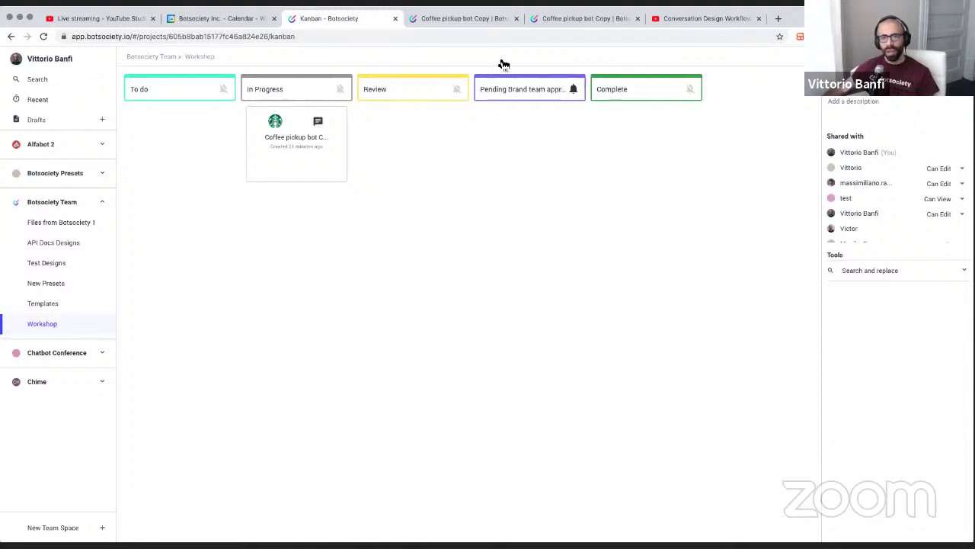
click(469, 18)
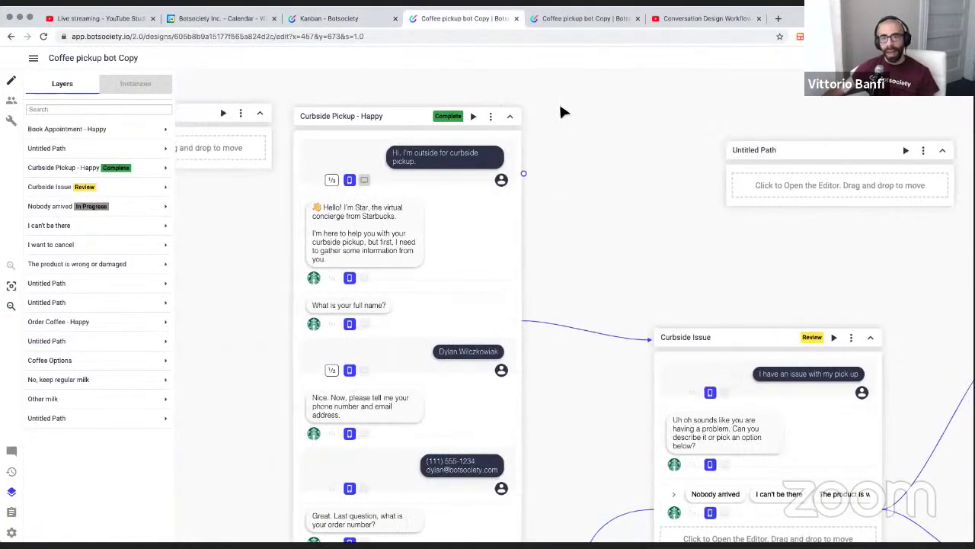
Centre the canvas on the Curbside Pickup - Happy path using the Layers list
click(488, 116)
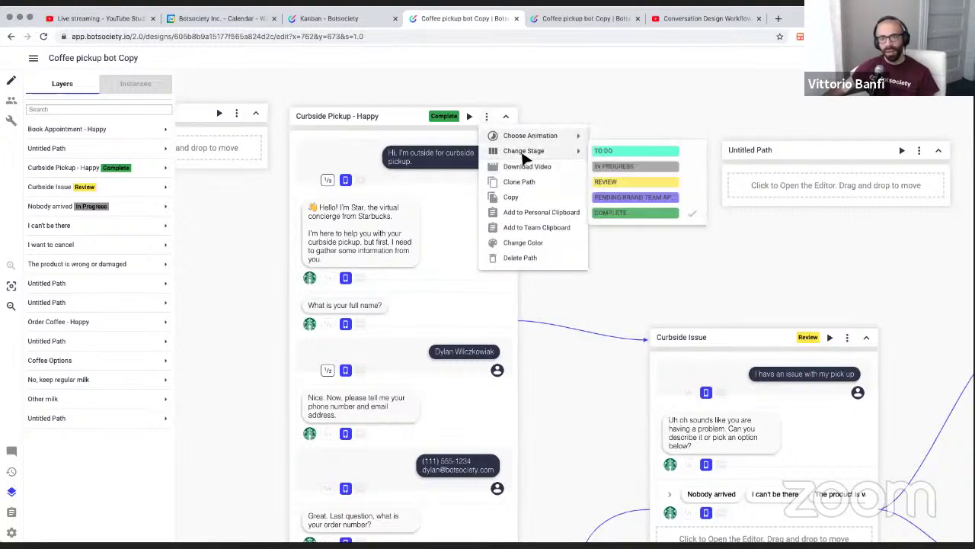
click(268, 220)
scroll(270, 219, left, 4)
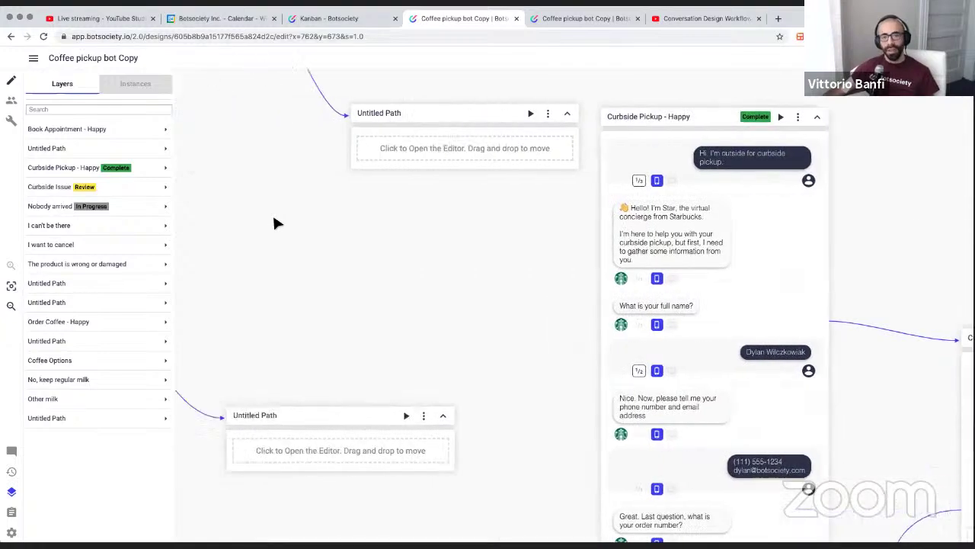
scroll(274, 217, left, 1)
click(115, 198)
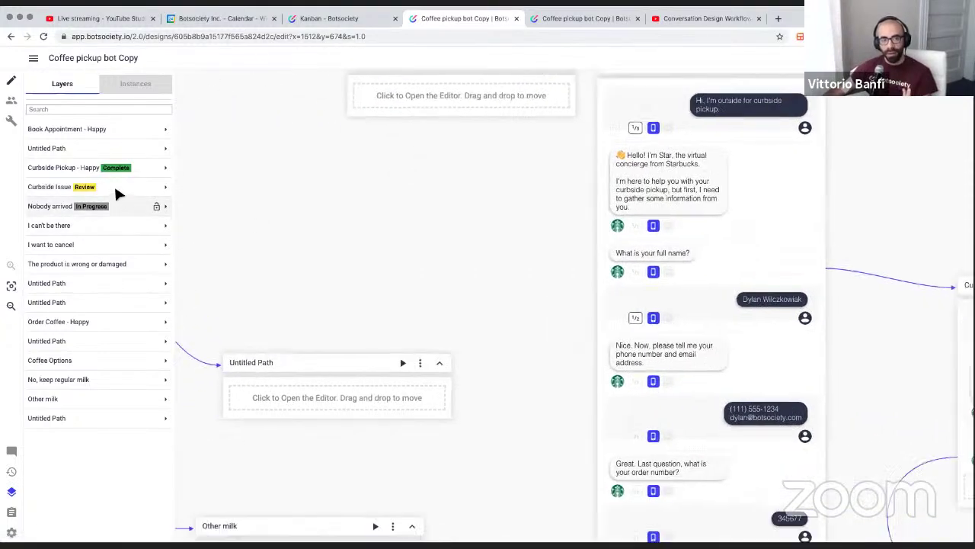
click(115, 186)
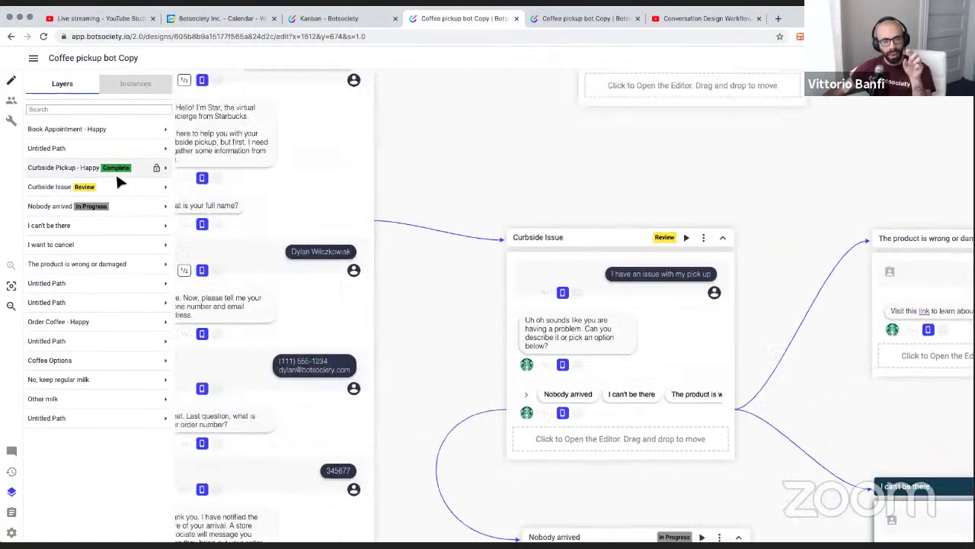
click(116, 172)
scroll(214, 264, left, 1)
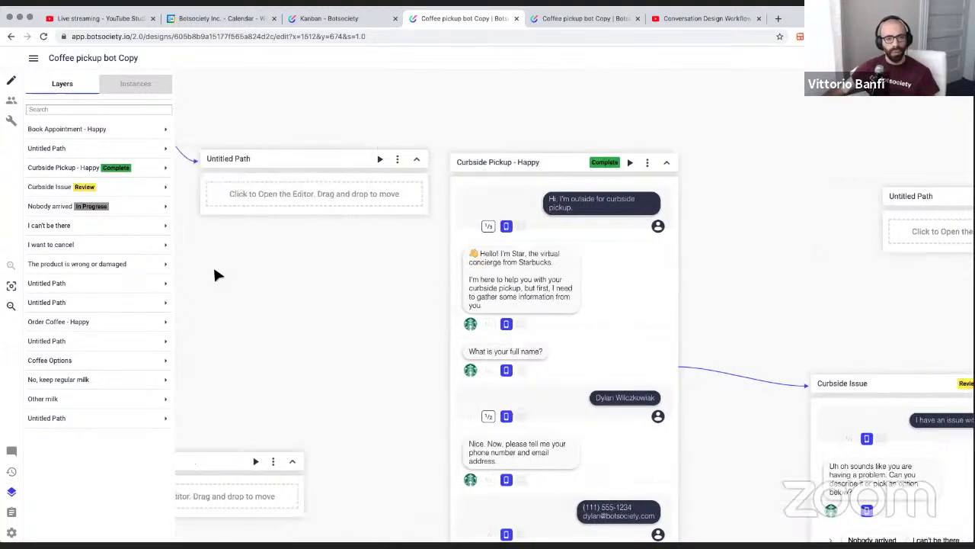
scroll(214, 270, left, 2)
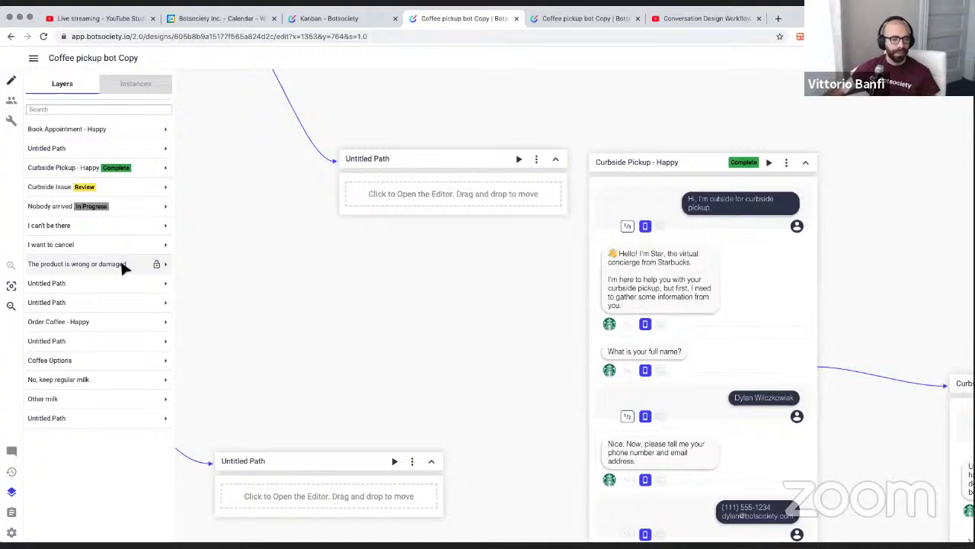
Show the design's comments list in the side panel
click(11, 451)
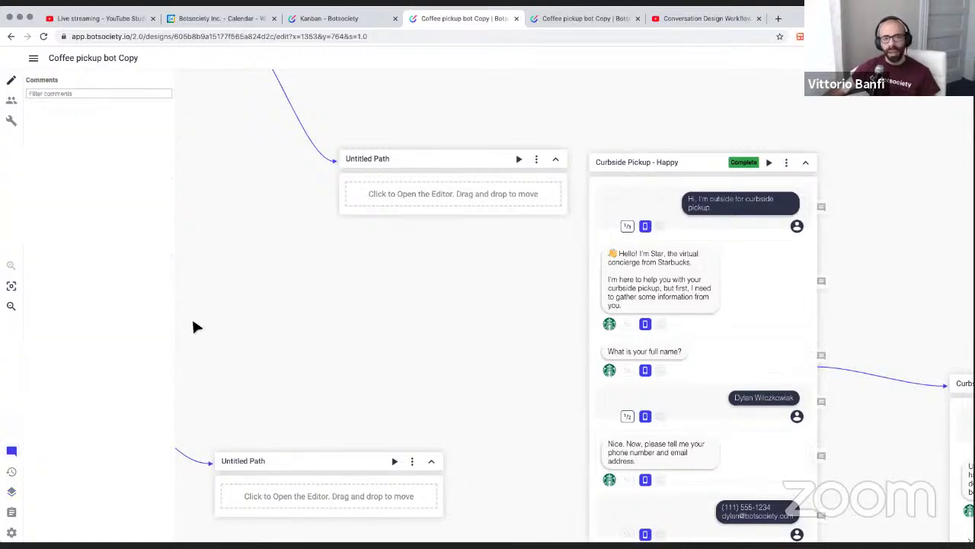
scroll(204, 261, right, 10)
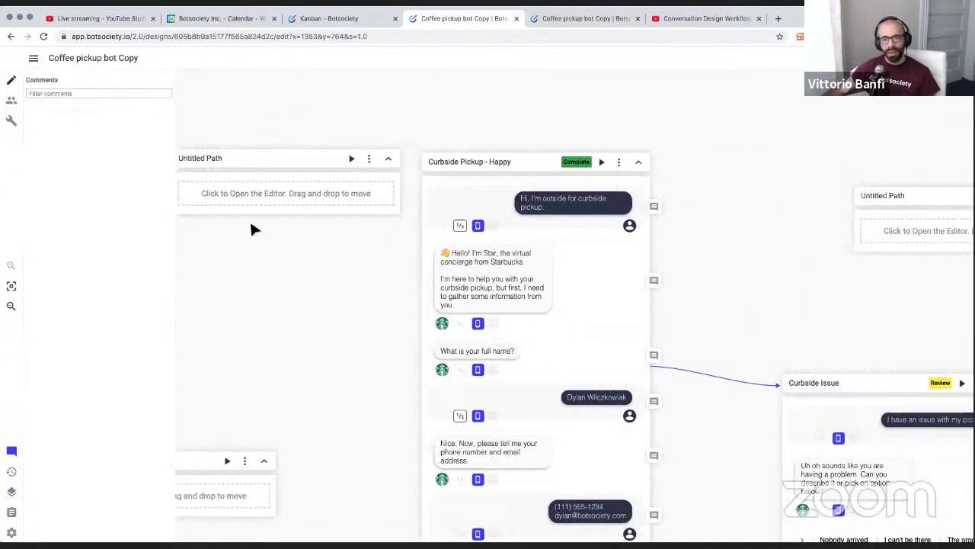
scroll(458, 202, right, 3)
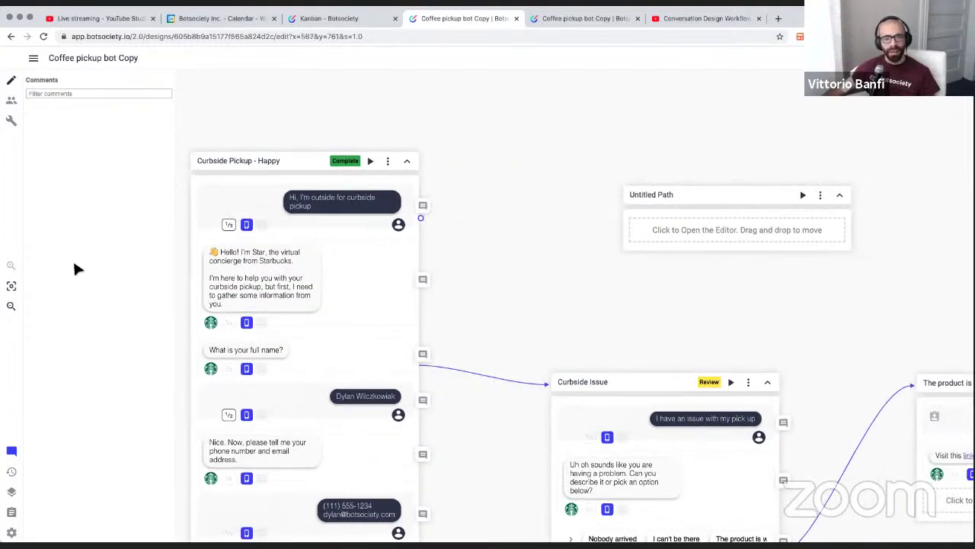
click(11, 453)
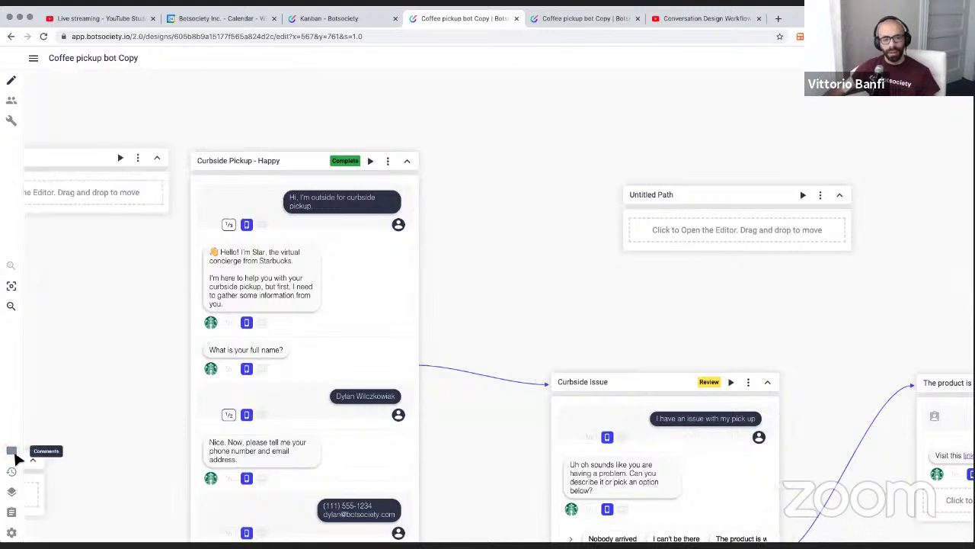
click(12, 453)
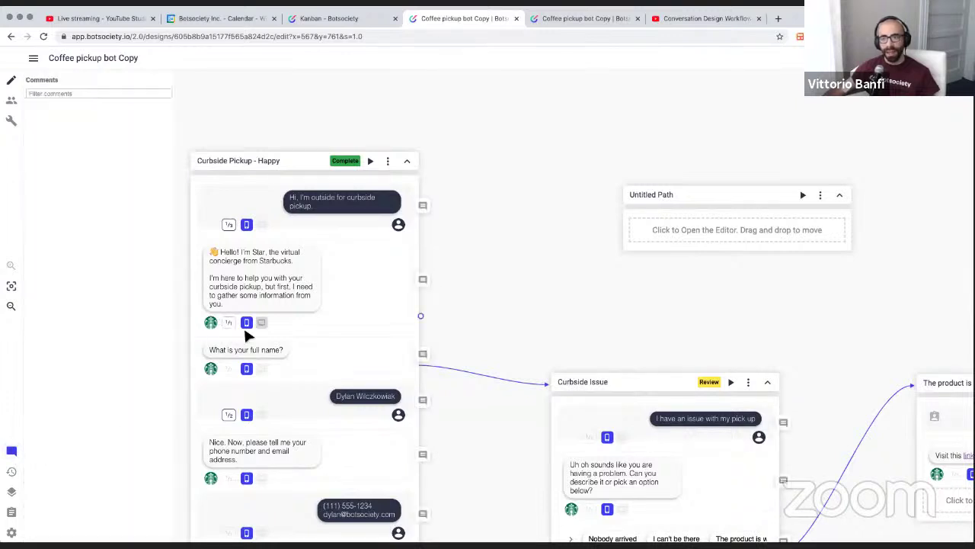
Post the comment 'commenting' on the first customer message and locate it on the canvas
click(422, 205)
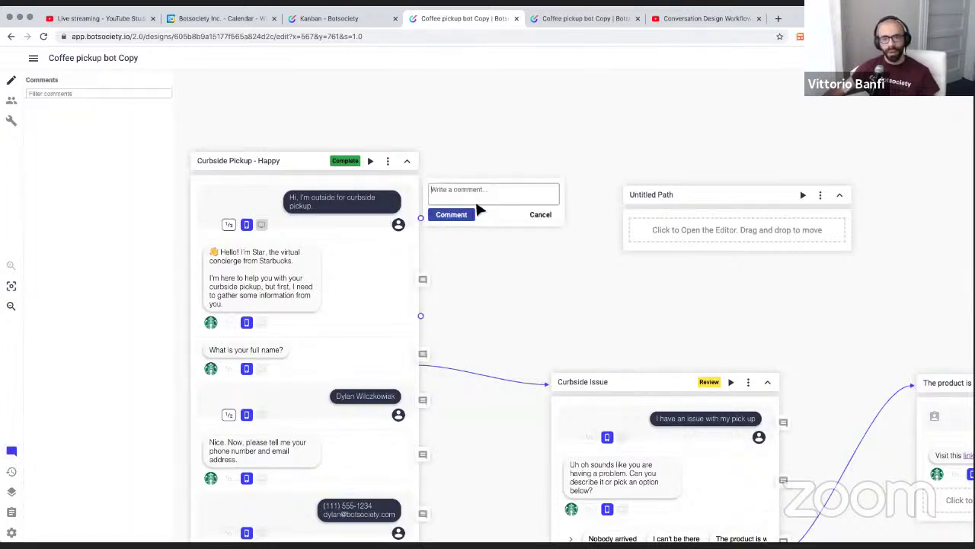
click(477, 202)
text(cimn)
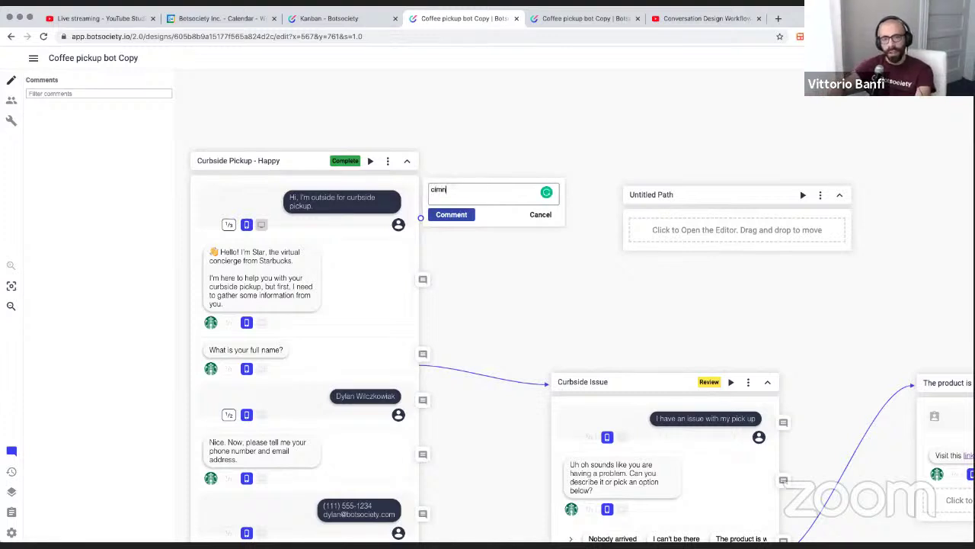
text(mmenting)
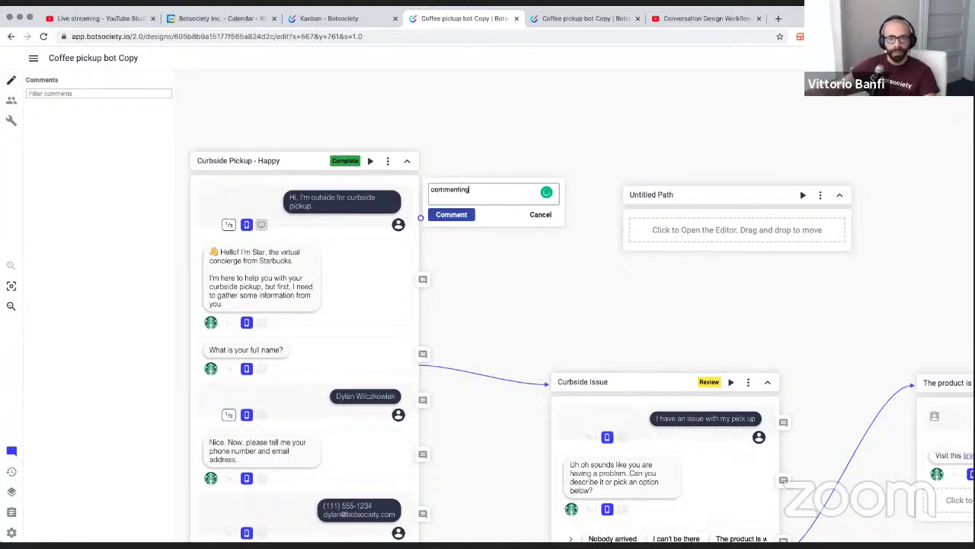
click(460, 216)
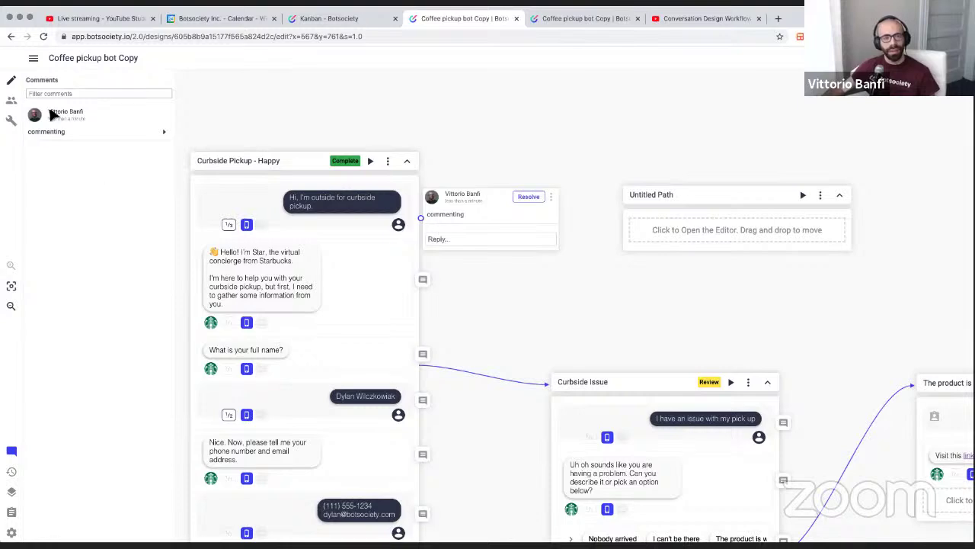
click(110, 117)
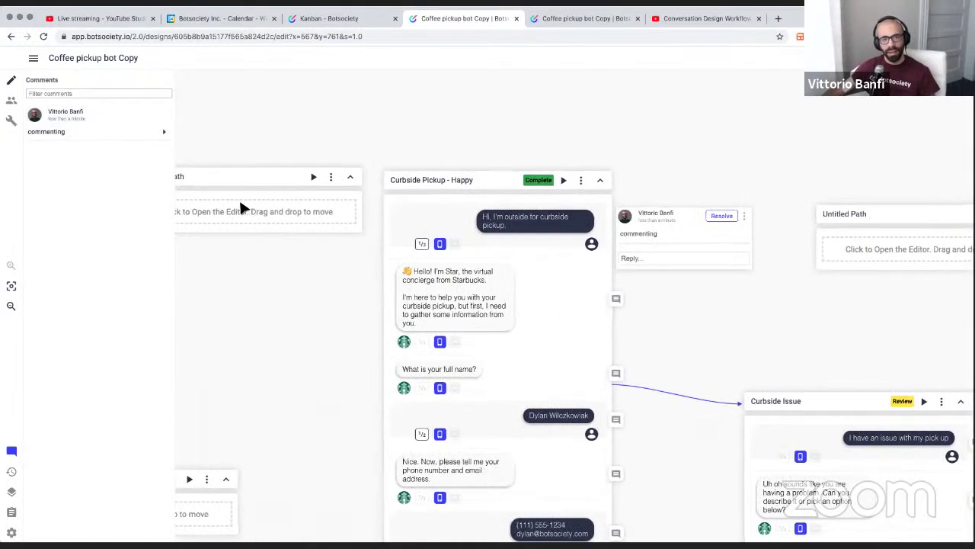
scroll(241, 206, right, 13)
click(107, 124)
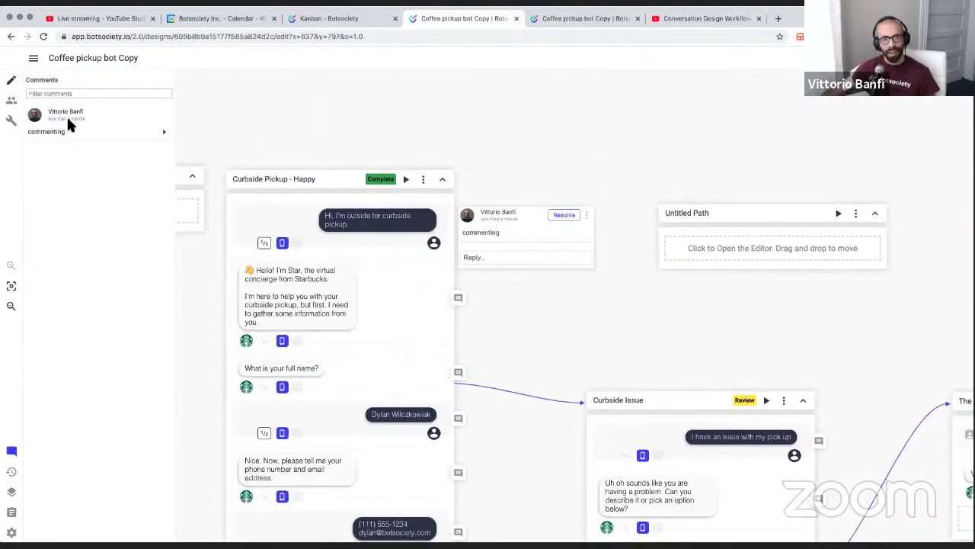
click(81, 93)
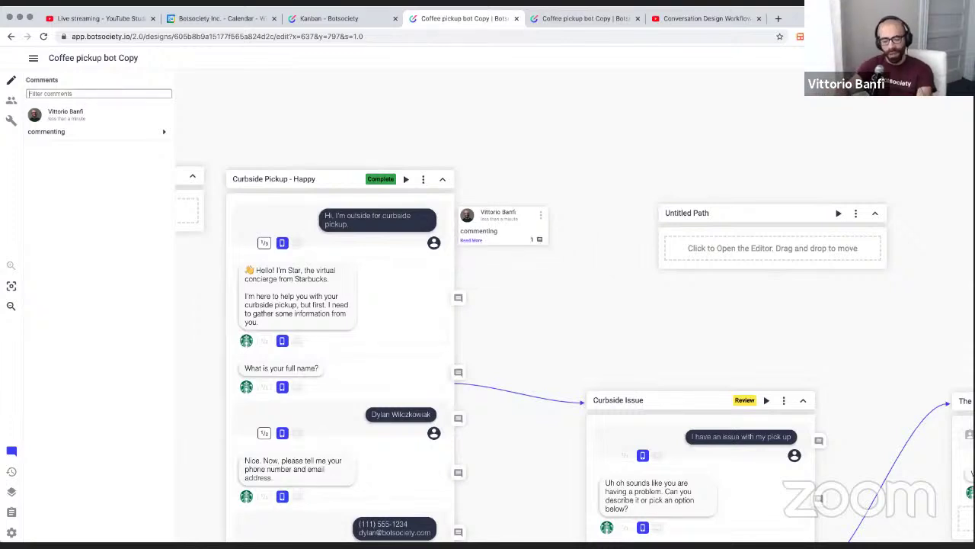
text(#vit)
key(Home)
key(Delete)
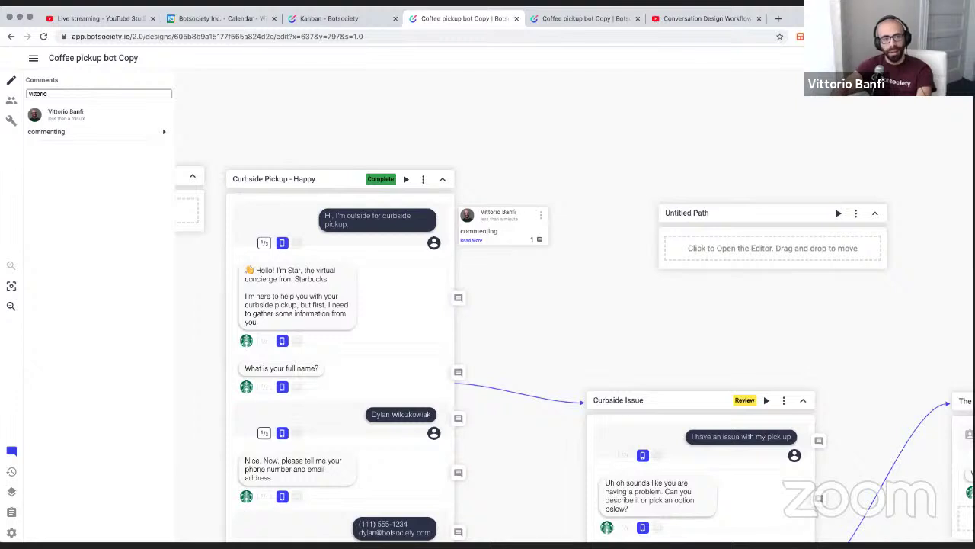
key(ctrl+a)
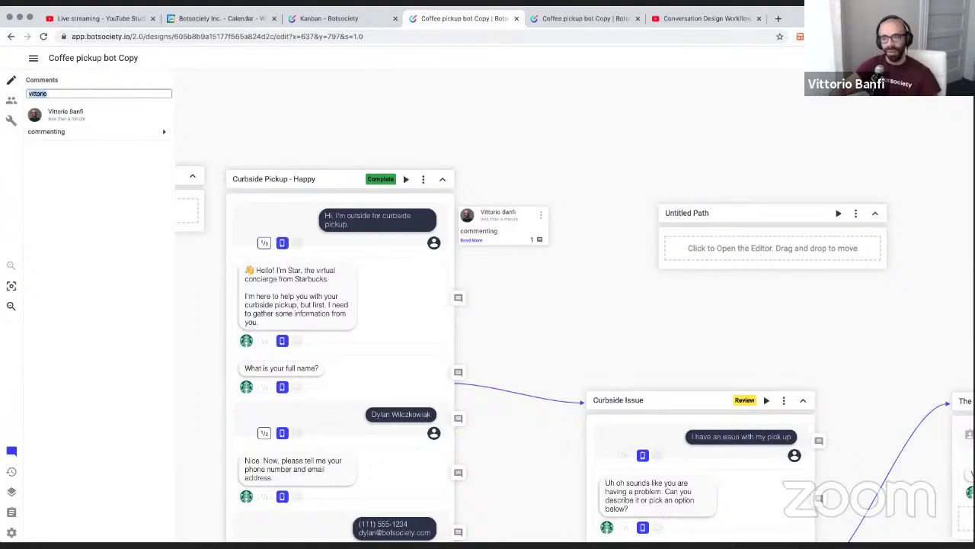
key(BackSpace)
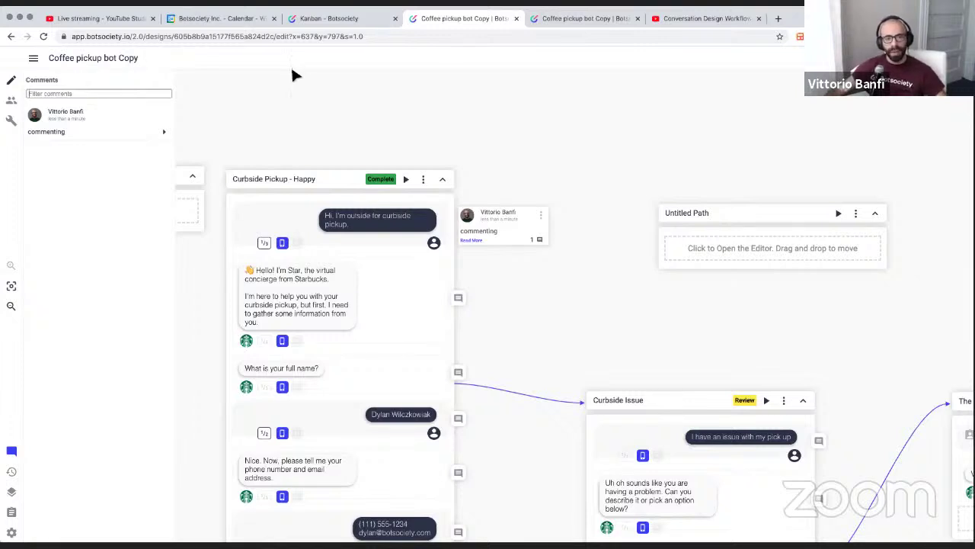
click(89, 231)
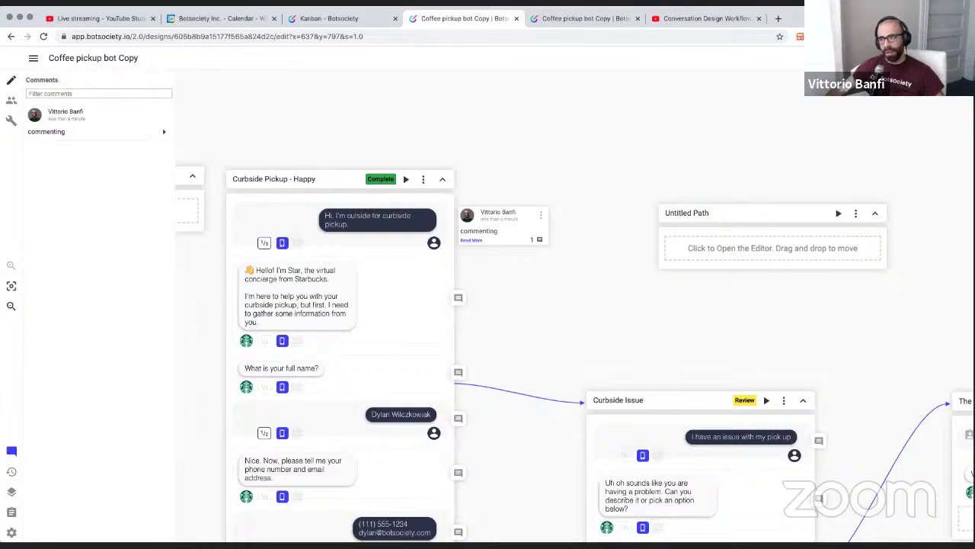
click(884, 58)
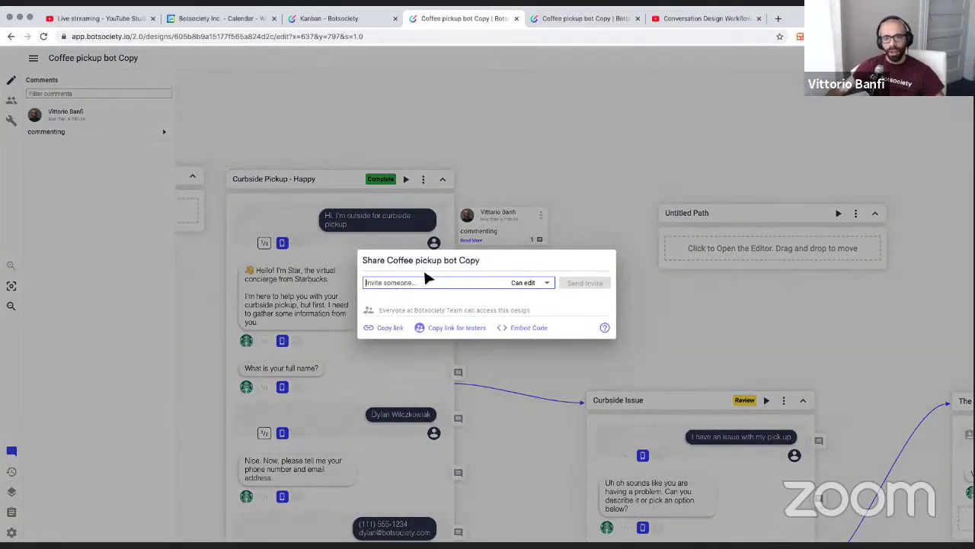
click(536, 283)
click(534, 300)
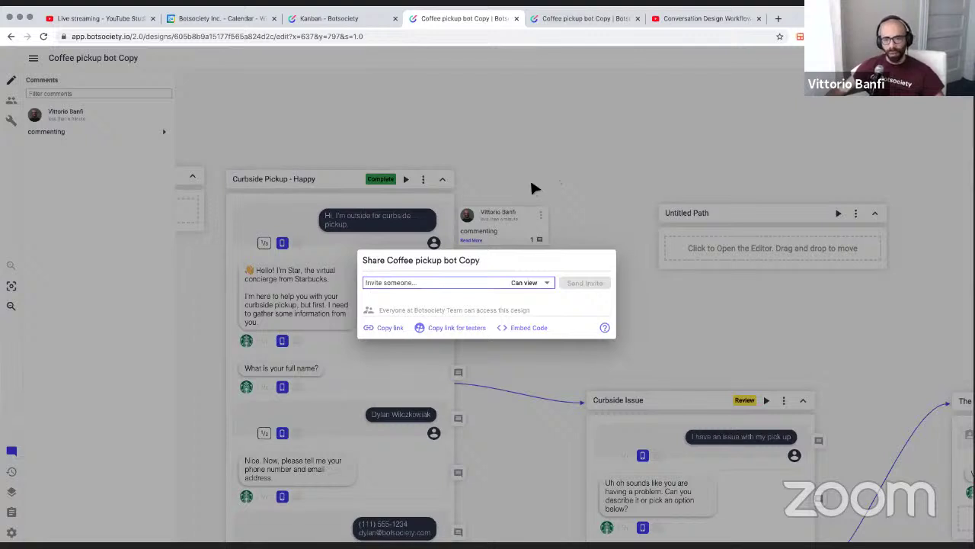
click(533, 184)
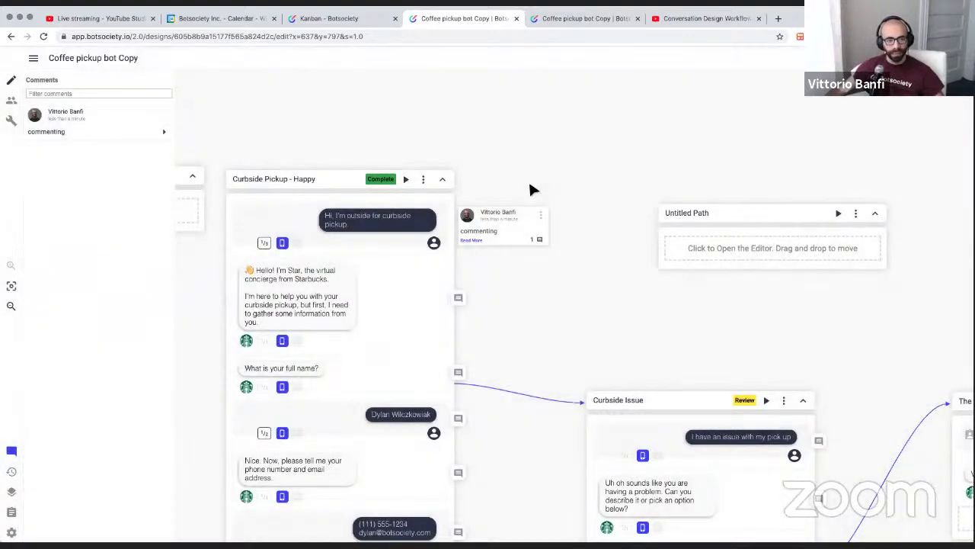
Reopen the Layers list and centre the canvas on a path from it
click(13, 492)
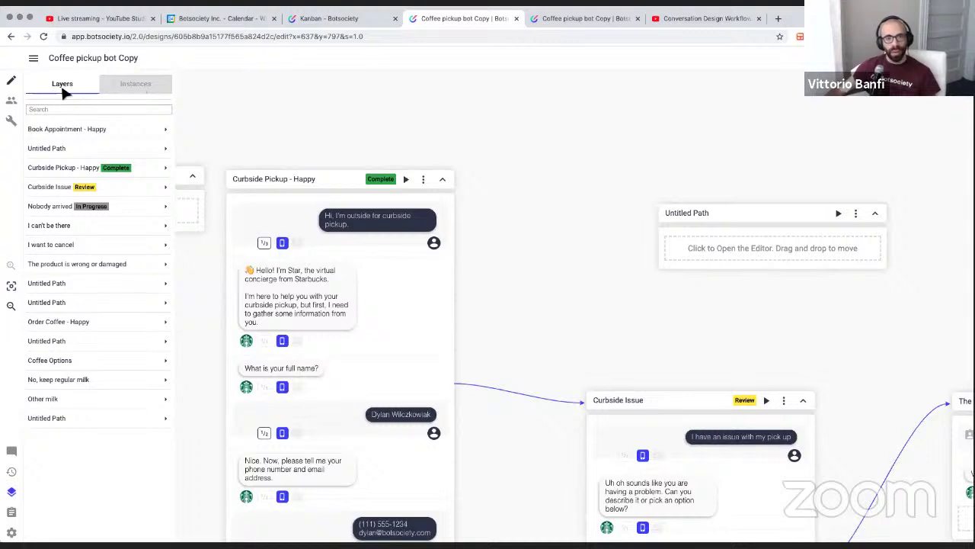
click(113, 172)
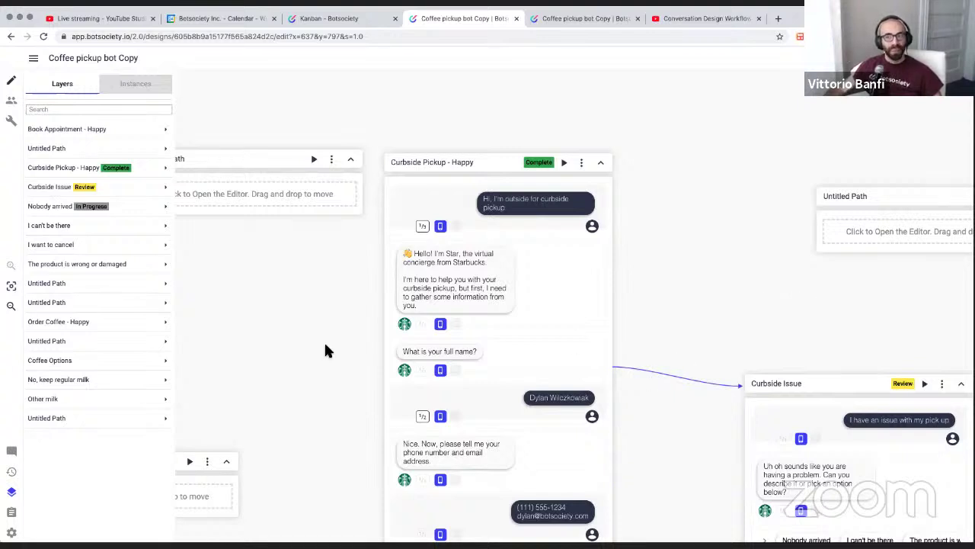
Open the clipboard library, view the team paths, then return to the personal Book Appointment - Happy path
click(12, 513)
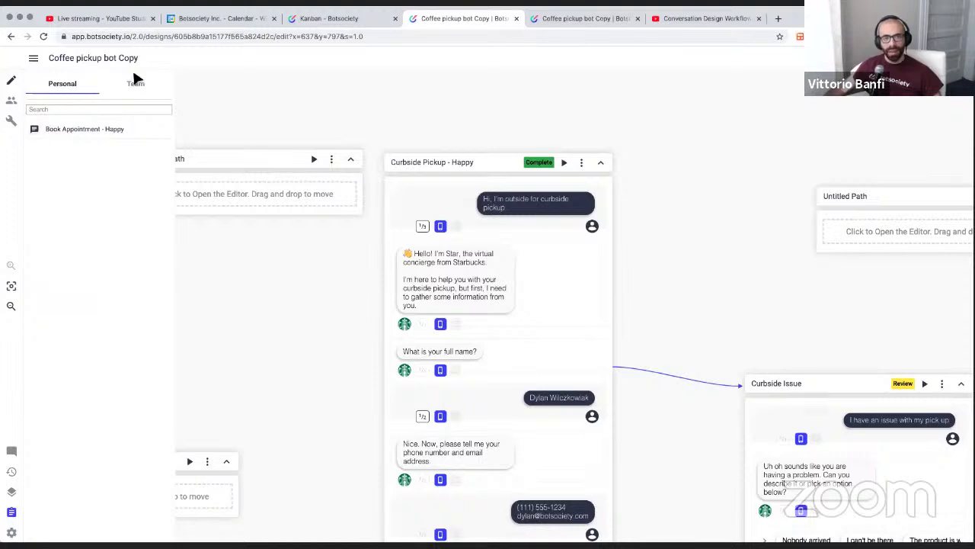
click(120, 93)
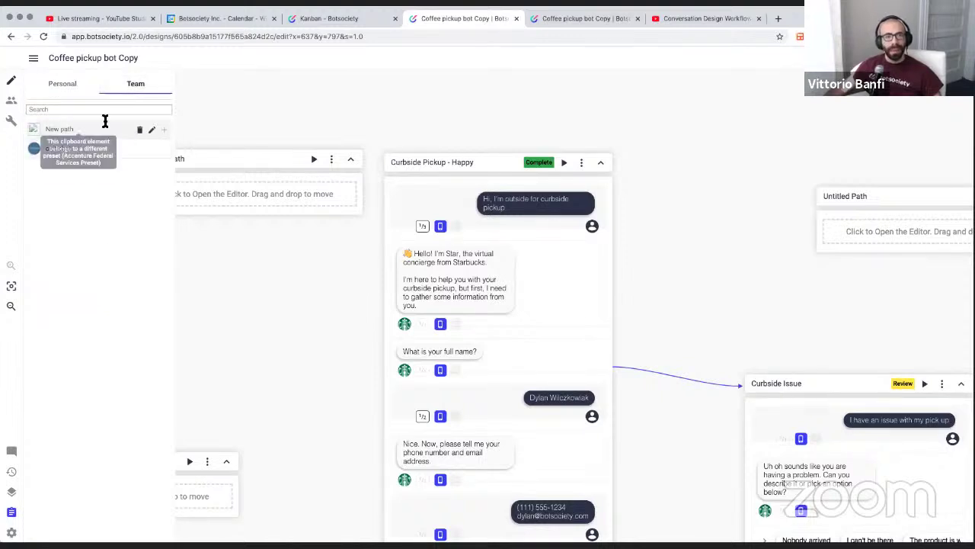
click(73, 91)
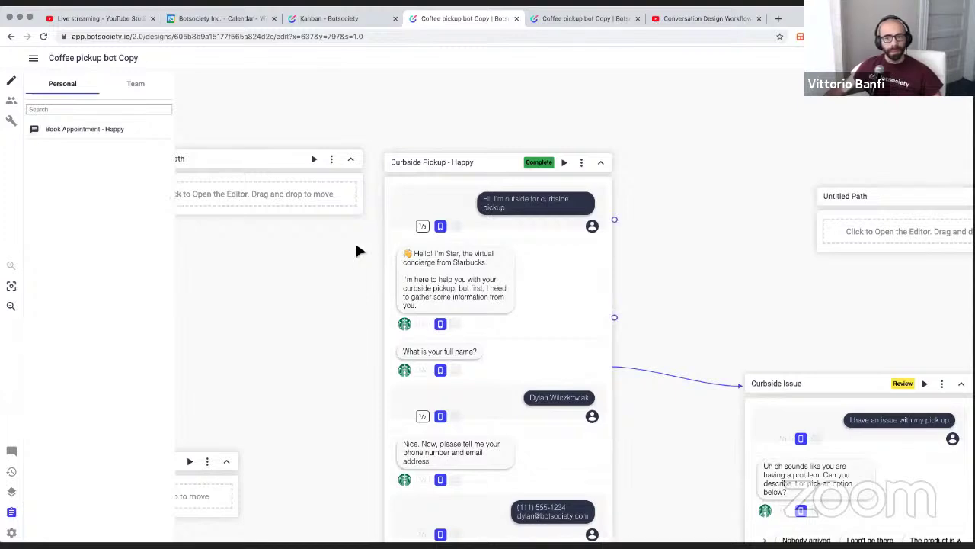
scroll(358, 250, left, 2)
scroll(355, 244, right, 3)
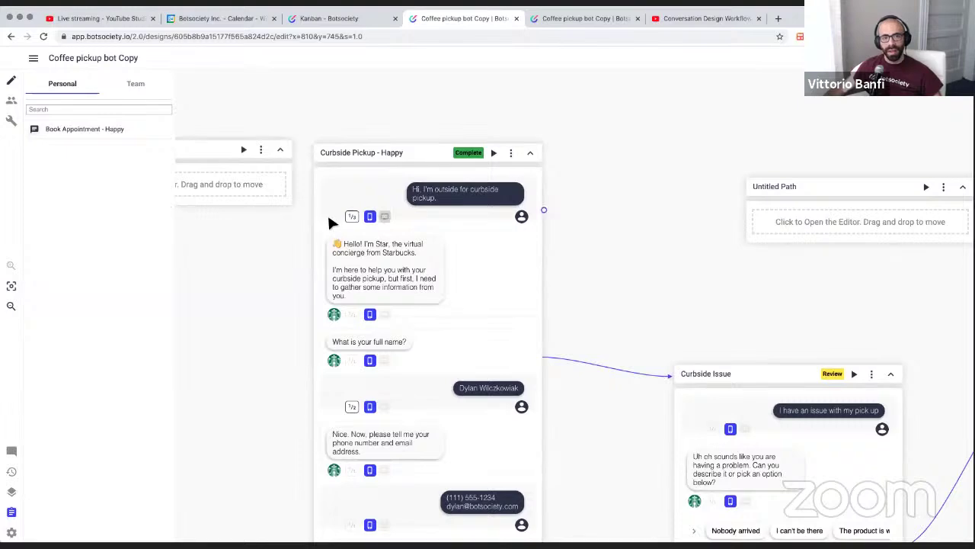
scroll(329, 221, right, 2)
scroll(329, 221, left, 6)
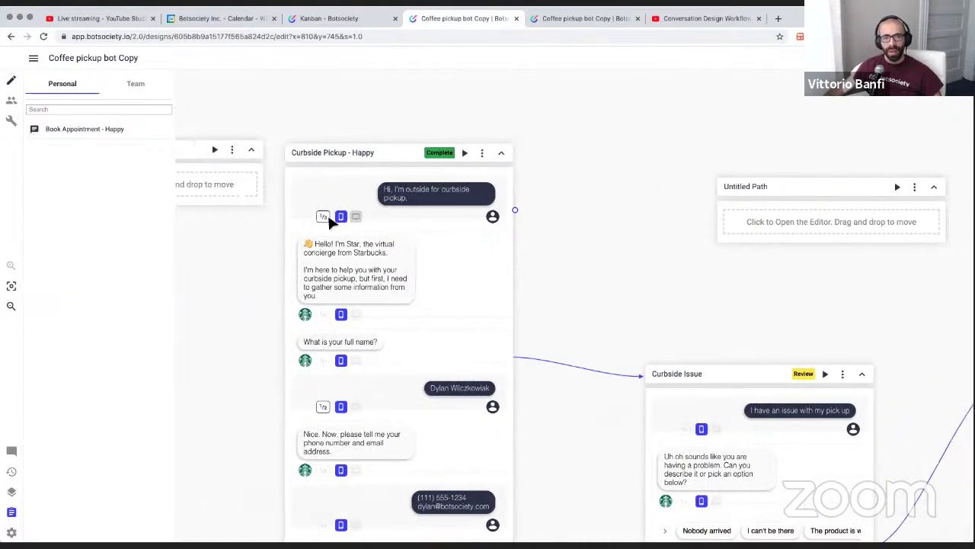
scroll(330, 223, left, 2)
scroll(329, 222, right, 7)
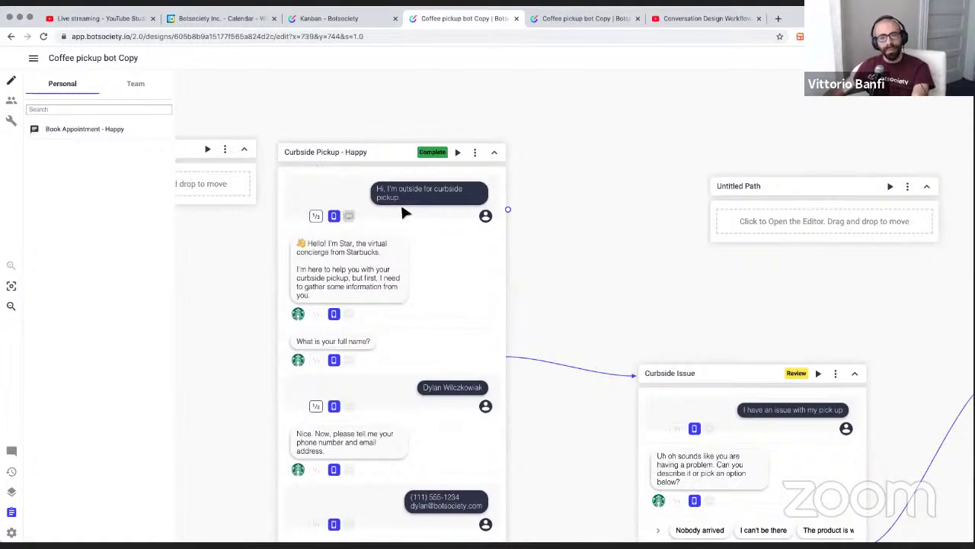
scroll(404, 213, down, 5)
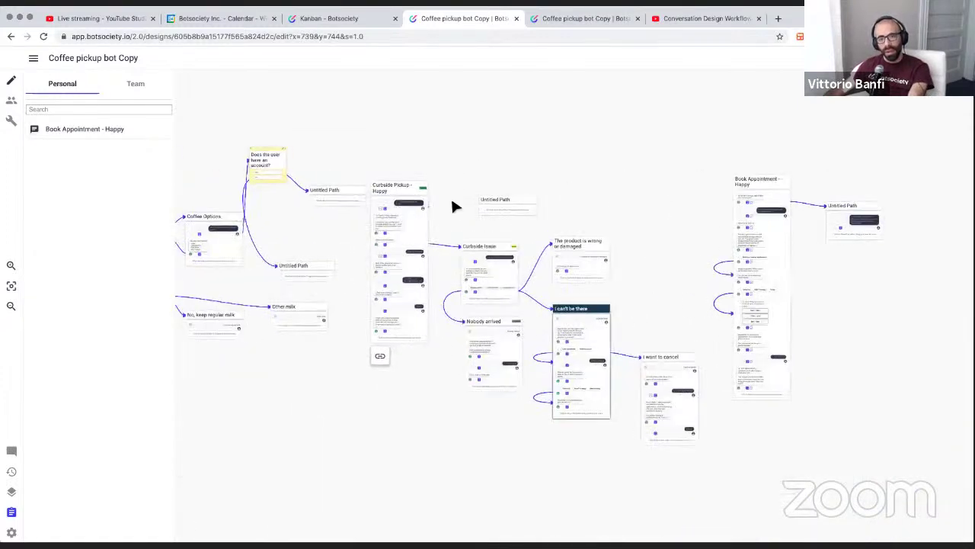
scroll(375, 233, left, 3)
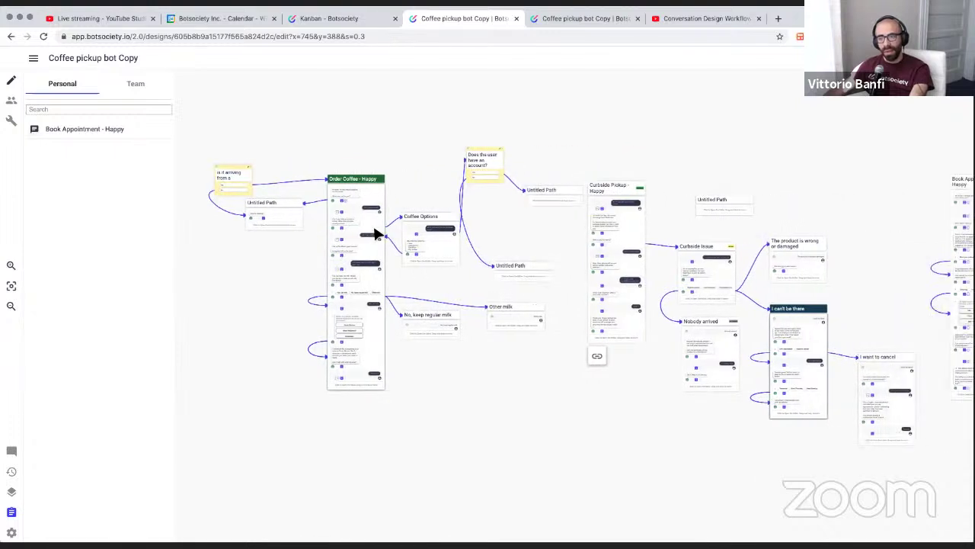
scroll(374, 233, right, 1)
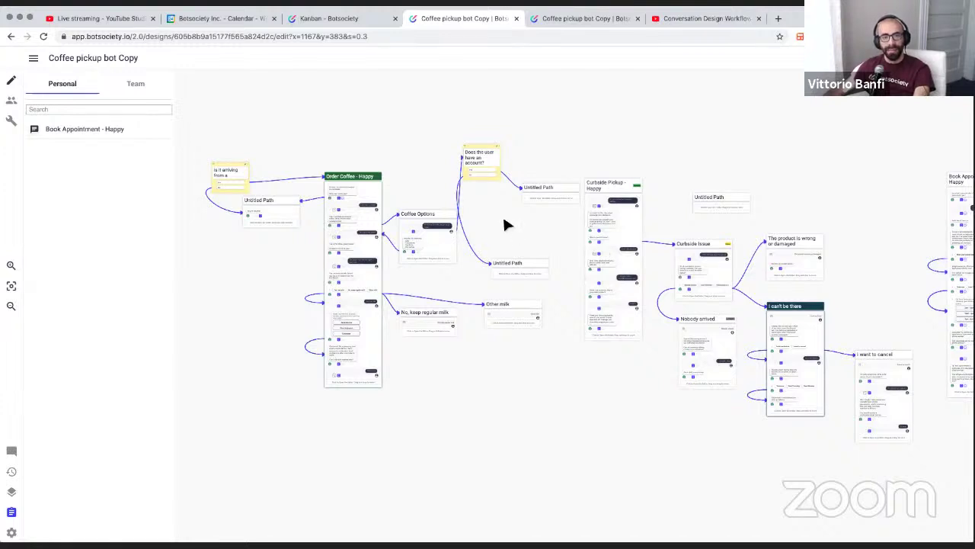
mouse_move(97, 122)
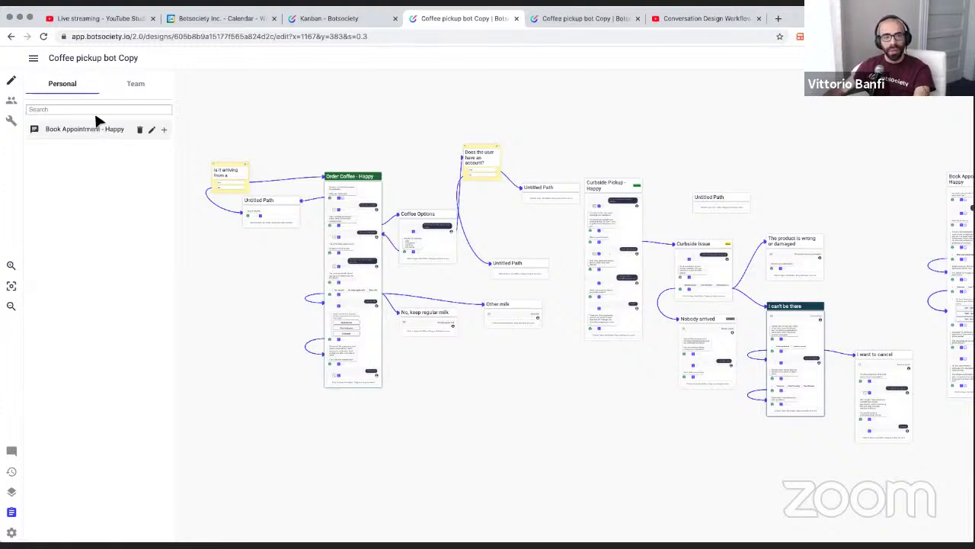
Delete the Book Appointment - Happy path from the Personal clipboard, confirming the deletion
click(140, 129)
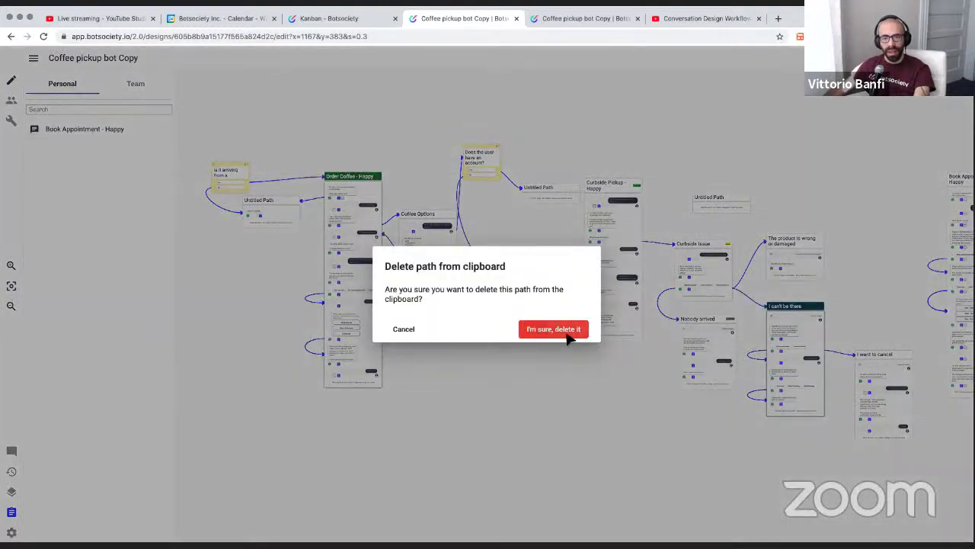
click(575, 332)
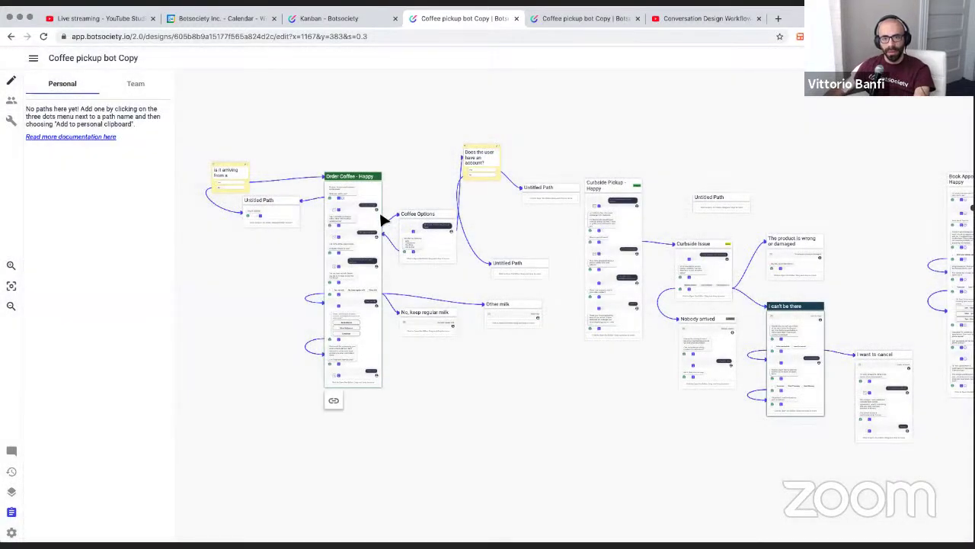
scroll(385, 219, right, 3)
scroll(384, 218, down, 1)
scroll(385, 219, right, 10)
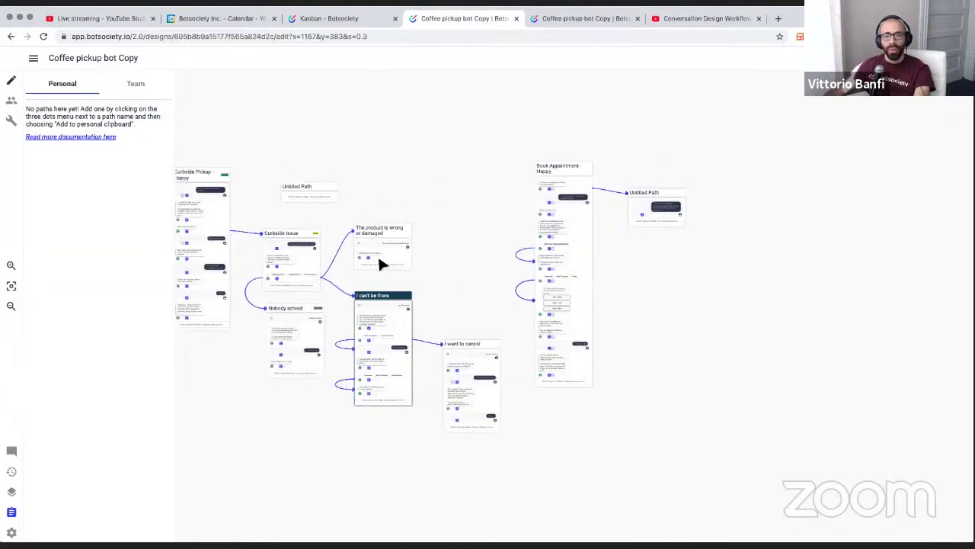
scroll(385, 231, right, 3)
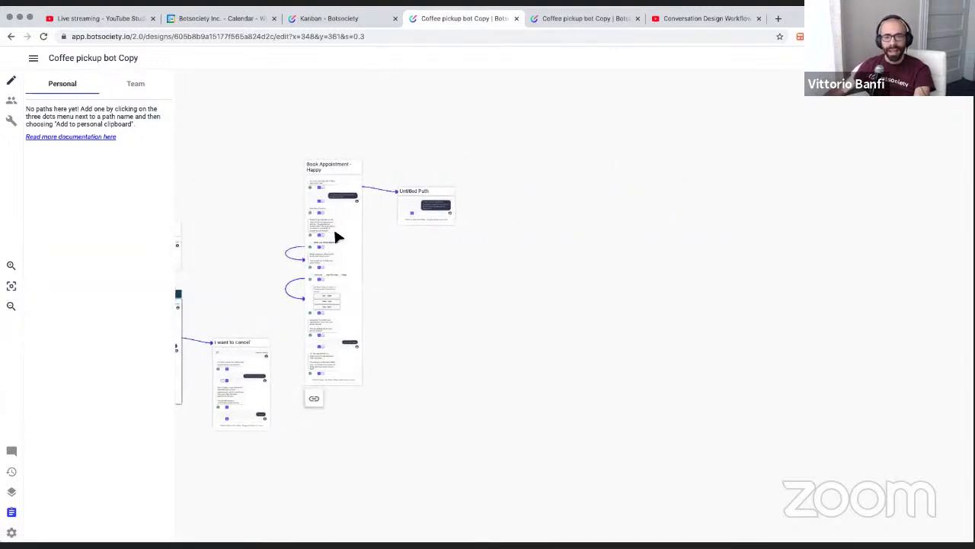
scroll(324, 233, left, 11)
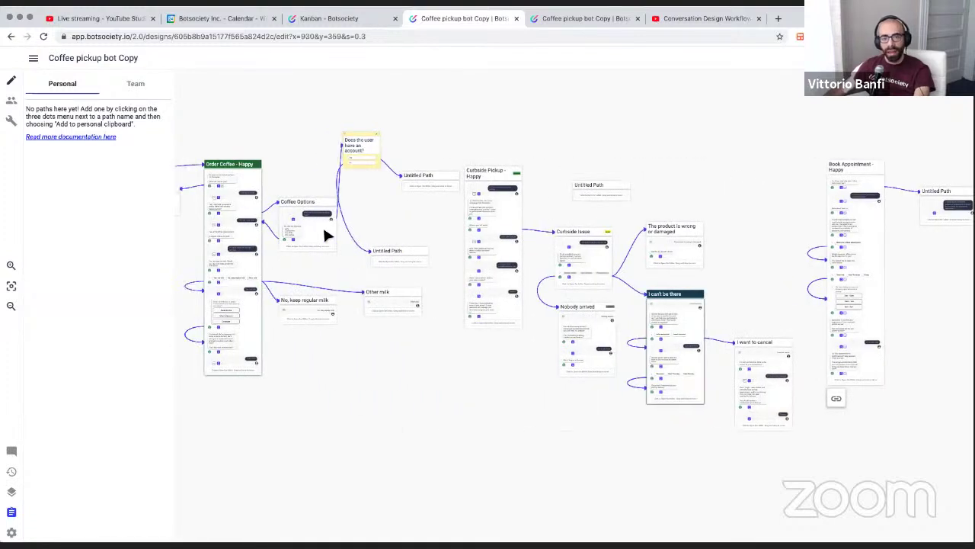
scroll(325, 231, left, 2)
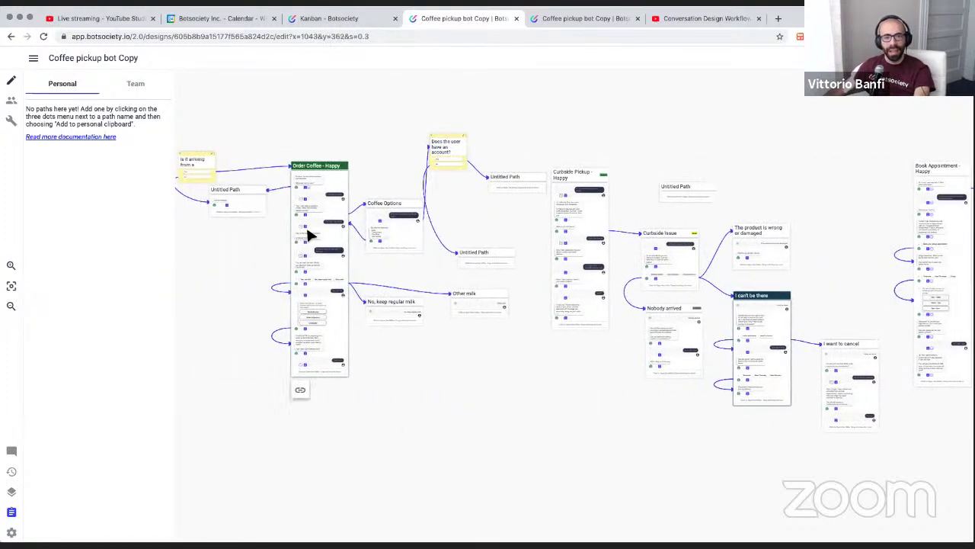
scroll(308, 231, left, 2)
scroll(308, 233, right, 2)
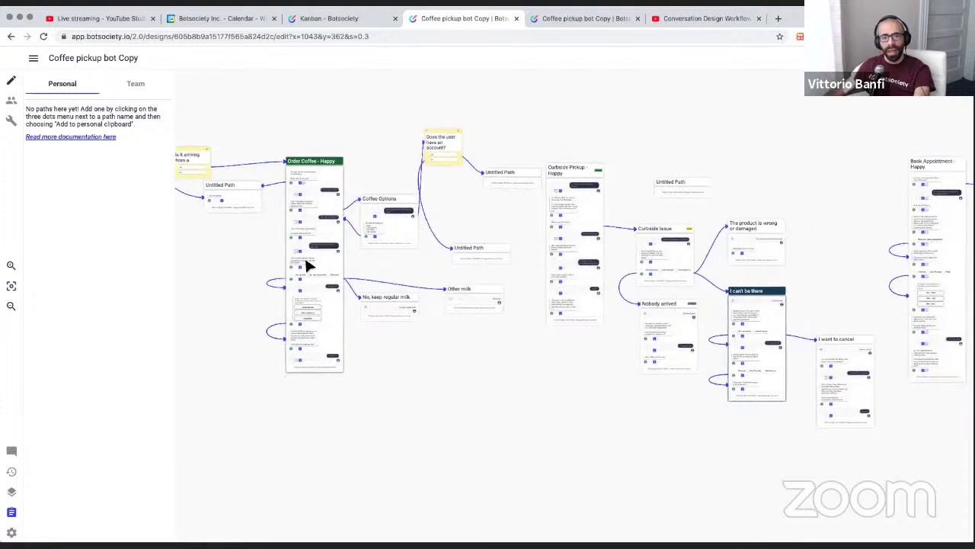
scroll(381, 304, right, 10)
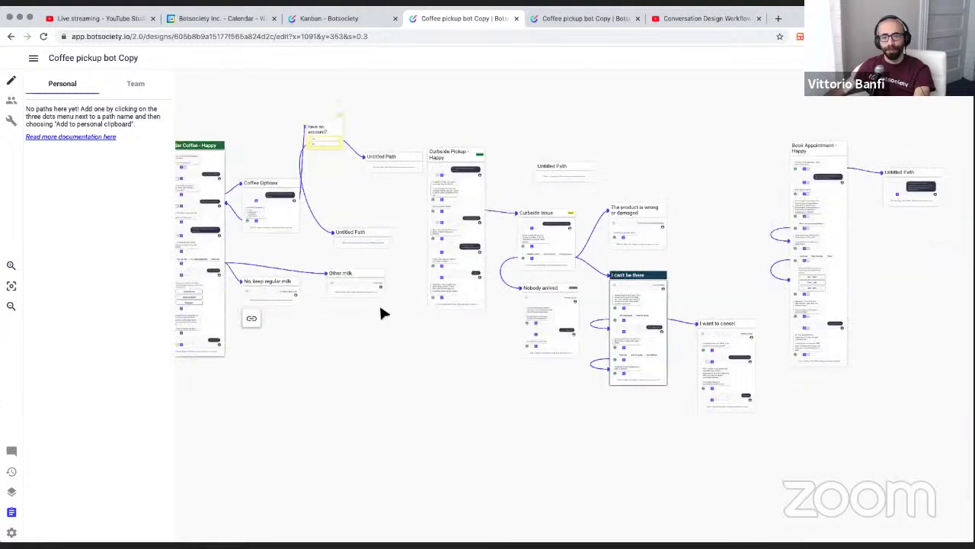
scroll(381, 305, left, 2)
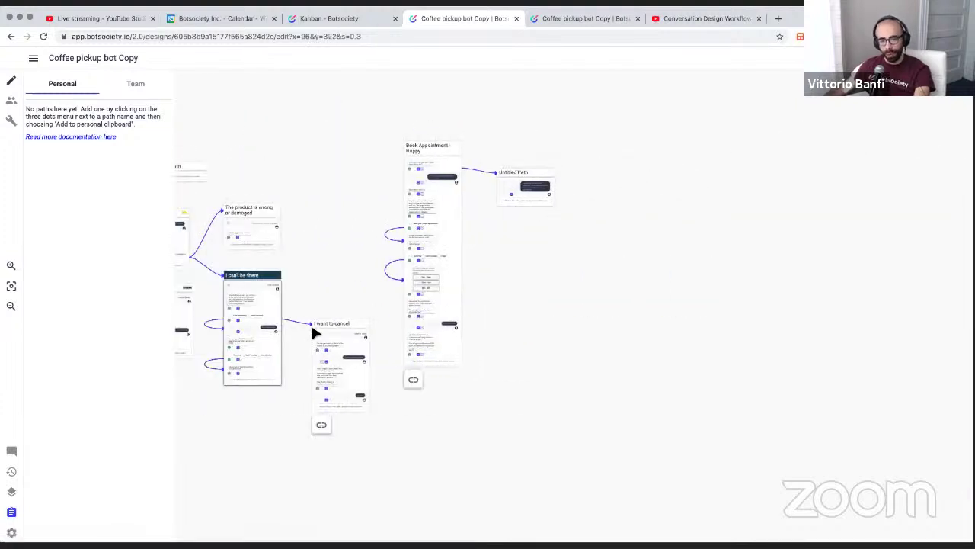
scroll(315, 336, left, 2)
Zoom and pan to centre the Coffee Options path showing its Latte, Cappuccino, Flat White, Drip Coffee reply
scroll(316, 340, up, 5)
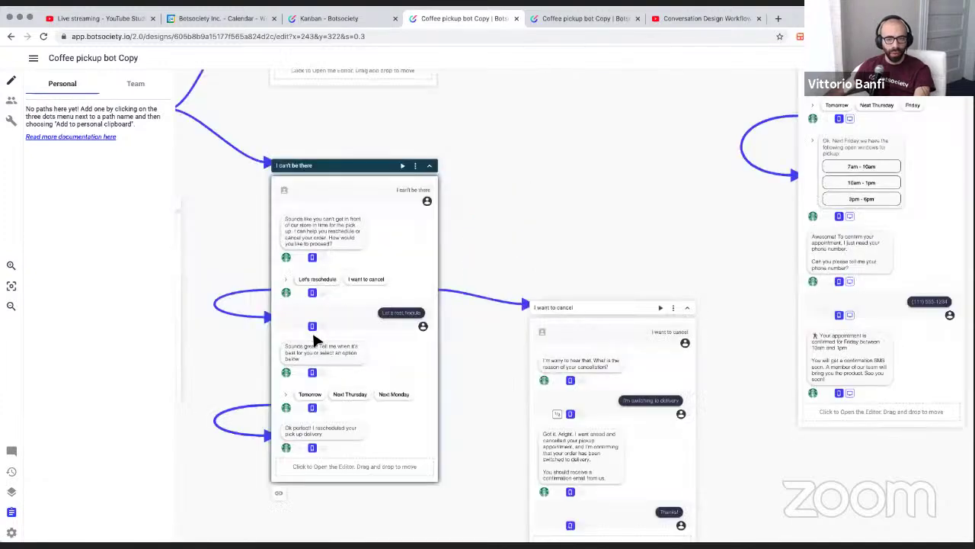
scroll(316, 340, down, 3)
scroll(316, 340, left, 2)
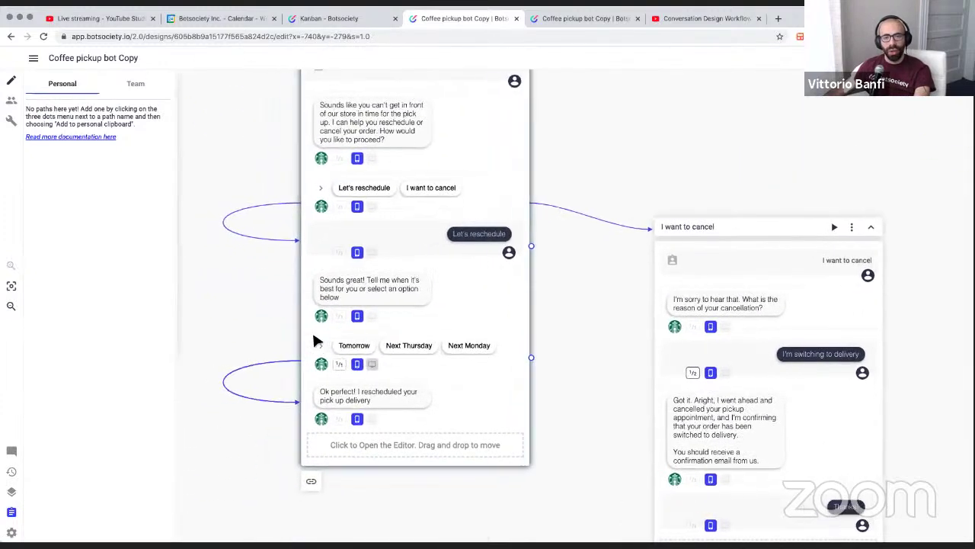
scroll(316, 341, up, 2)
scroll(316, 340, left, 10)
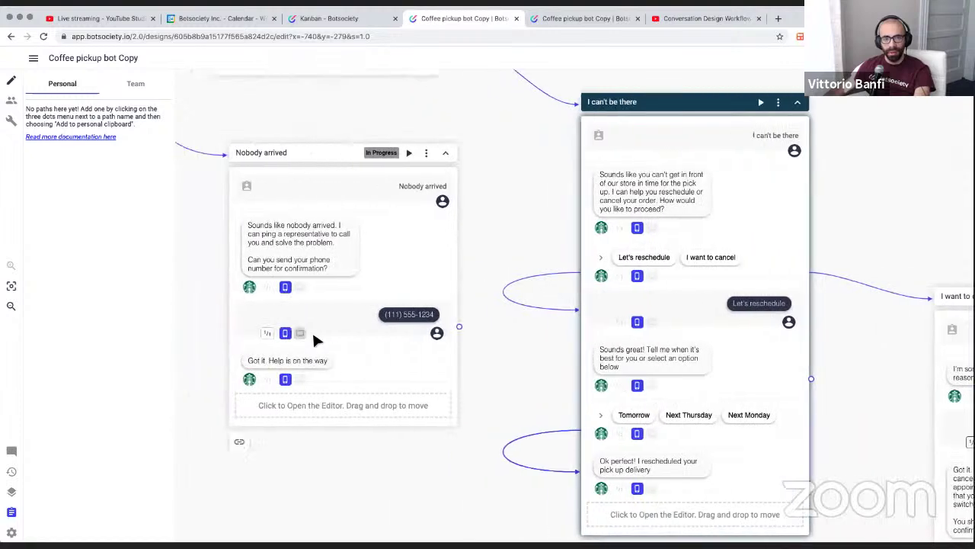
scroll(315, 339, left, 5)
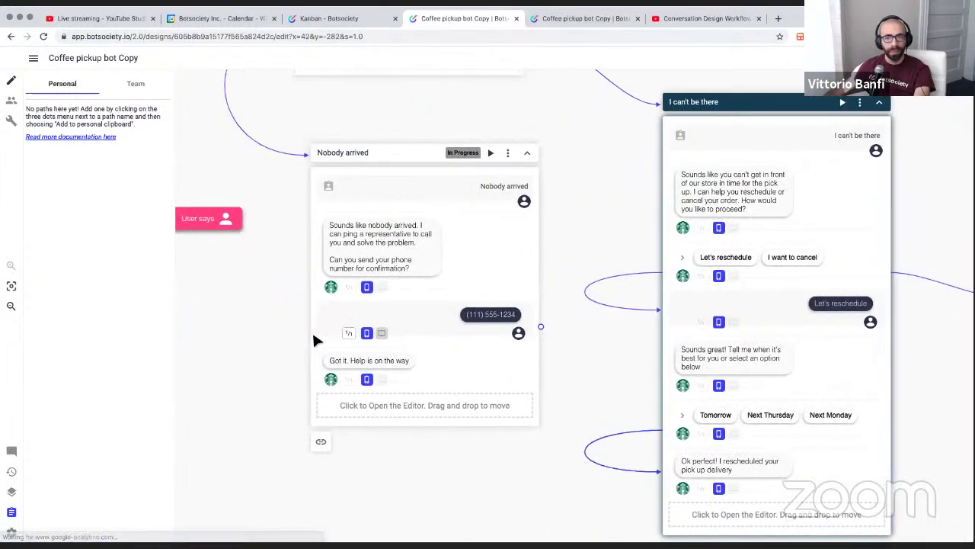
scroll(315, 339, up, 2)
scroll(315, 339, up, 8)
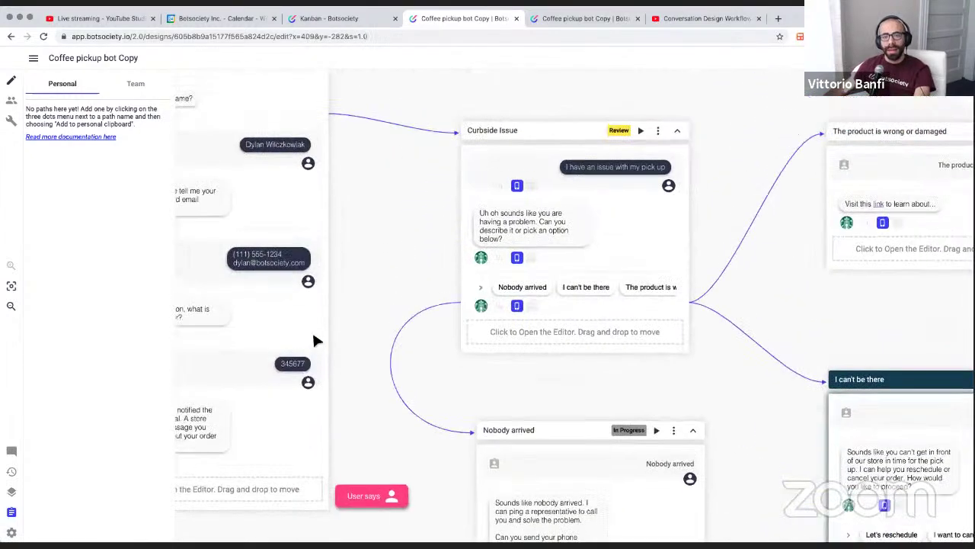
scroll(314, 341, left, 5)
scroll(315, 341, down, 3)
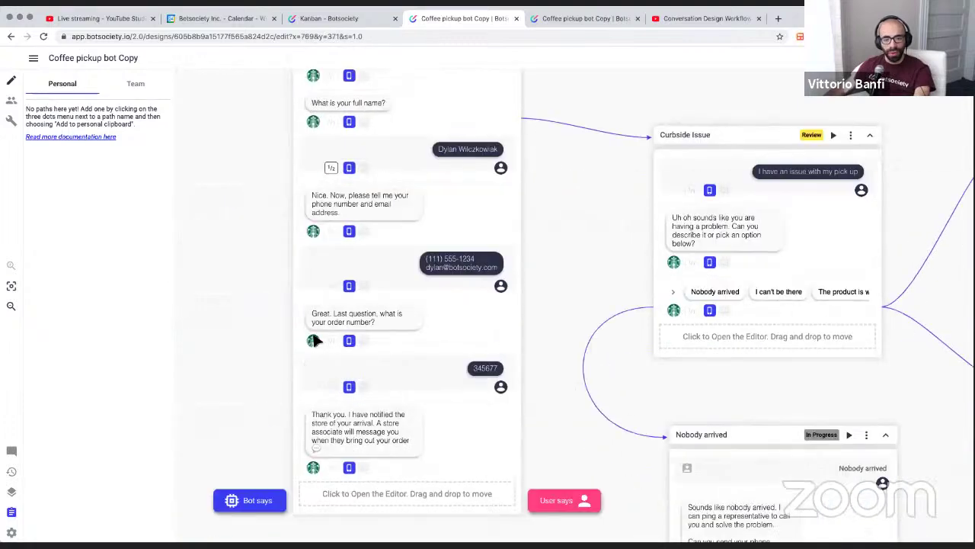
scroll(314, 341, up, 4)
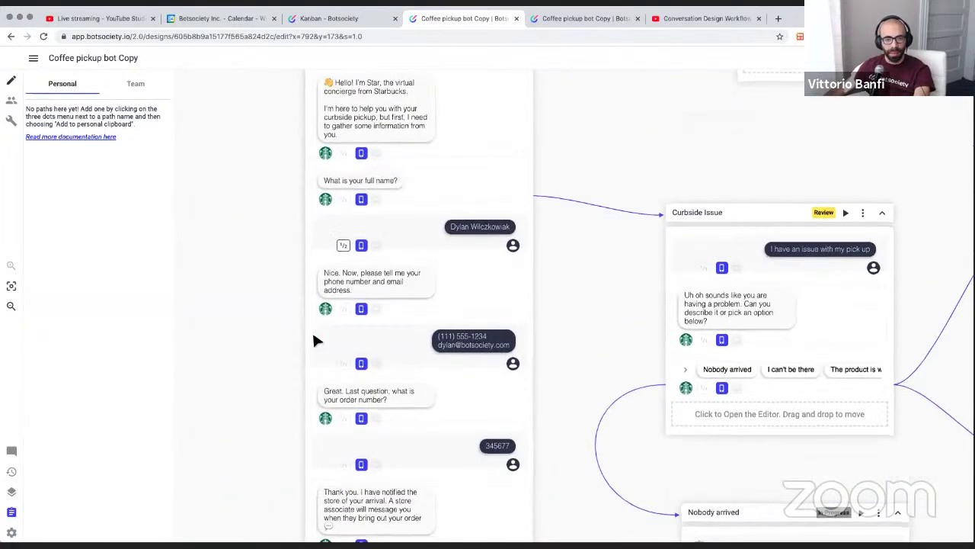
scroll(315, 341, left, 7)
scroll(315, 340, left, 13)
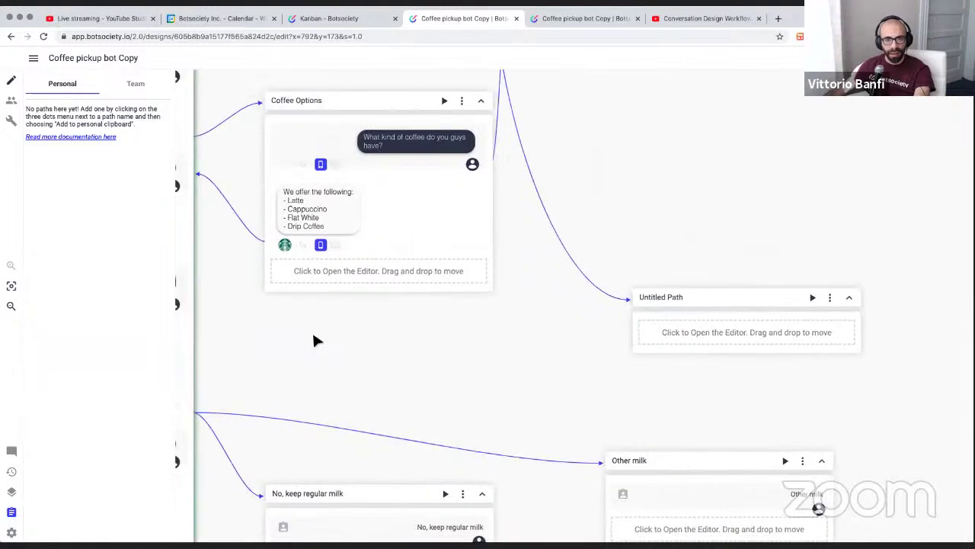
scroll(315, 340, up, 5)
scroll(315, 341, left, 4)
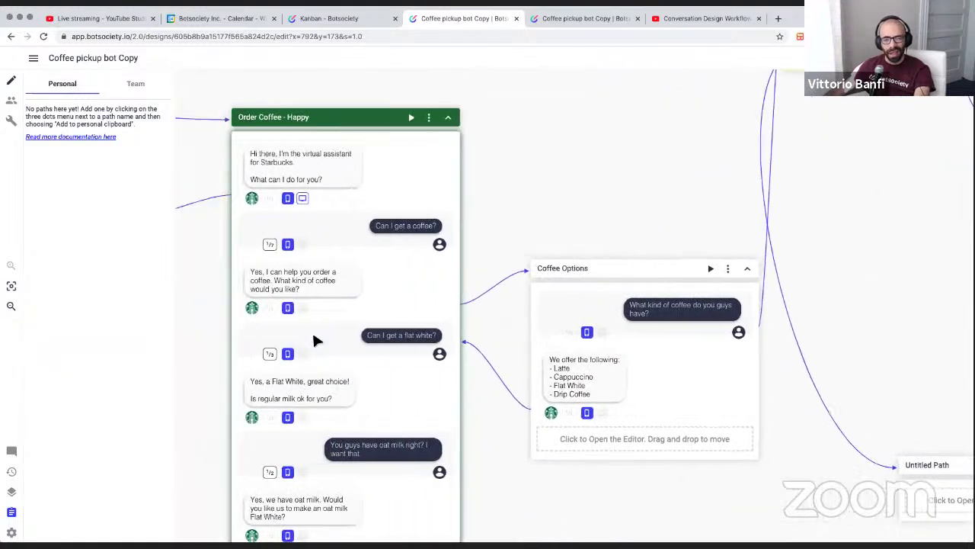
scroll(314, 340, down, 7)
scroll(315, 341, up, 3)
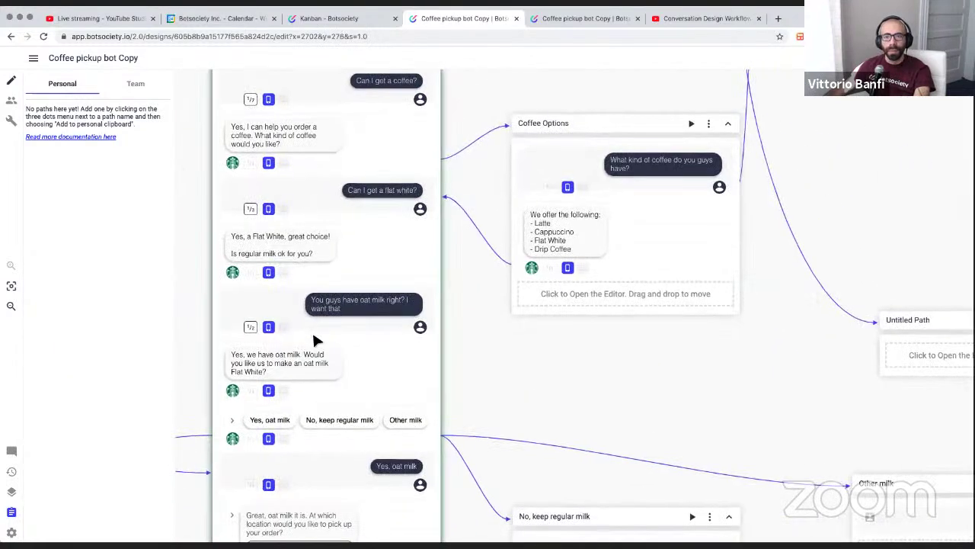
scroll(315, 340, right, 3)
scroll(316, 340, right, 3)
scroll(316, 341, up, 2)
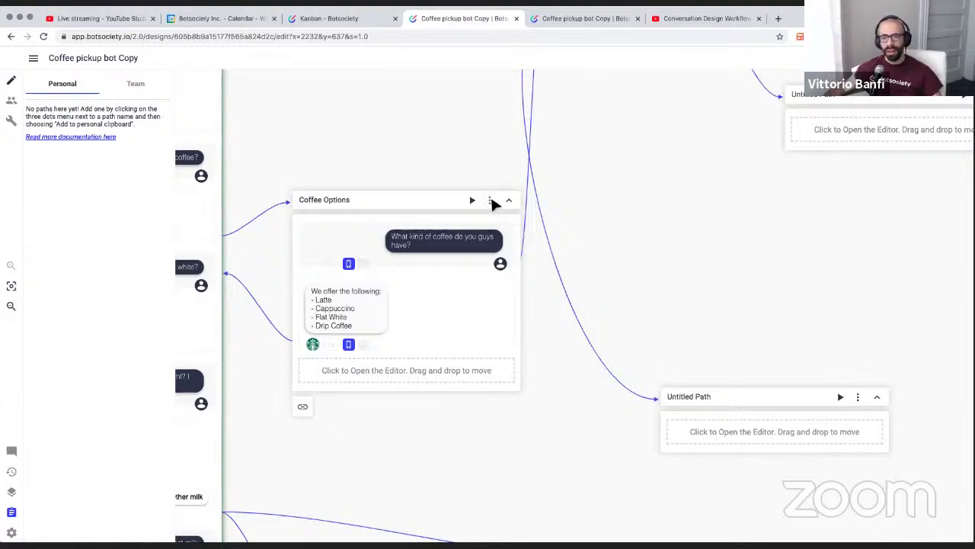
Add the Coffee Options path to the Personal Clipboard and open its customer coffee question for editing
click(491, 201)
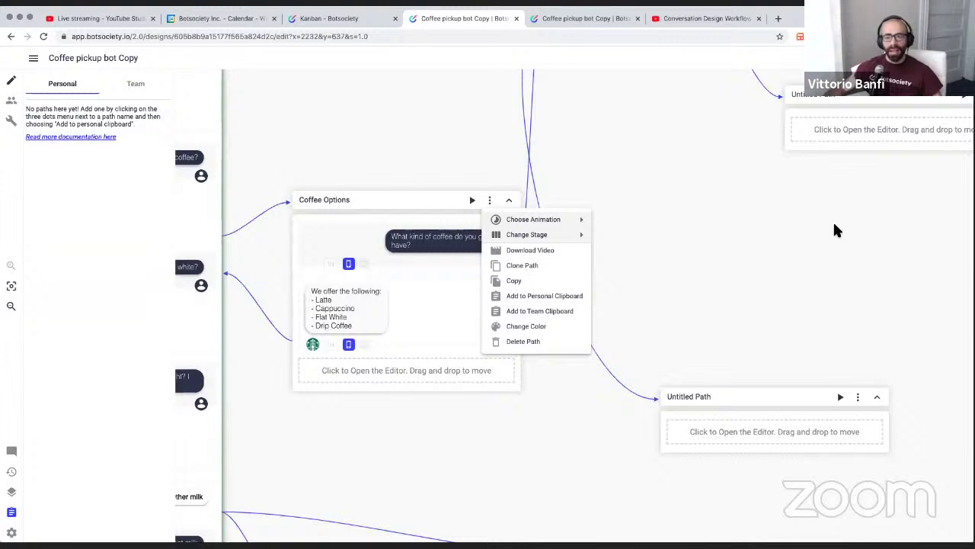
click(544, 296)
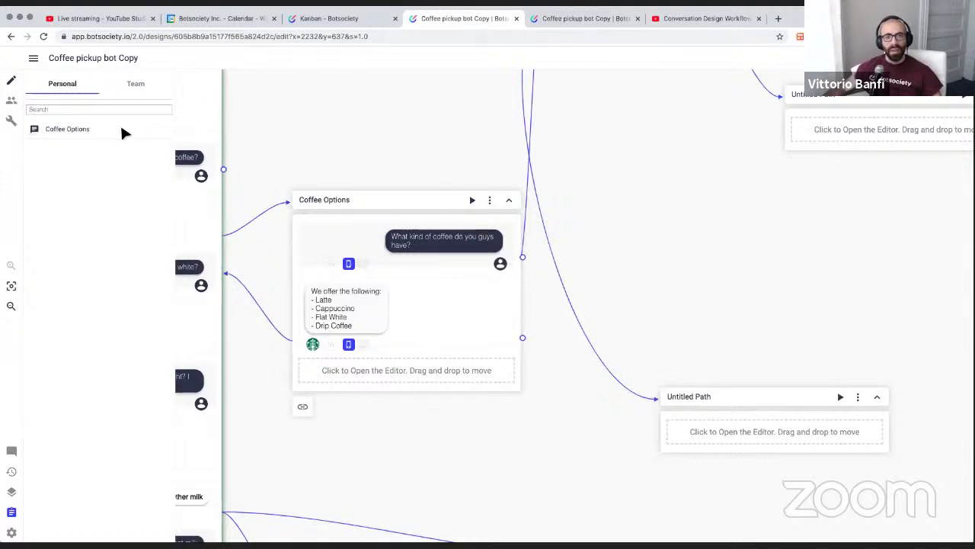
scroll(418, 245, left, 2)
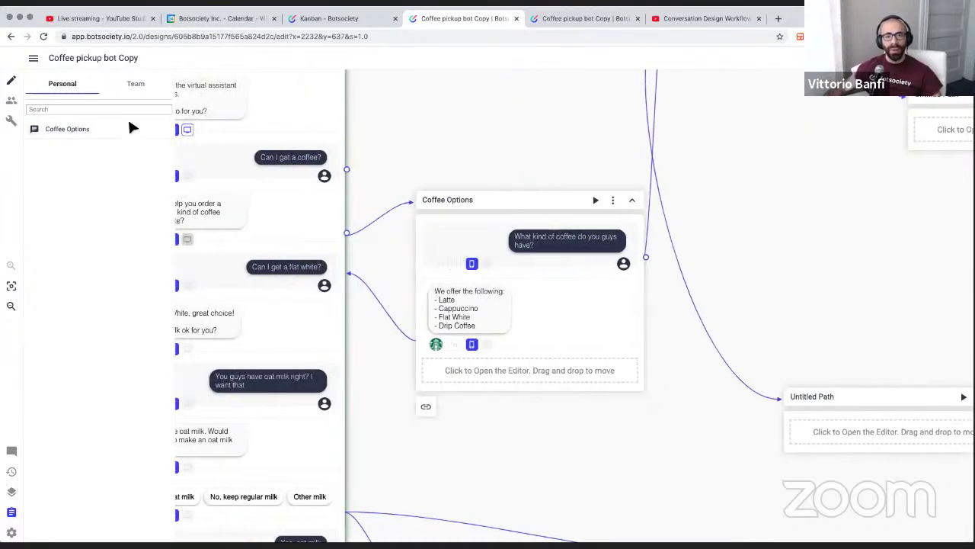
scroll(323, 205, right, 2)
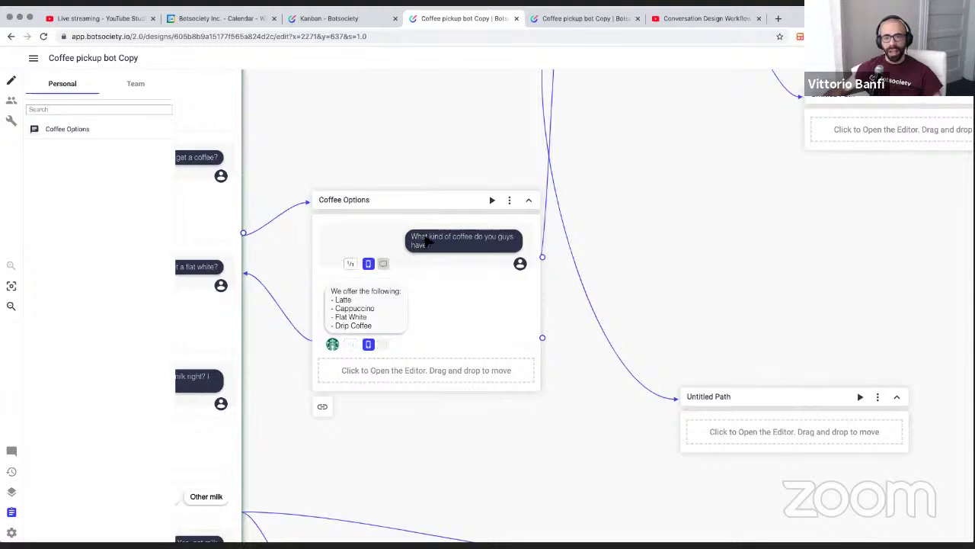
click(429, 240)
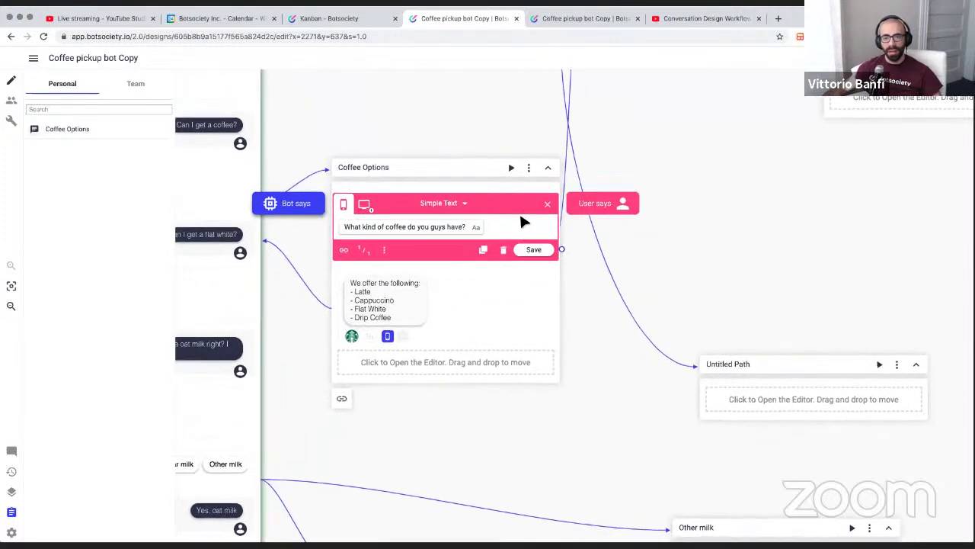
Close the message editor and pan the canvas toward the Book Appointment path
click(547, 204)
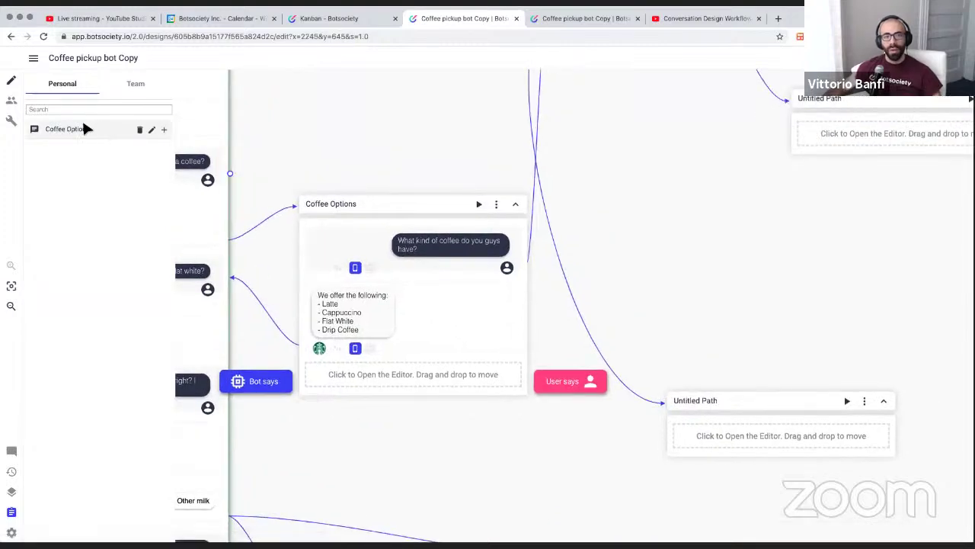
scroll(479, 169, right, 10)
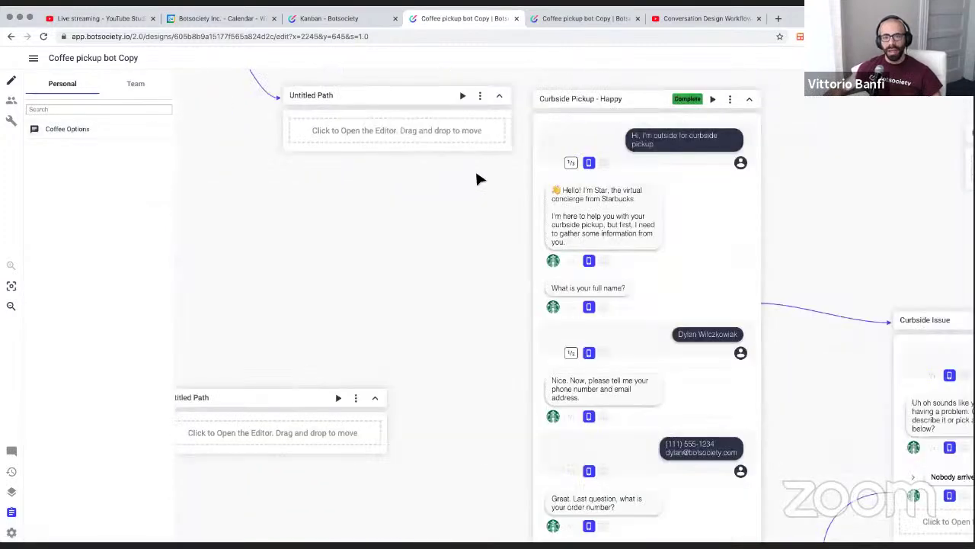
scroll(476, 179, right, 14)
scroll(478, 174, left, 8)
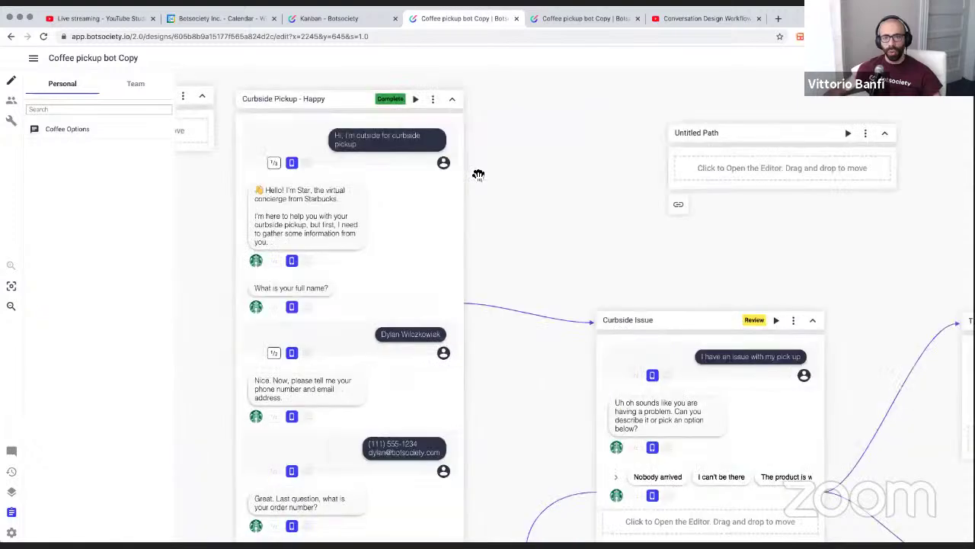
scroll(478, 175, right, 10)
scroll(479, 175, down, 2)
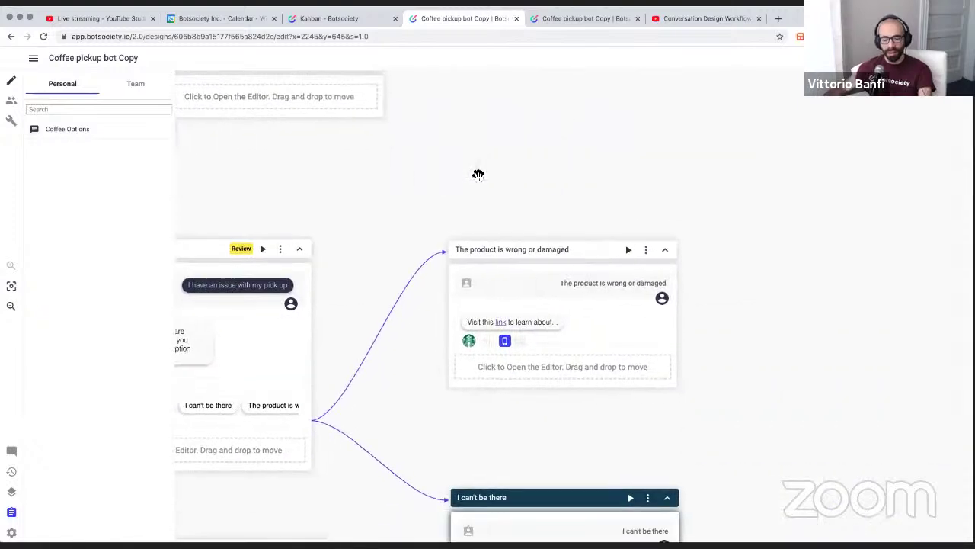
scroll(478, 174, down, 10)
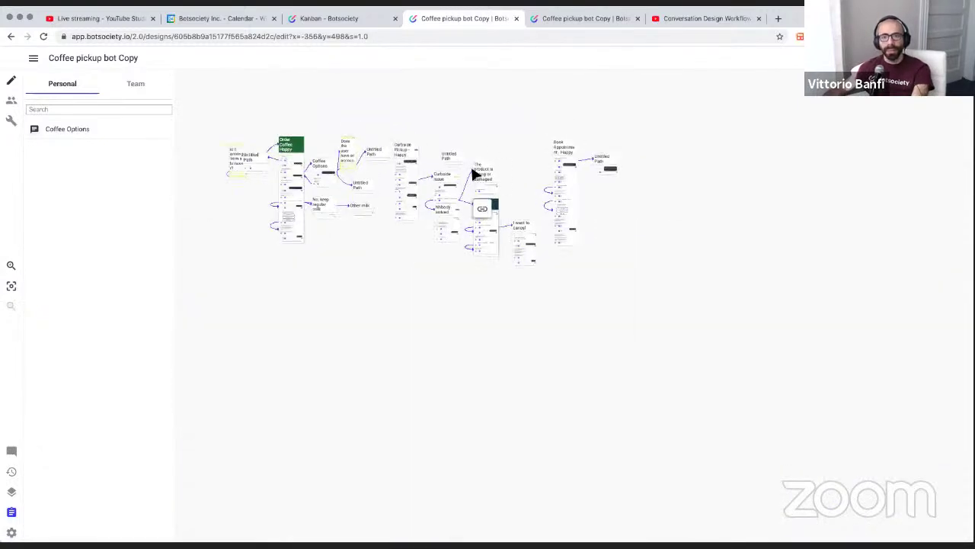
scroll(475, 175, up, 1)
drag(511, 160, 399, 168)
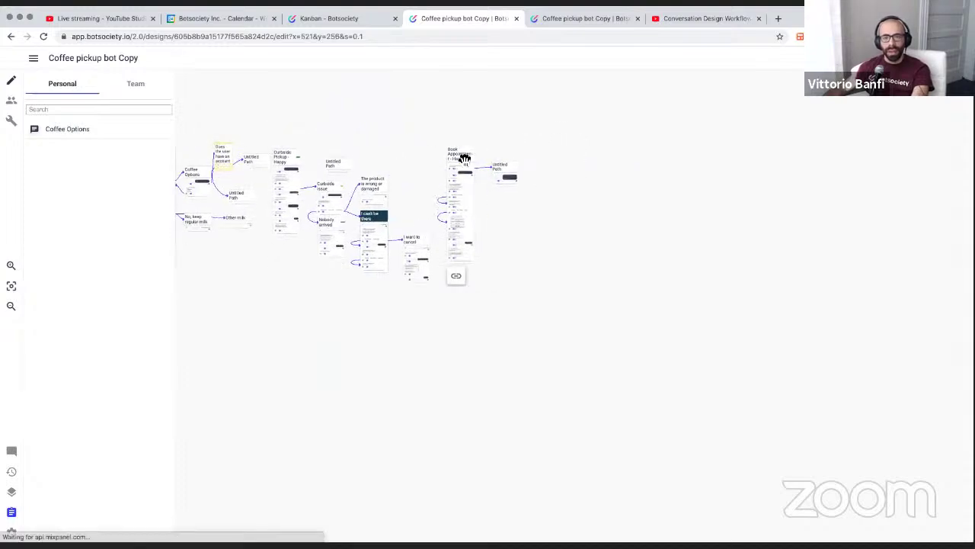
scroll(464, 162, up, 10)
scroll(461, 214, right, 2)
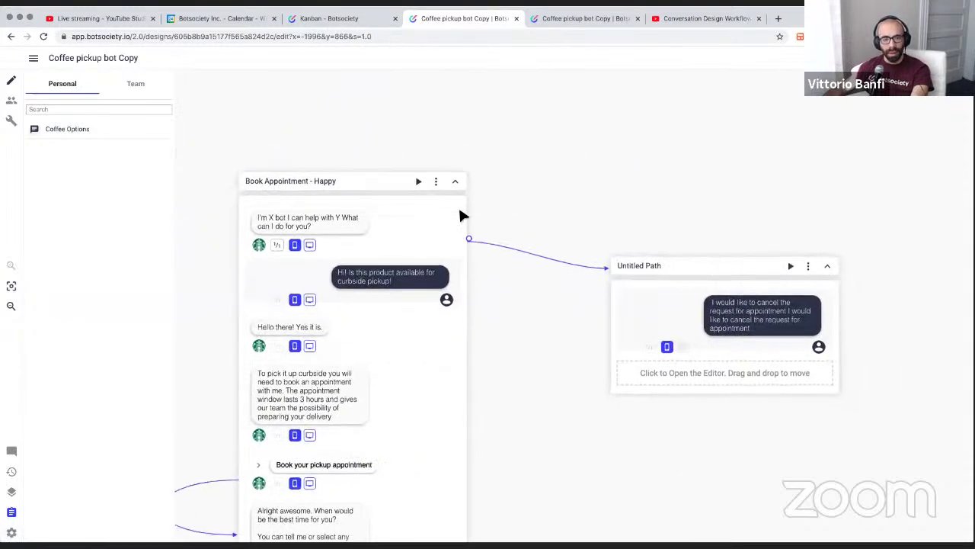
scroll(460, 216, down, 5)
scroll(436, 203, right, 1)
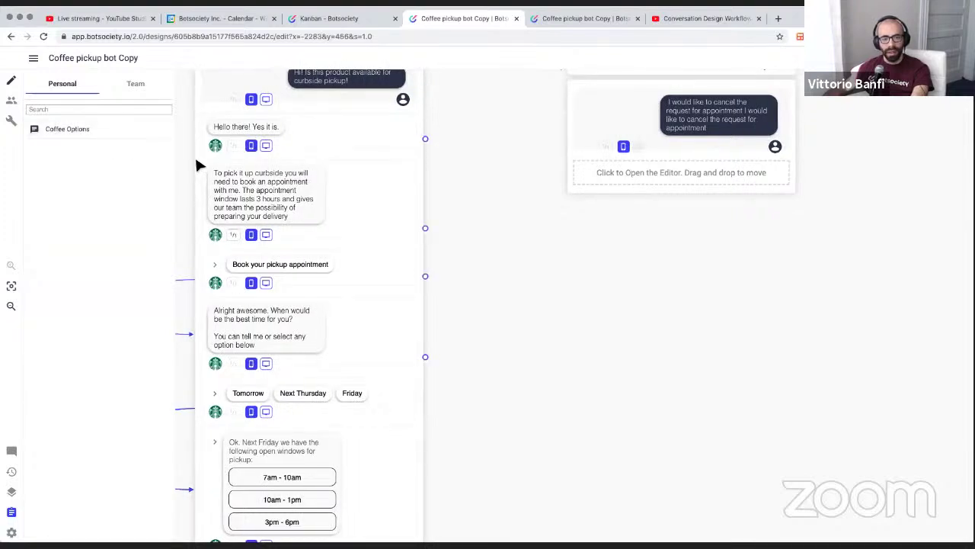
Place the saved Coffee Options path from the Personal clipboard onto the canvas
mouse_move(166, 131)
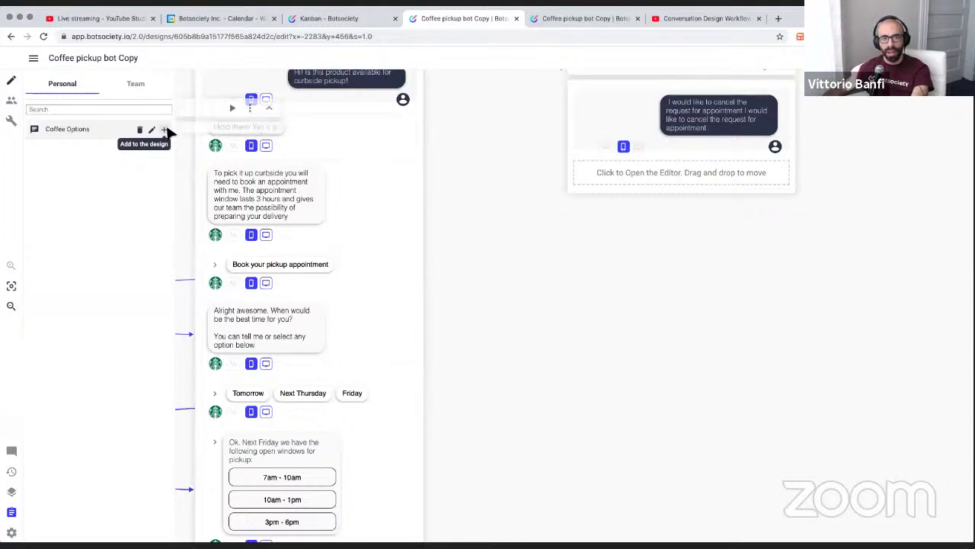
drag(166, 132, 604, 369)
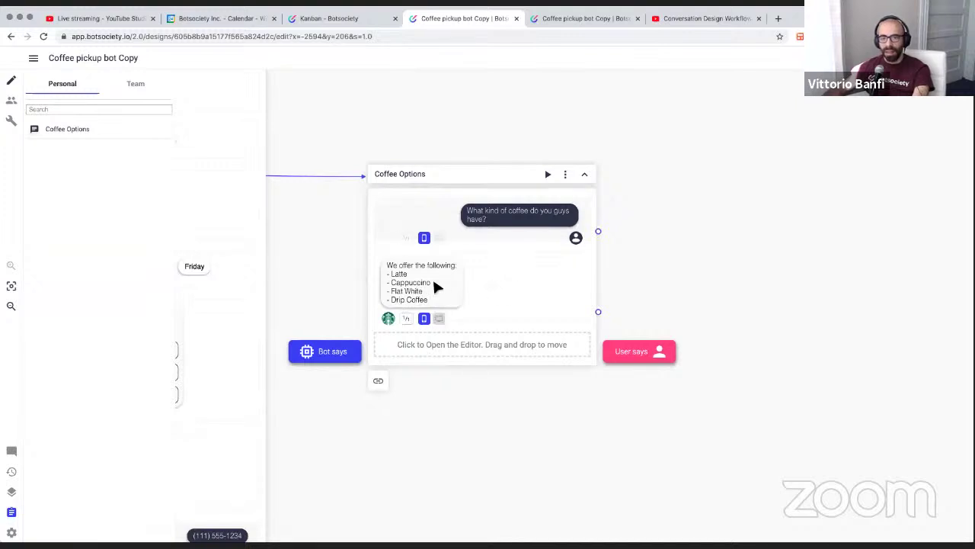
drag(433, 282, 462, 298)
scroll(496, 261, down, 1)
Append 'dsad sad' after Drip Coffee in the Coffee Options bot reply and save it
click(430, 251)
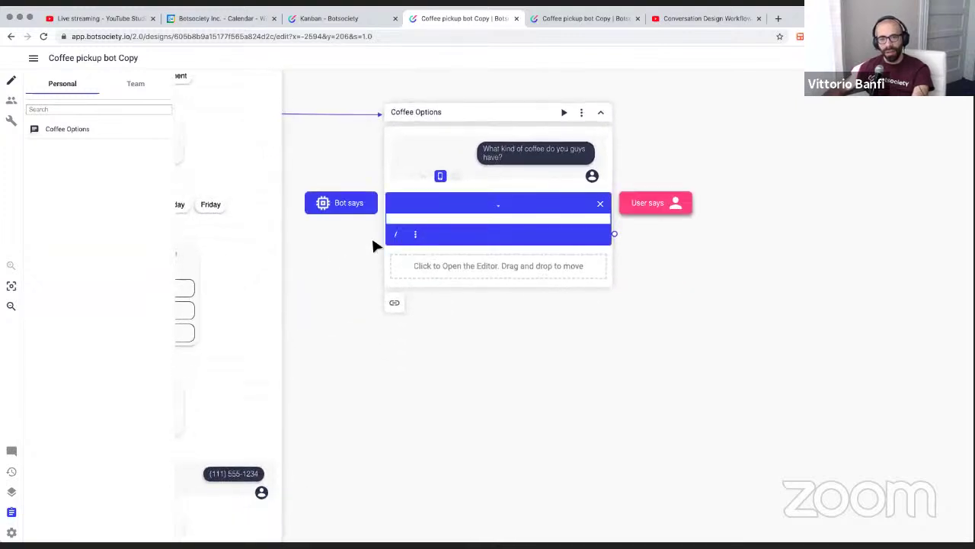
text(dsad sad)
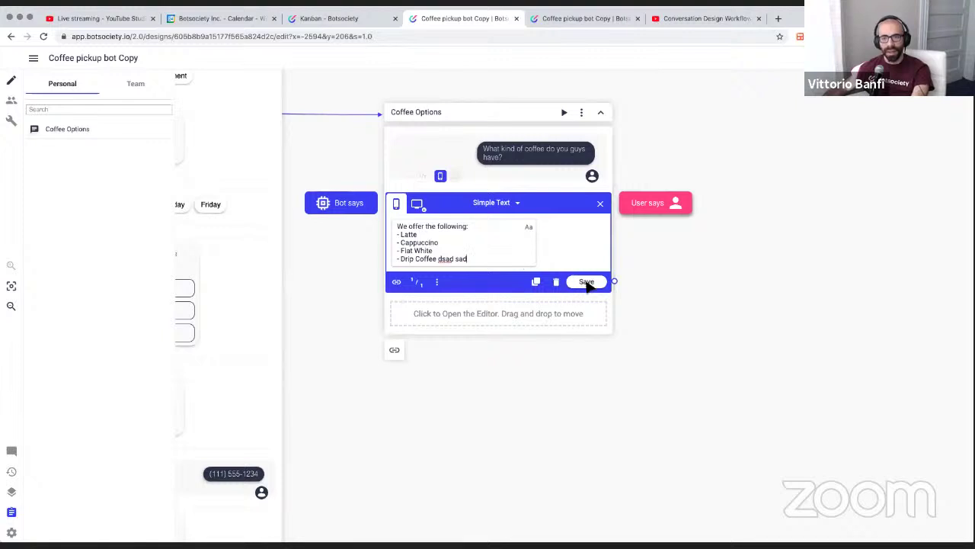
click(584, 282)
scroll(480, 208, up, 2)
scroll(480, 207, right, 1)
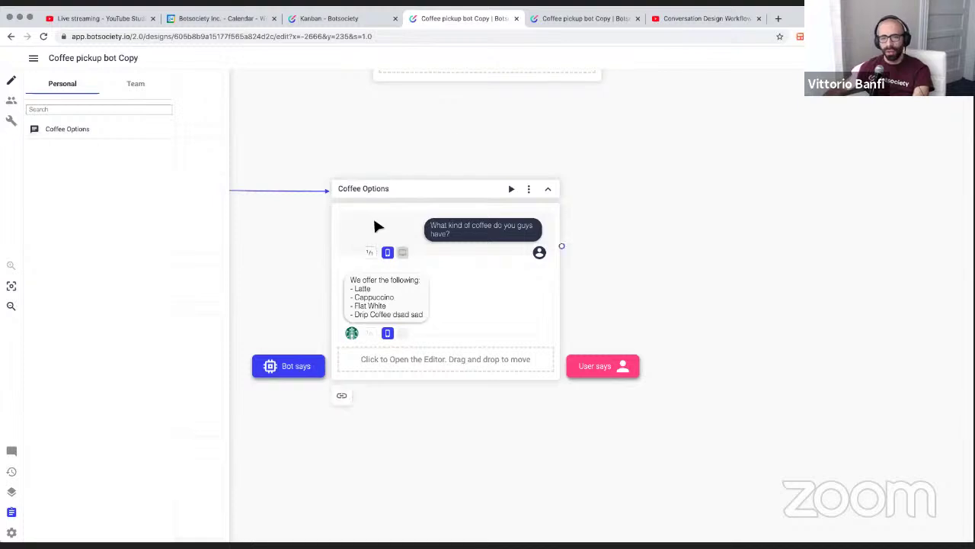
mouse_move(128, 130)
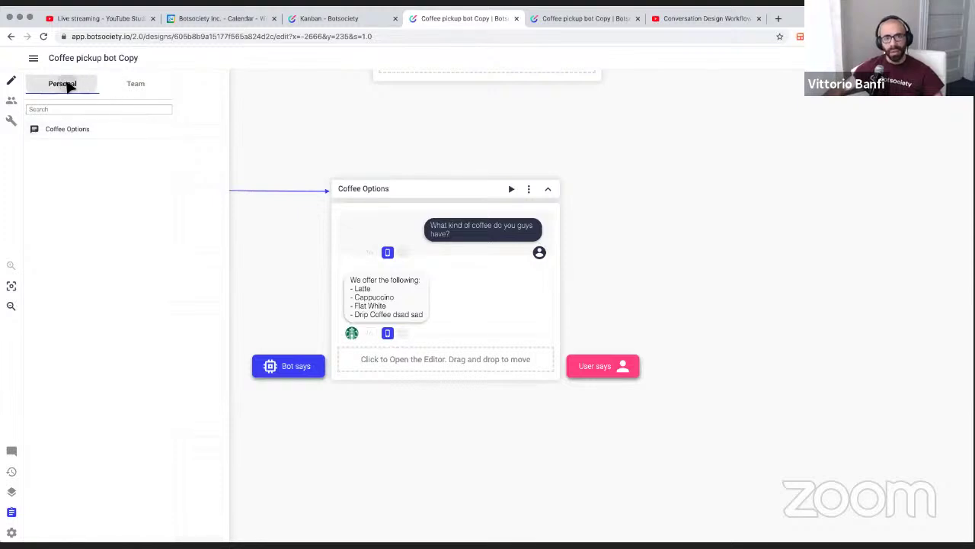
click(137, 82)
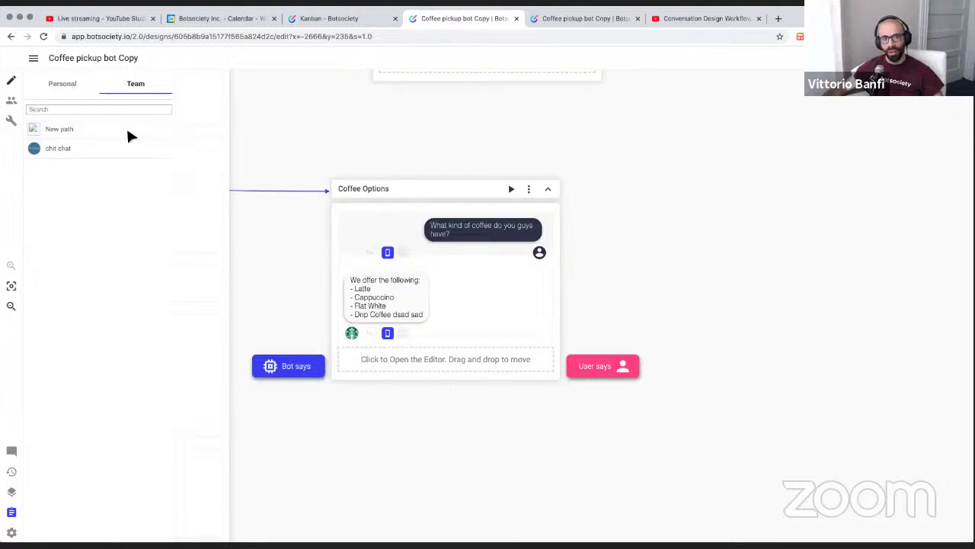
click(64, 85)
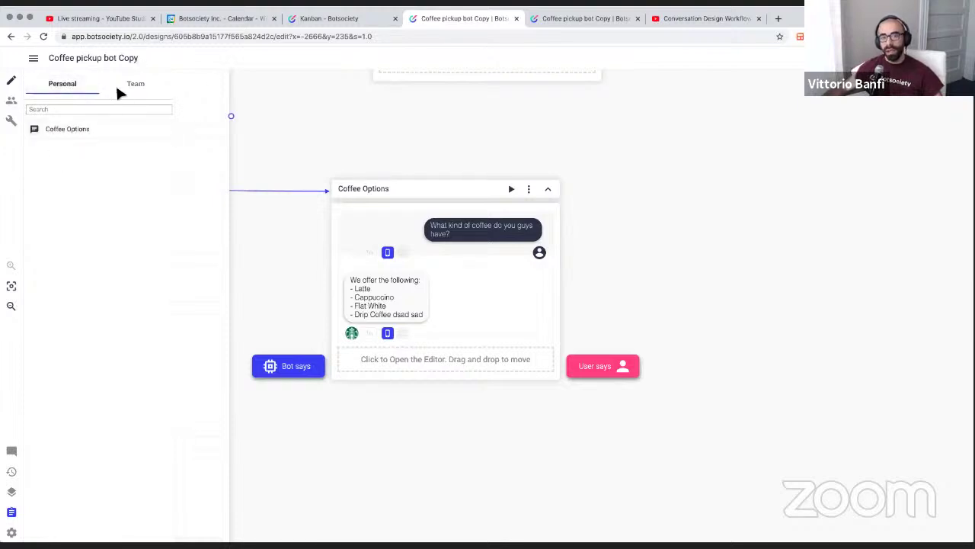
Create the new Untitled Design 164 from the Your Own App or Website official preset
click(33, 58)
mouse_move(52, 80)
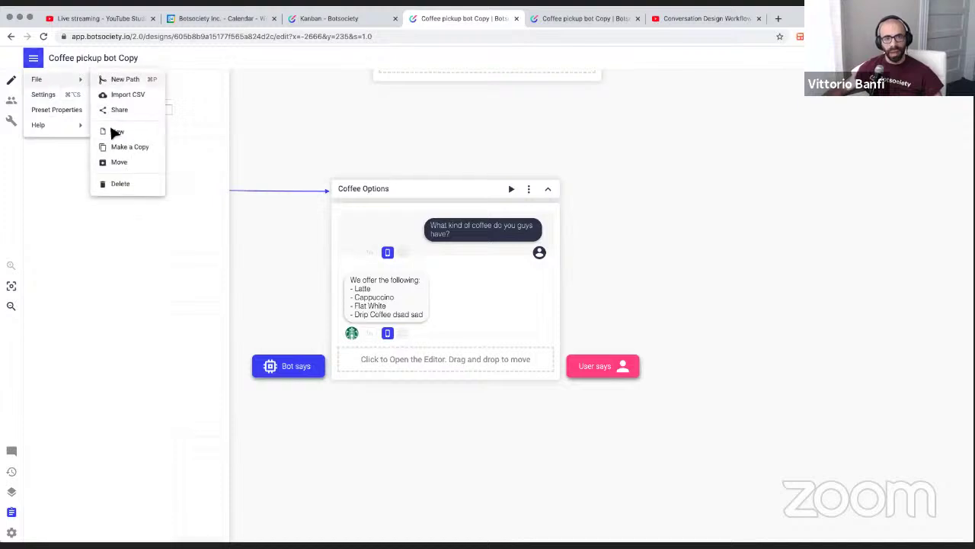
click(118, 132)
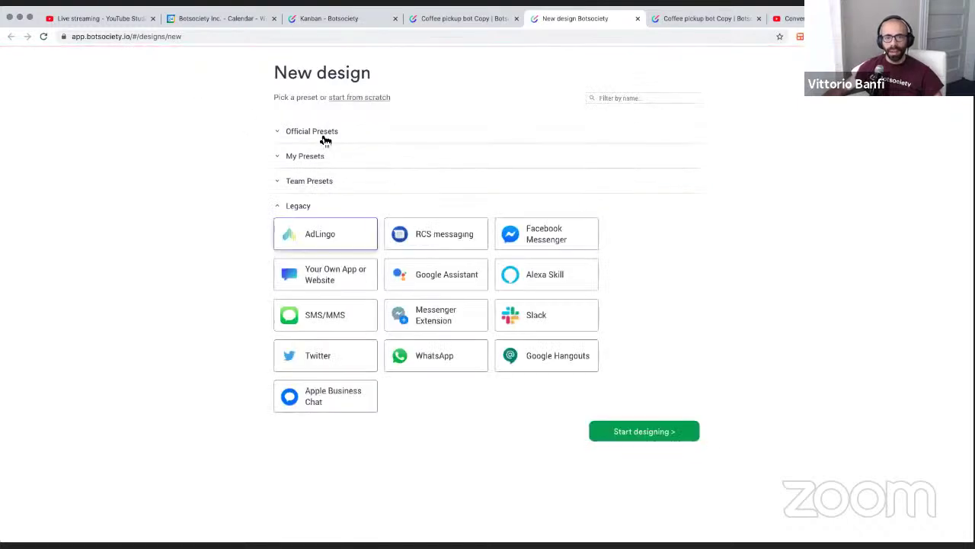
click(325, 138)
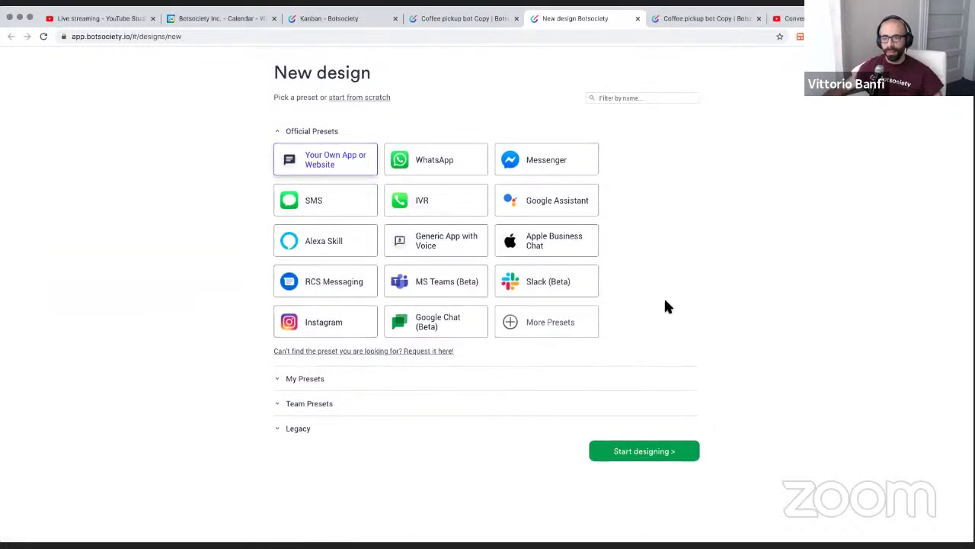
click(668, 452)
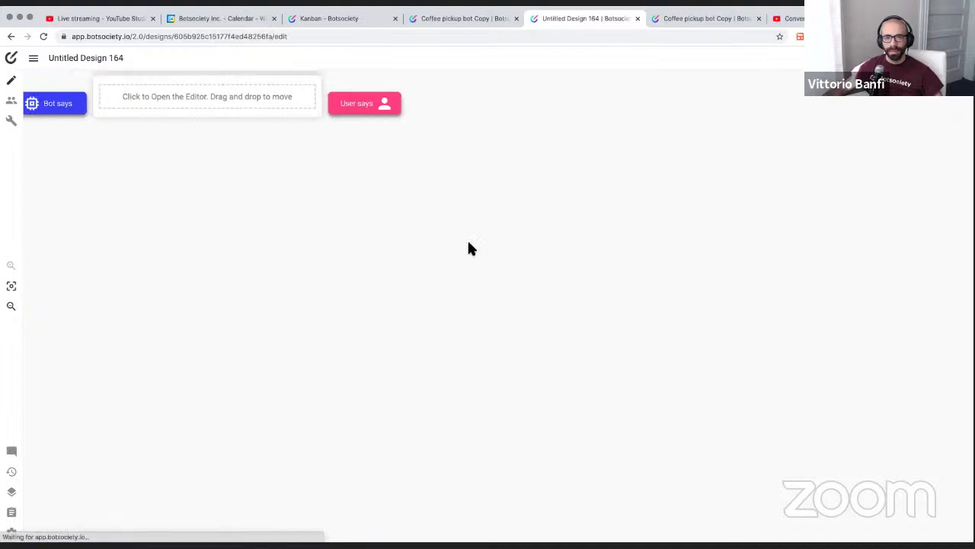
Place the saved Coffee Options path in Untitled Design 164, then open its original design
click(12, 514)
mouse_move(72, 126)
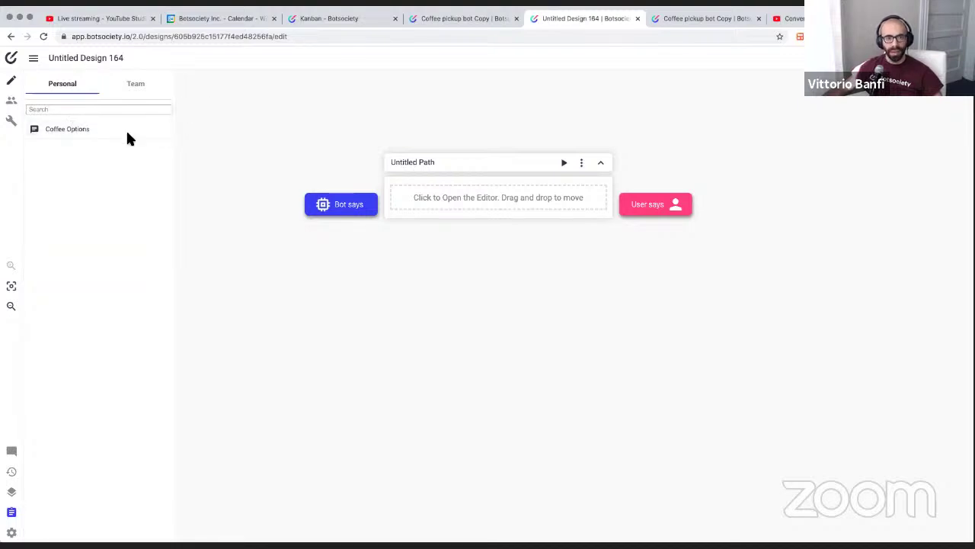
click(164, 129)
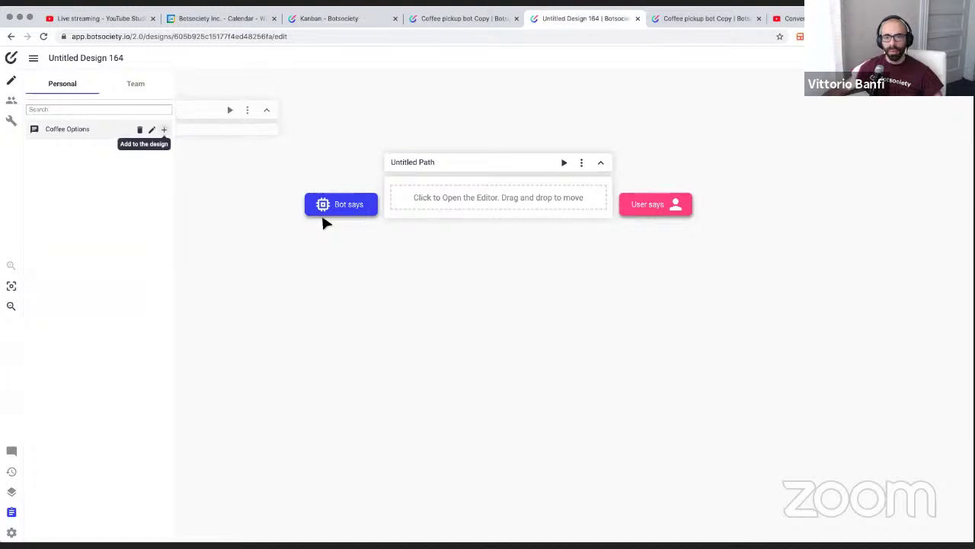
click(752, 140)
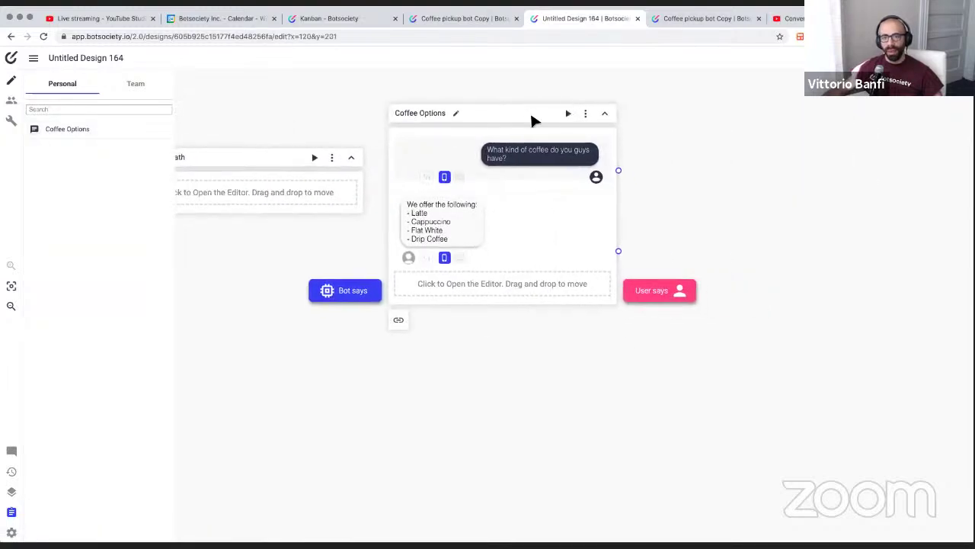
drag(531, 116, 632, 175)
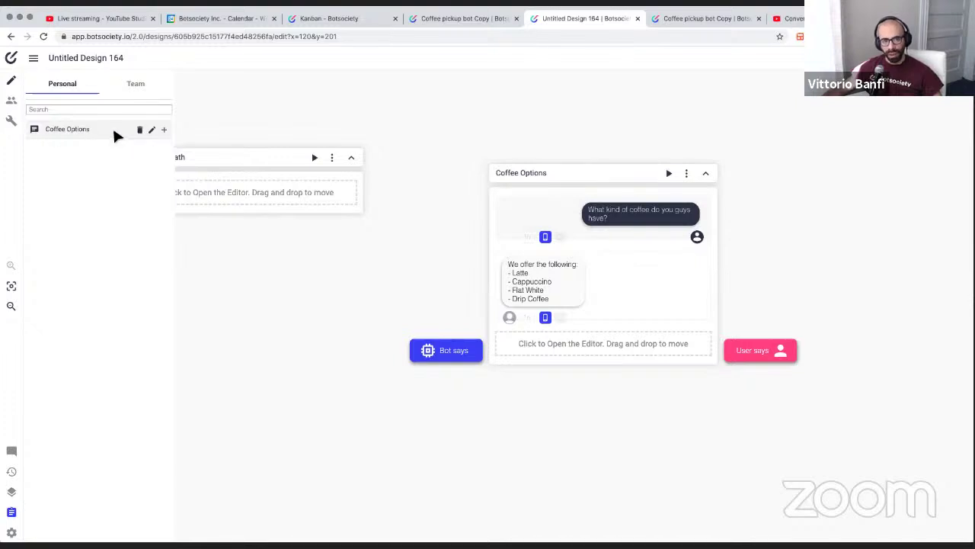
click(152, 131)
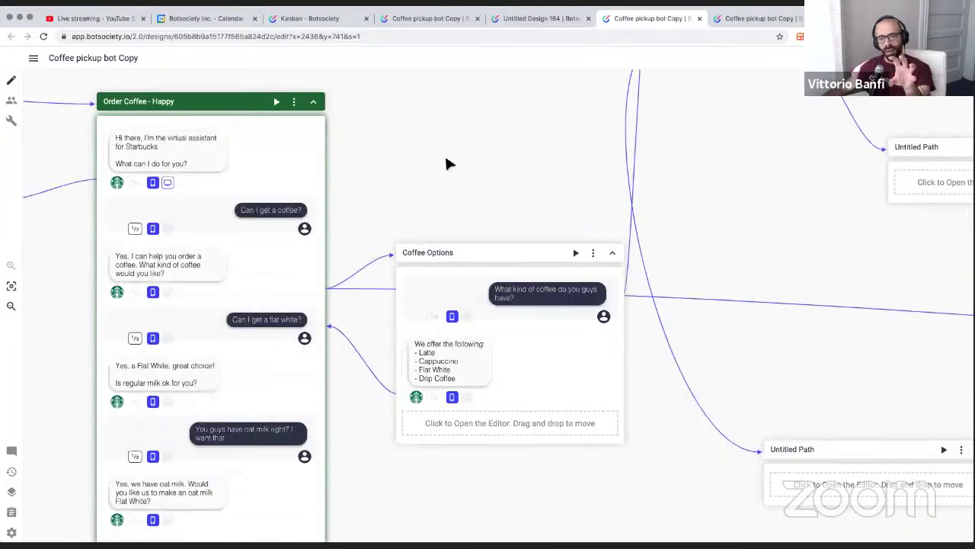
Open the personal clipboard and jump to the original Coffee Options path in Coffee pickup bot Copy
click(12, 511)
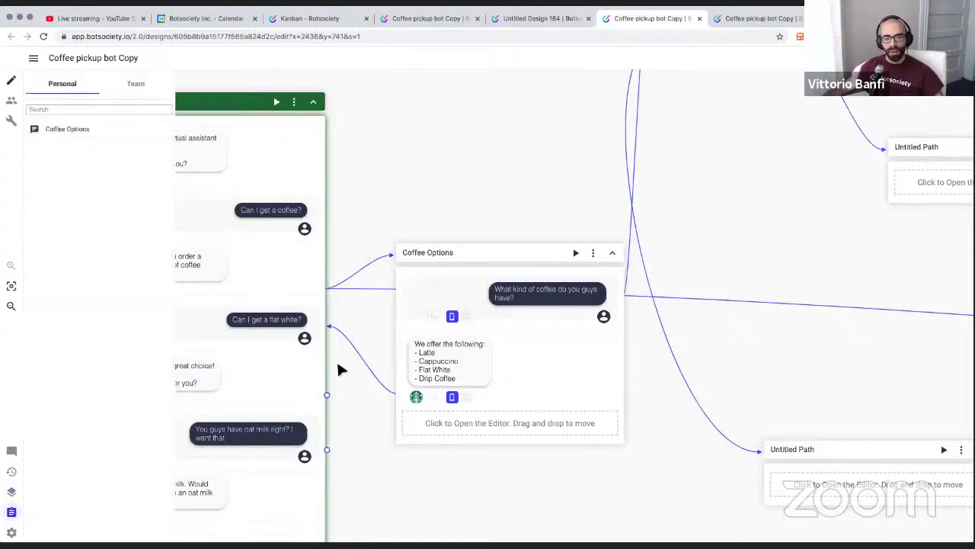
scroll(446, 330, right, 5)
scroll(445, 330, right, 5)
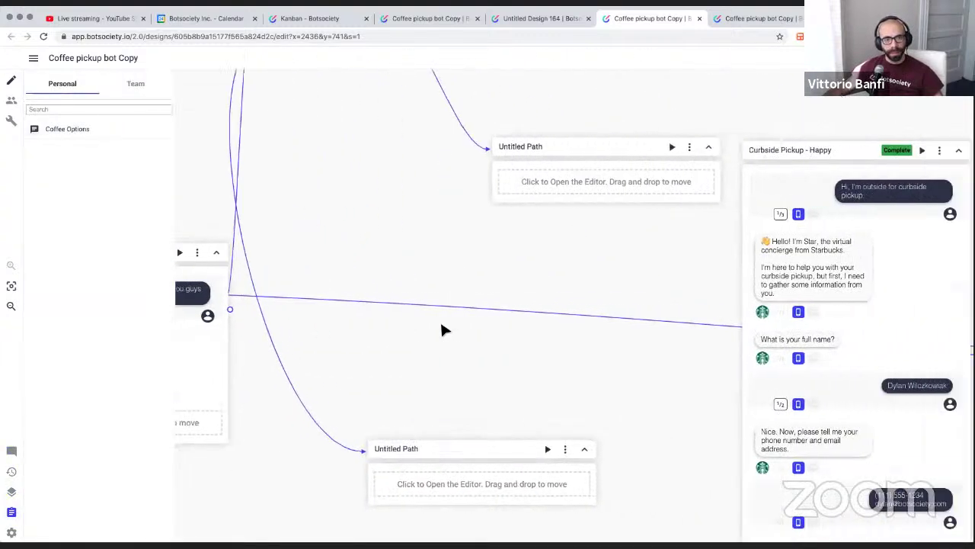
click(152, 130)
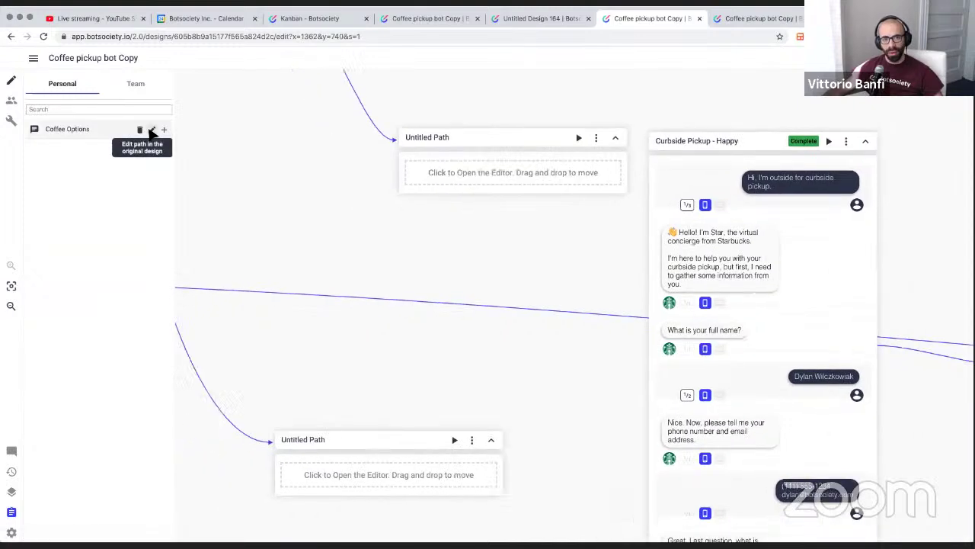
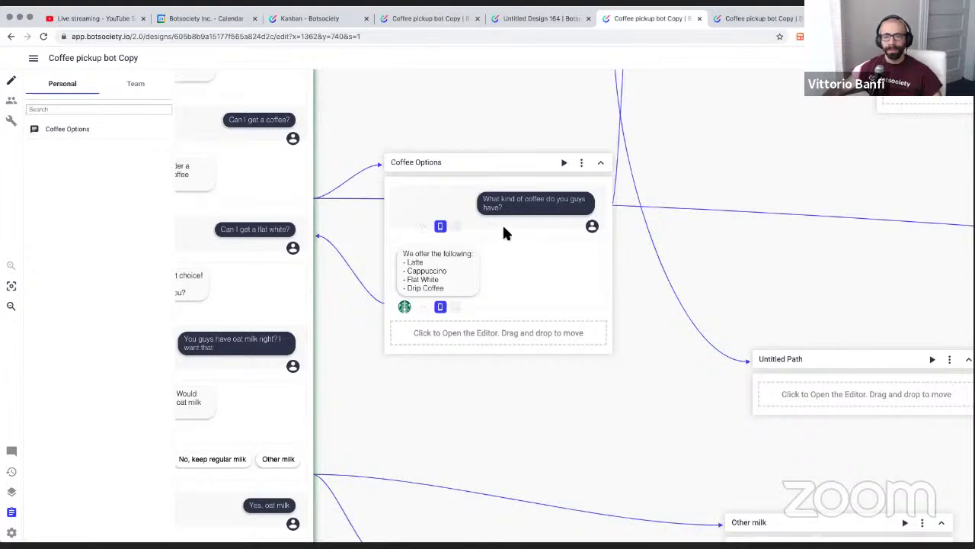
Bring up Untitled Design 164, showing the Coffee Options path with its four drinks
scroll(457, 455, left, 4)
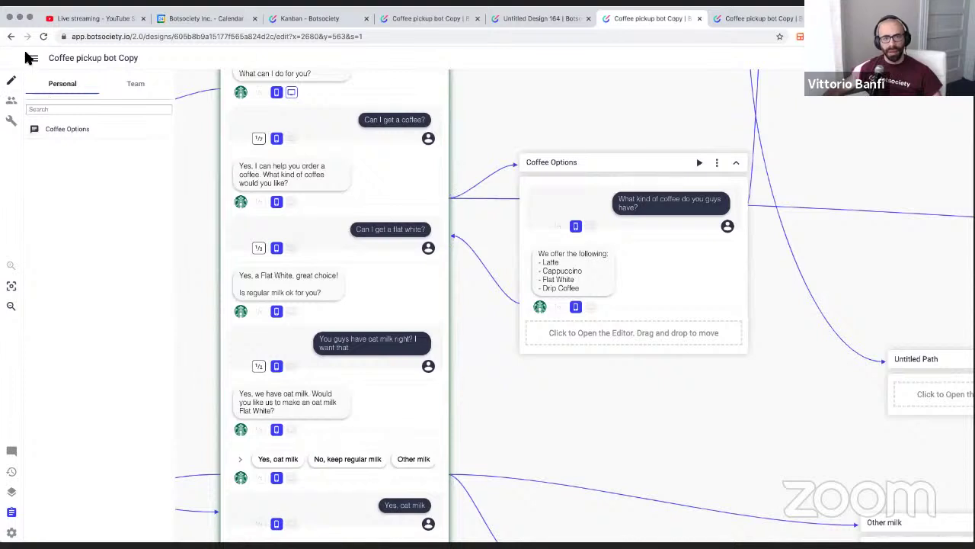
click(533, 18)
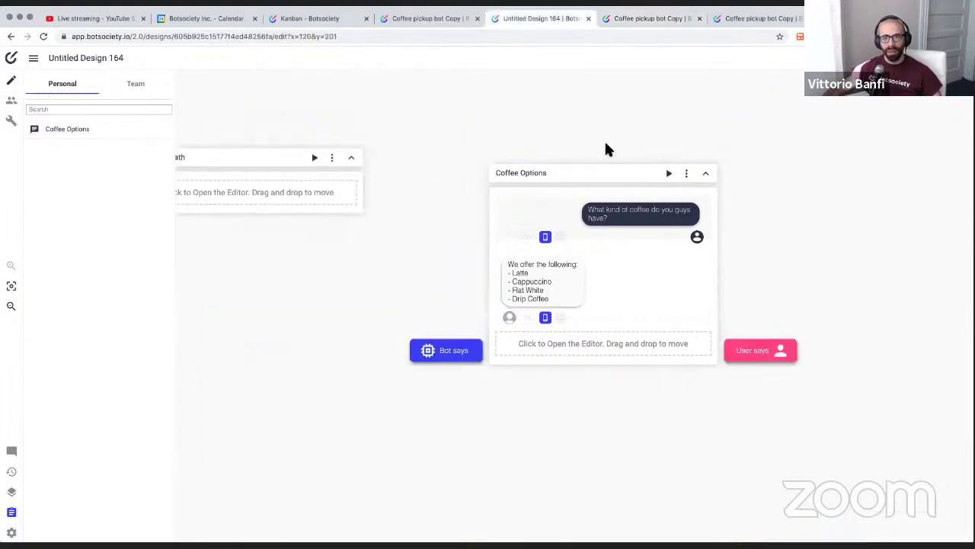
Delete the Coffee Options path and hide the clipboard side panel
click(687, 174)
click(721, 314)
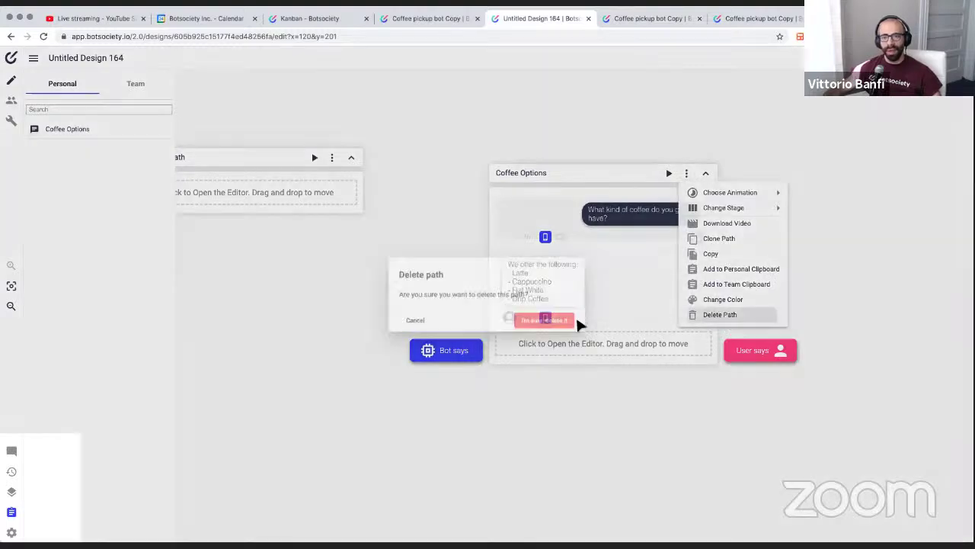
click(577, 322)
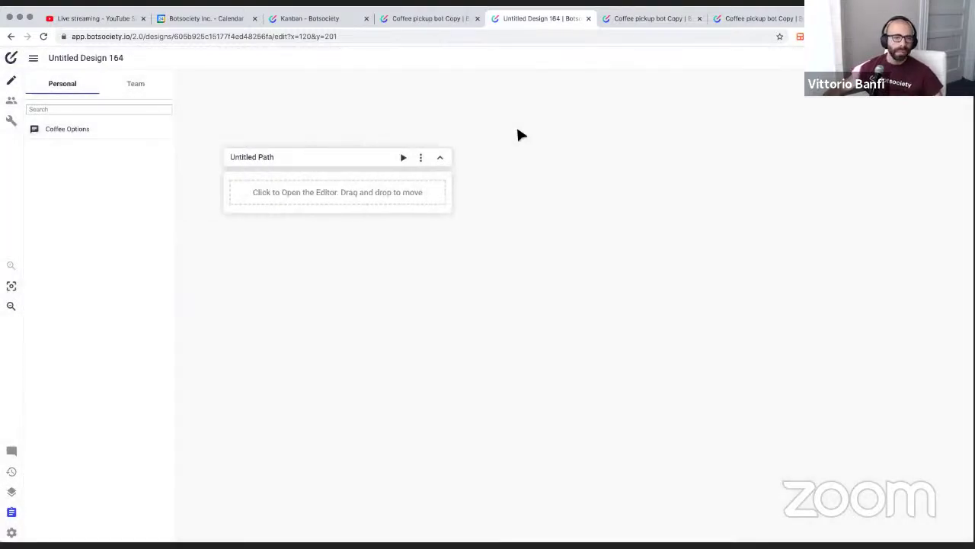
click(462, 241)
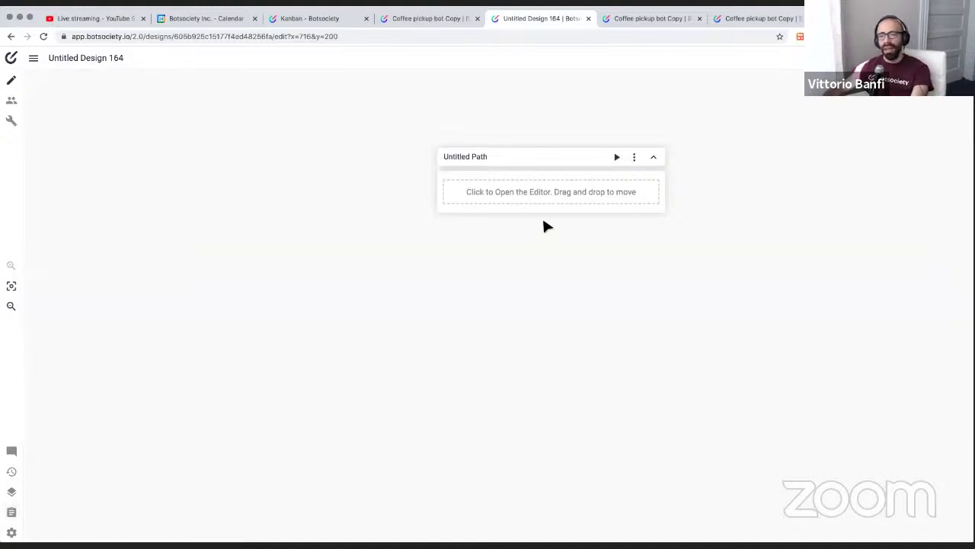
scroll(545, 222, down, 5)
scroll(545, 223, up, 2)
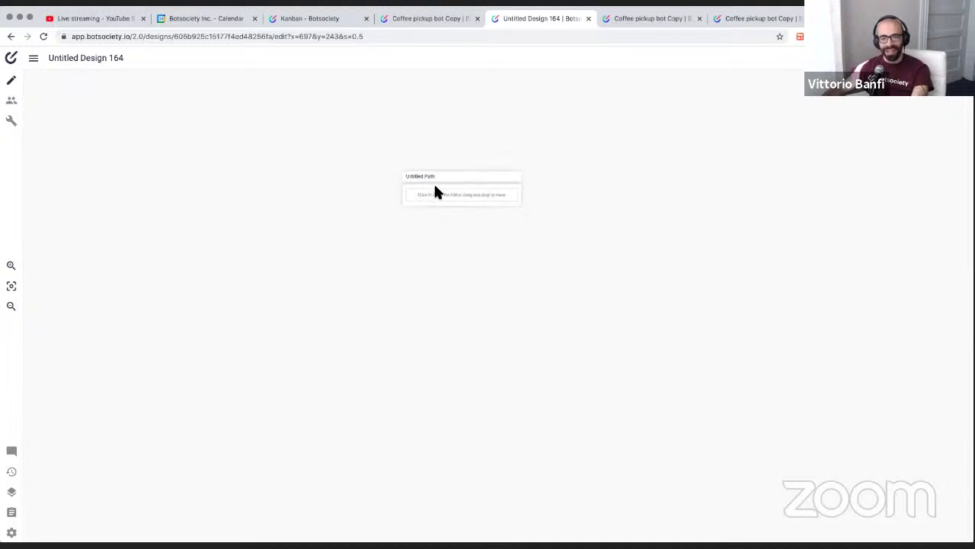
Rename the Untitled Path to 'happy path'
mouse_move(457, 201)
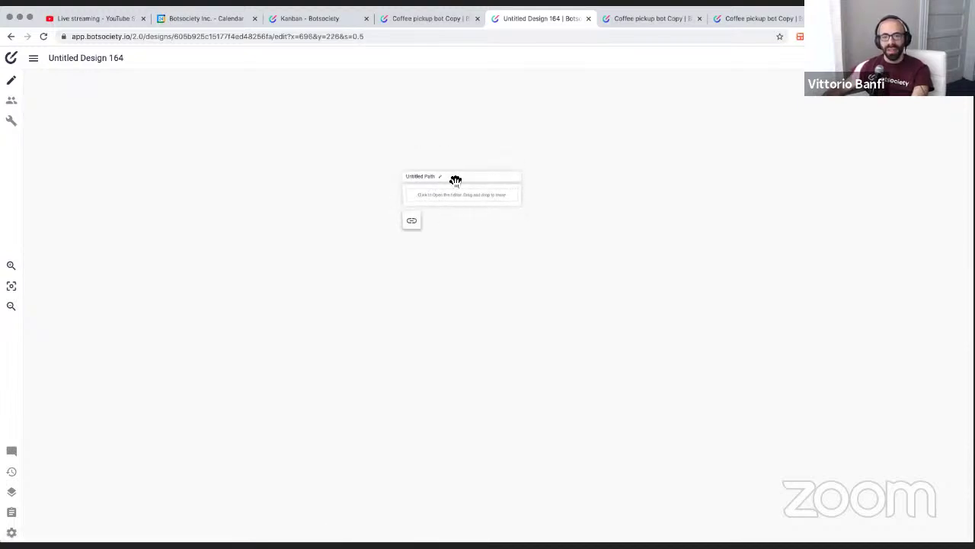
click(427, 180)
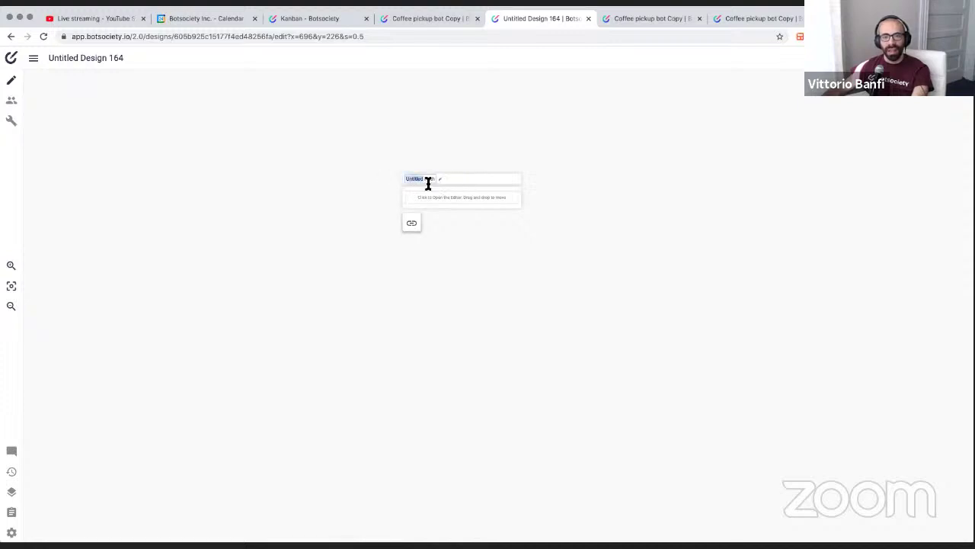
text(ha)
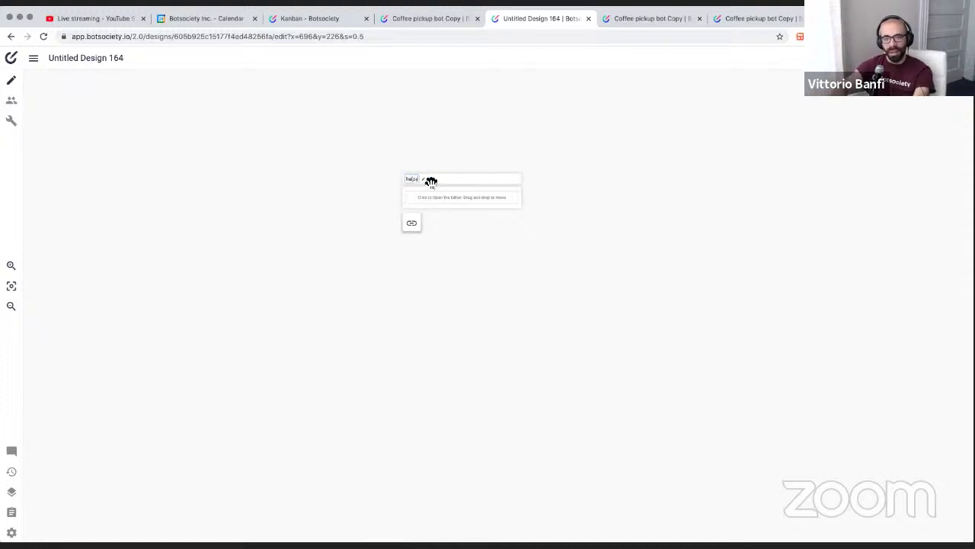
text(ppy path)
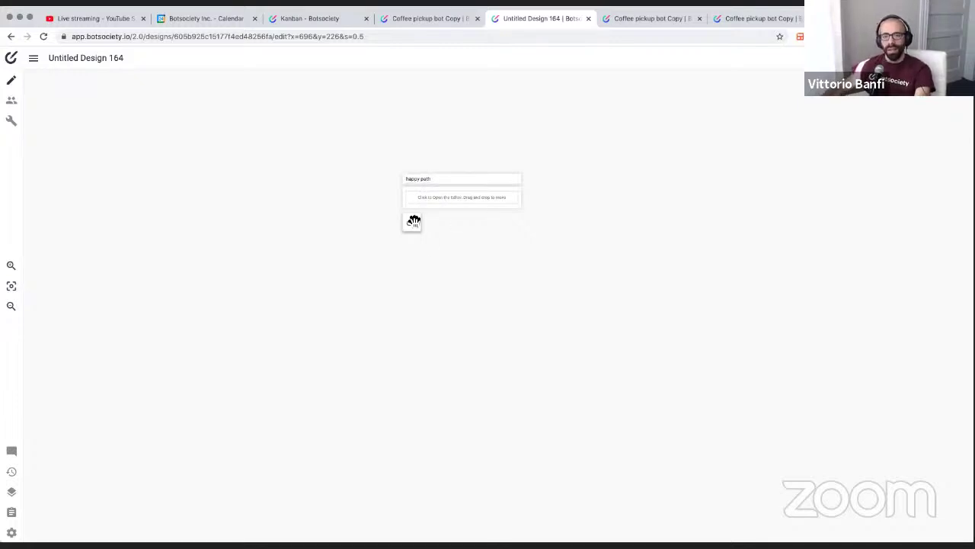
Link happy path to a new path named 'repair path', and start another connection from happy path
drag(418, 224, 437, 239)
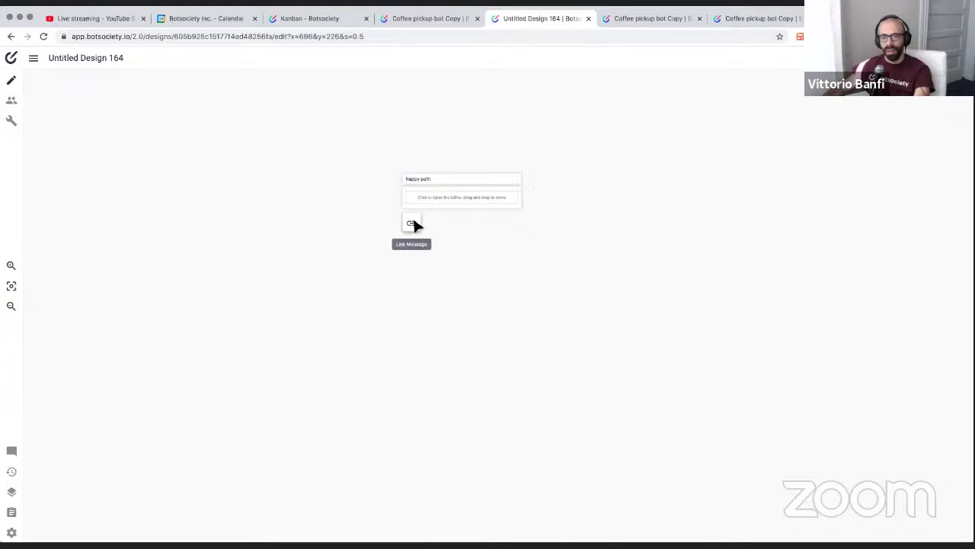
drag(415, 224, 618, 226)
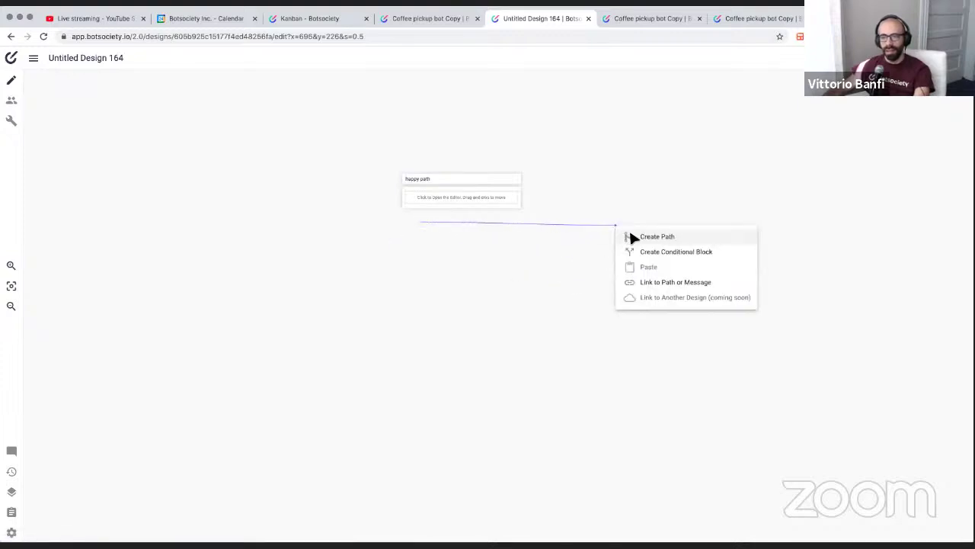
click(655, 238)
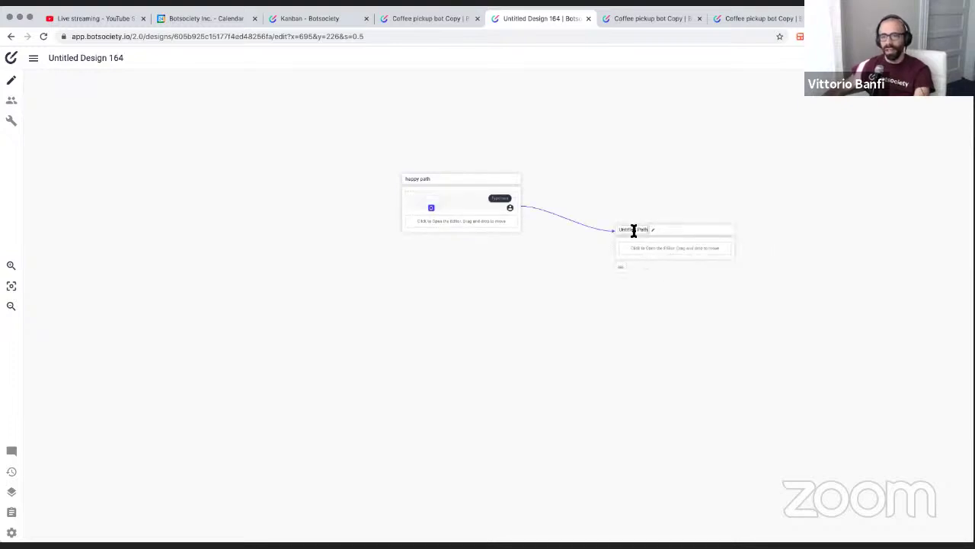
double_click(634, 228)
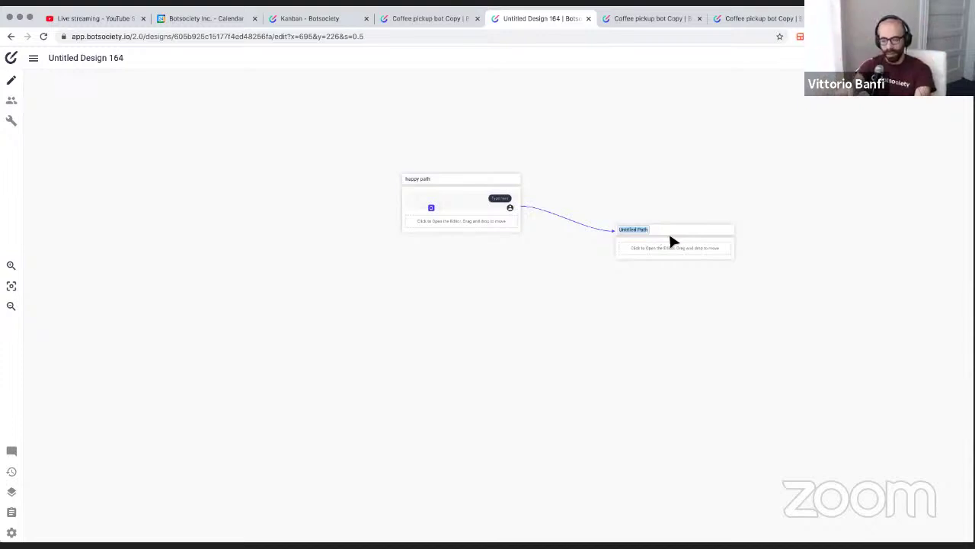
text(repair path)
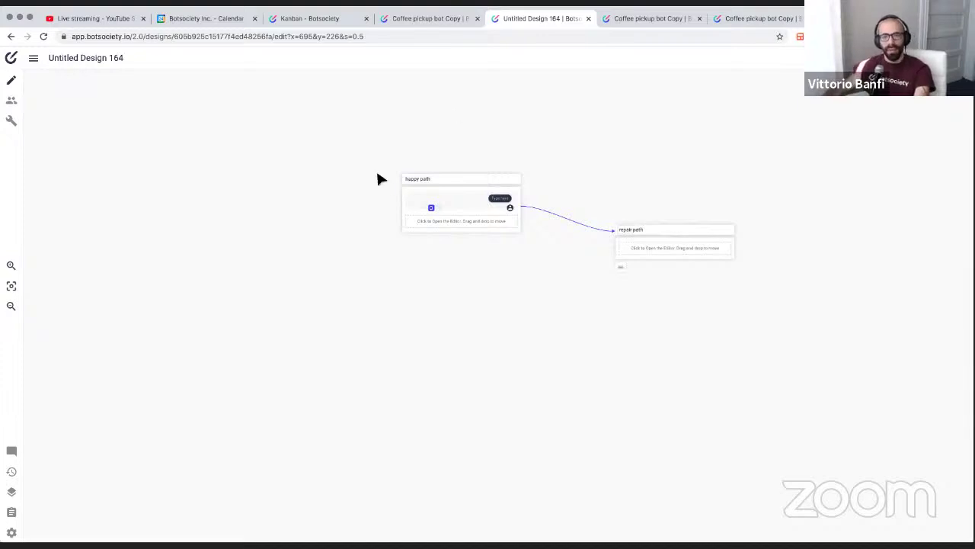
mouse_move(455, 188)
drag(411, 247, 295, 183)
Add a condition block asking 'Does the user have an account?' with conditions yes and No
click(335, 206)
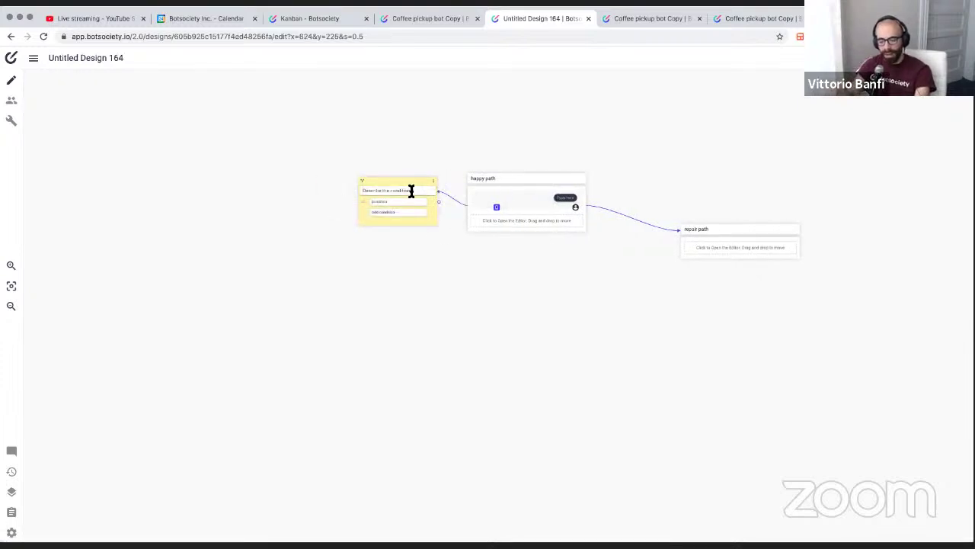
click(411, 191)
text(Does the user have an accou)
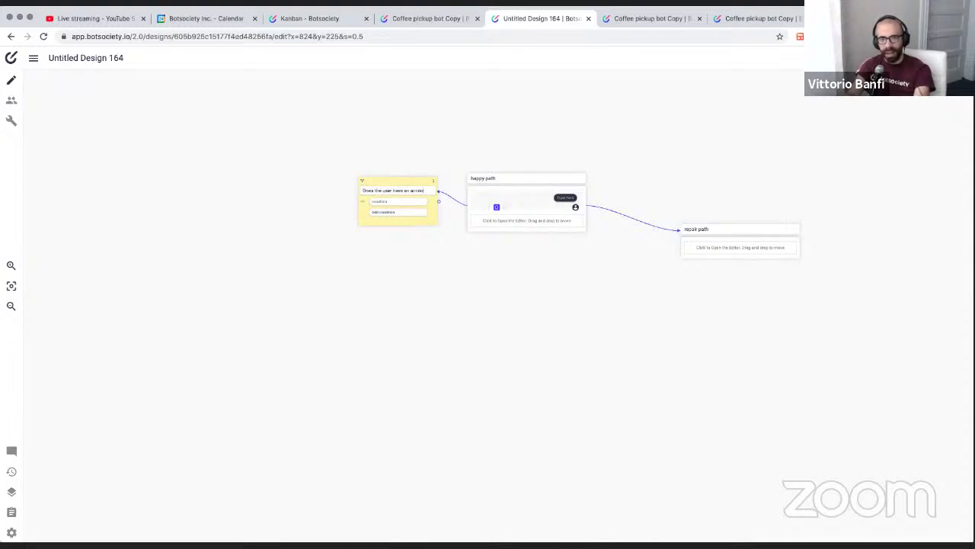
text(nt?)
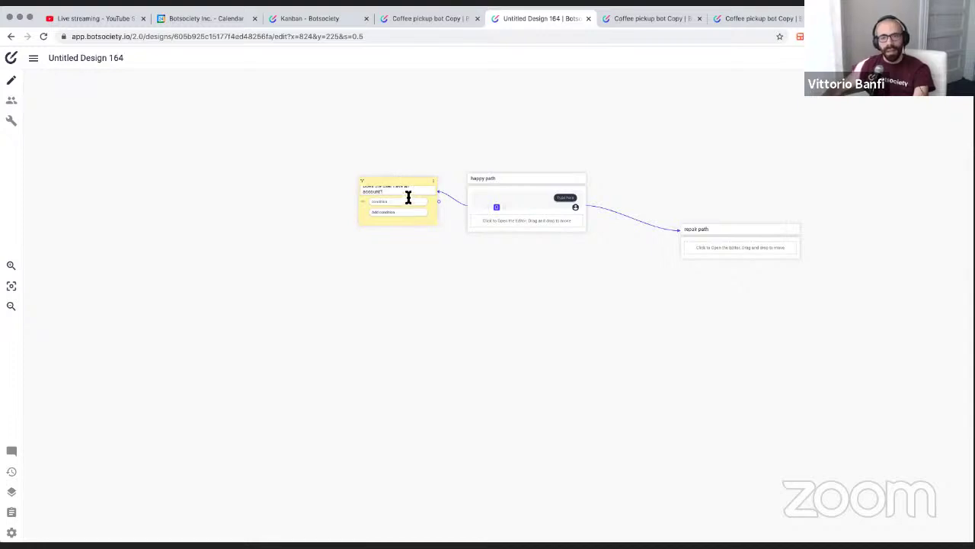
click(408, 200)
text(y)
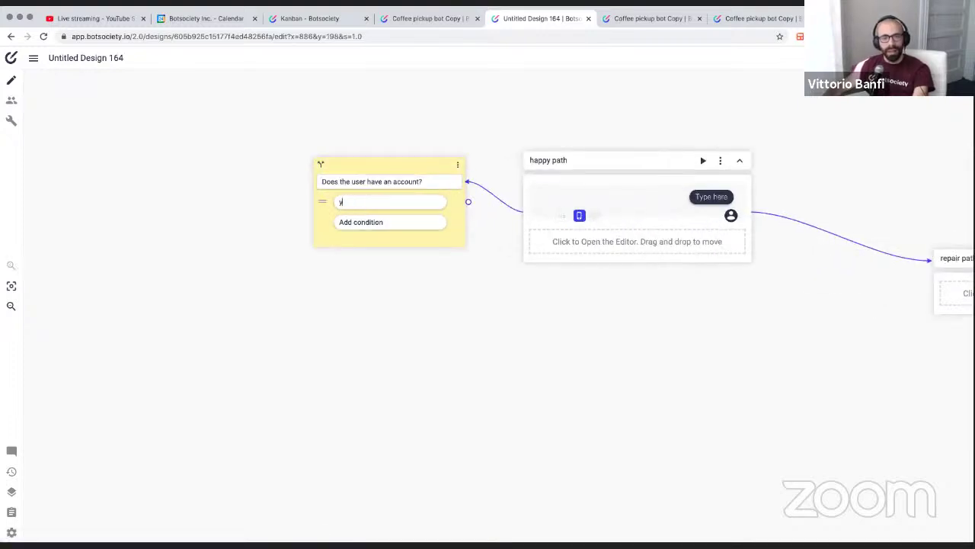
text(es)
click(362, 222)
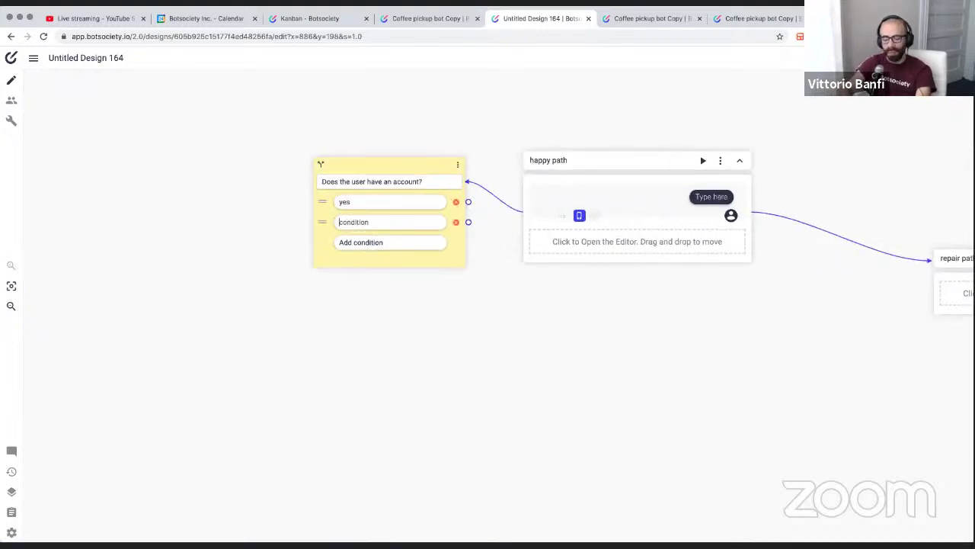
text(No)
click(412, 344)
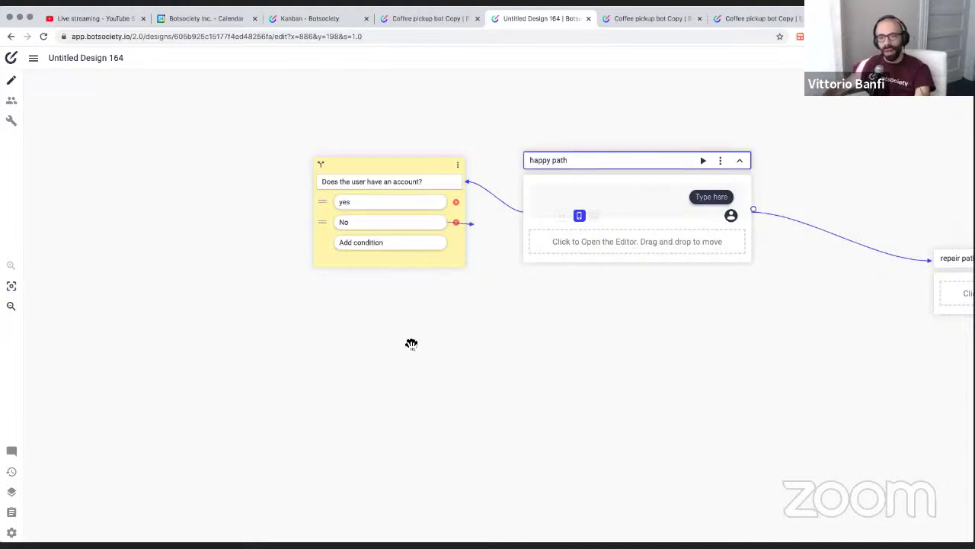
Link the No branch to a new Untitled Path
drag(411, 344, 333, 394)
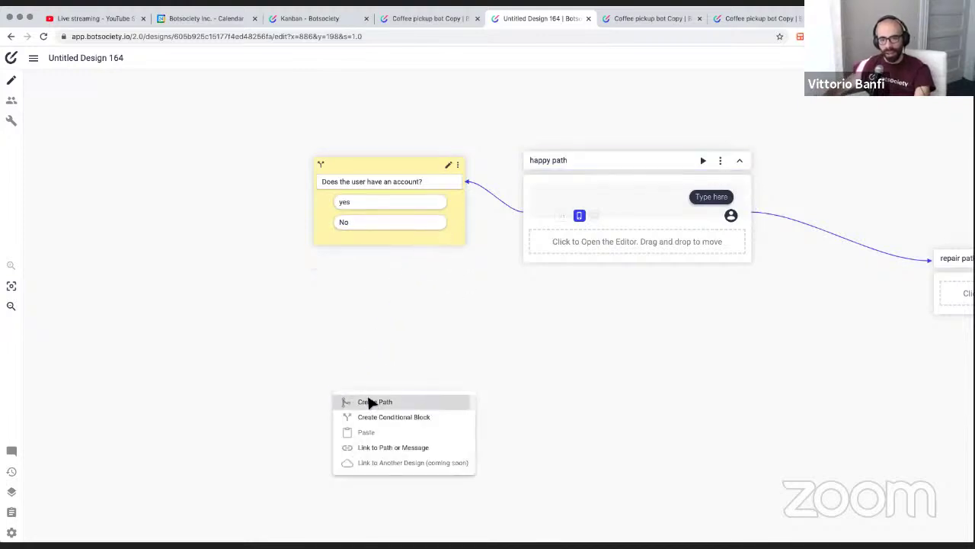
click(368, 401)
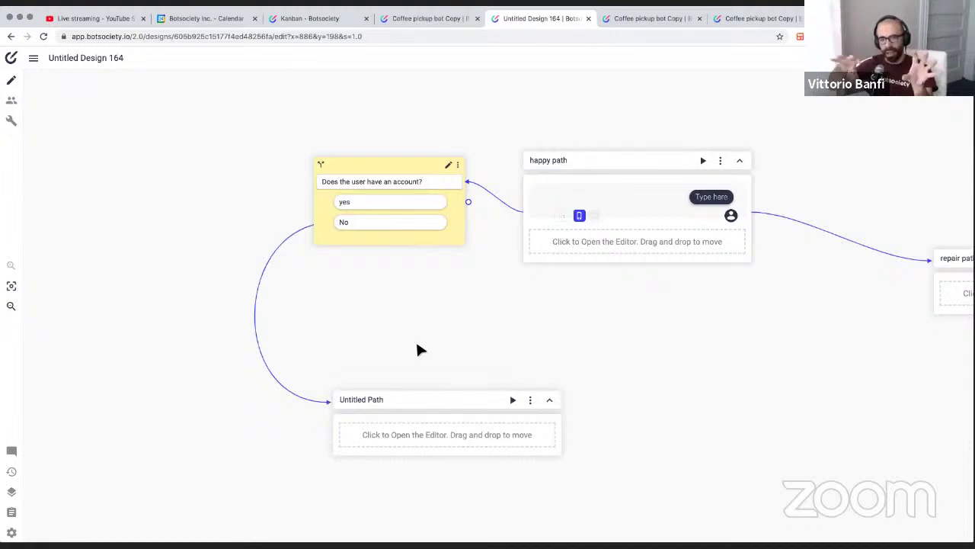
click(720, 161)
mouse_move(749, 200)
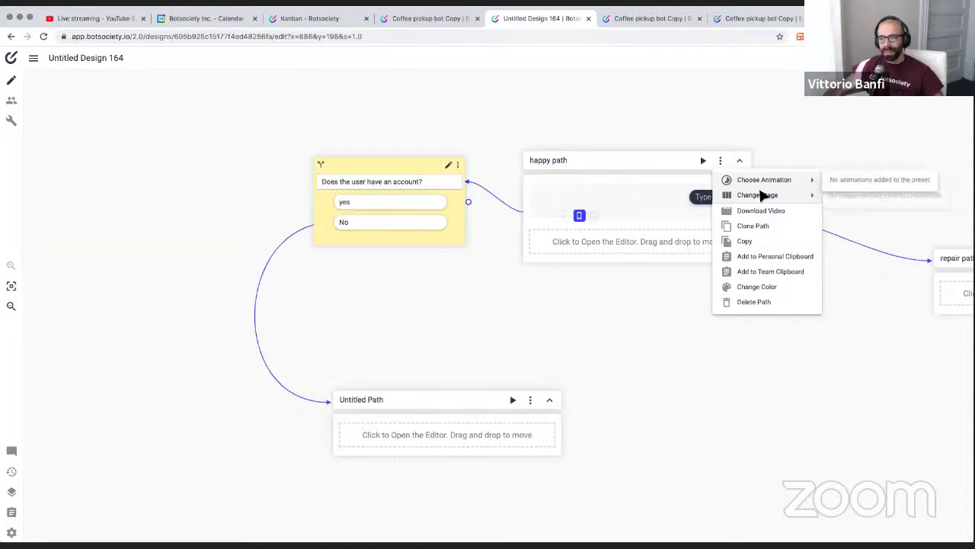
Move Untitled Design 164 into the Workshop folder using the Move design dialog
mouse_move(811, 189)
click(674, 96)
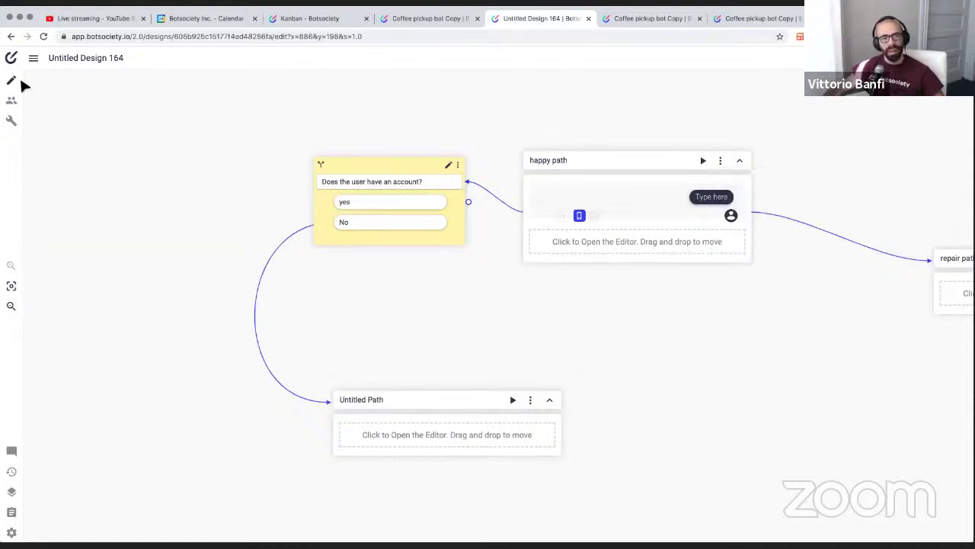
click(35, 61)
mouse_move(43, 78)
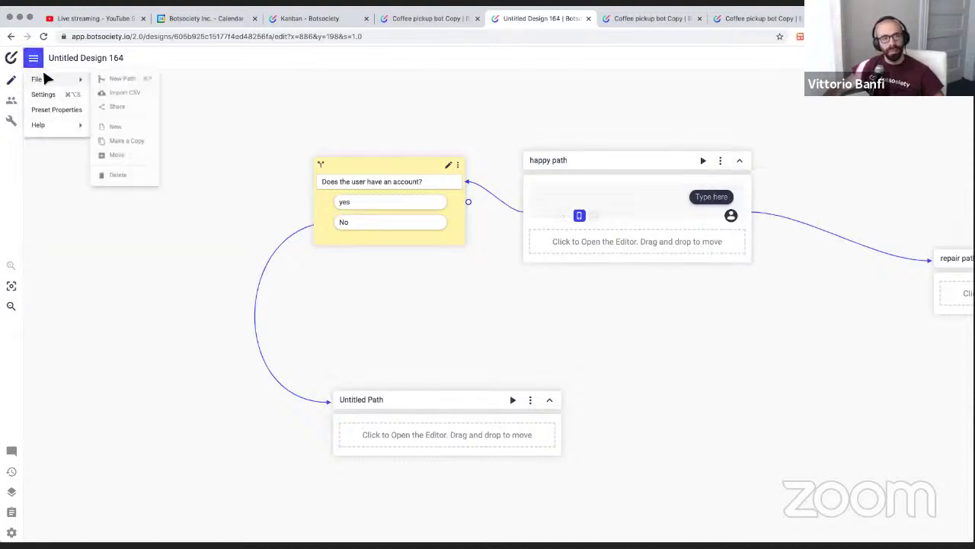
click(119, 161)
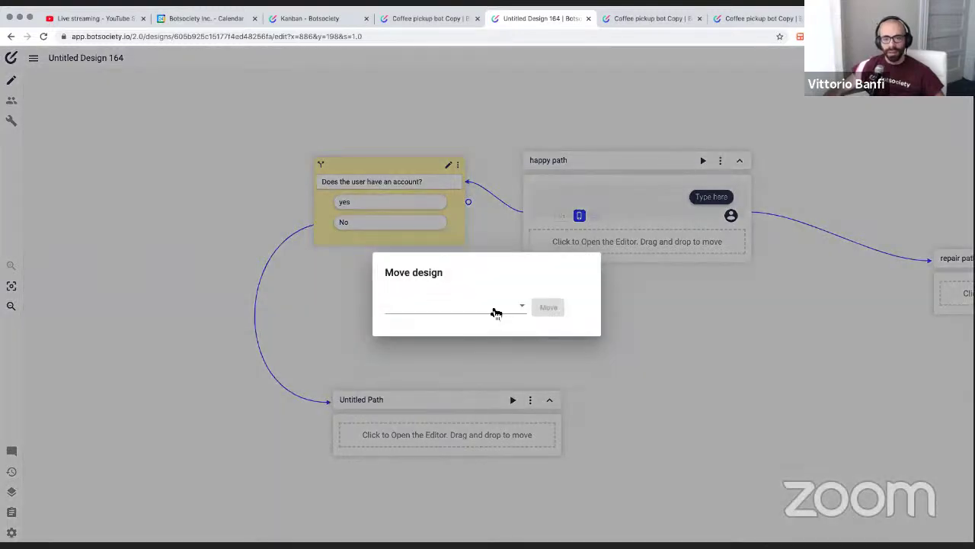
click(480, 311)
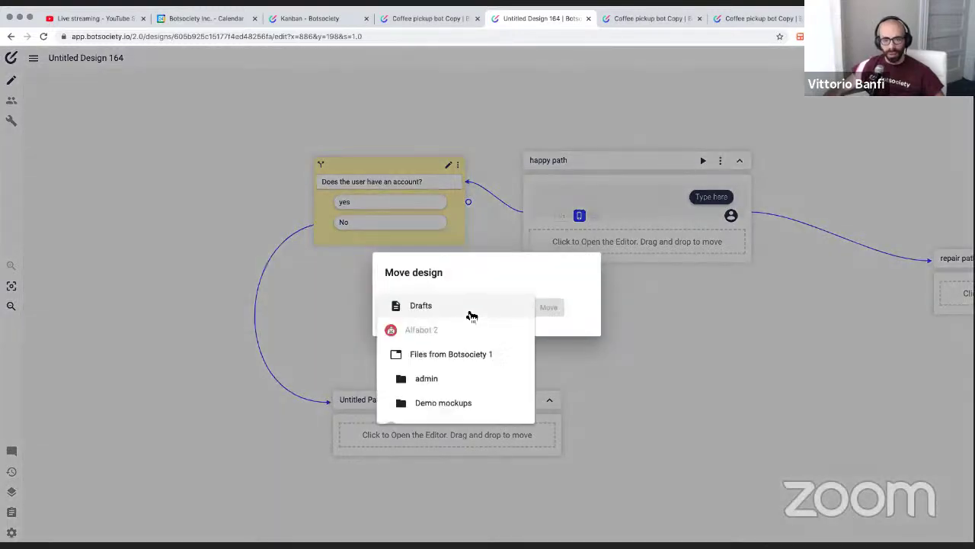
scroll(469, 345, down, 2)
scroll(470, 347, down, 10)
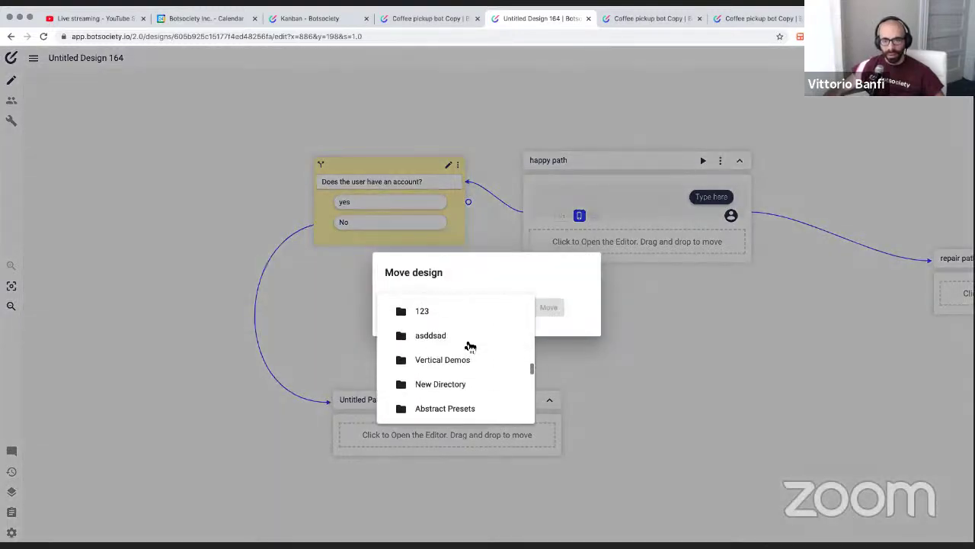
scroll(470, 347, down, 6)
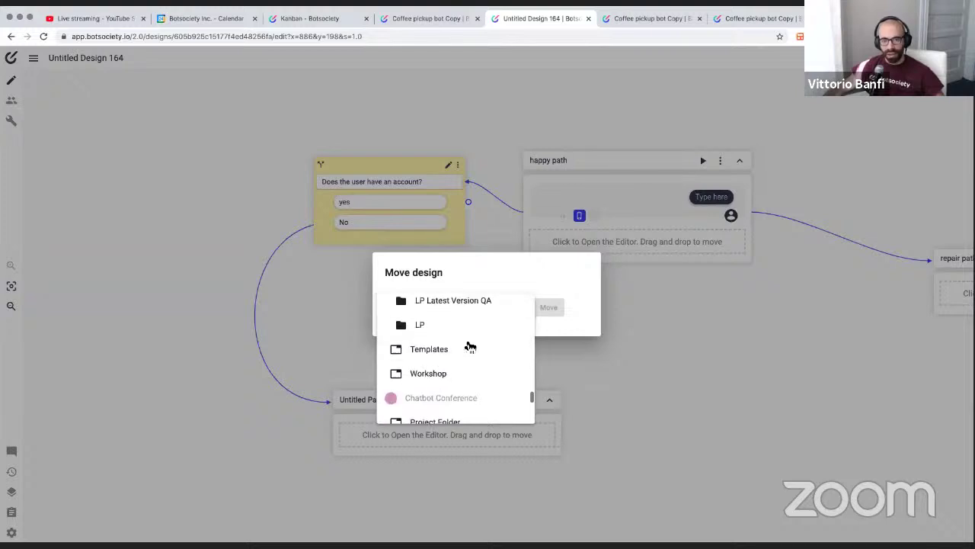
scroll(470, 346, up, 8)
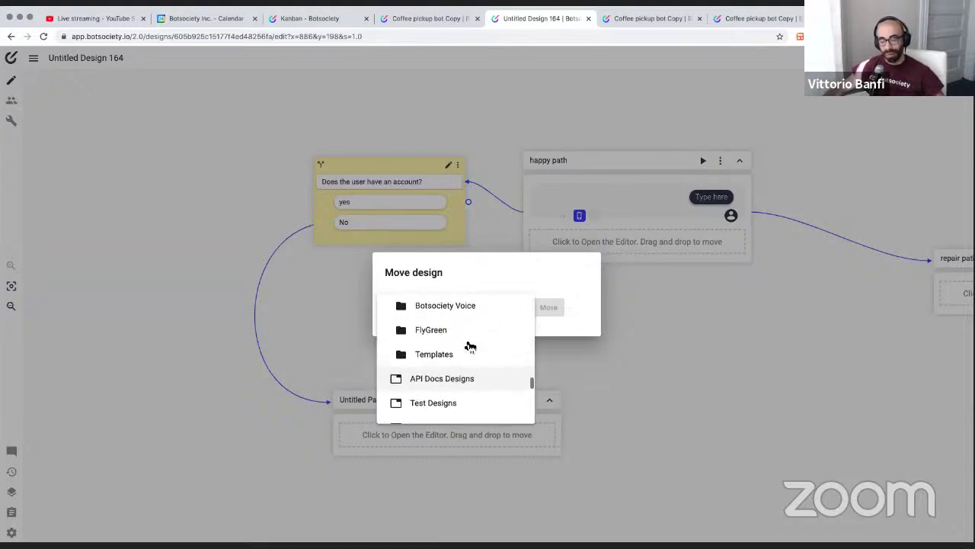
scroll(470, 347, up, 3)
scroll(470, 347, down, 8)
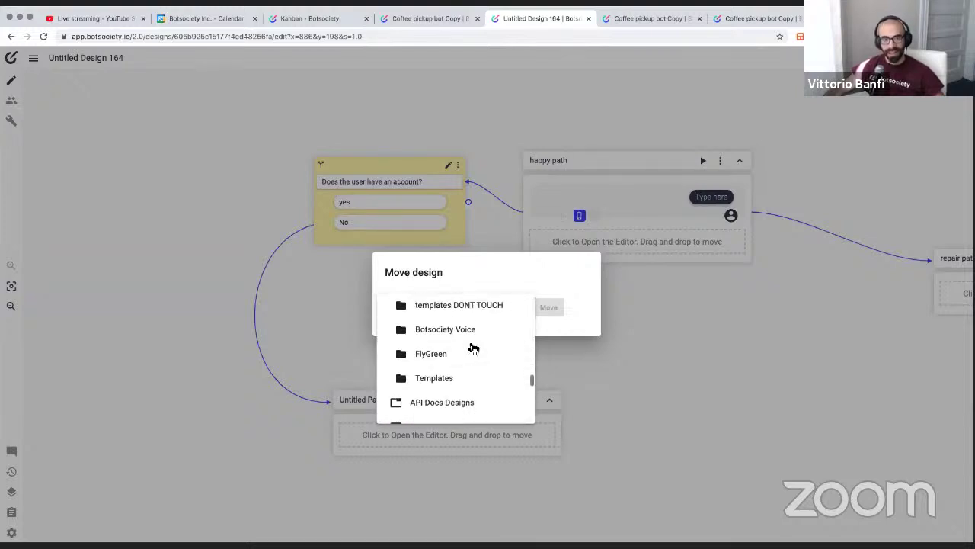
click(441, 327)
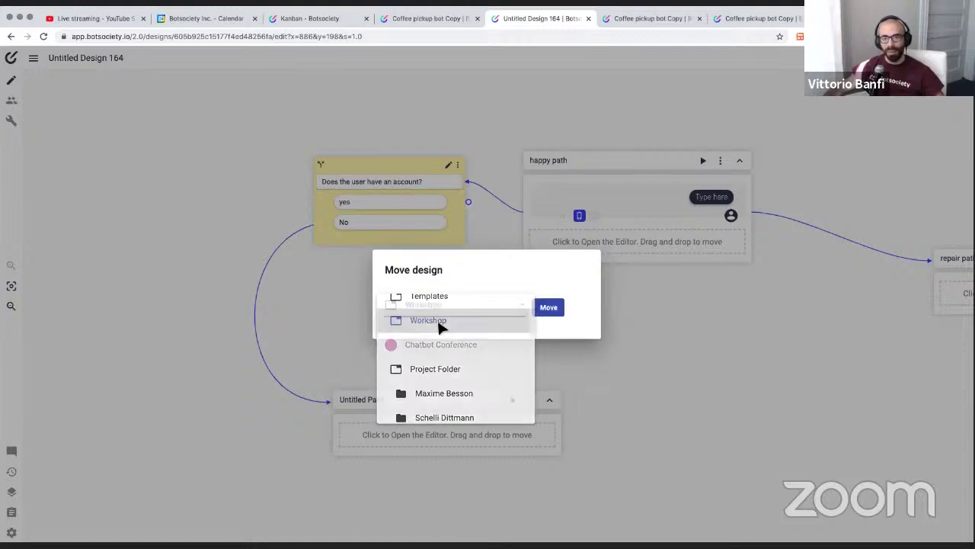
click(549, 307)
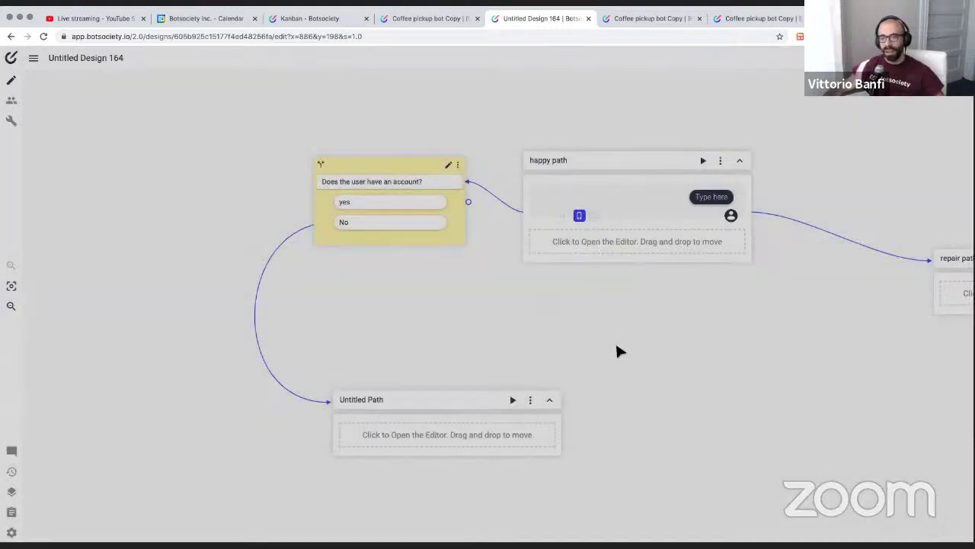
click(720, 161)
Reload the design and set happy path's stage to To do
click(574, 127)
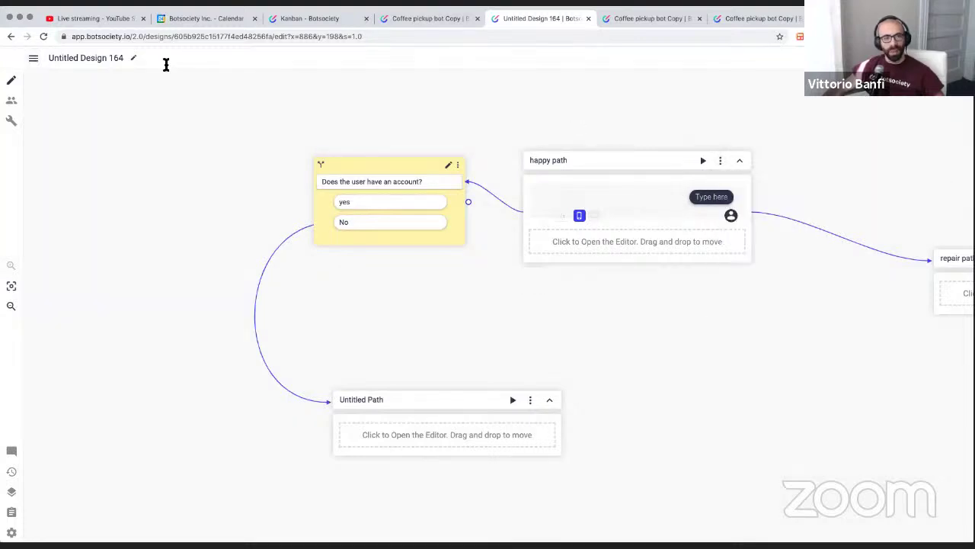
click(44, 36)
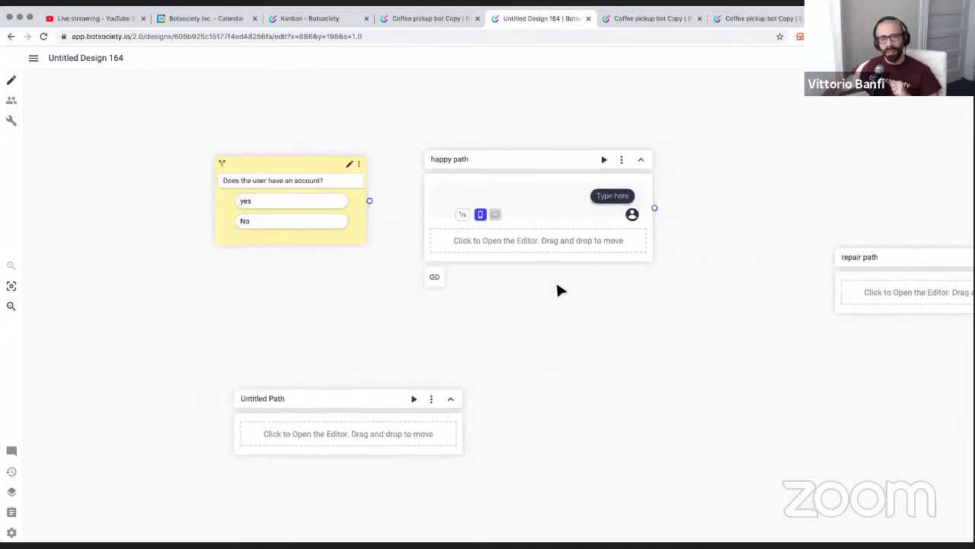
click(622, 160)
mouse_move(668, 194)
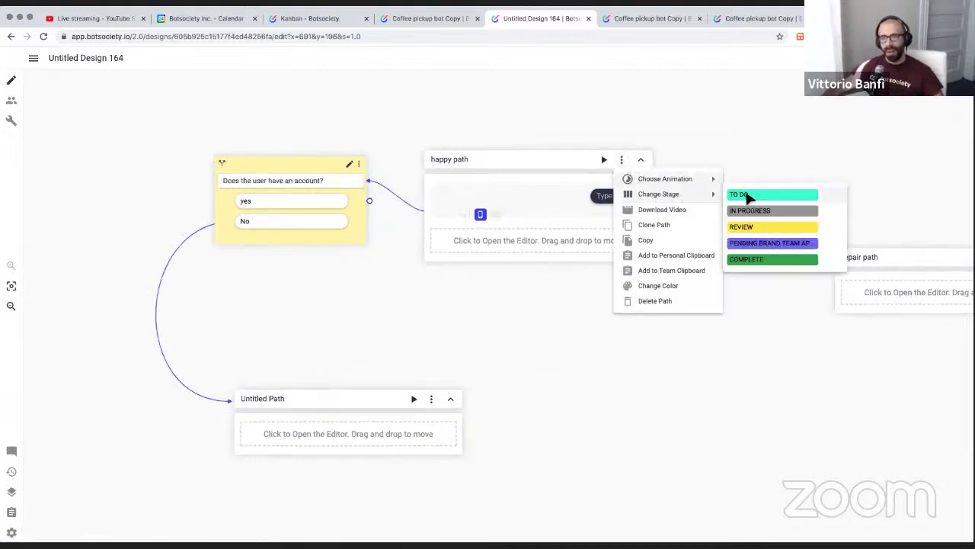
click(749, 196)
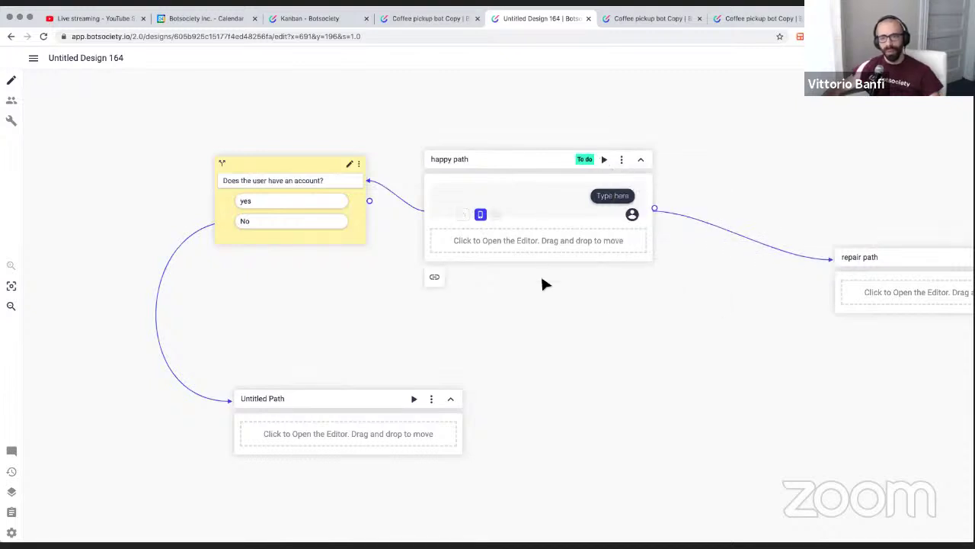
Place a new empty Untitled Path to the right of the diagram
scroll(553, 281, down, 5)
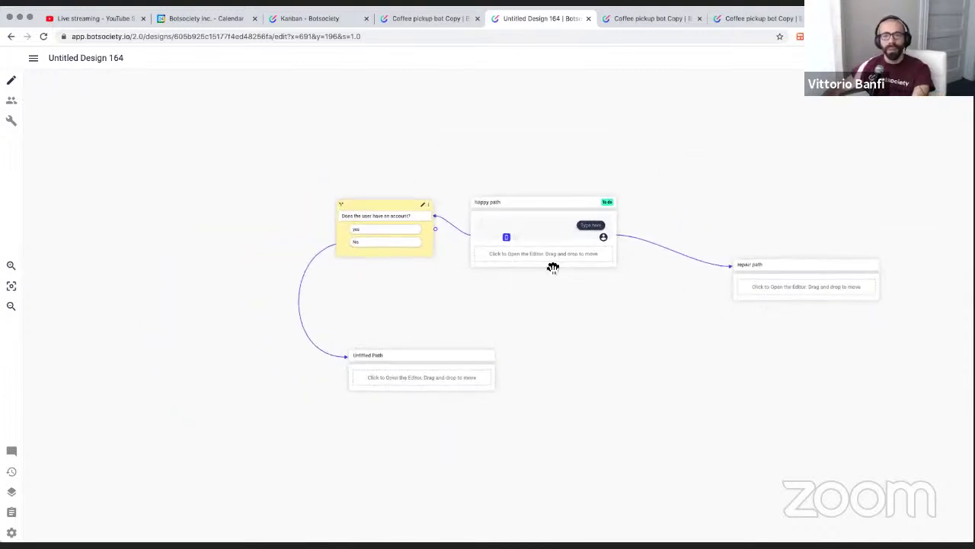
scroll(590, 274, right, 4)
scroll(584, 273, down, 5)
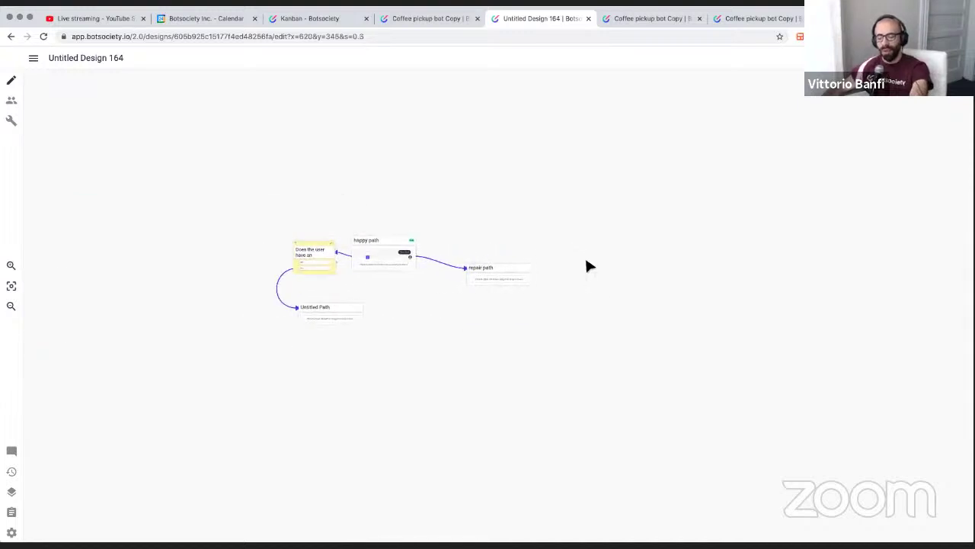
click(627, 255)
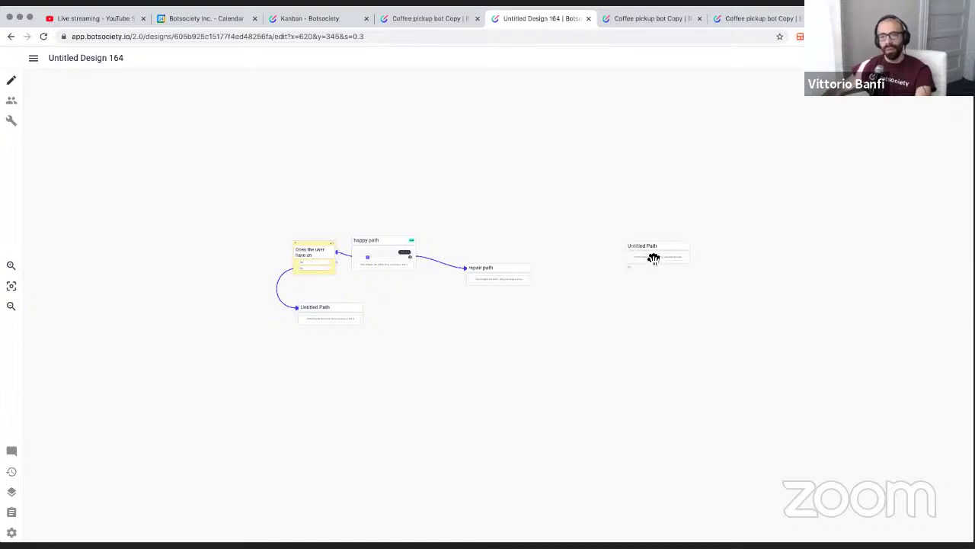
Add the user message 'Hi there! I need help with my coffee' and bot reply 'Hi there thats awesome! etc'
scroll(661, 256, up, 5)
scroll(506, 217, up, 1)
scroll(542, 227, down, 5)
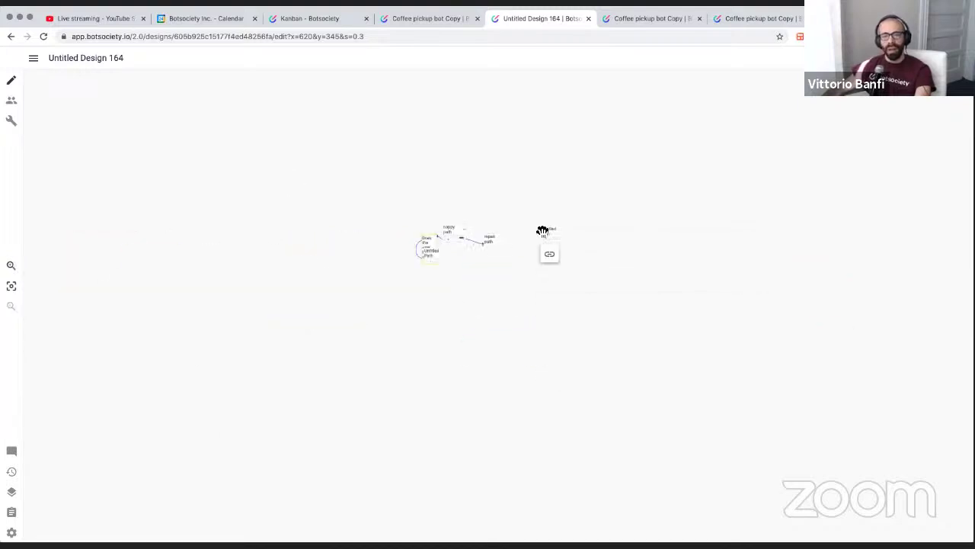
drag(440, 313, 553, 328)
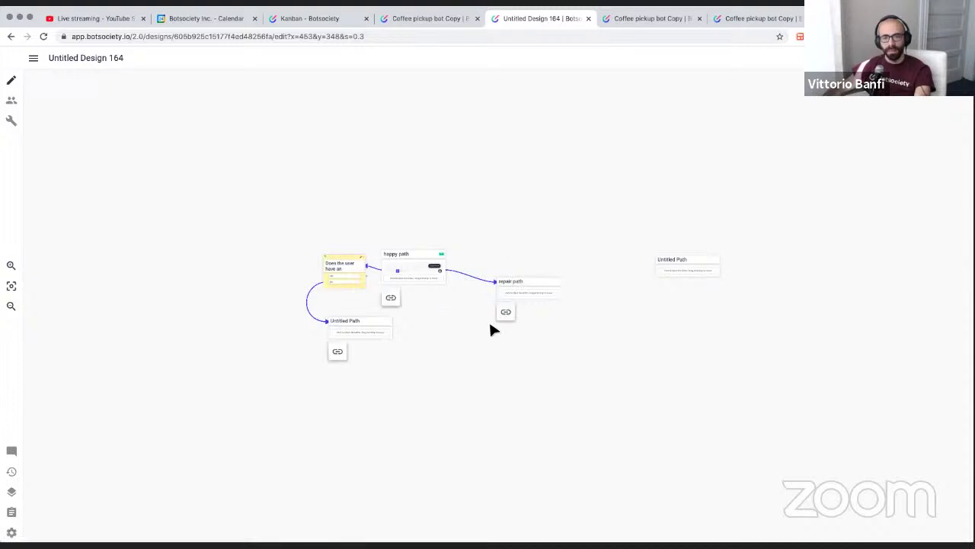
drag(488, 319, 342, 331)
scroll(579, 286, up, 5)
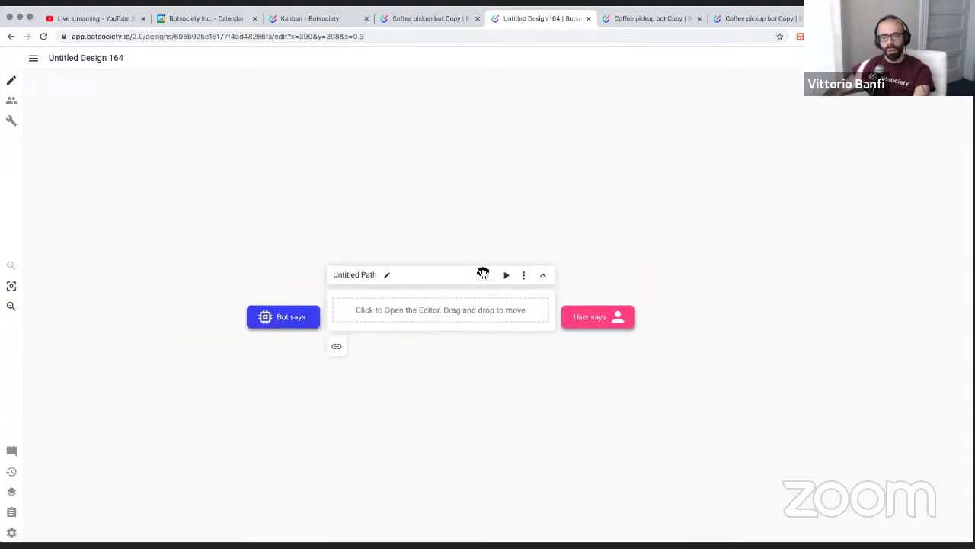
click(607, 322)
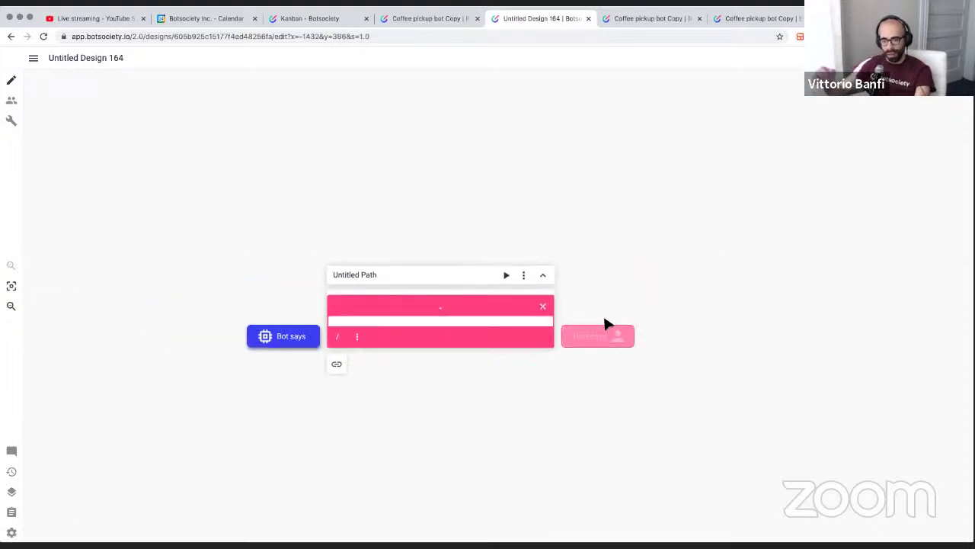
text(Hi there!)
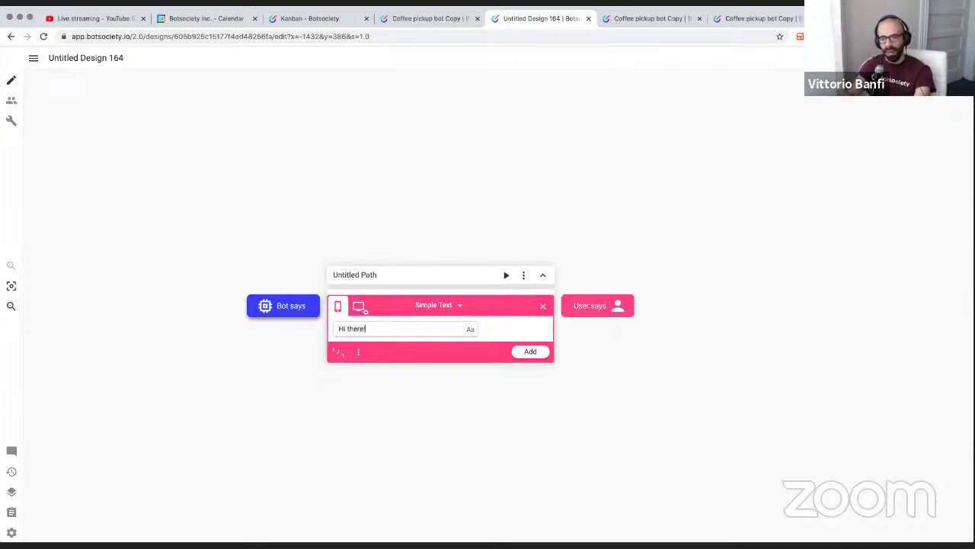
text( I need help withm)
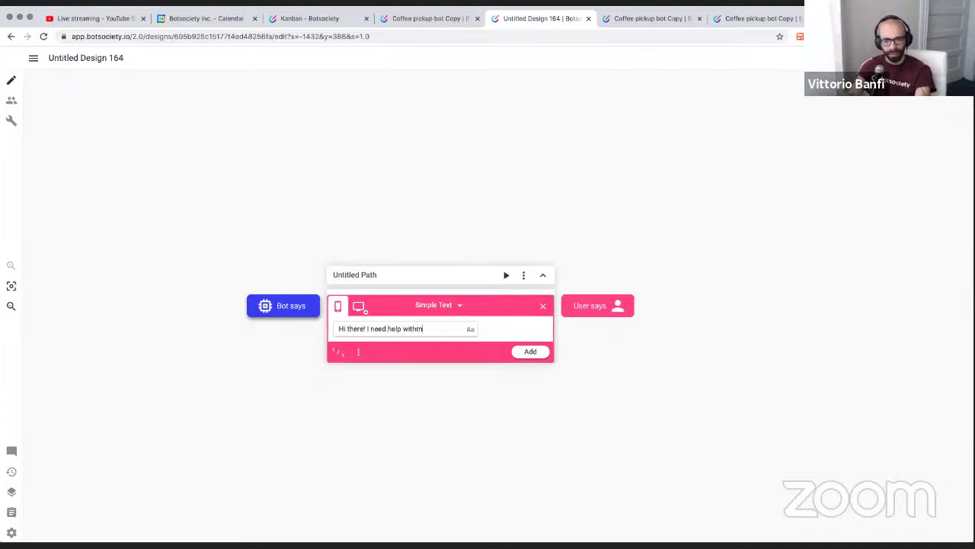
key(BackSpace)
text(my)
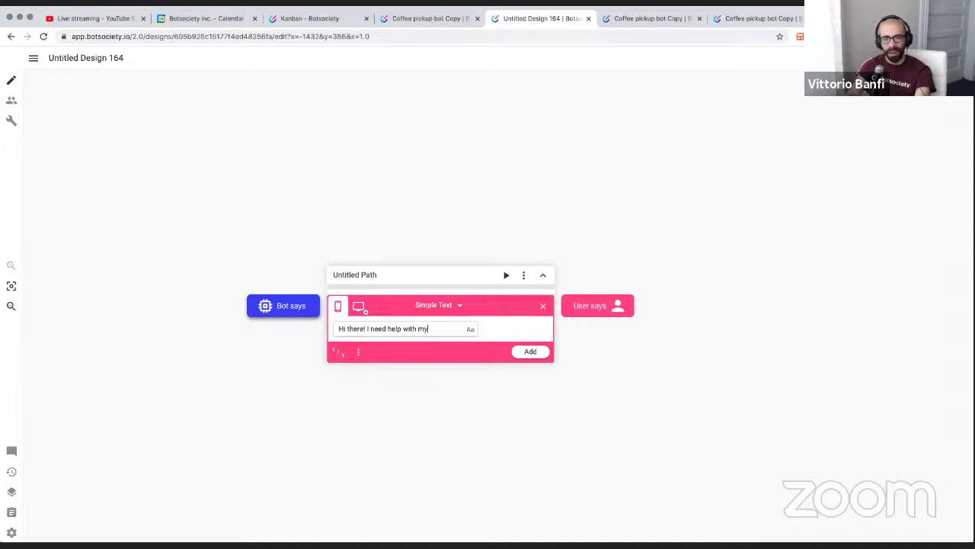
text( coffee)
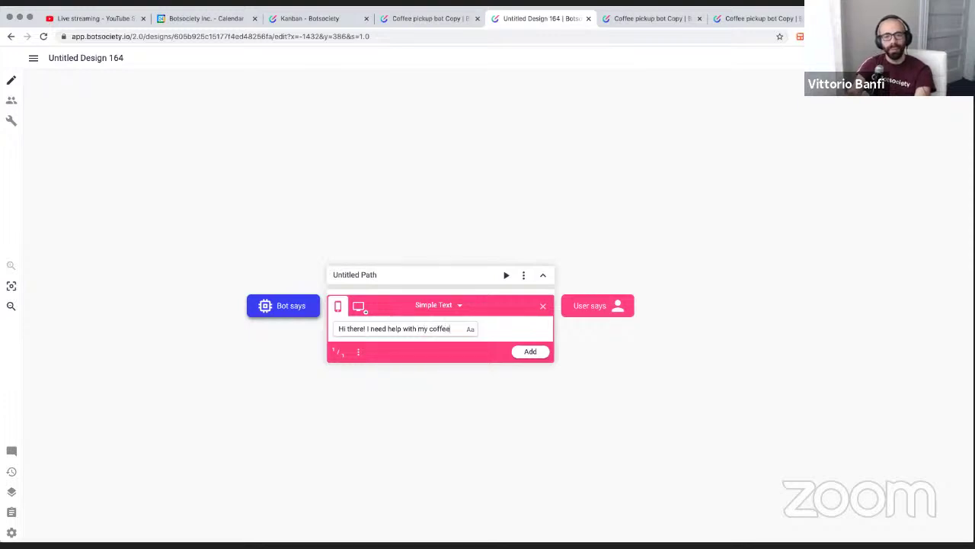
key(Return)
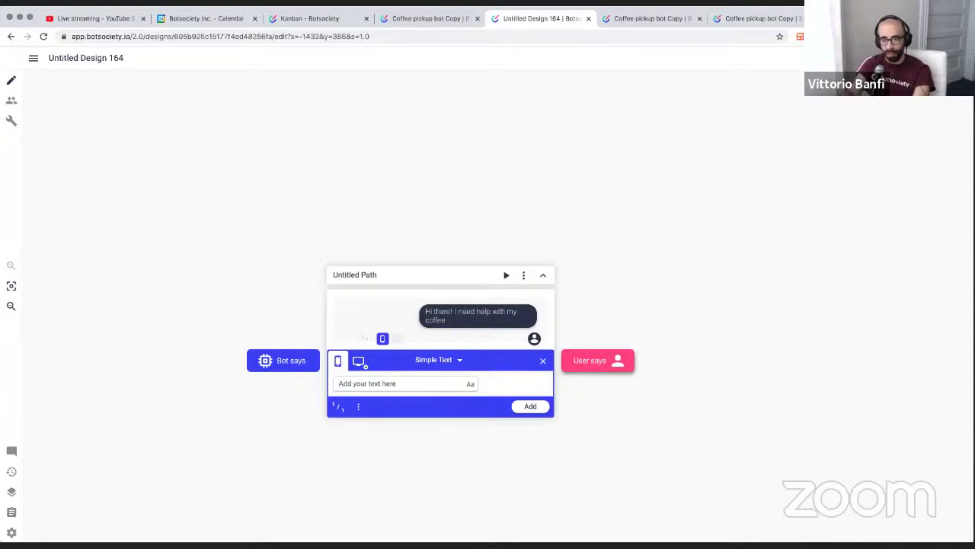
text(Hi t)
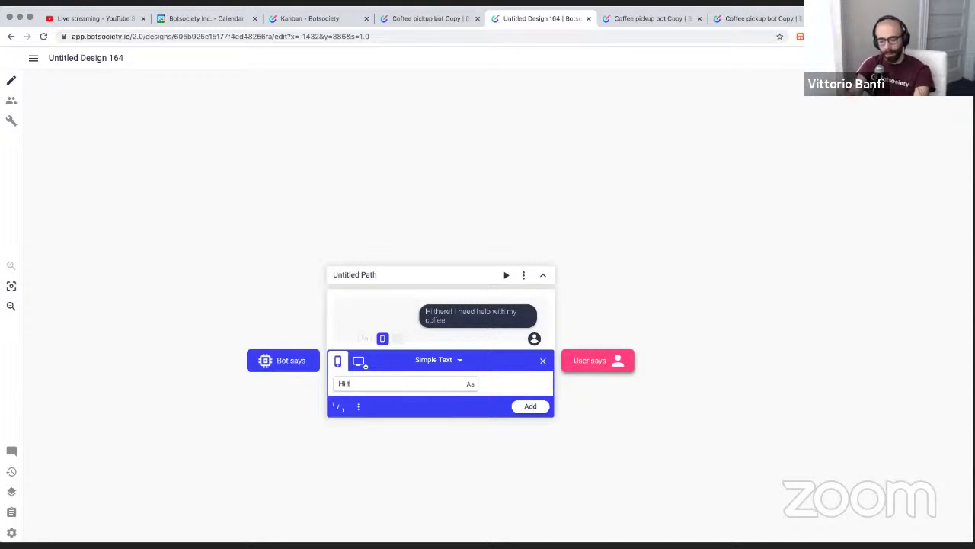
text(here thats a)
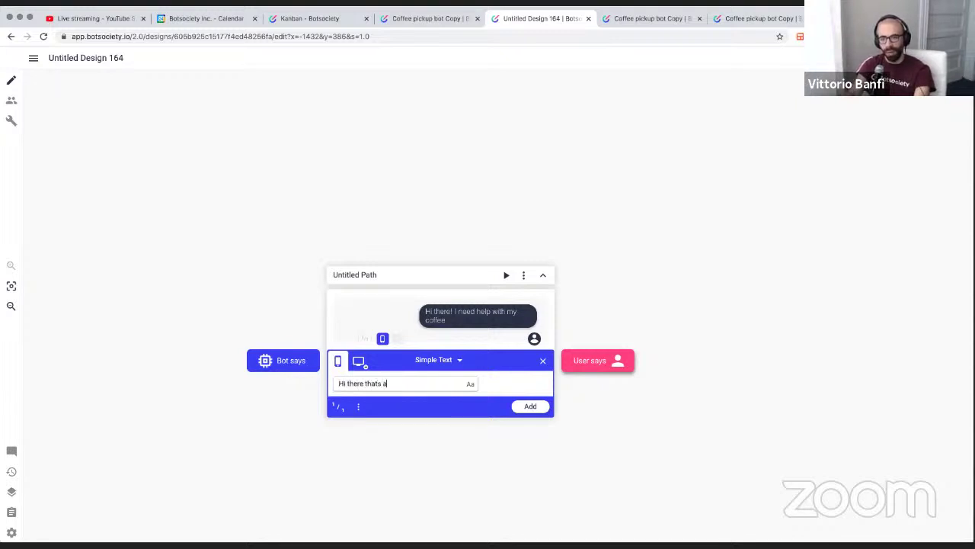
text(wesome! etc)
key(Return)
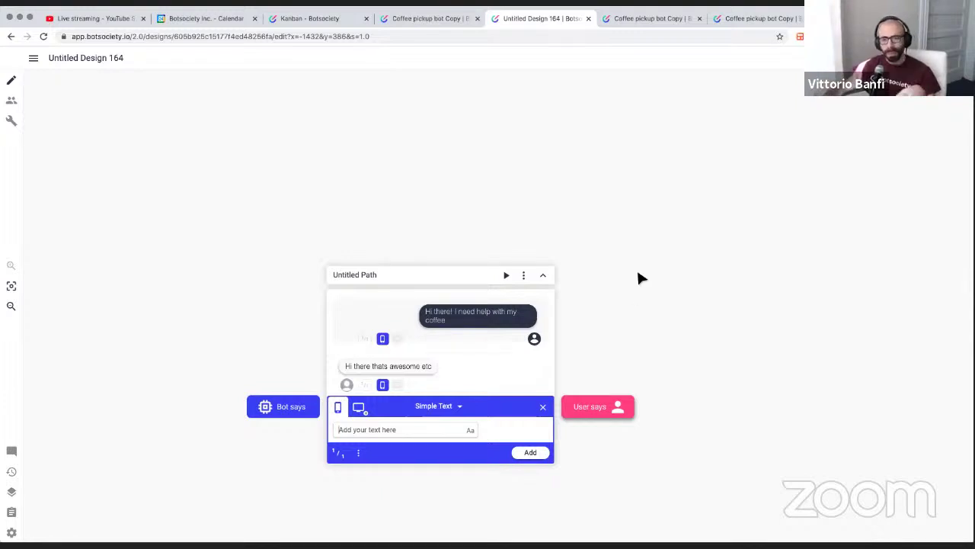
Close the Simple Text editor, keeping the coffee request and bot reply on the path
scroll(635, 279, down, 2)
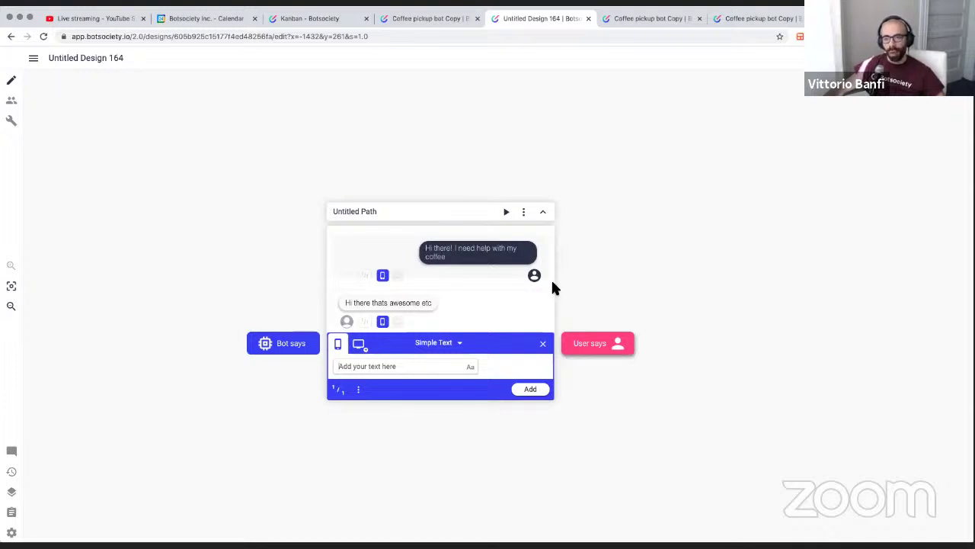
scroll(554, 288, left, 4)
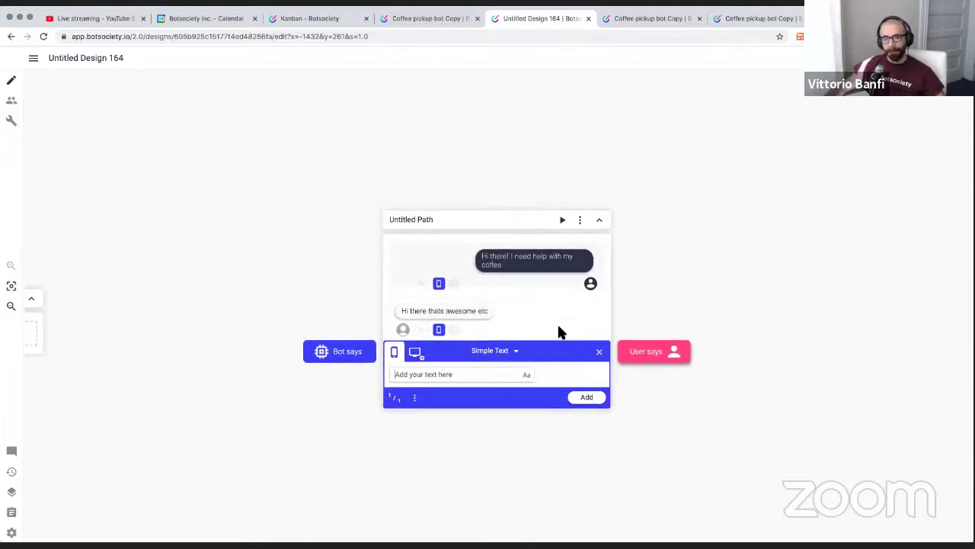
scroll(534, 285, right, 2)
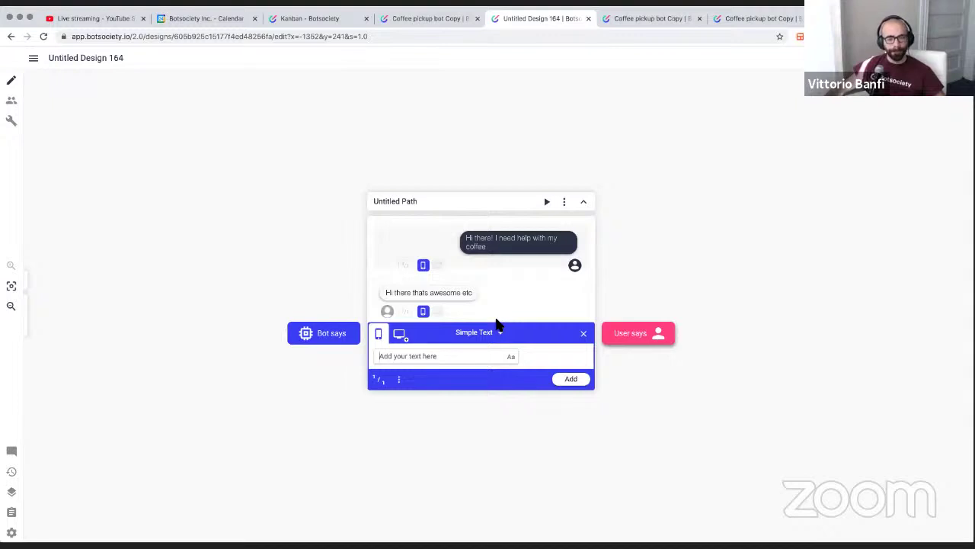
scroll(496, 344, right, 3)
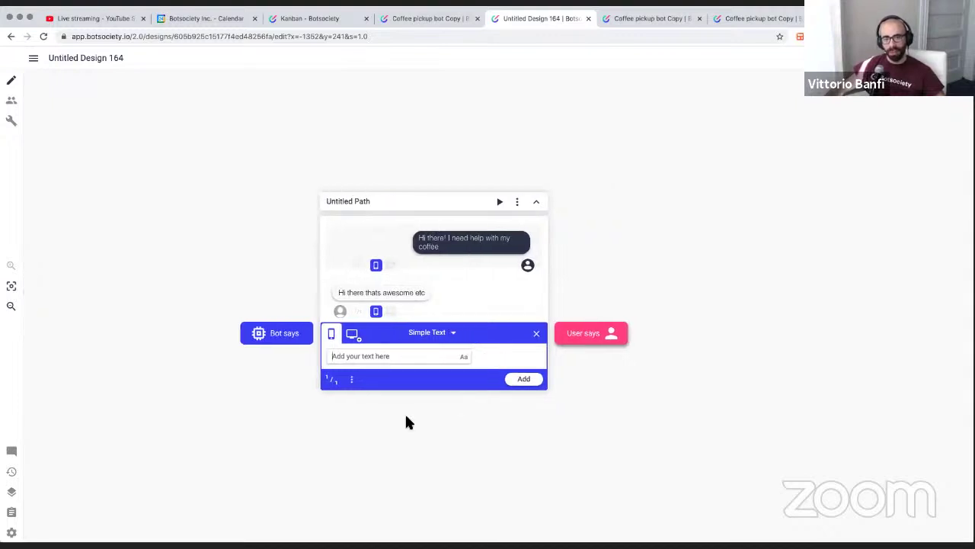
click(537, 334)
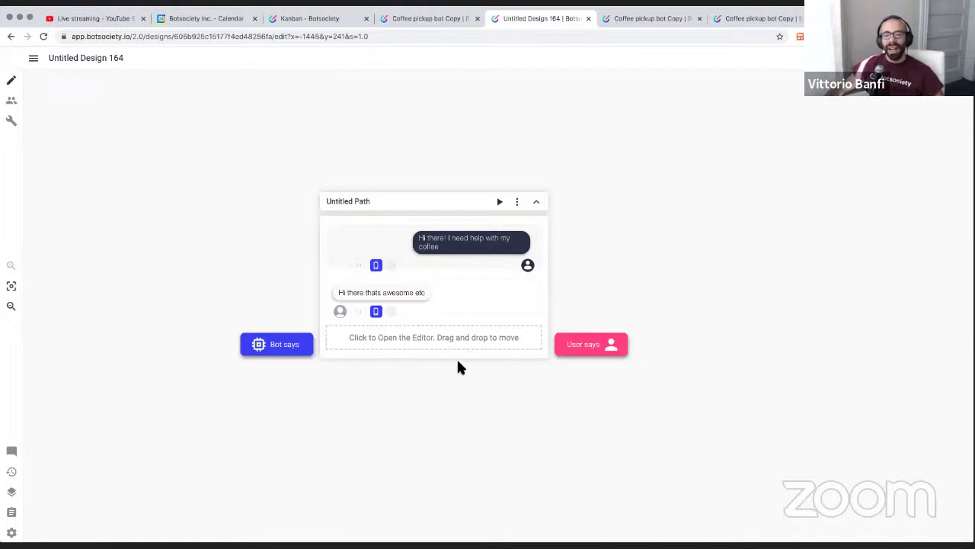
scroll(435, 365, left, 1)
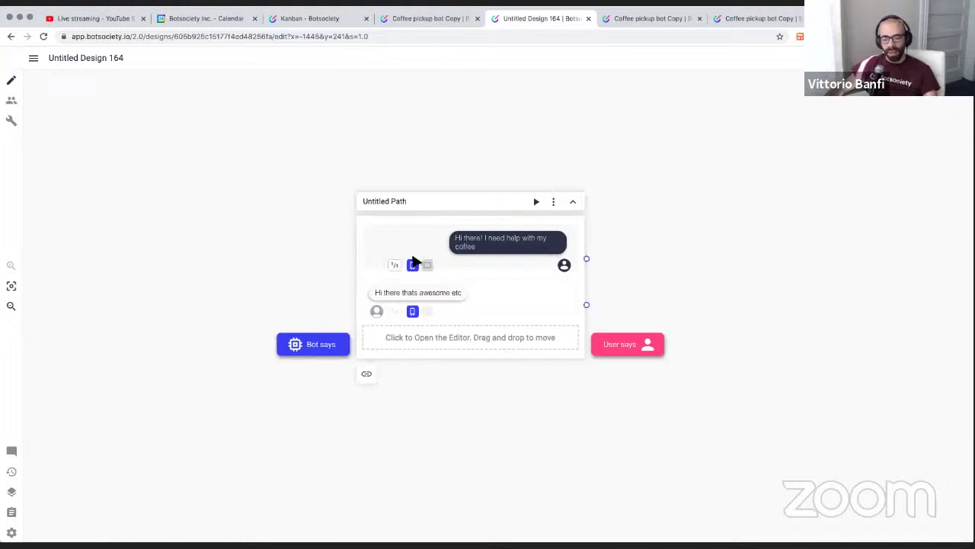
scroll(412, 261, down, 5)
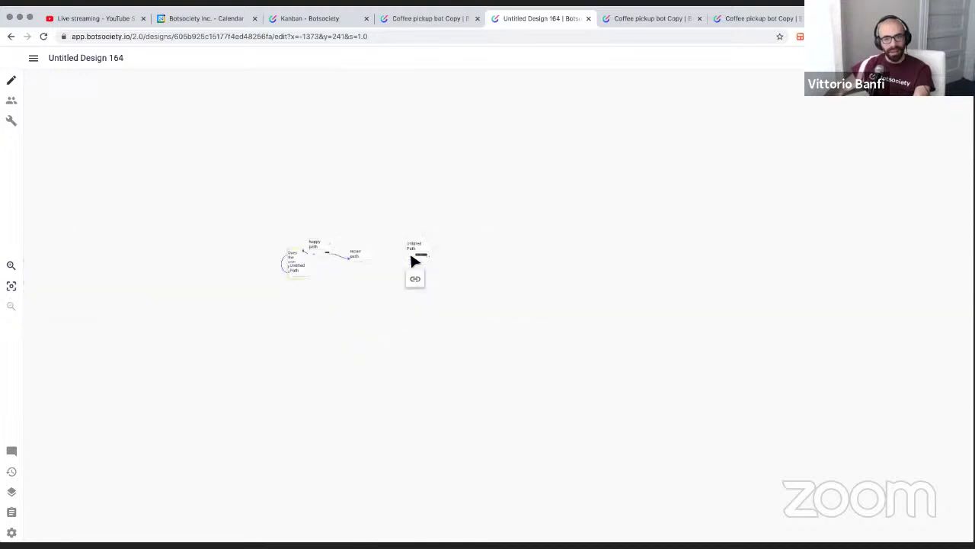
drag(355, 259, 516, 290)
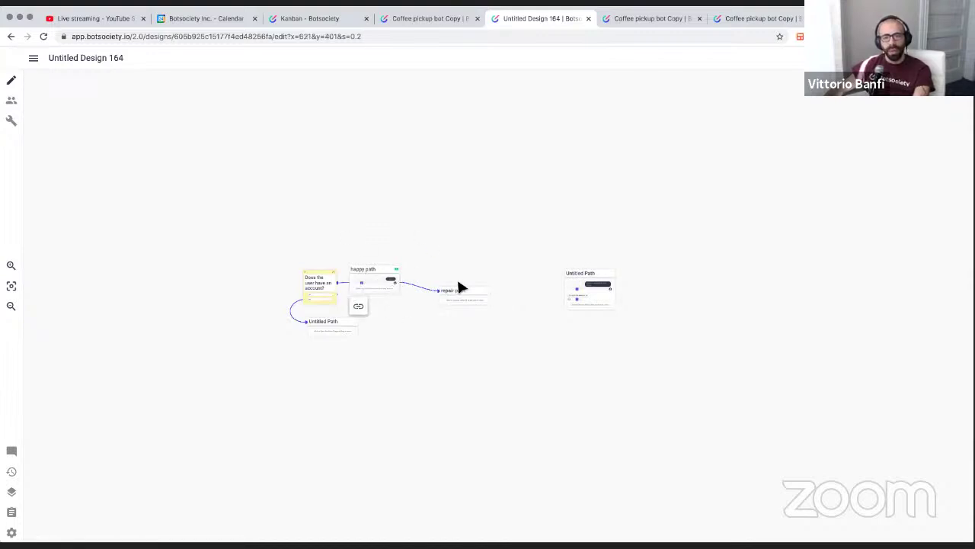
scroll(391, 273, up, 5)
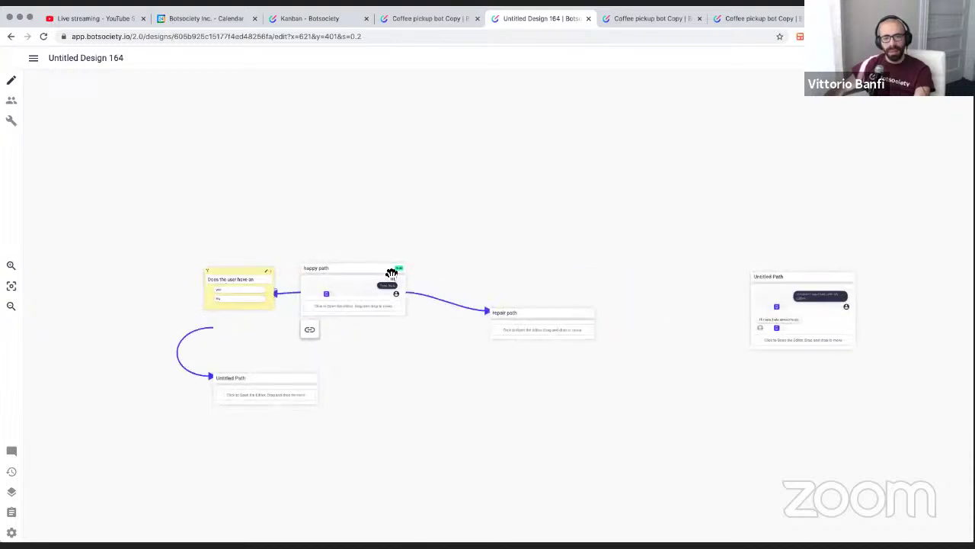
scroll(391, 273, down, 2)
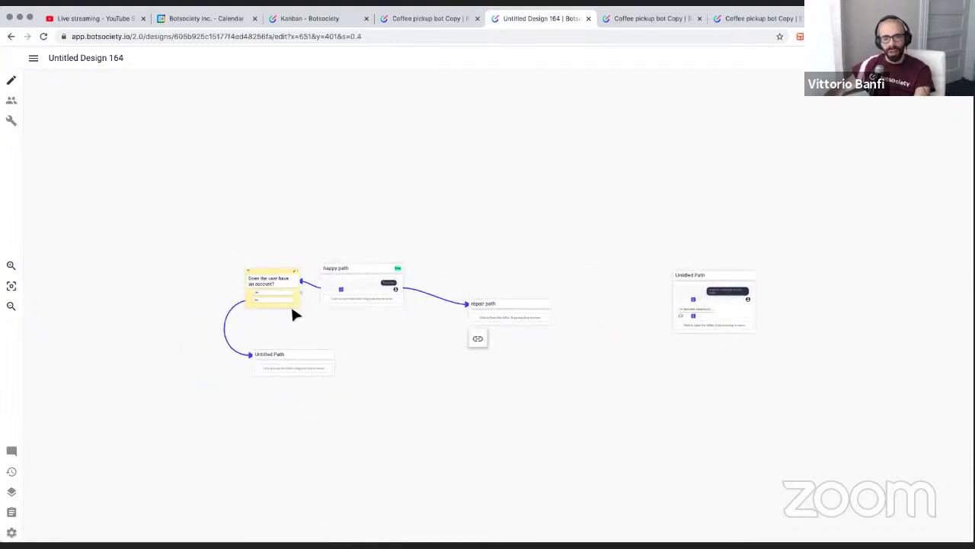
scroll(449, 307, right, 3)
scroll(408, 306, up, 5)
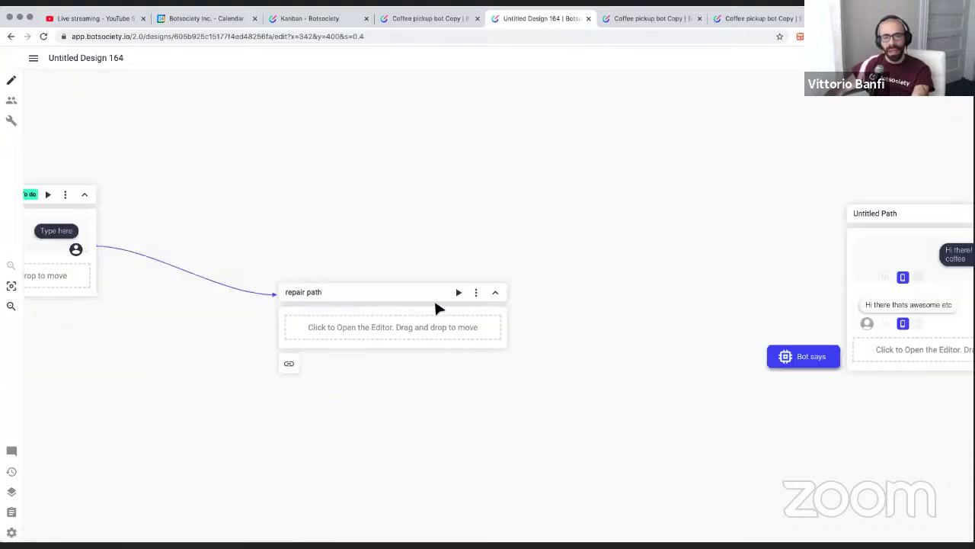
click(476, 292)
mouse_move(489, 335)
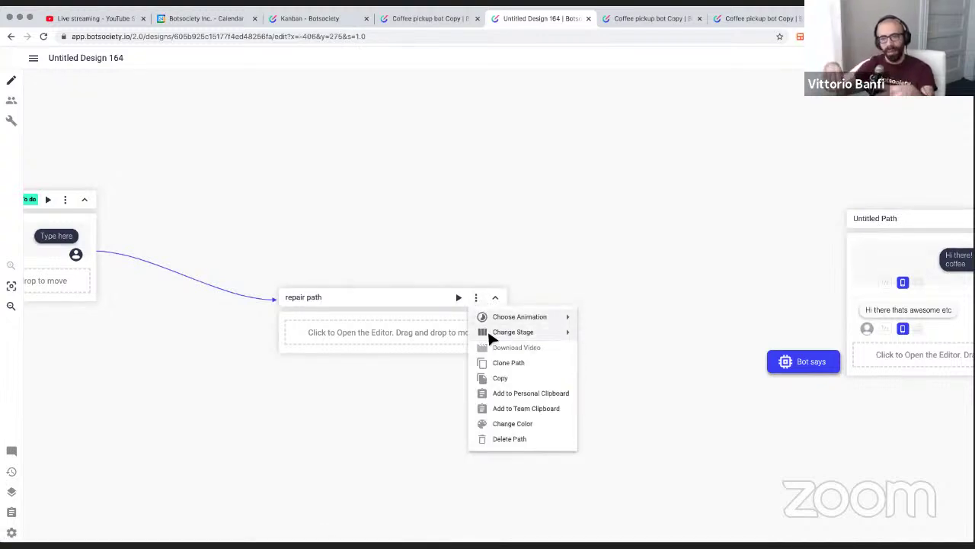
click(406, 233)
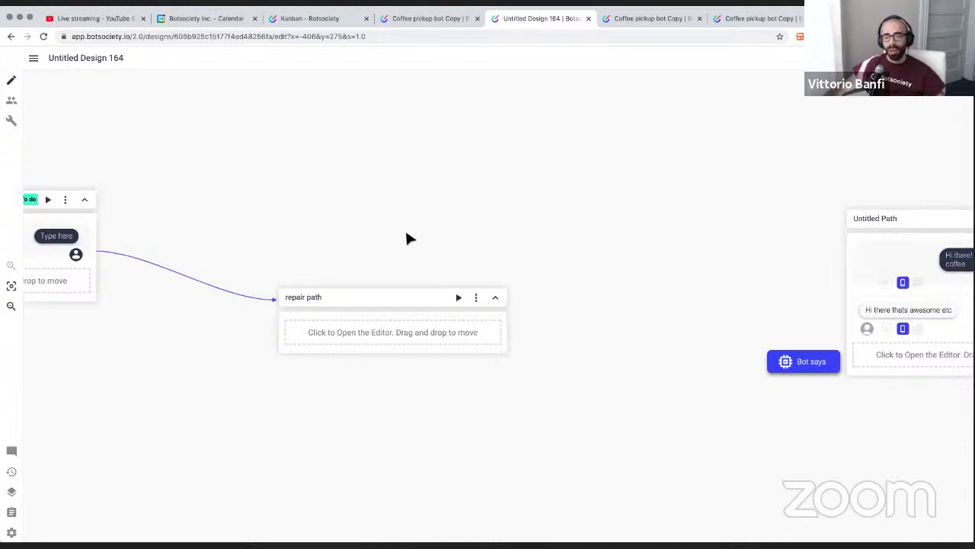
scroll(406, 233, left, 10)
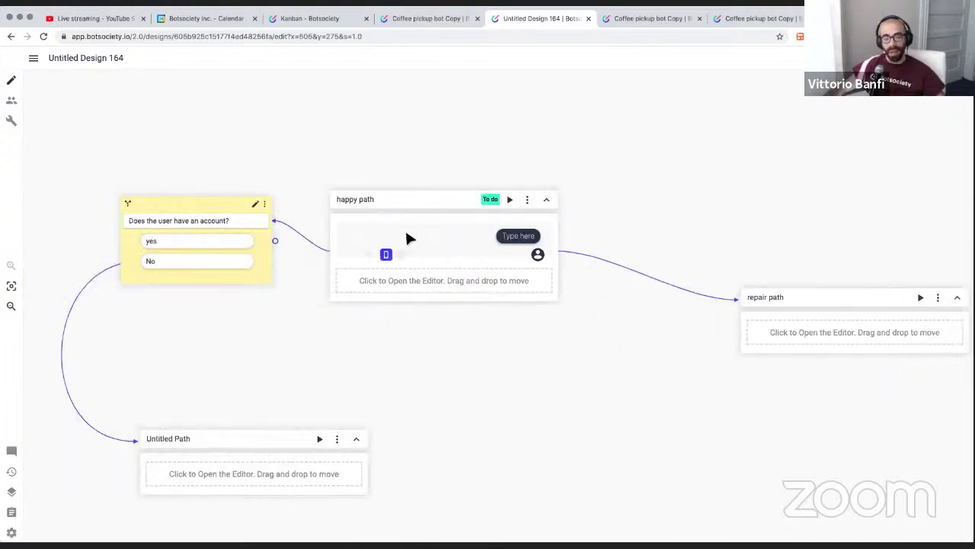
scroll(406, 234, right, 3)
scroll(359, 256, left, 5)
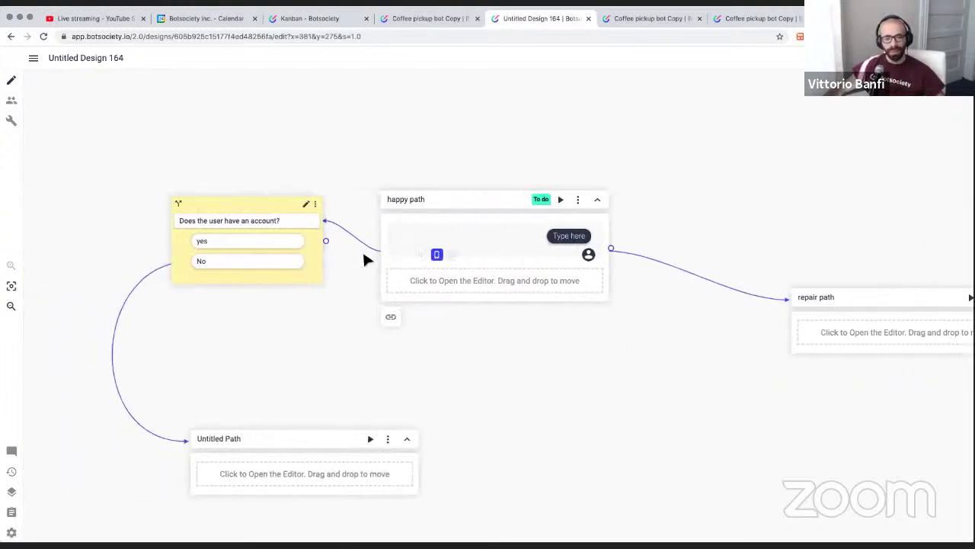
scroll(363, 256, down, 4)
scroll(362, 249, up, 3)
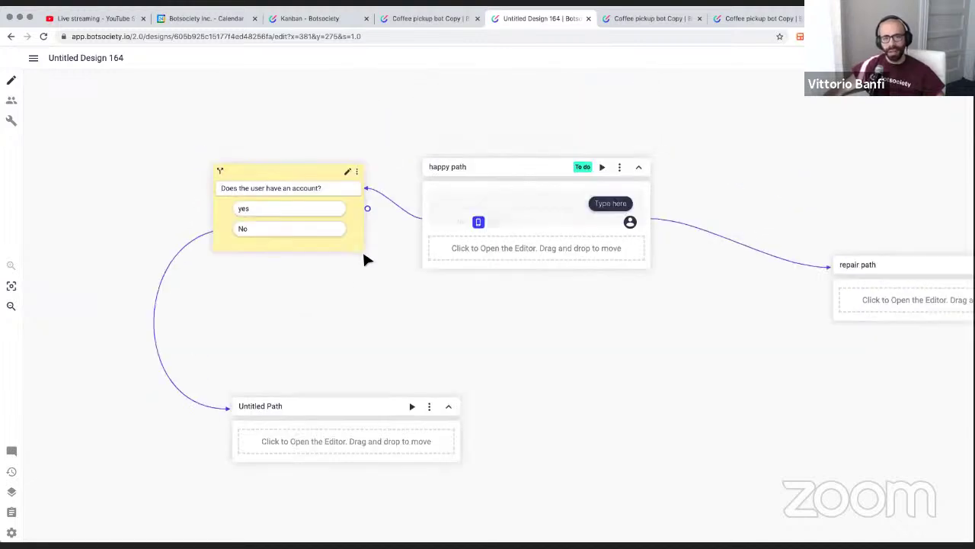
scroll(363, 251, right, 10)
scroll(367, 256, right, 3)
scroll(369, 256, down, 2)
scroll(372, 257, left, 4)
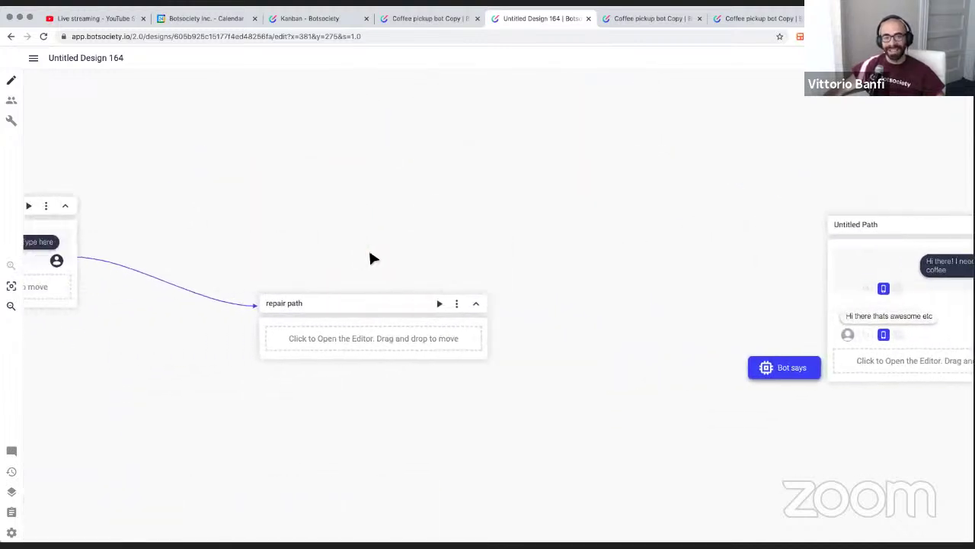
Colour the repair path header bright green (RGB 172, 255, 71)
click(374, 340)
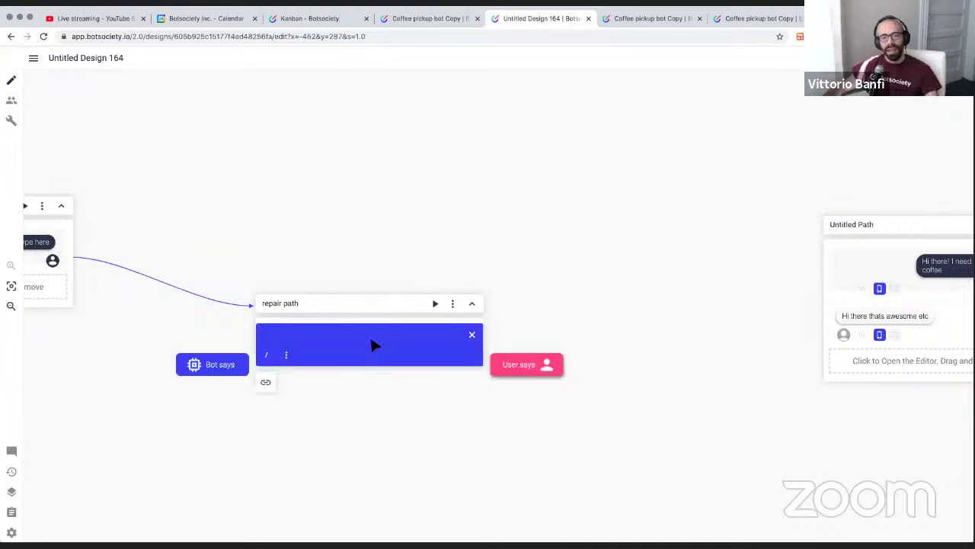
click(452, 303)
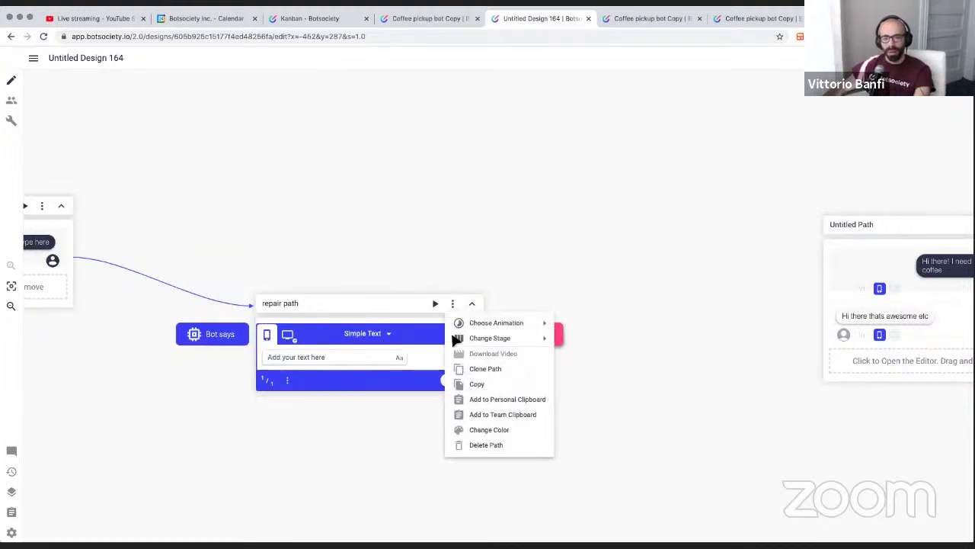
click(488, 431)
drag(536, 376, 546, 376)
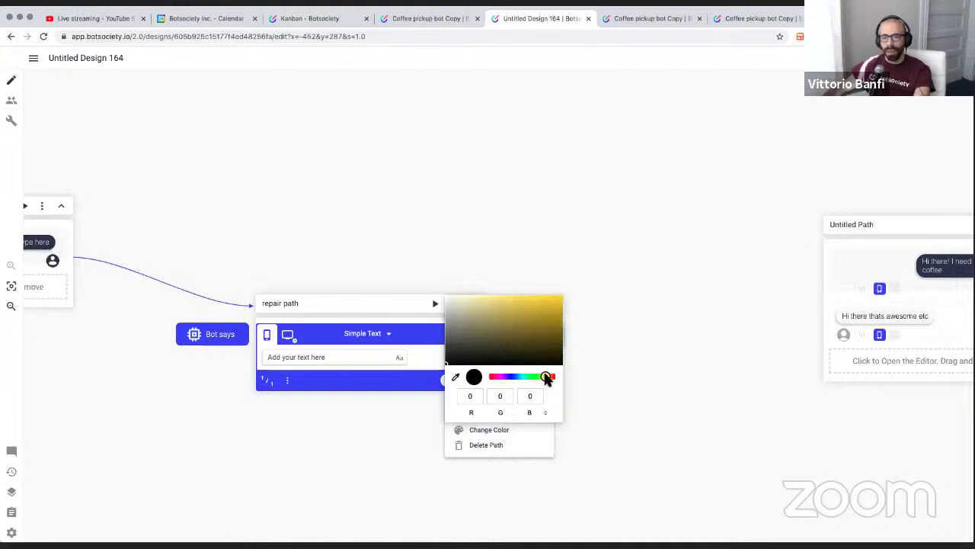
click(525, 300)
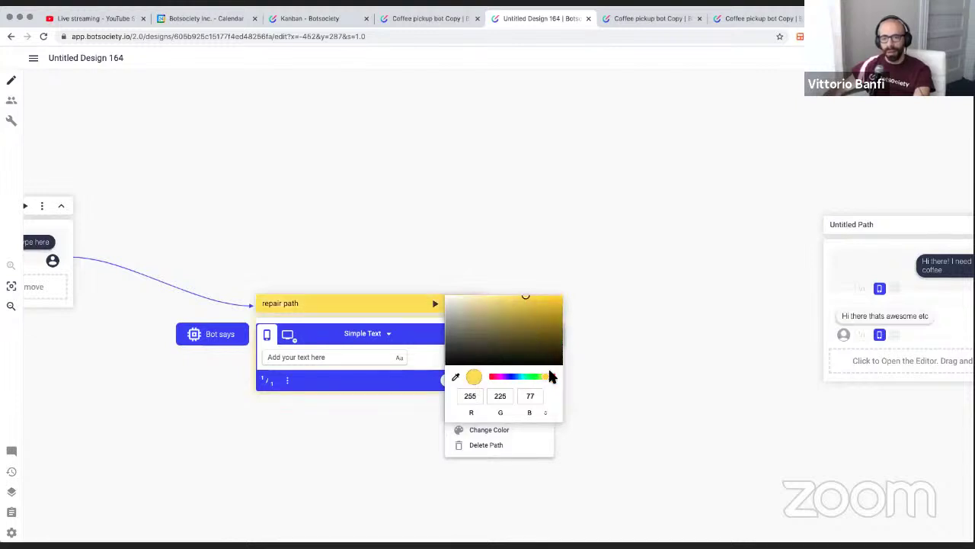
click(547, 377)
click(533, 300)
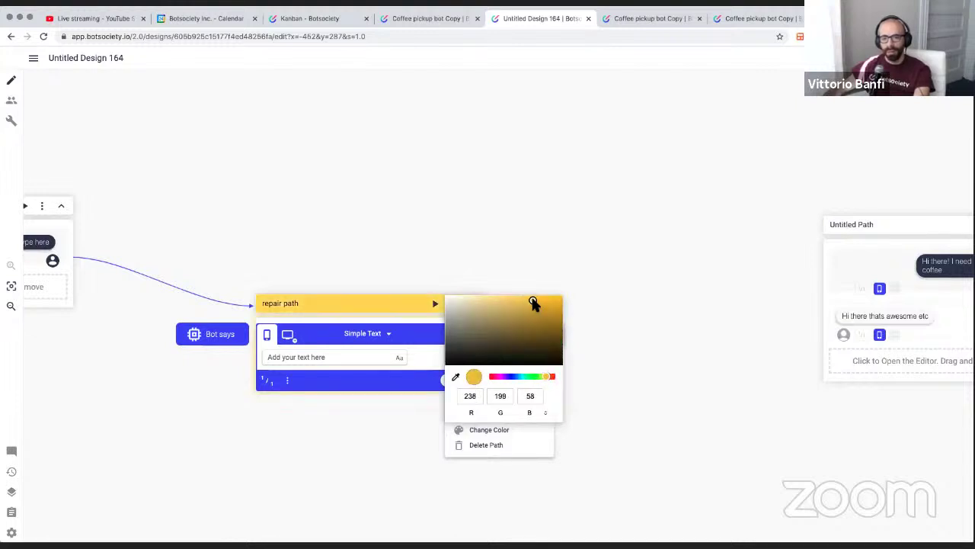
click(389, 434)
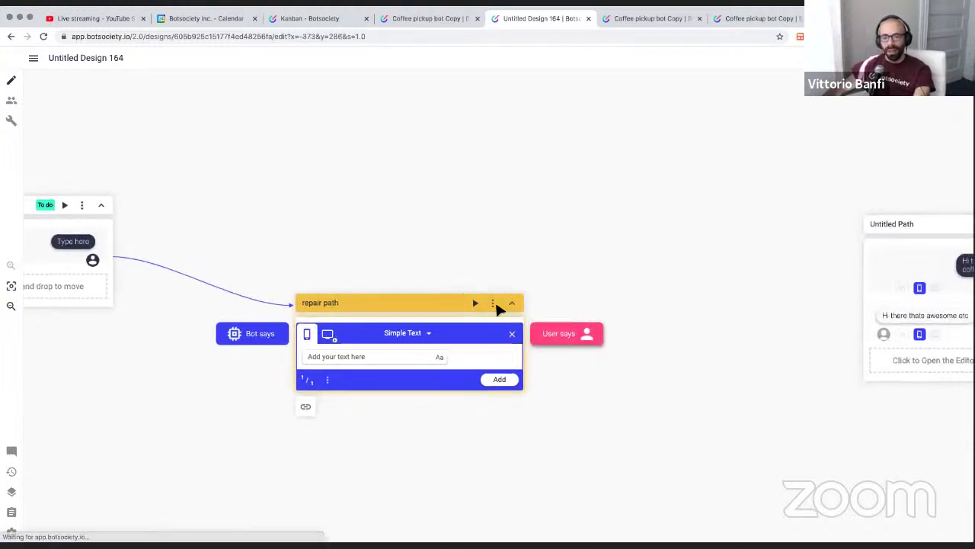
click(492, 303)
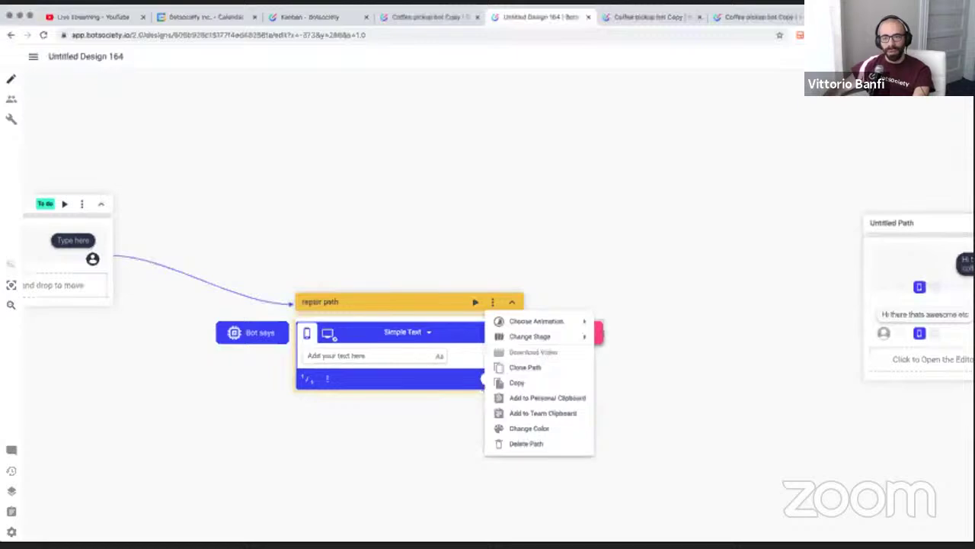
drag(517, 313, 584, 298)
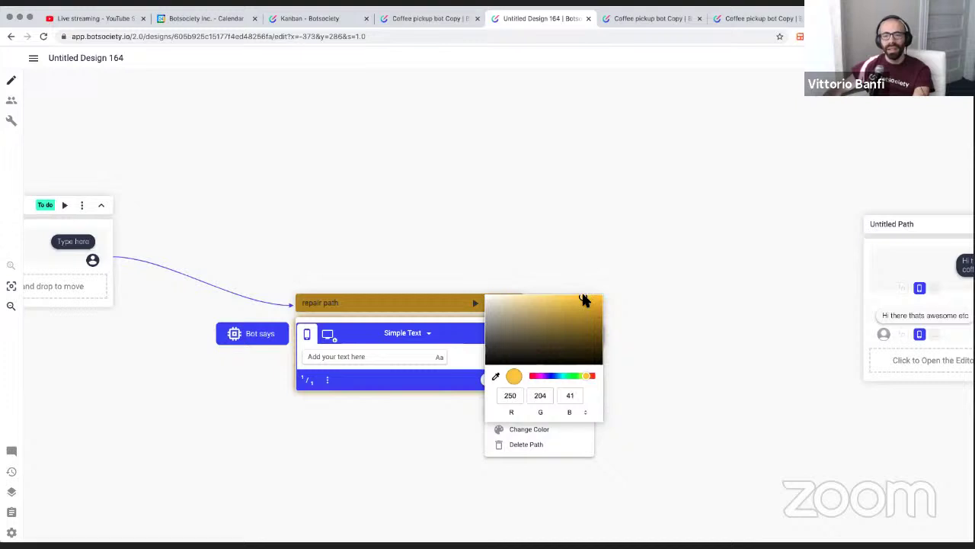
click(583, 377)
drag(583, 377, 579, 375)
drag(551, 300, 577, 295)
click(413, 218)
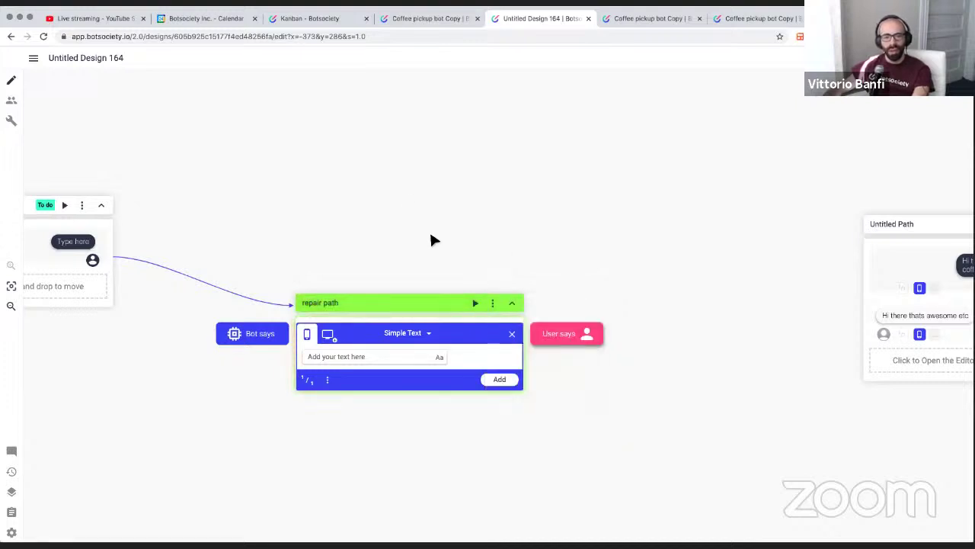
Move the green repair path card lower, below and right of happy path
scroll(432, 235, down, 3)
scroll(429, 230, down, 3)
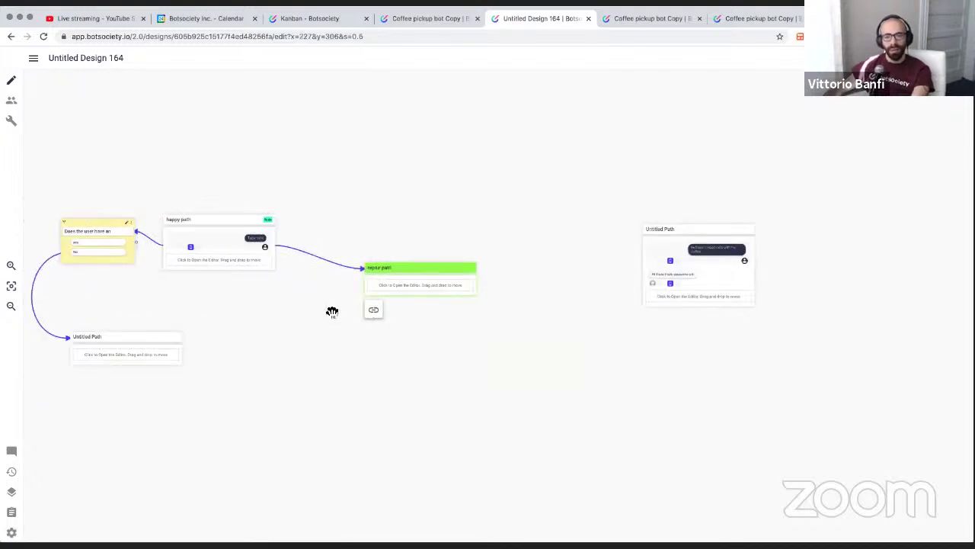
drag(333, 312, 390, 307)
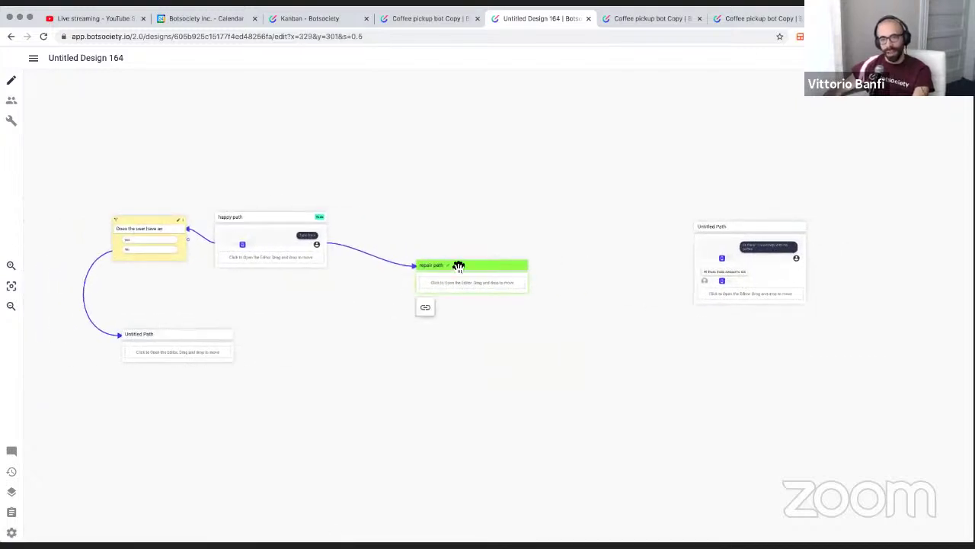
drag(459, 263, 400, 306)
scroll(302, 351, left, 2)
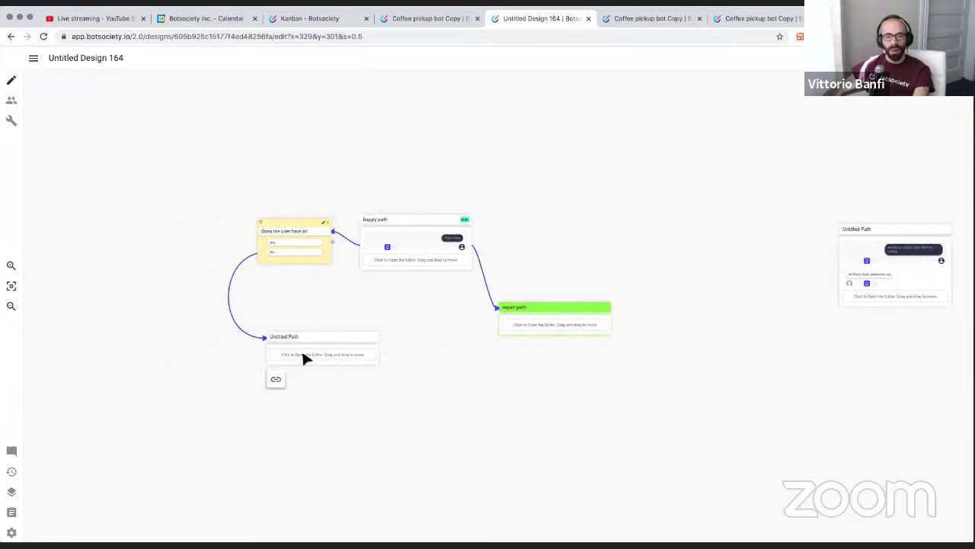
scroll(302, 348, right, 4)
scroll(452, 296, left, 4)
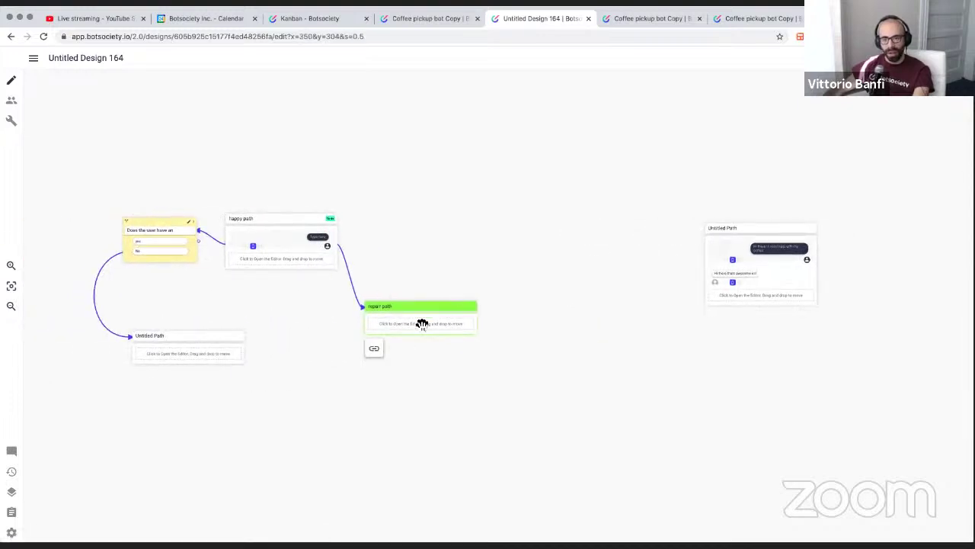
scroll(421, 324, left, 1)
scroll(421, 324, right, 1)
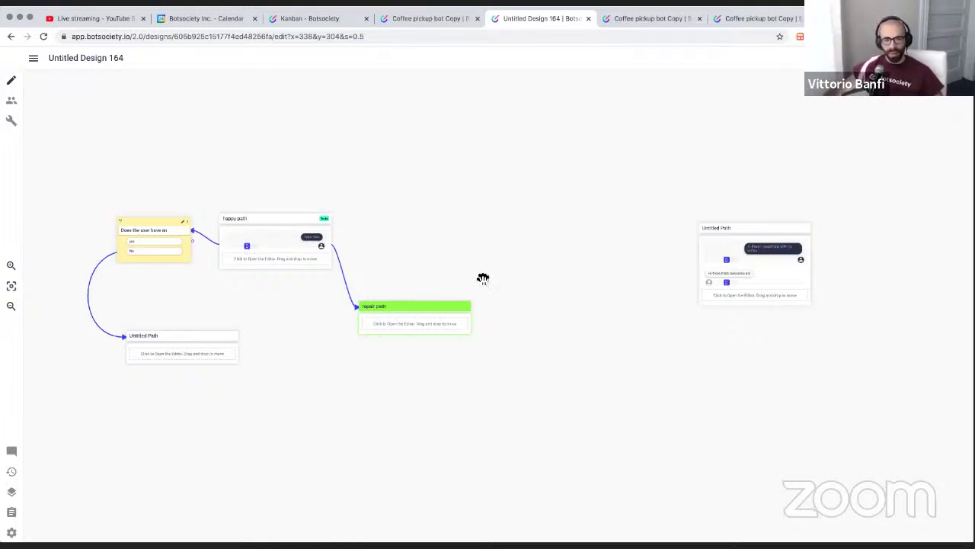
scroll(349, 301, left, 3)
scroll(340, 299, down, 5)
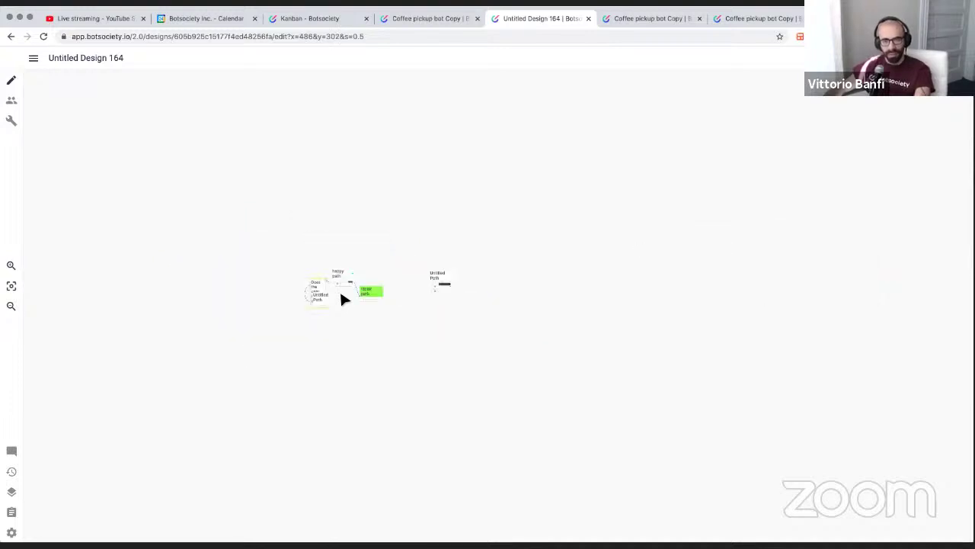
scroll(340, 298, up, 3)
drag(363, 295, 457, 313)
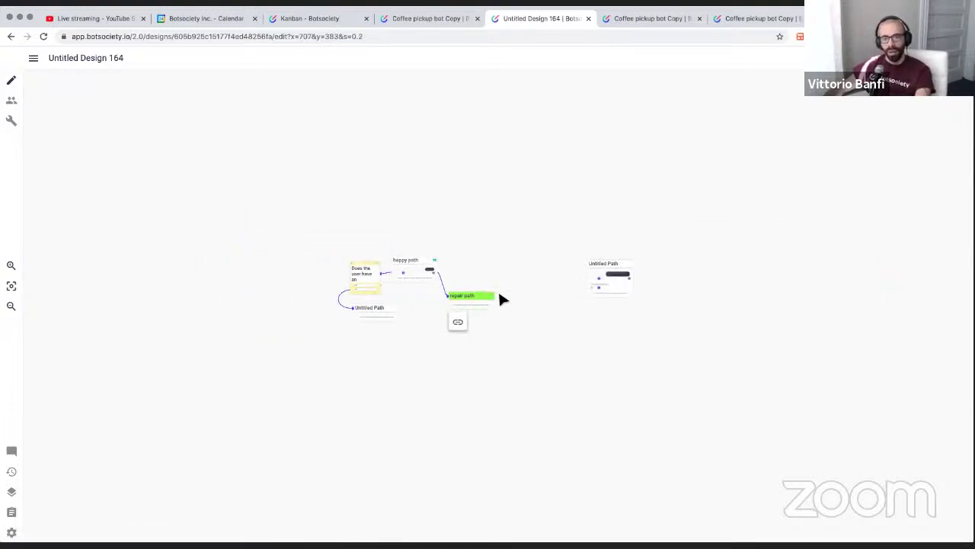
scroll(493, 304, up, 5)
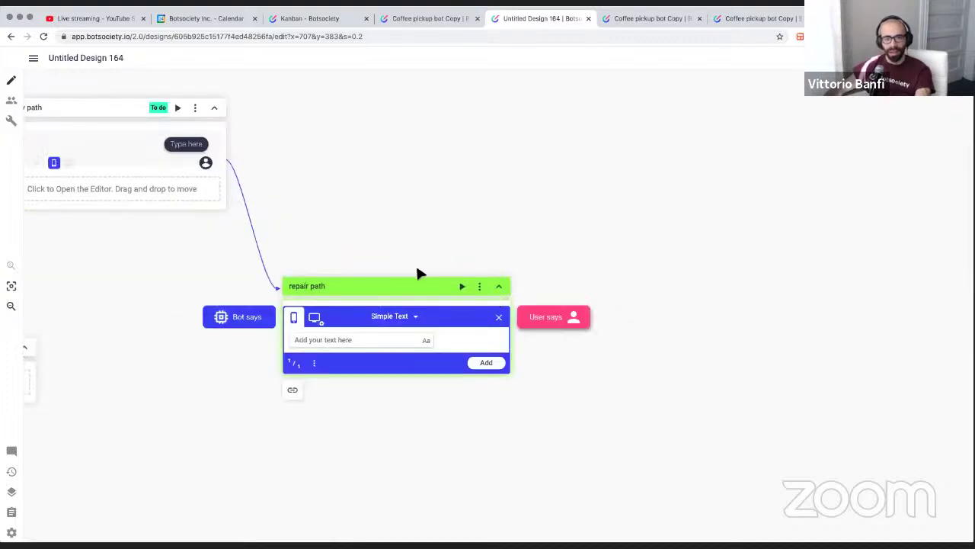
scroll(419, 261, left, 3)
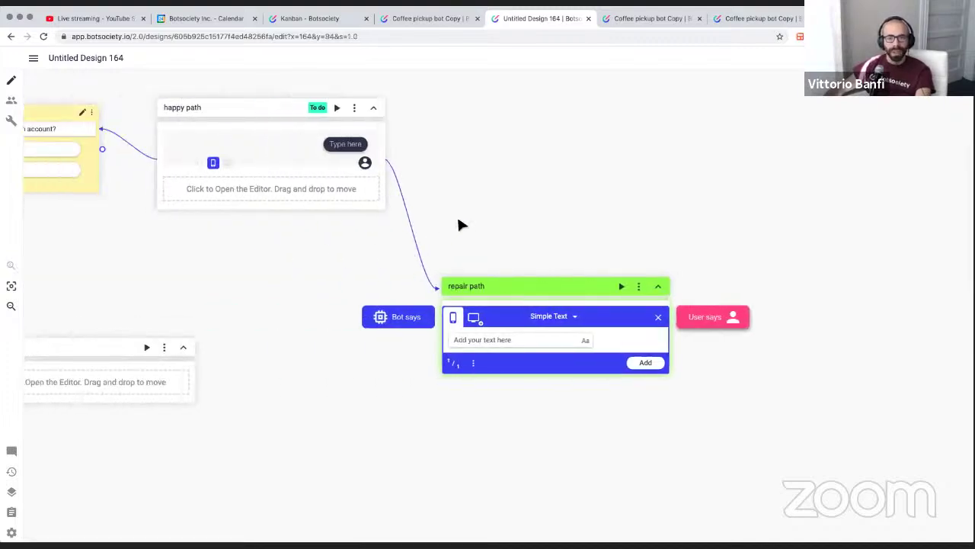
scroll(458, 228, right, 3)
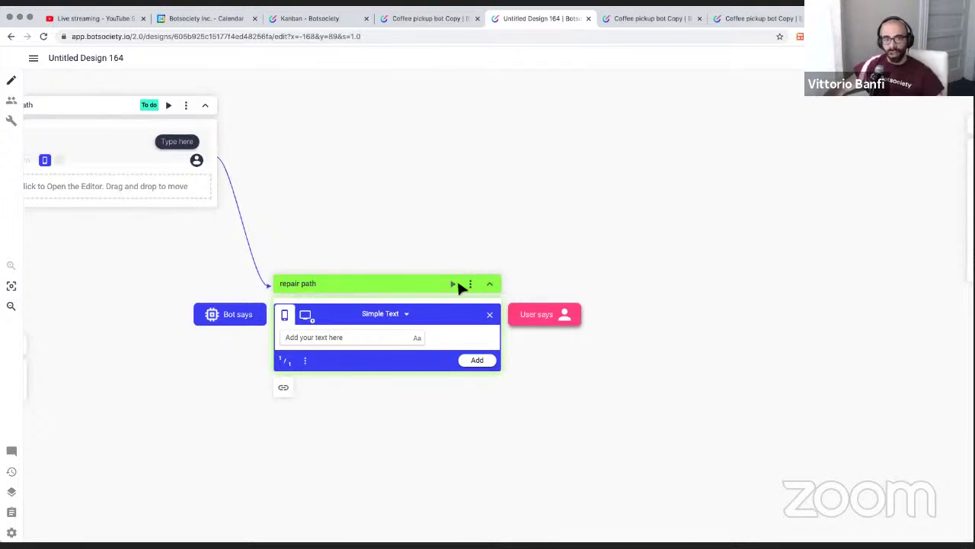
click(470, 285)
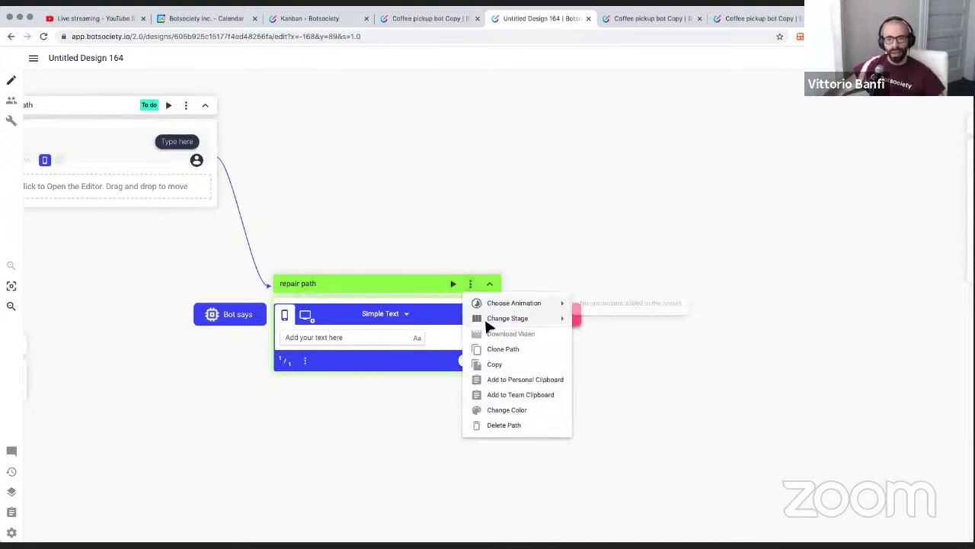
mouse_move(486, 320)
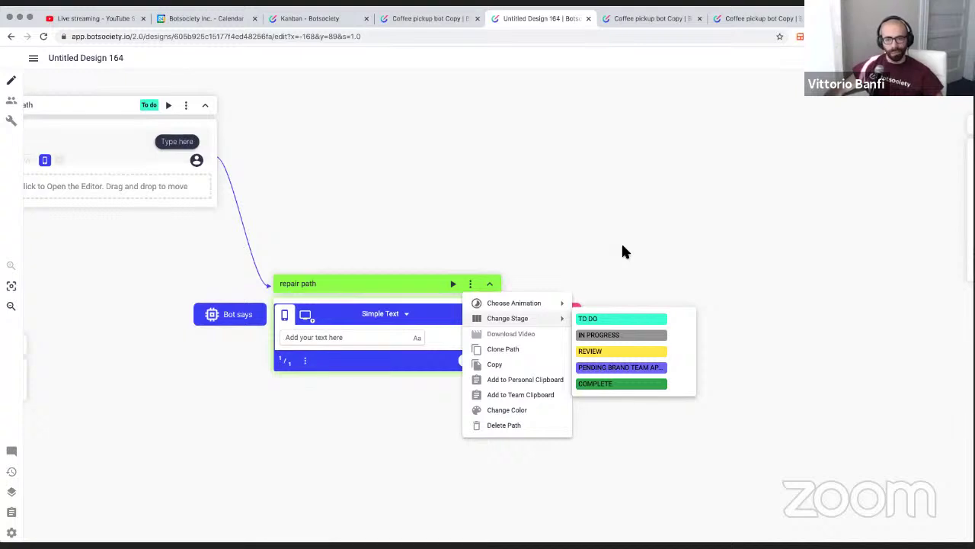
click(591, 210)
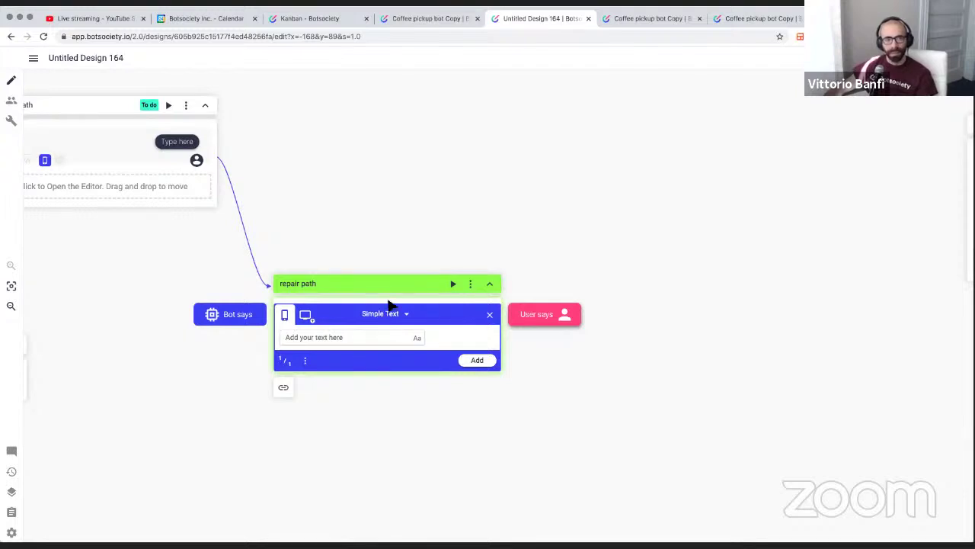
scroll(381, 298, left, 3)
scroll(383, 299, right, 1)
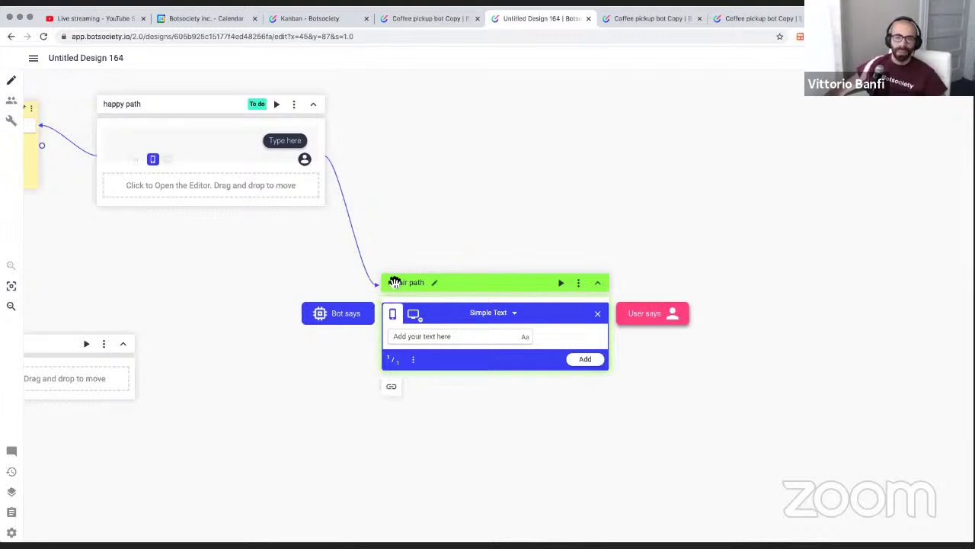
scroll(399, 287, left, 10)
scroll(401, 289, right, 8)
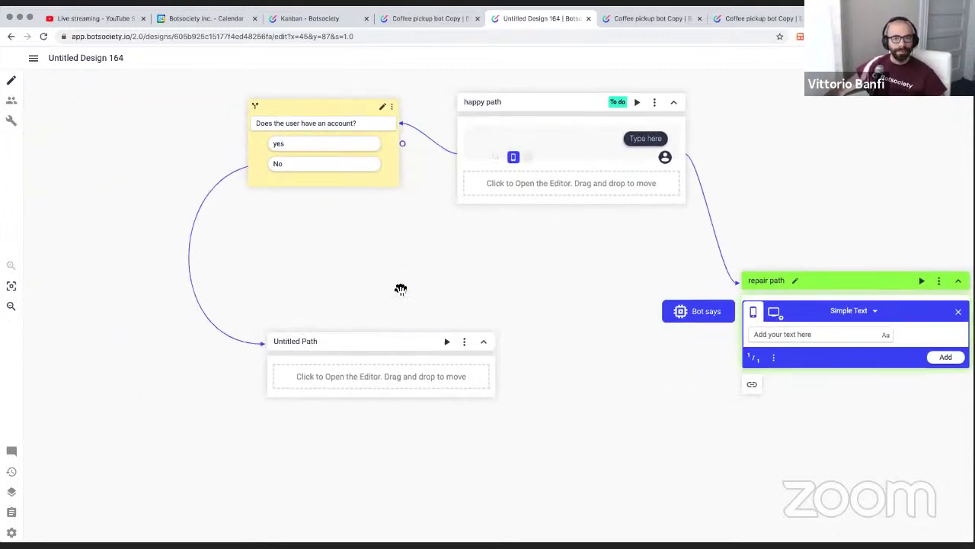
scroll(381, 329, right, 2)
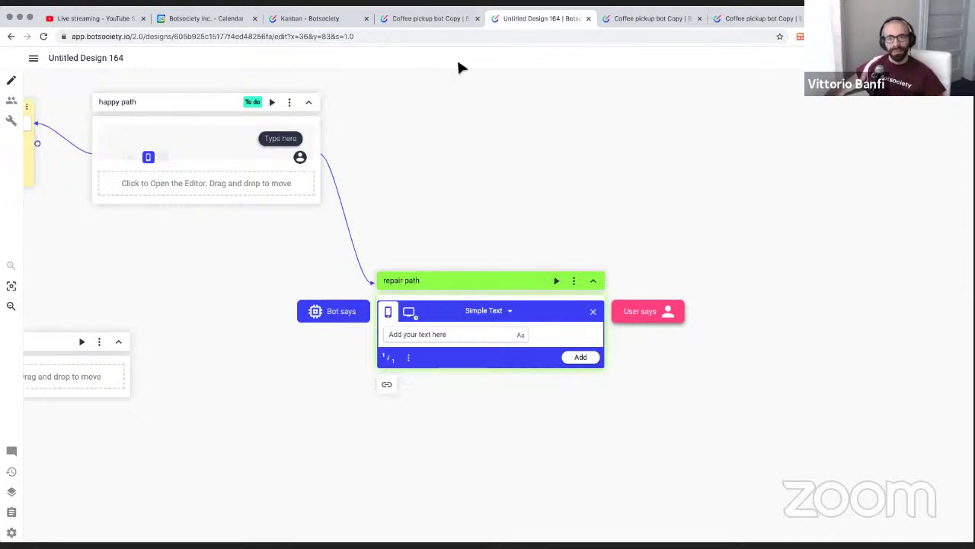
Open the Coffee pickup bot Copy design and check the Coffee Options entry in the Personal clipboard
click(414, 20)
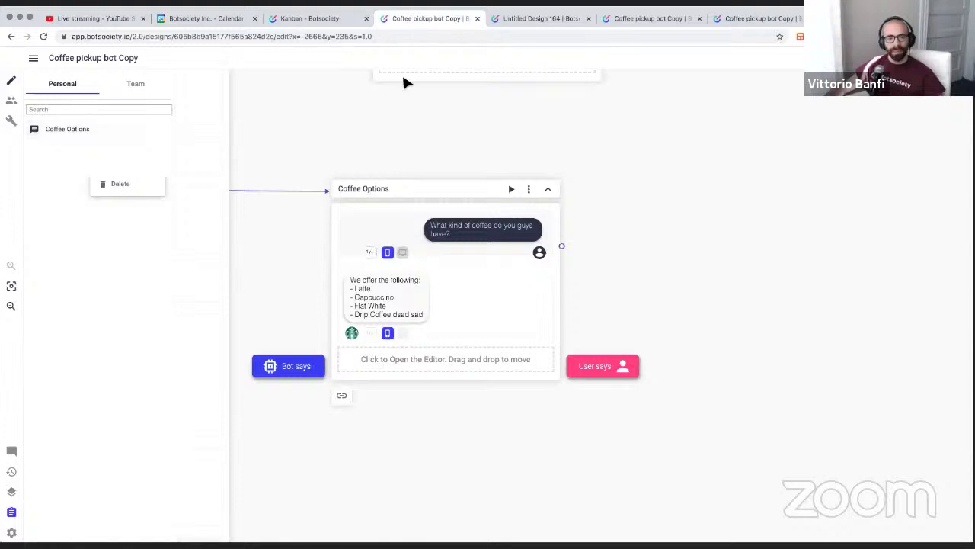
scroll(403, 264, left, 6)
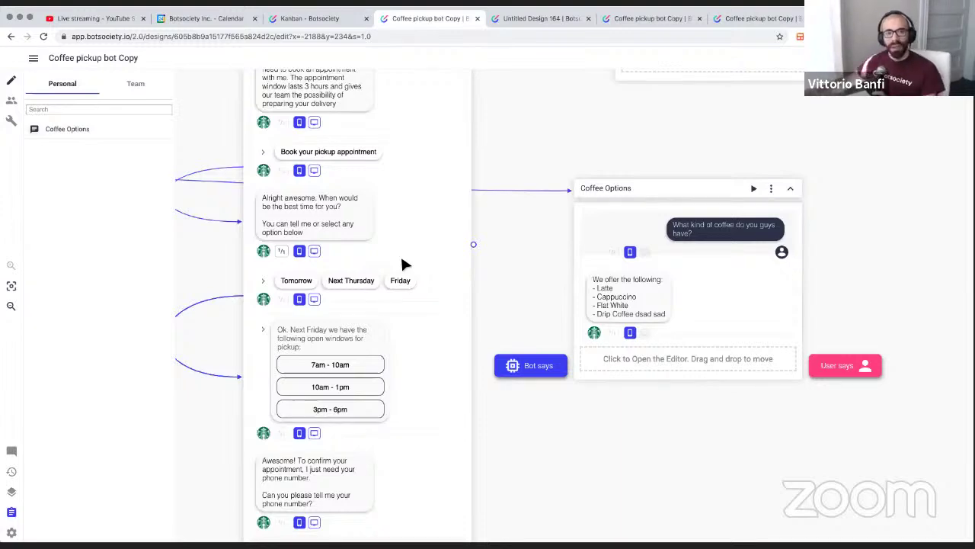
scroll(403, 263, up, 1)
scroll(431, 208, up, 3)
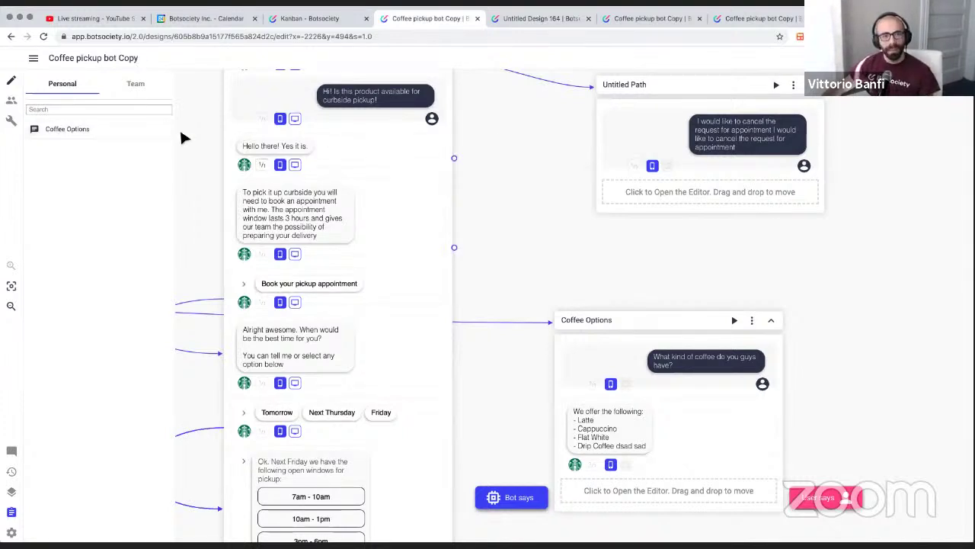
mouse_move(80, 123)
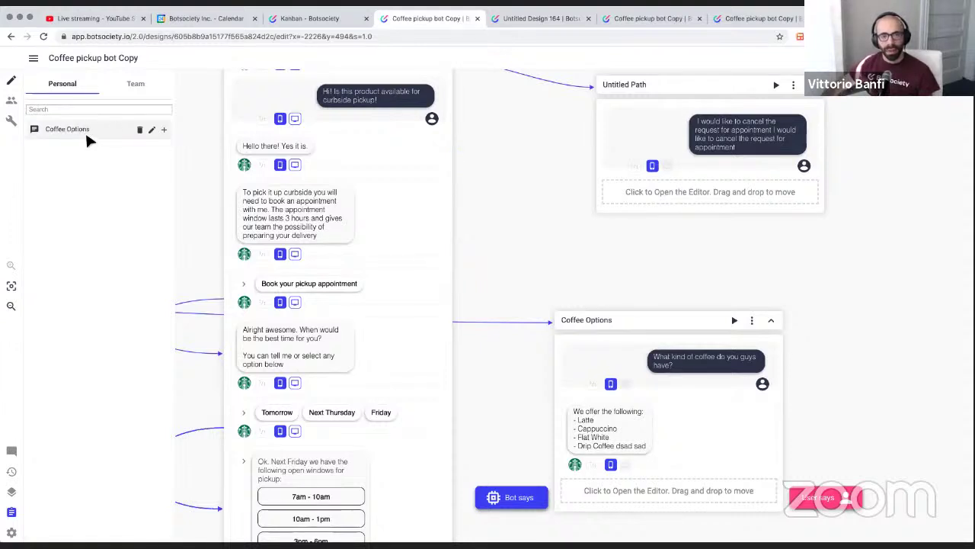
click(151, 130)
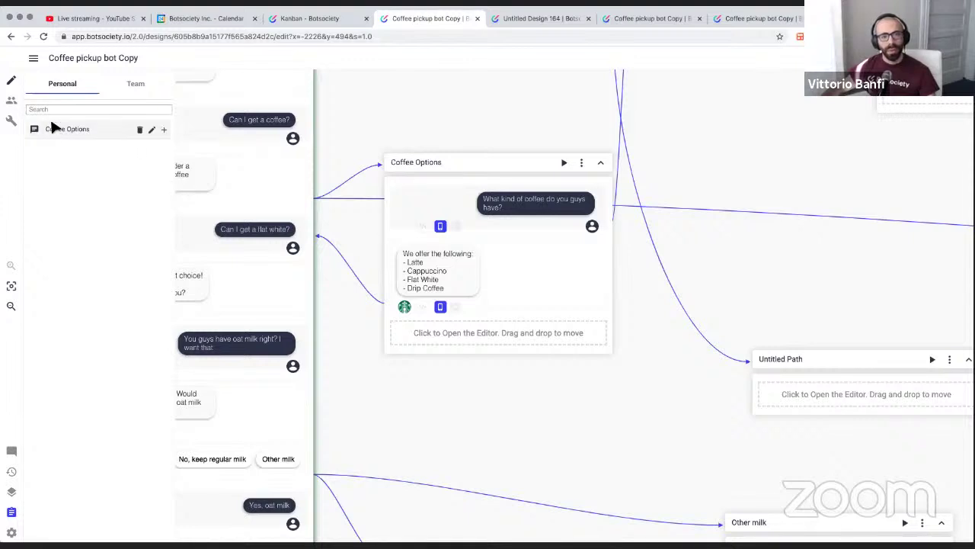
mouse_move(110, 118)
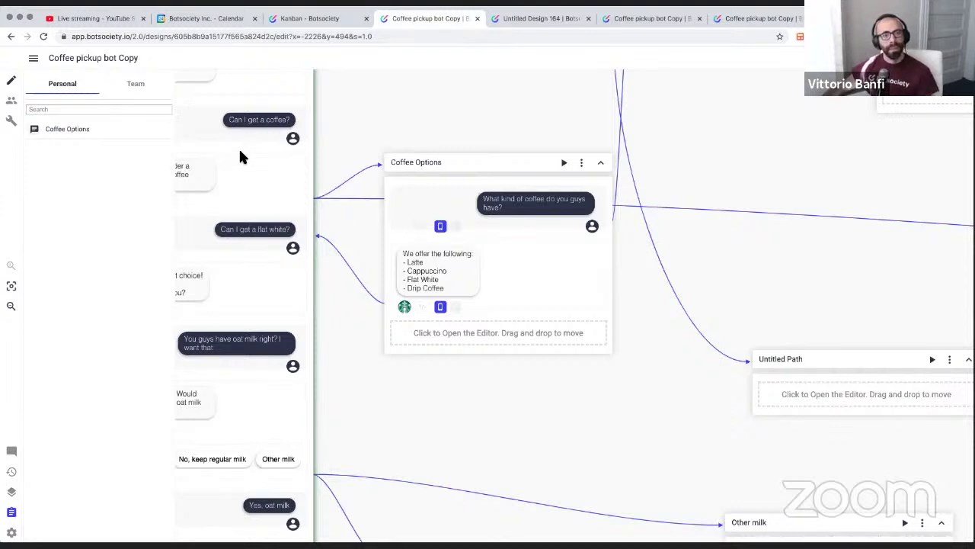
scroll(279, 174, left, 2)
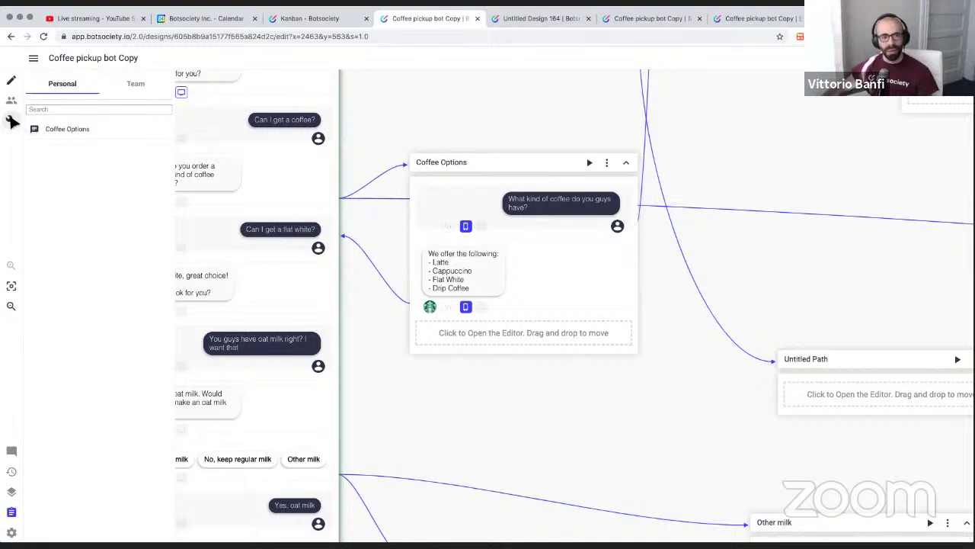
Open Build & Export and list targets: Dialogflow ES, Dialogflow CX, Rasa, Export CSV, Custom (API)
click(11, 120)
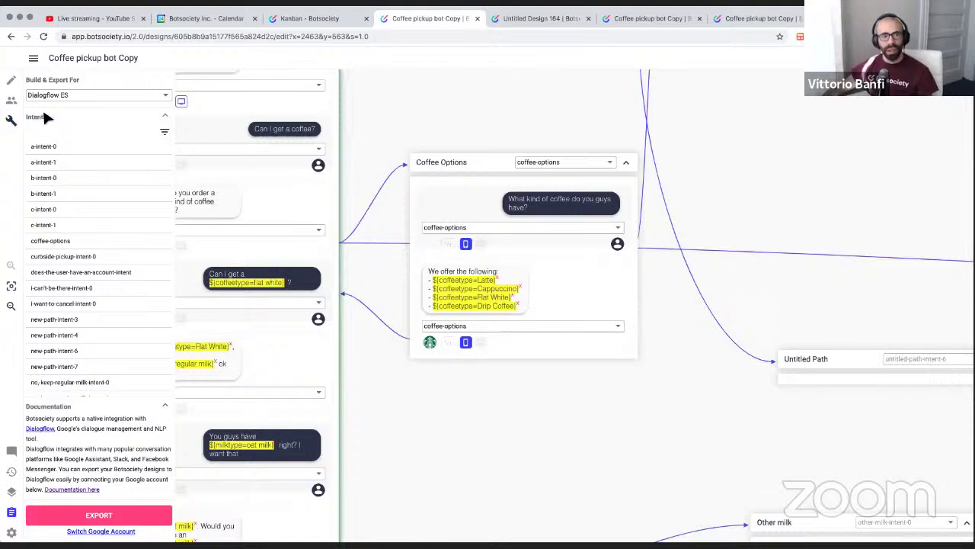
click(95, 96)
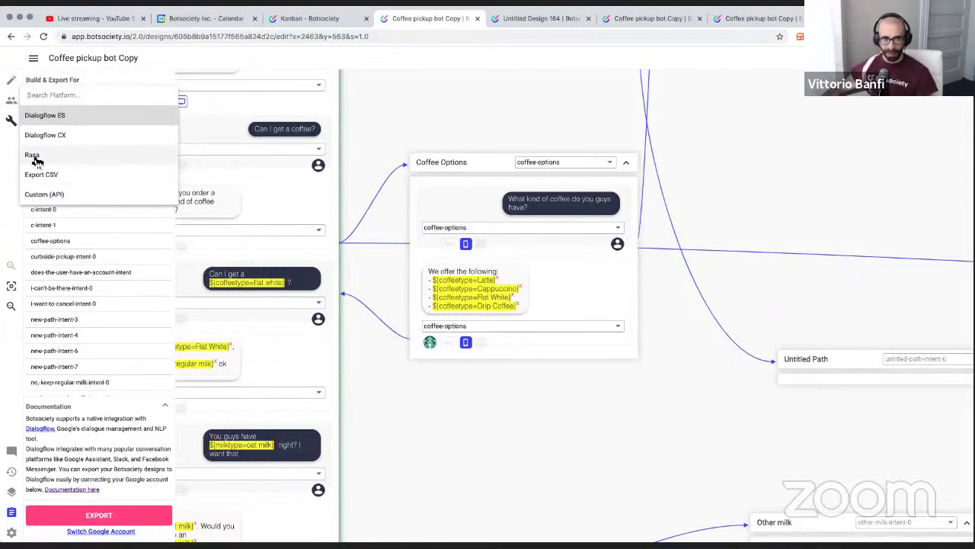
Try the Custom (API) export target, then return to Dialogflow ES to list the design's intents
click(74, 196)
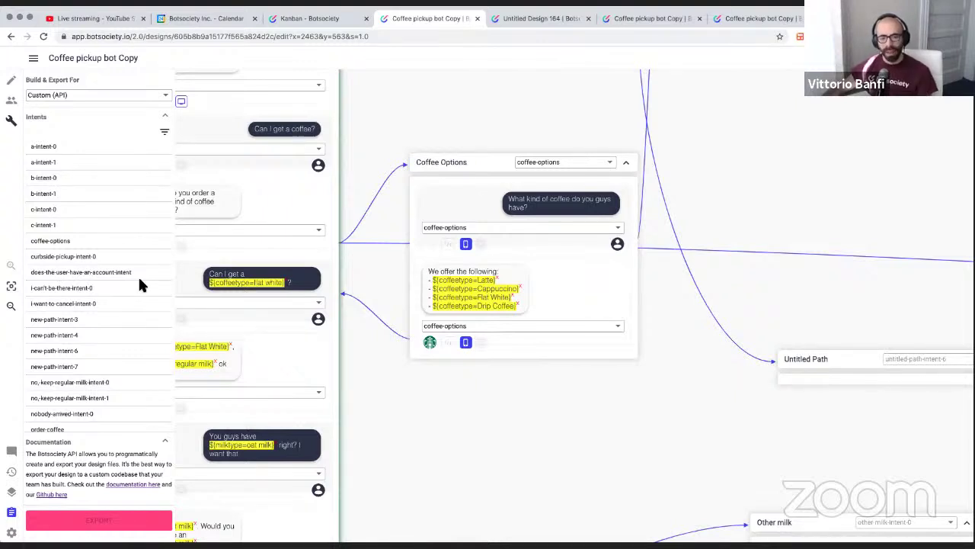
click(115, 95)
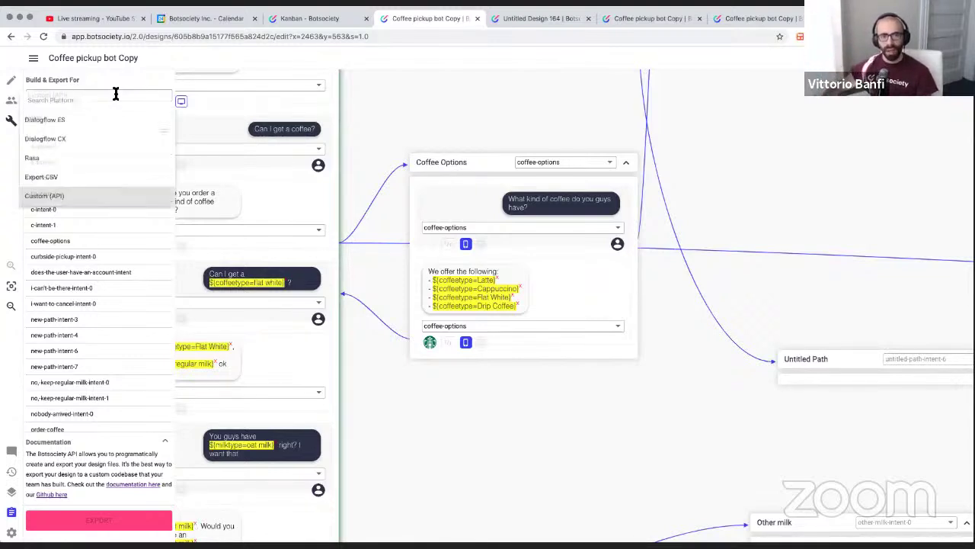
click(82, 122)
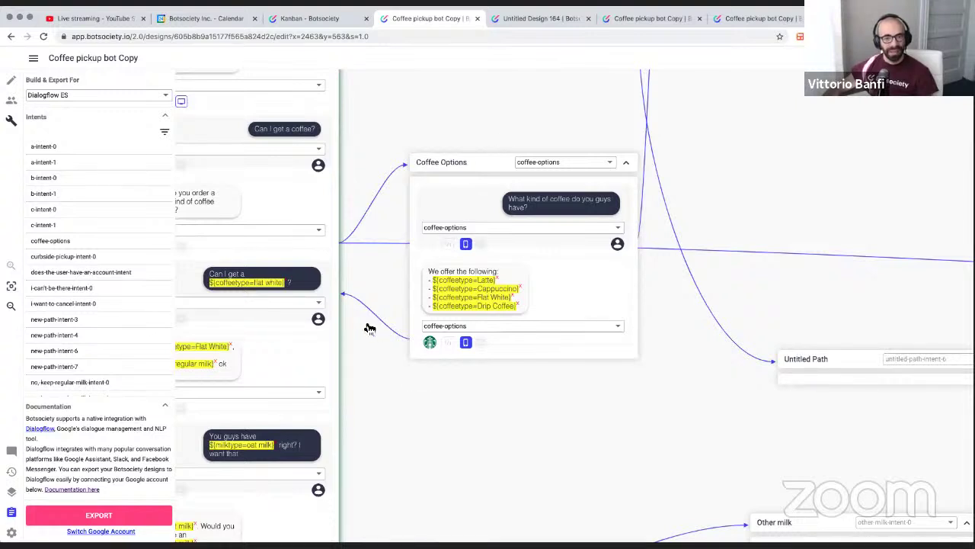
click(460, 524)
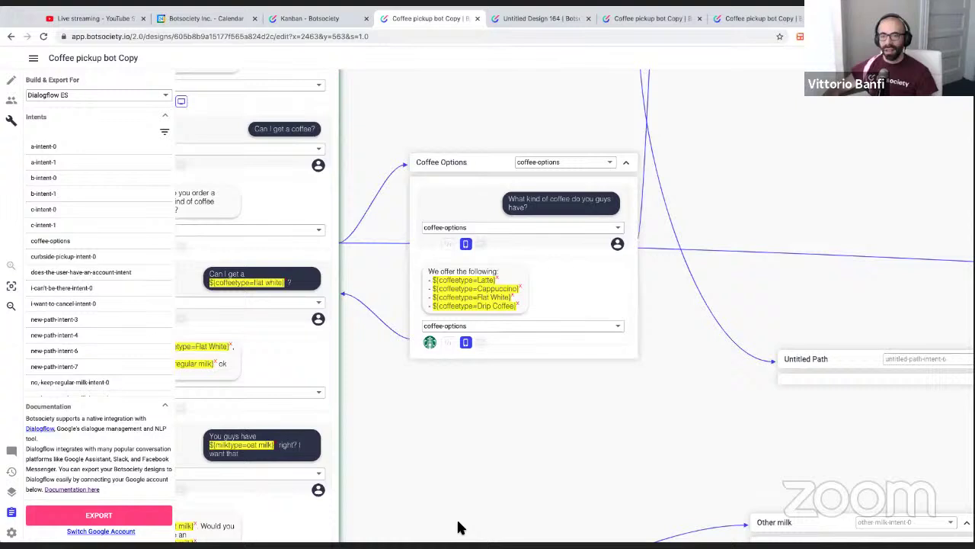
click(559, 451)
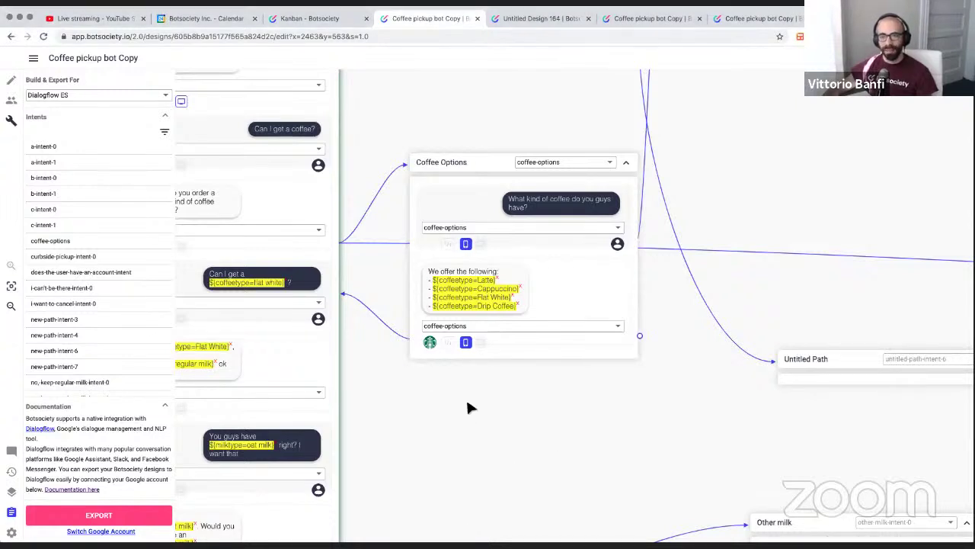
scroll(468, 404, left, 5)
scroll(467, 407, right, 3)
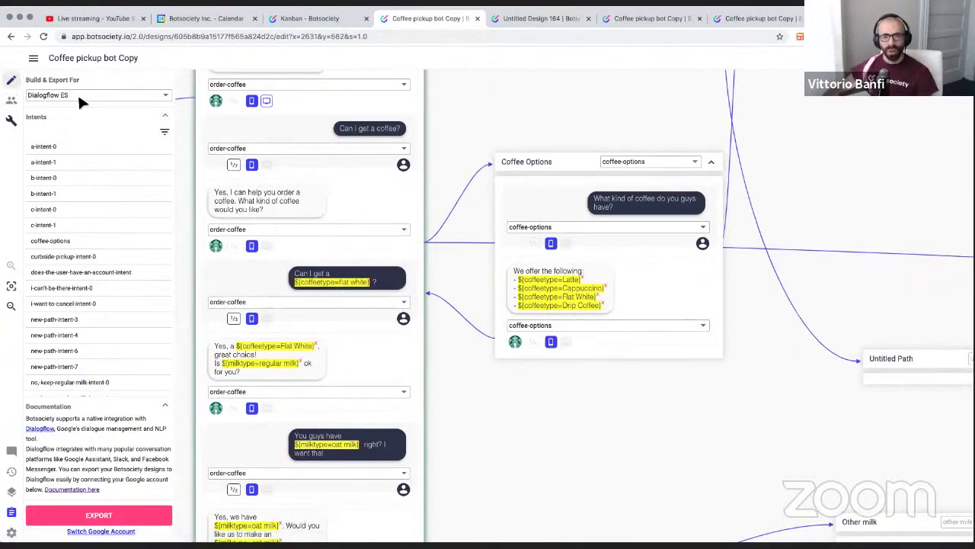
Pan the canvas to bring the Order Coffee - Happy path into view
scroll(476, 262, left, 3)
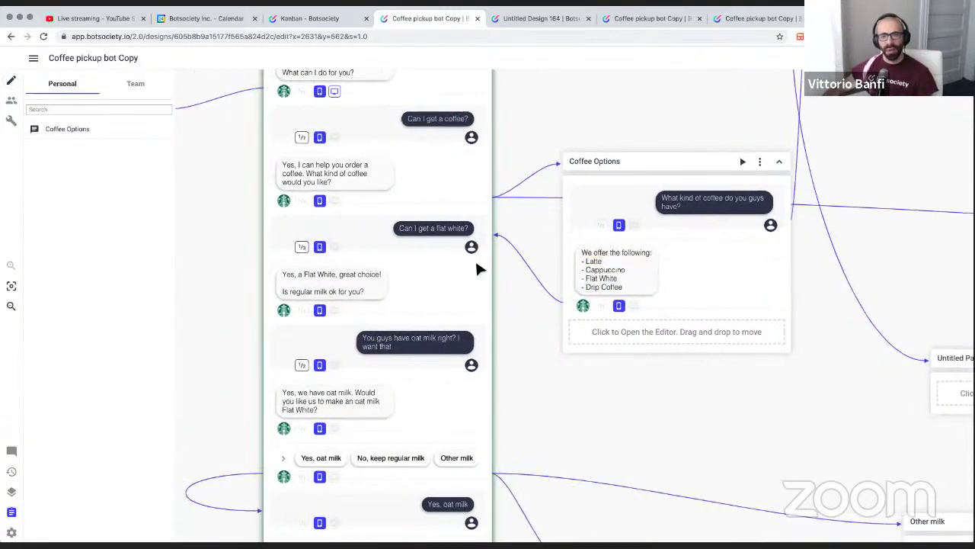
scroll(475, 268, up, 4)
scroll(475, 268, right, 1)
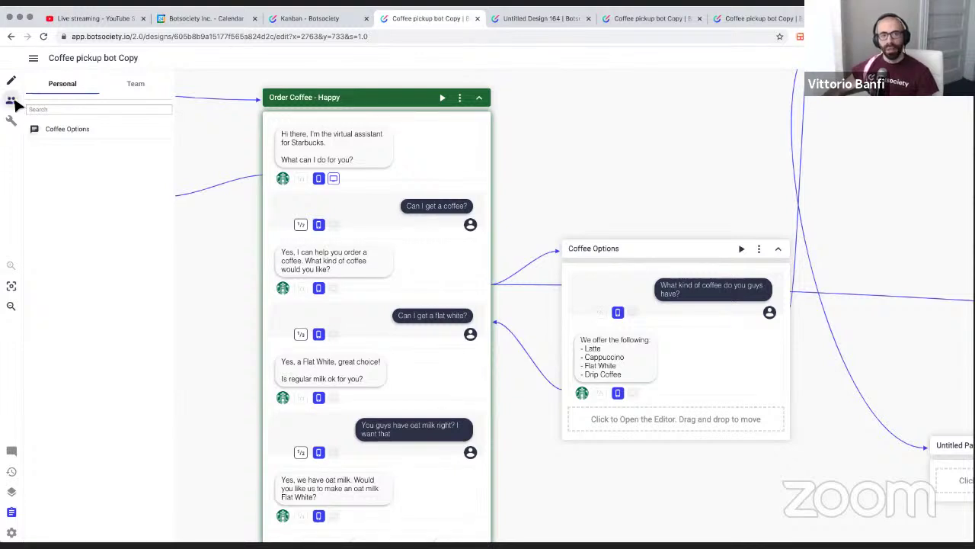
Confirm Pending Tester Data is empty, go back to the blocks list, and close the sidebar
click(12, 102)
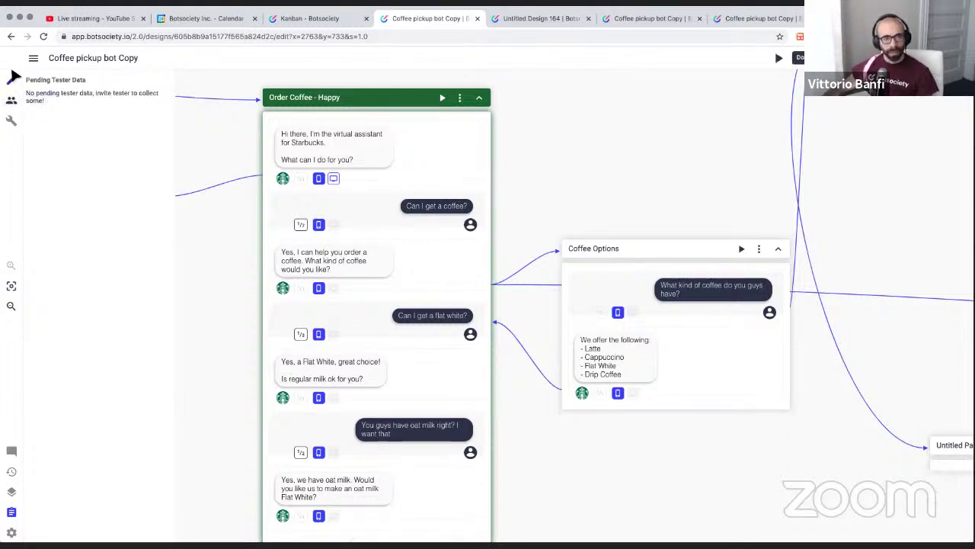
click(13, 82)
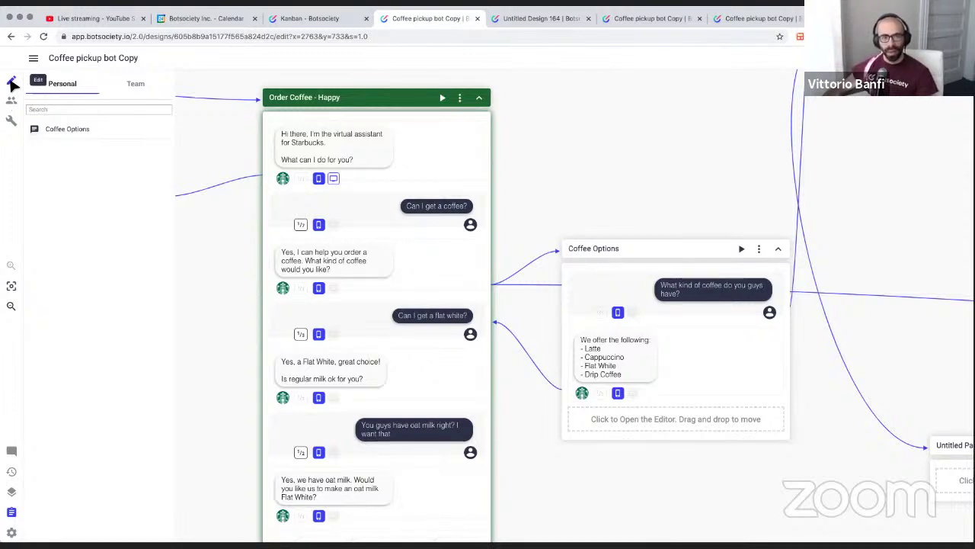
click(12, 512)
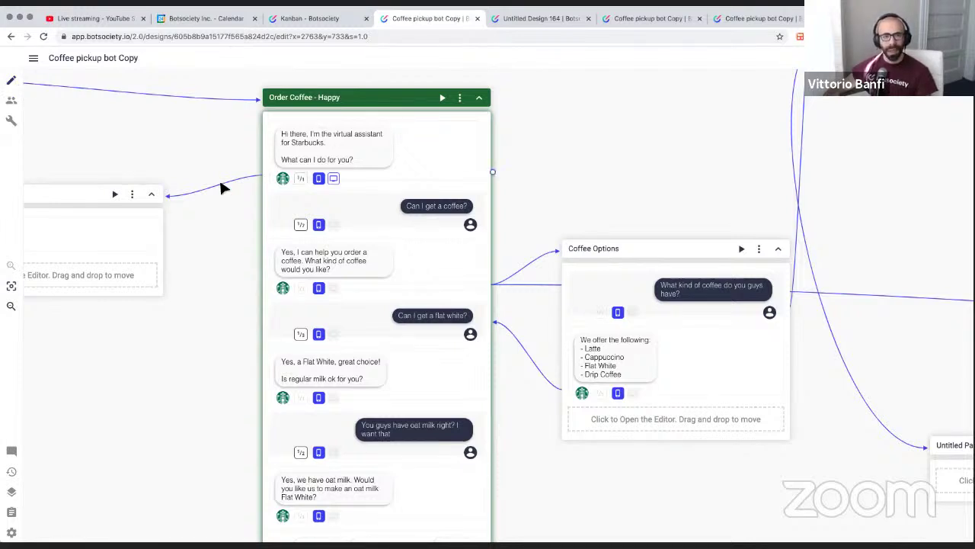
Reopen the Build & Export view with Dialogflow ES kept as the export platform
click(12, 100)
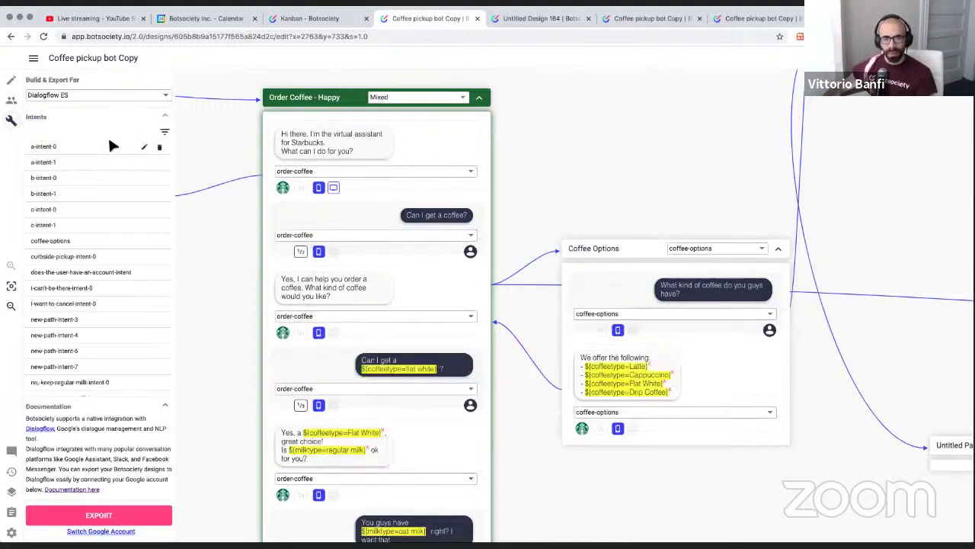
click(101, 95)
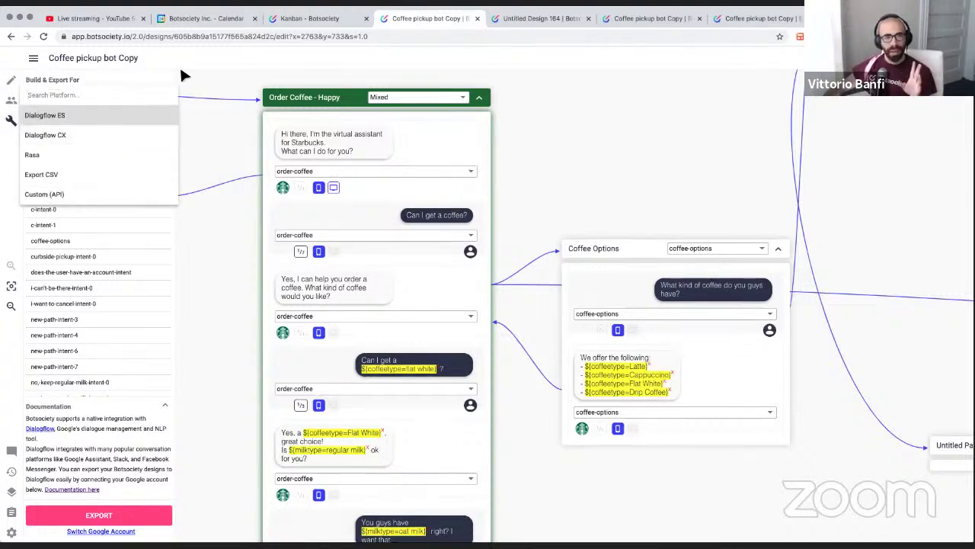
click(163, 78)
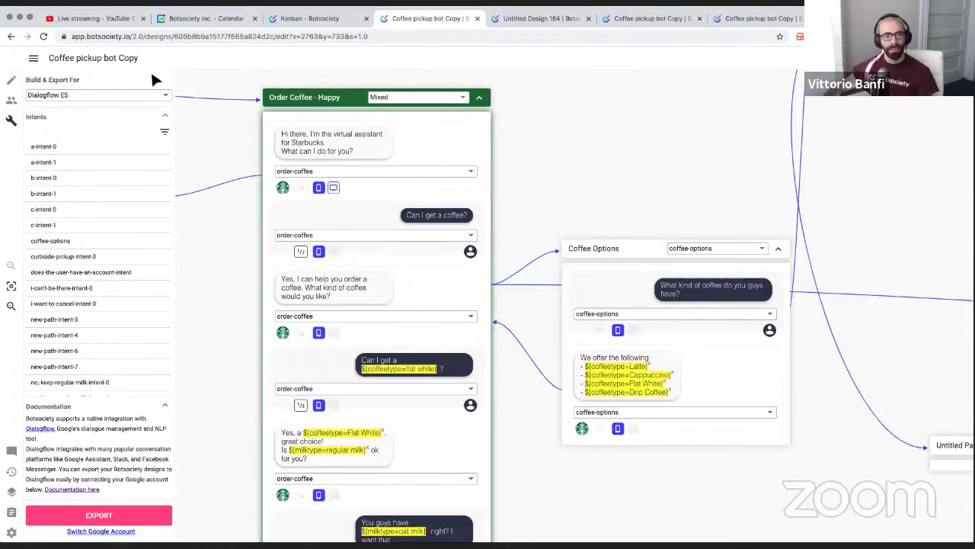
Return to the design view and open the canvas right-click menus, dismissing each without choosing
click(13, 81)
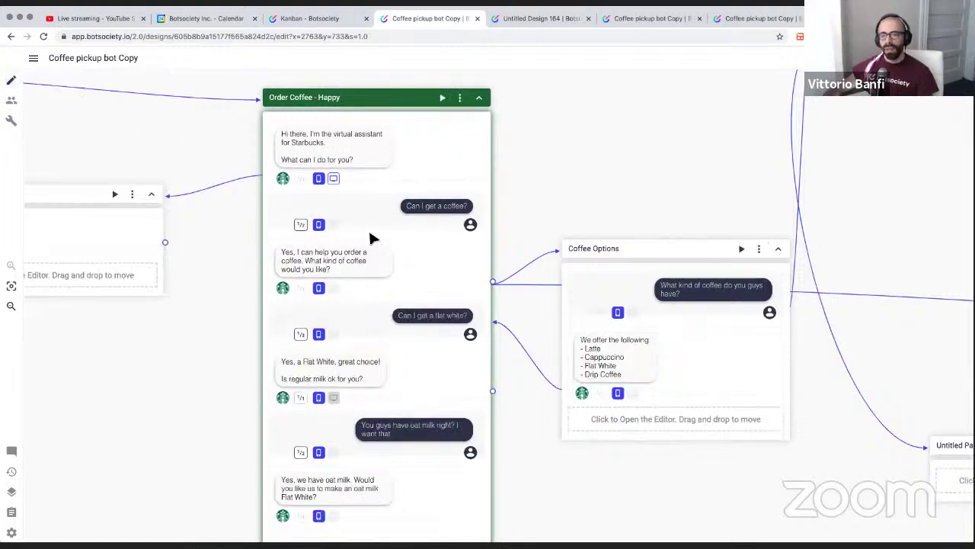
scroll(370, 233, right, 5)
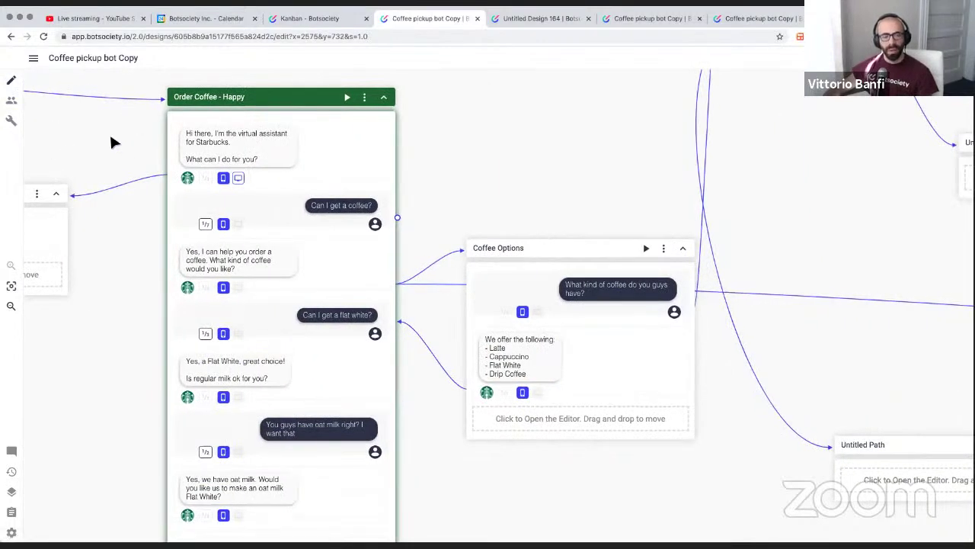
right_click(503, 124)
click(459, 140)
scroll(457, 138, right, 1)
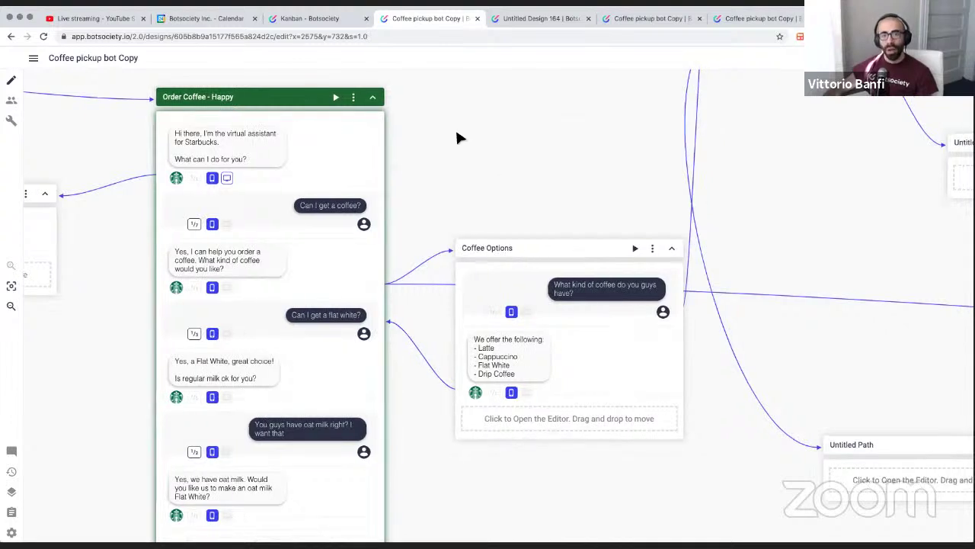
scroll(457, 134, right, 3)
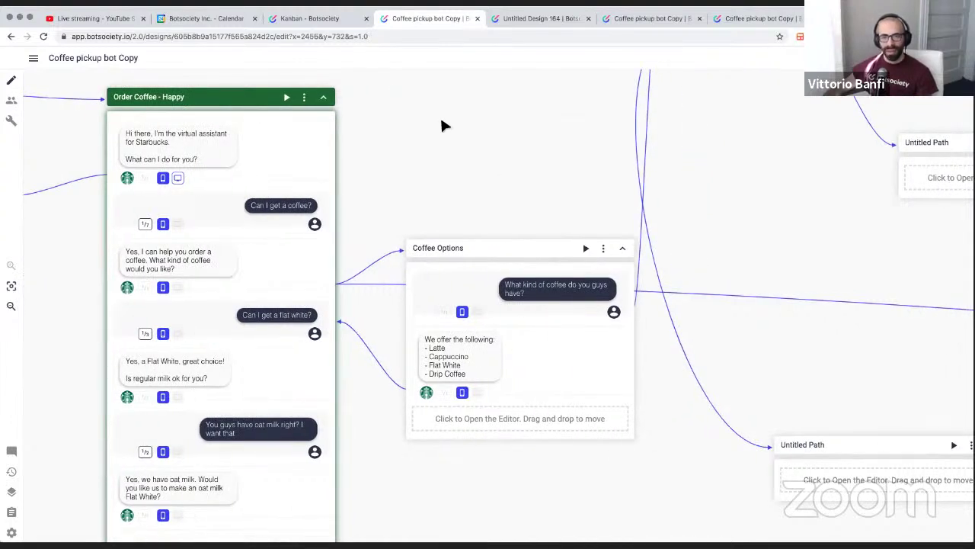
right_click(445, 125)
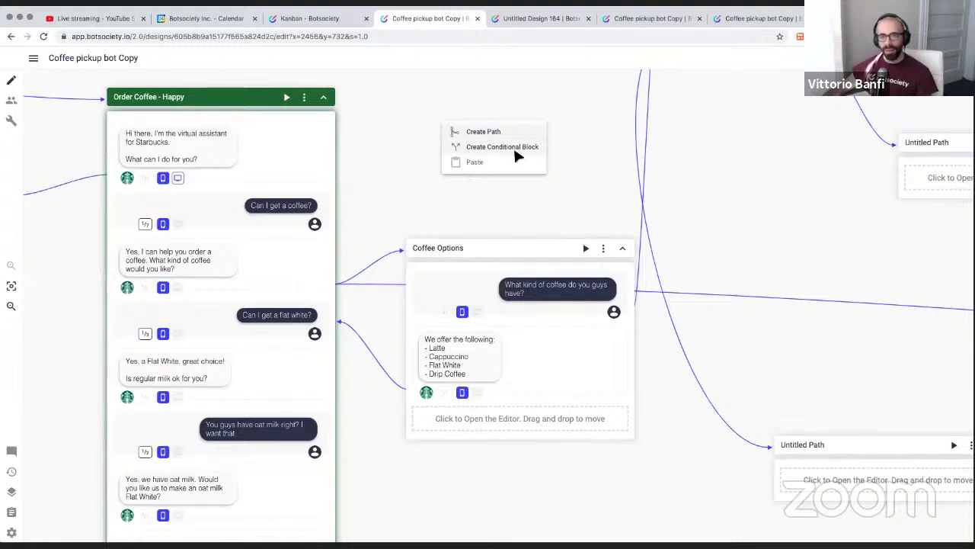
click(408, 184)
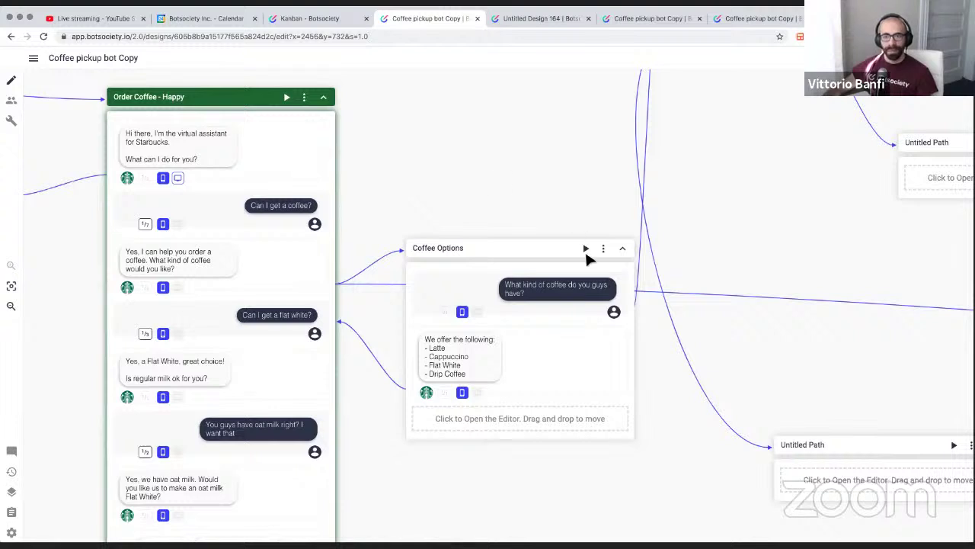
right_click(461, 122)
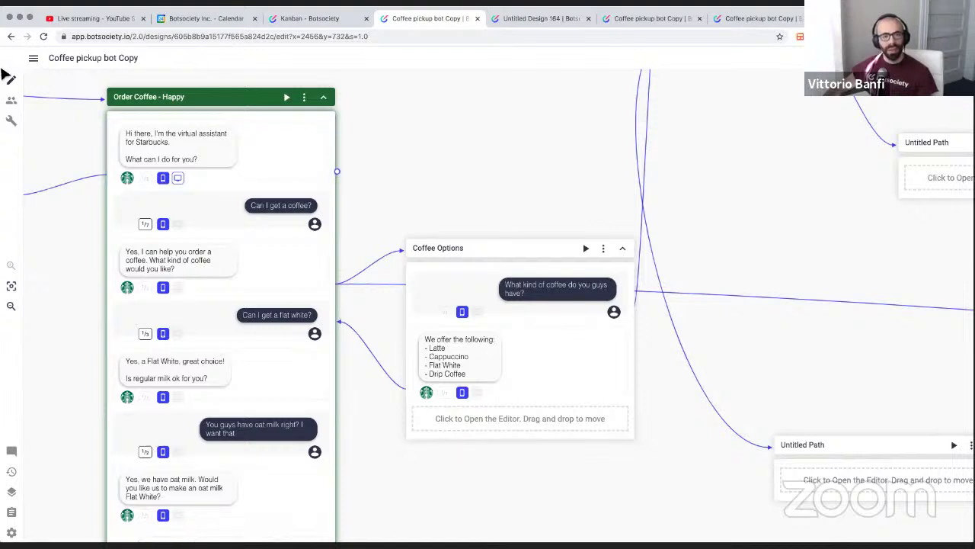
right_click(421, 103)
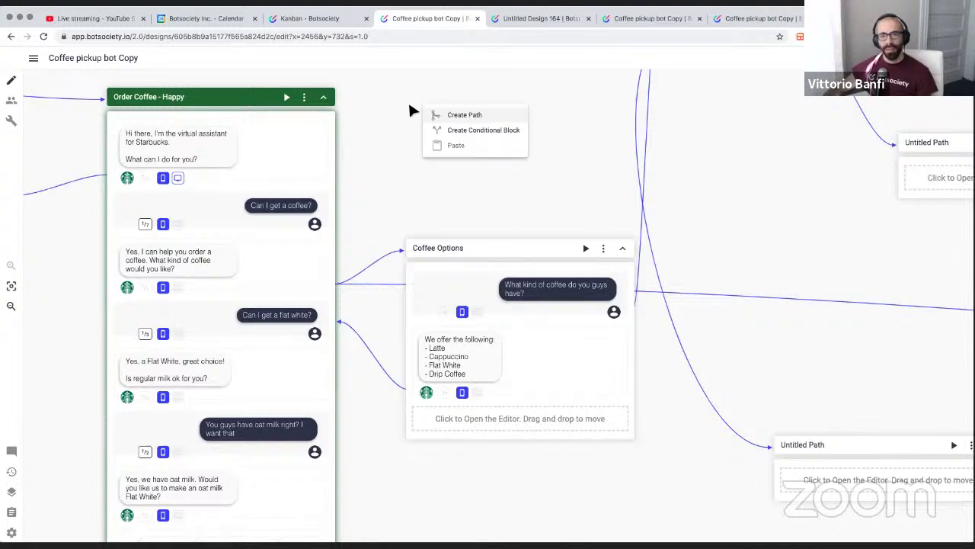
click(407, 108)
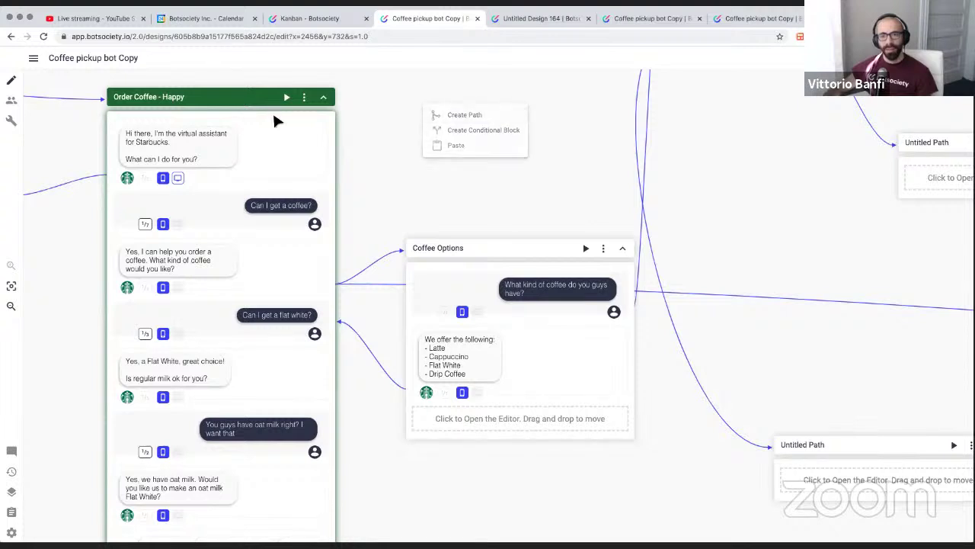
Open the Pending Tester Data panel, which reports no tester data yet
click(12, 100)
scroll(395, 185, left, 3)
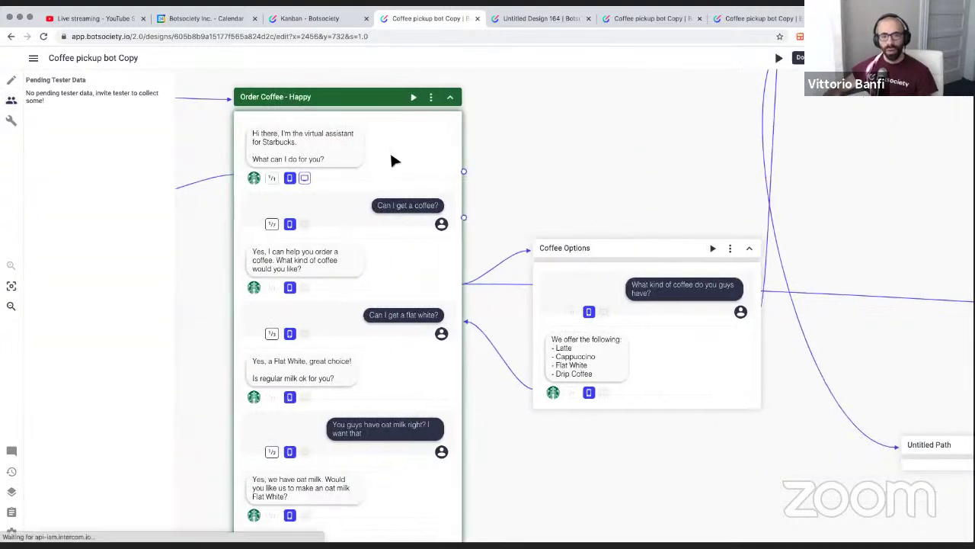
scroll(392, 160, left, 2)
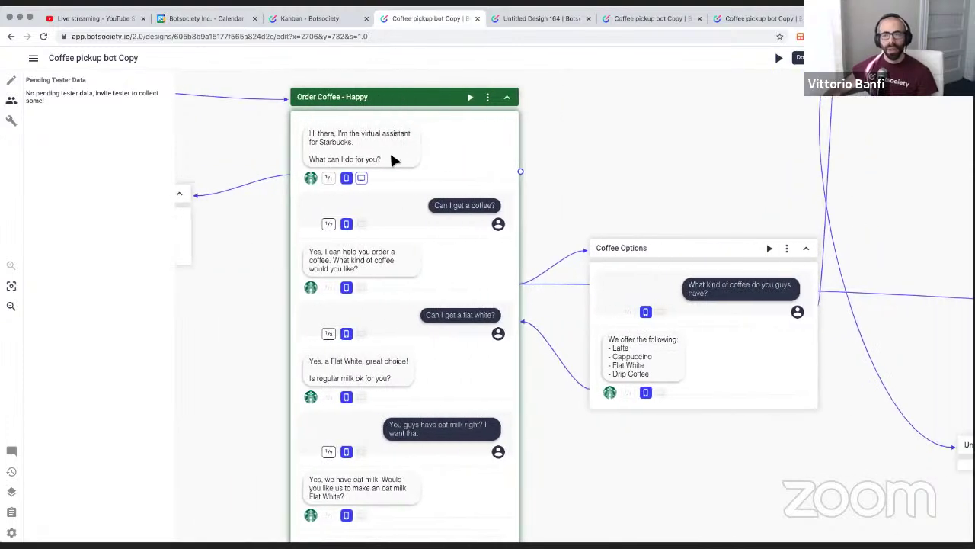
From the Invite tester dialog, choose Test yourself to launch the interactive preview
click(877, 58)
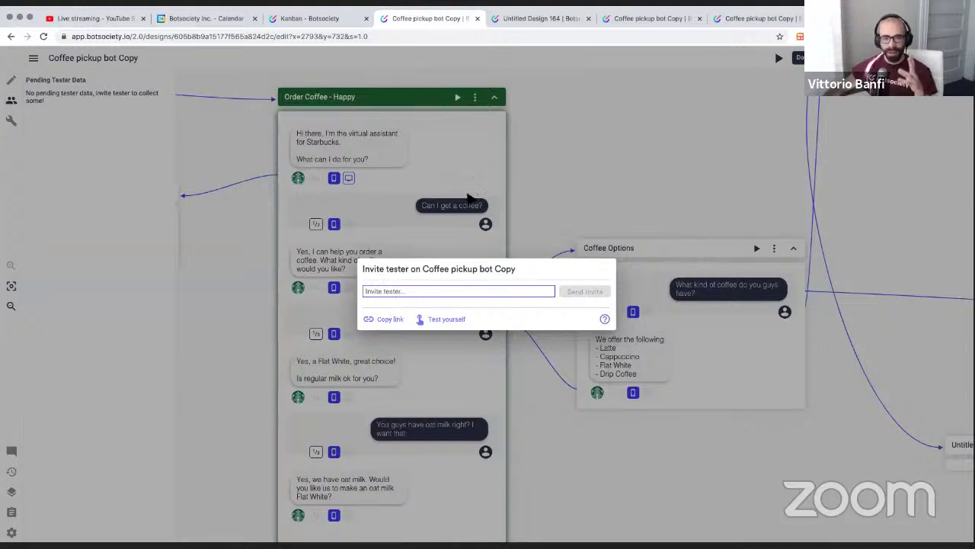
drag(472, 230, 472, 290)
click(492, 276)
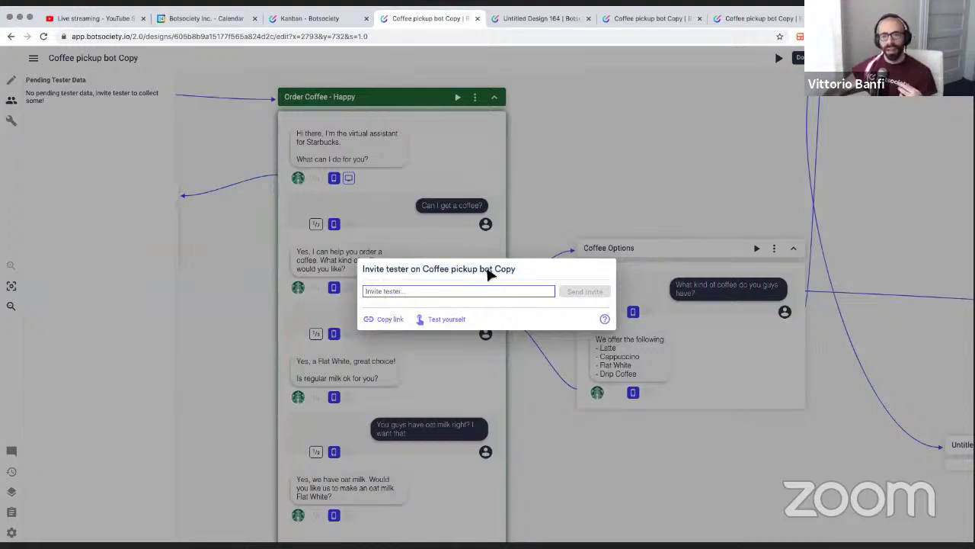
click(443, 317)
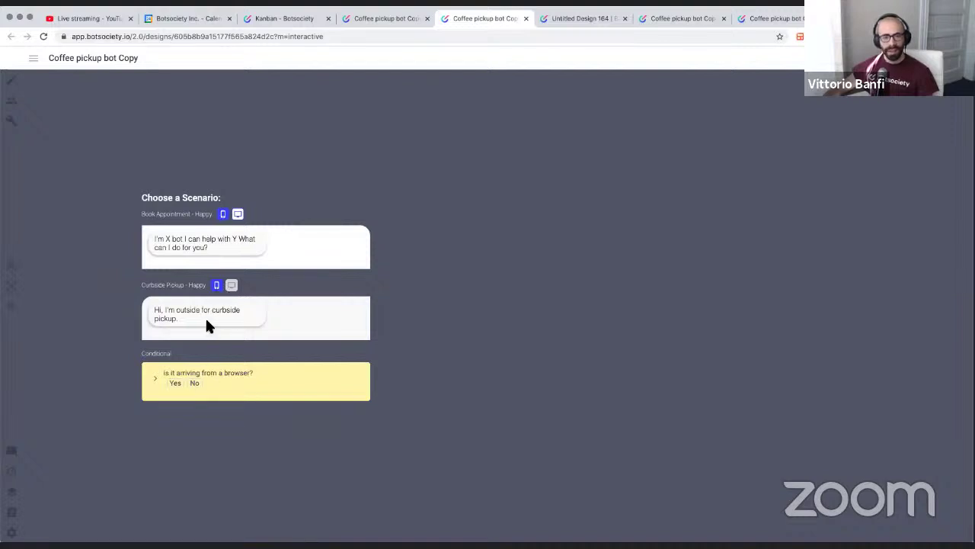
Close the scenario chooser and send the greeting 'hibthere' to the bot
click(231, 319)
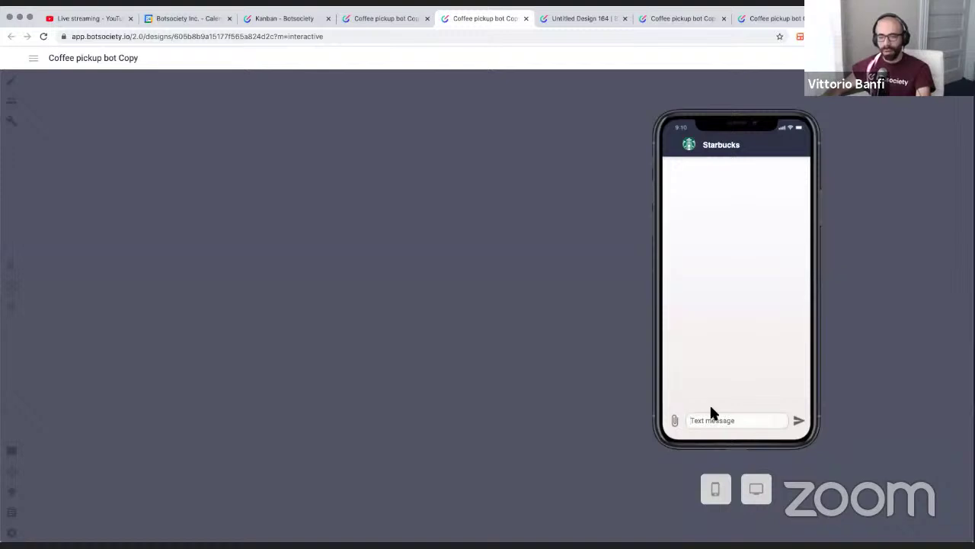
text(hi)
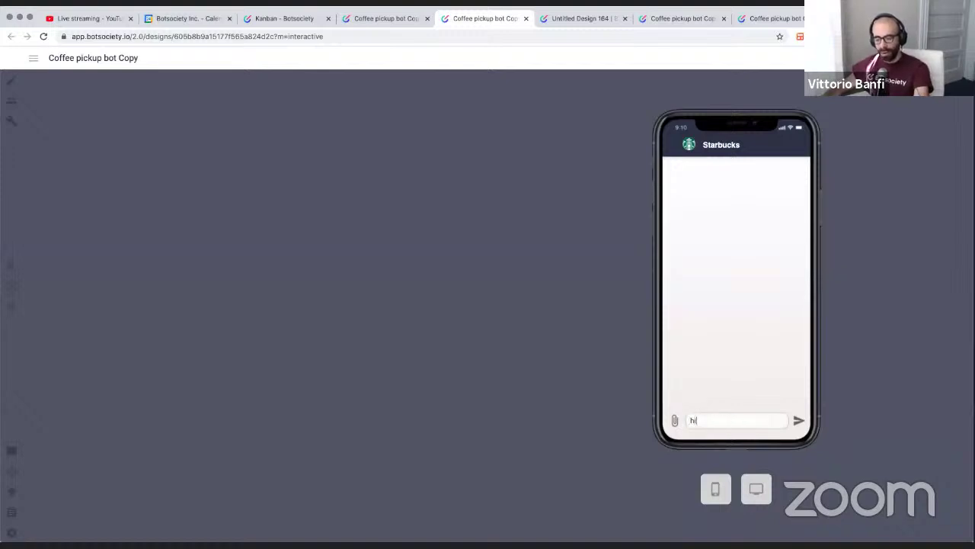
text(bthere)
key(Return)
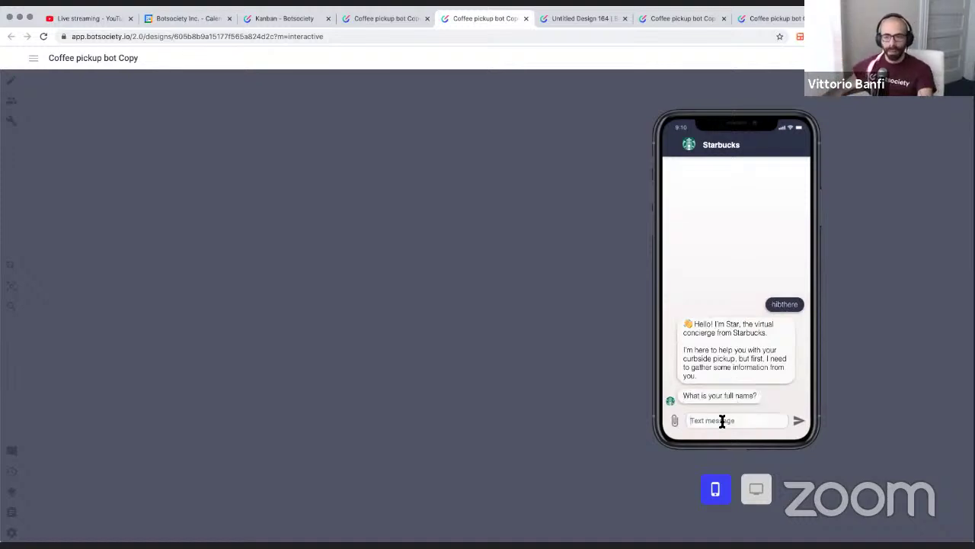
Reply with the tester's name, then pick the 'I have an issue with my pick up' path
click(723, 421)
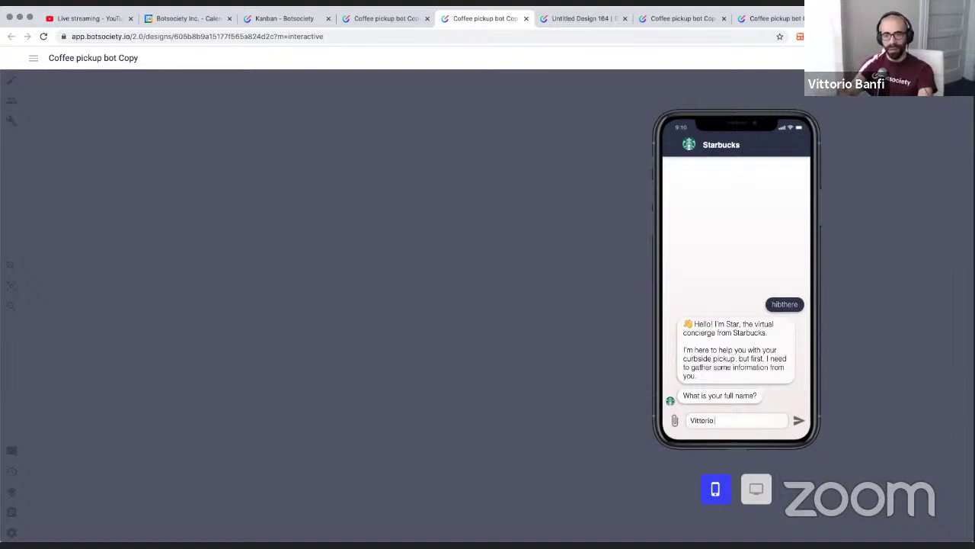
key(Return)
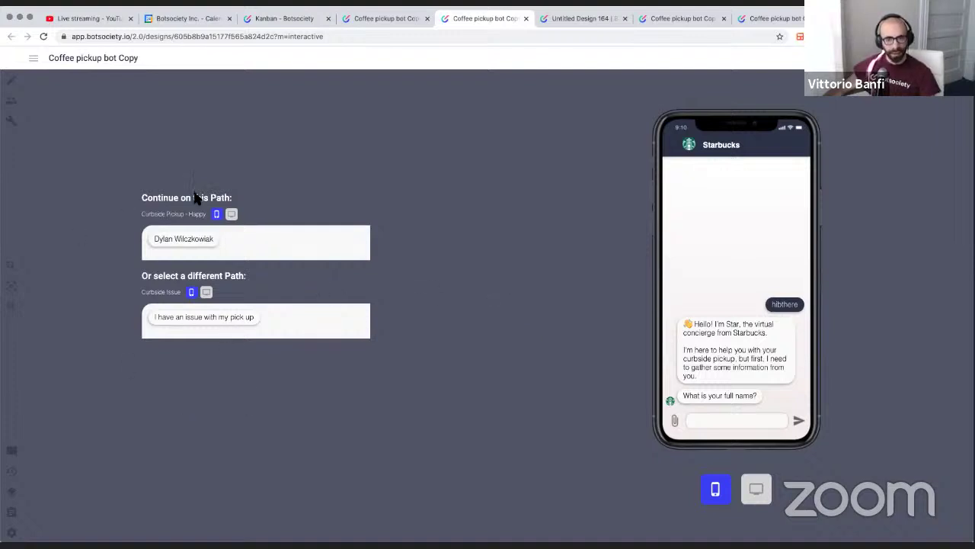
click(238, 324)
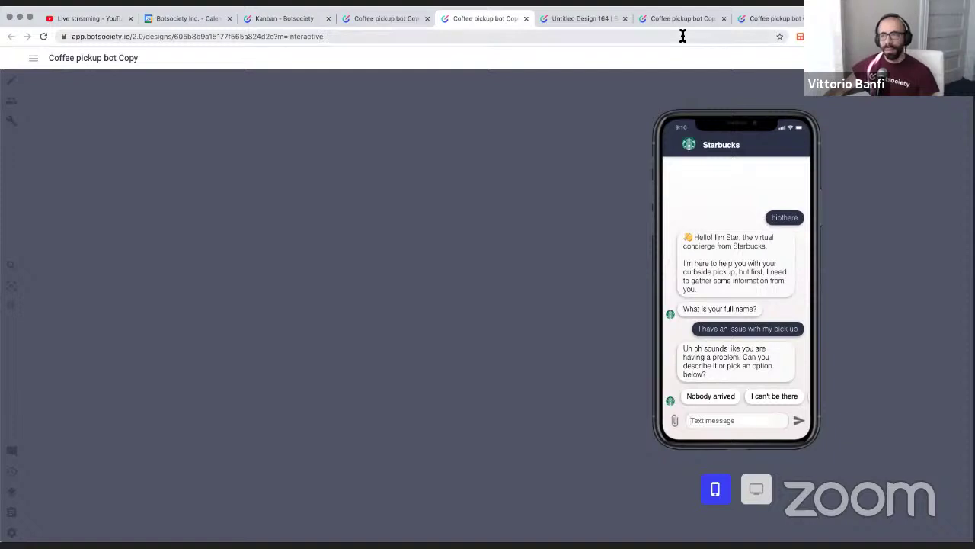
Close the interactive preview and the Invite tester dialog
click(386, 18)
click(526, 19)
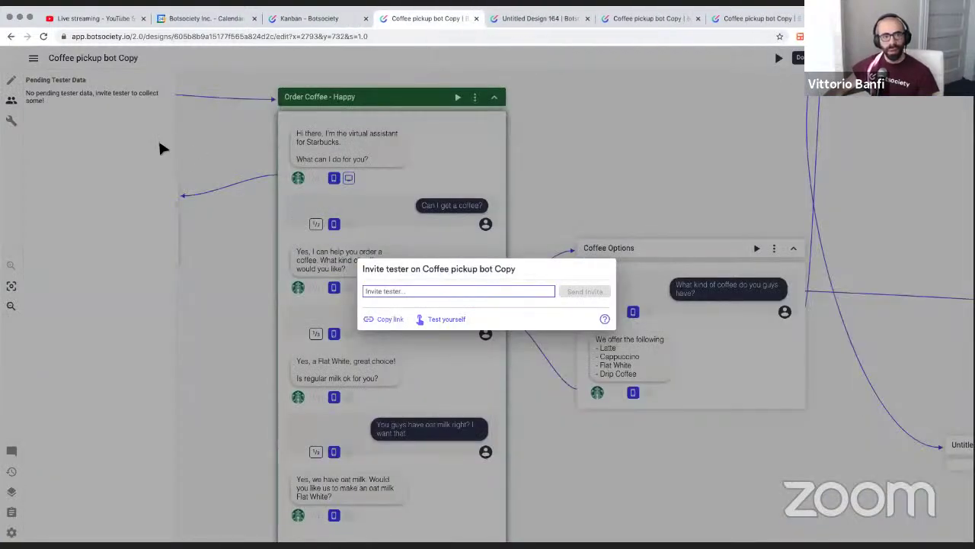
click(183, 138)
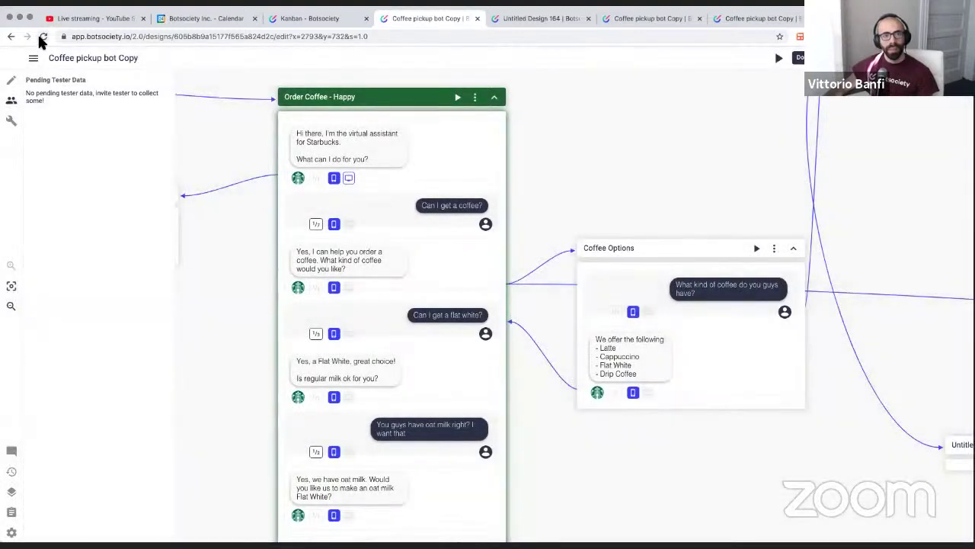
Reload the editor and review the pending tester text for Curbside Pickup - Happy
click(43, 36)
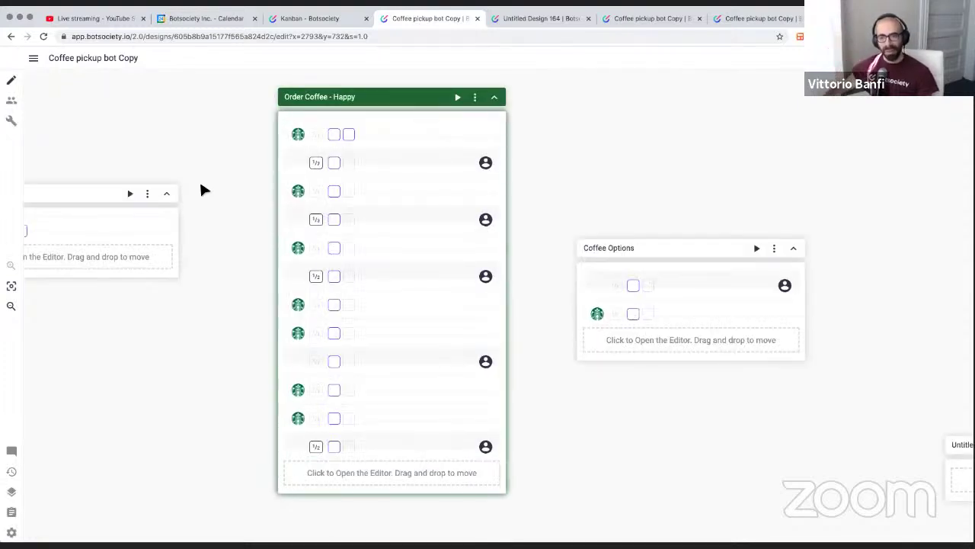
click(13, 101)
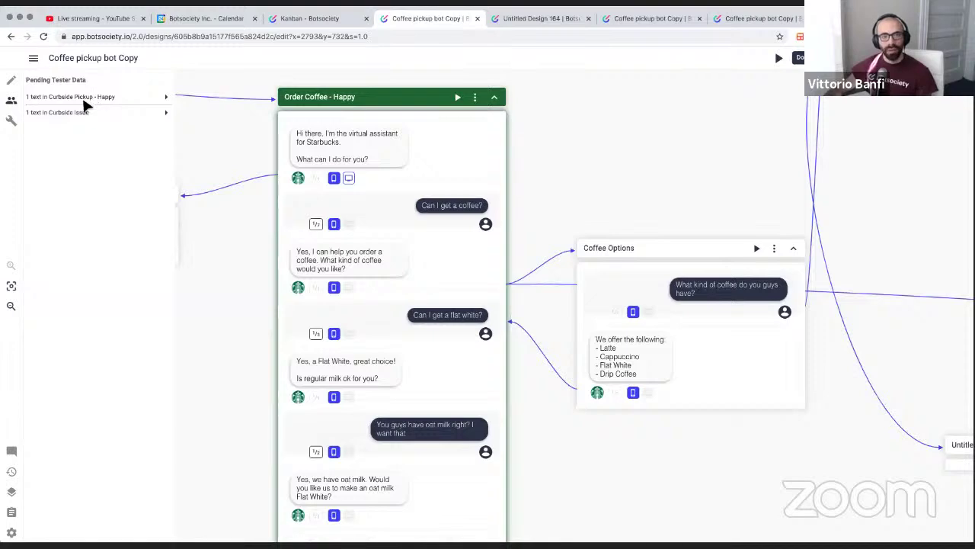
click(92, 97)
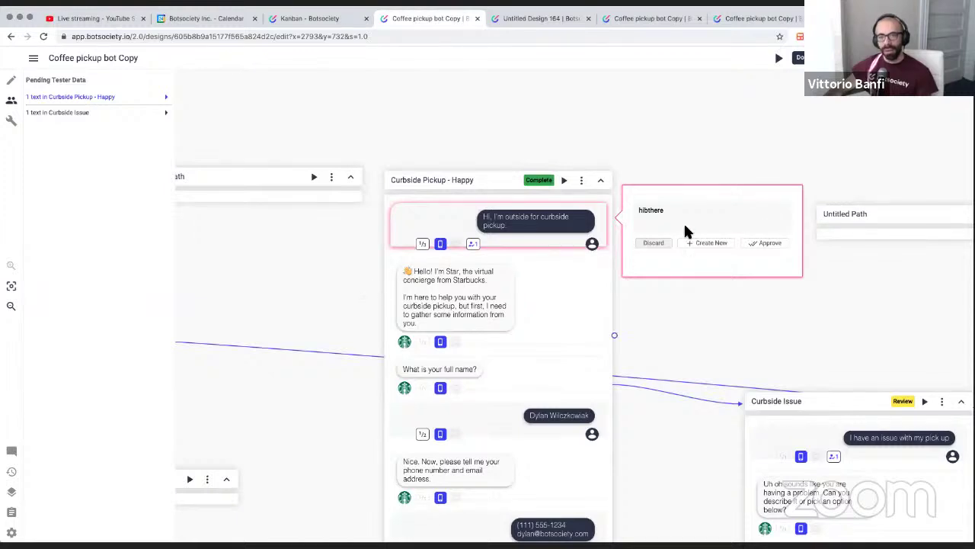
Review the pending tester text on Curbside Issue, then close the reply review box
click(76, 113)
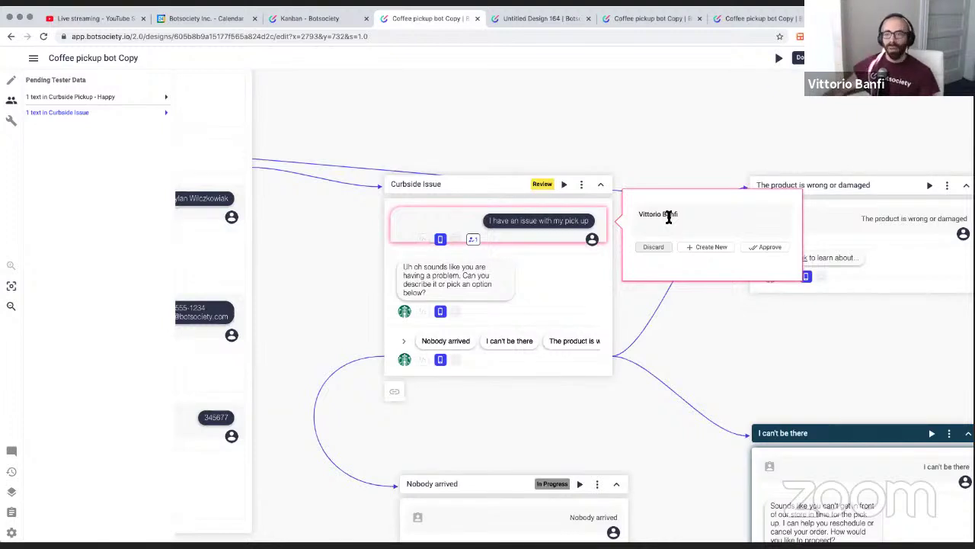
scroll(627, 196, right, 3)
scroll(627, 196, down, 2)
scroll(630, 174, right, 1)
scroll(631, 173, down, 1)
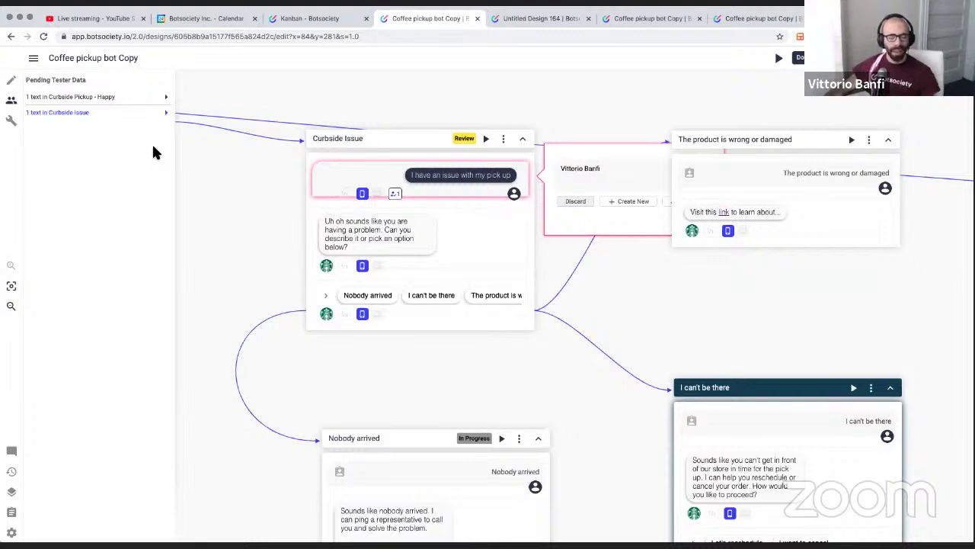
click(326, 225)
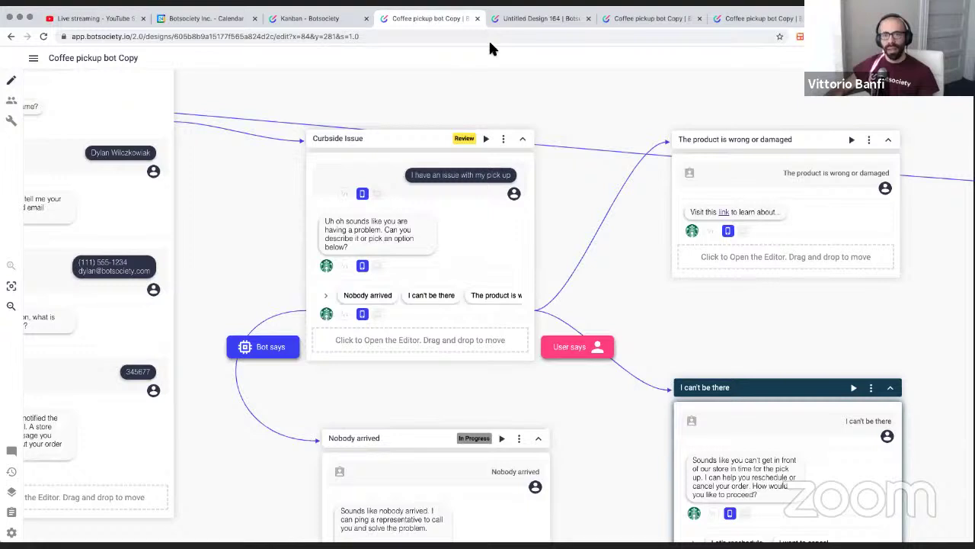
In Untitled Design 164, delete the two-message coffee Untitled Path and create a new empty path
click(537, 23)
scroll(448, 168, left, 3)
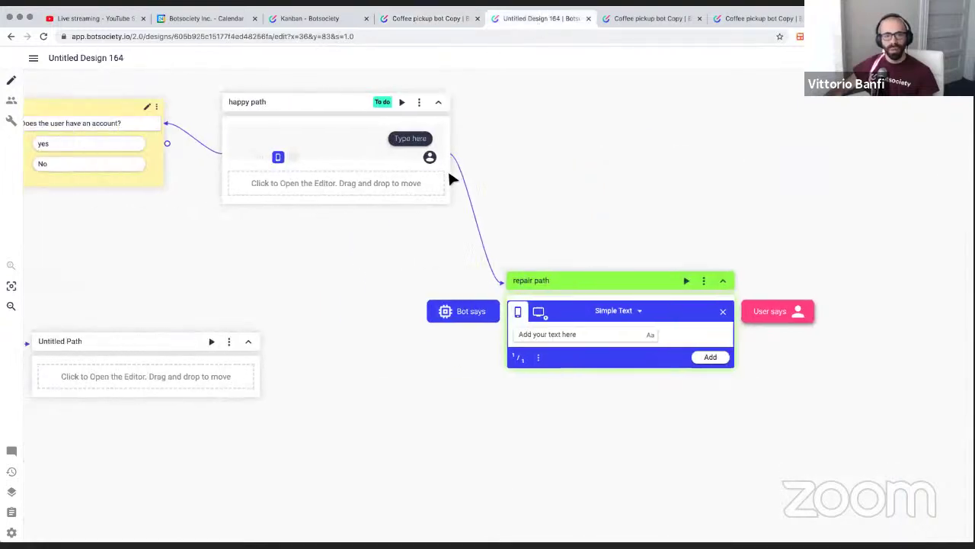
scroll(446, 167, right, 10)
scroll(448, 177, right, 8)
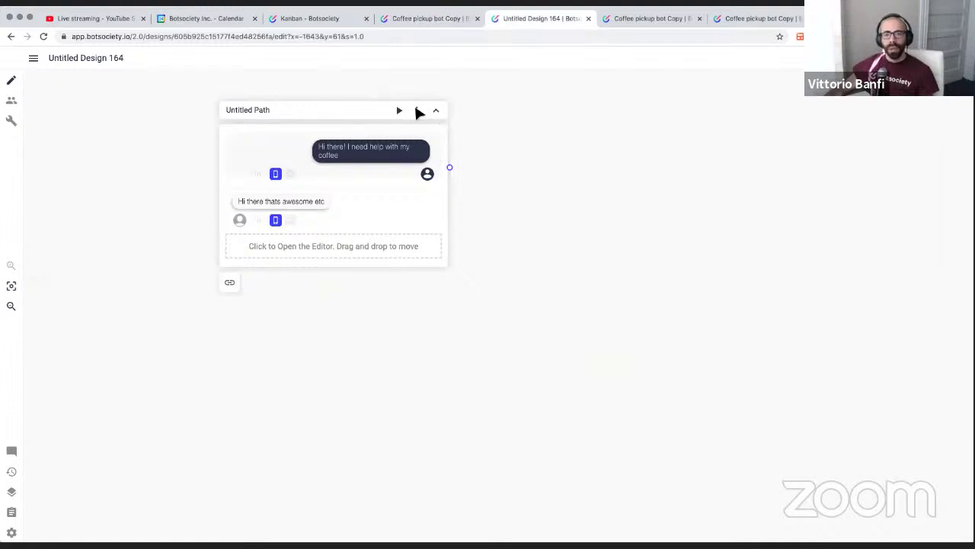
click(417, 109)
click(448, 252)
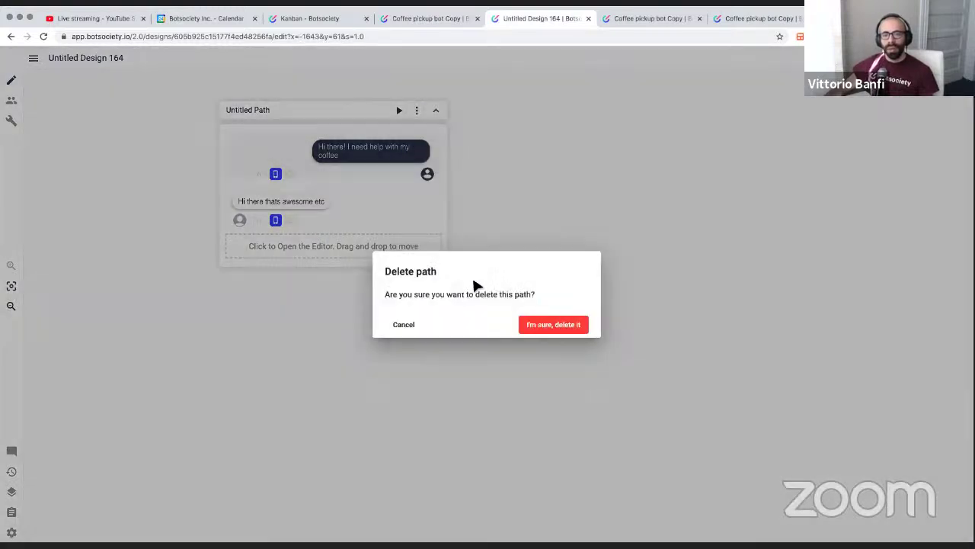
click(545, 324)
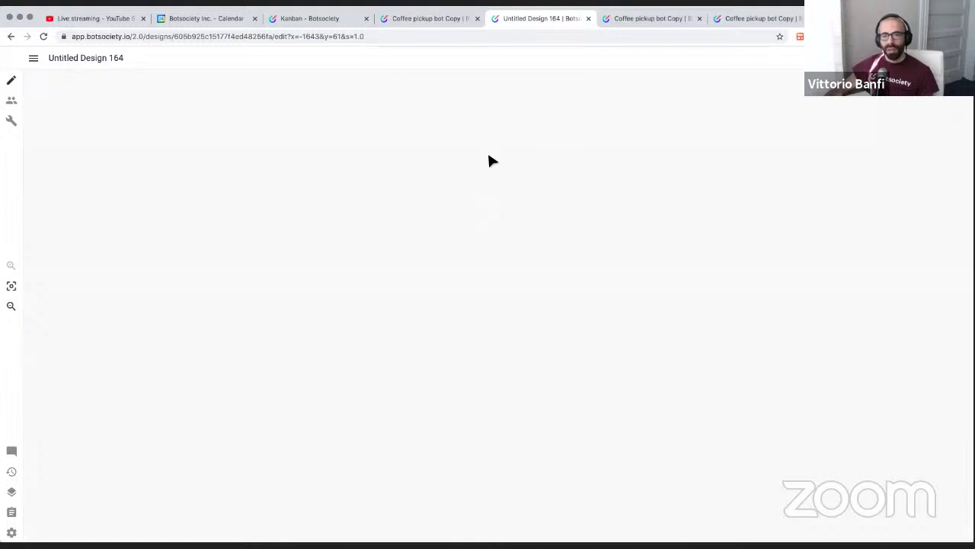
right_click(489, 158)
click(536, 167)
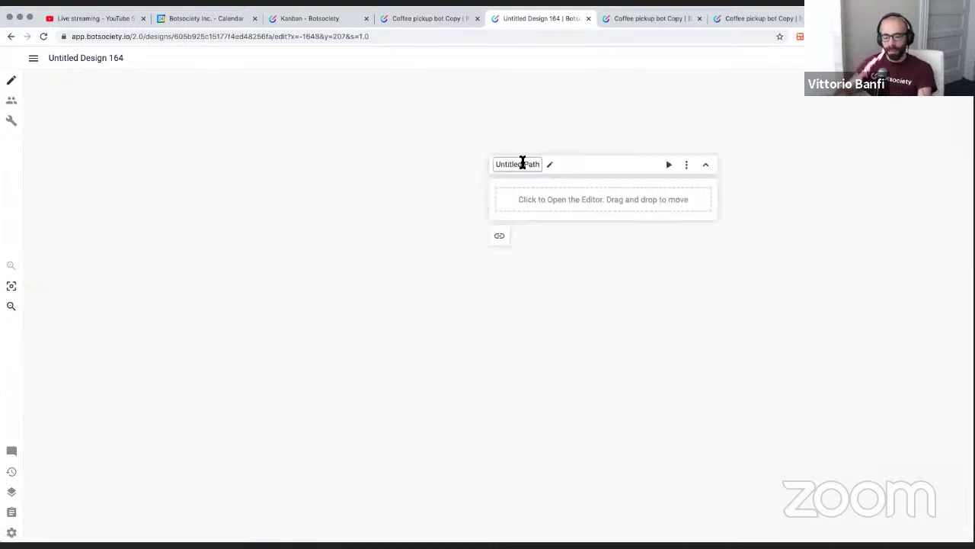
Rename the new path to 'question 1'
triple_click(523, 163)
text(question 1)
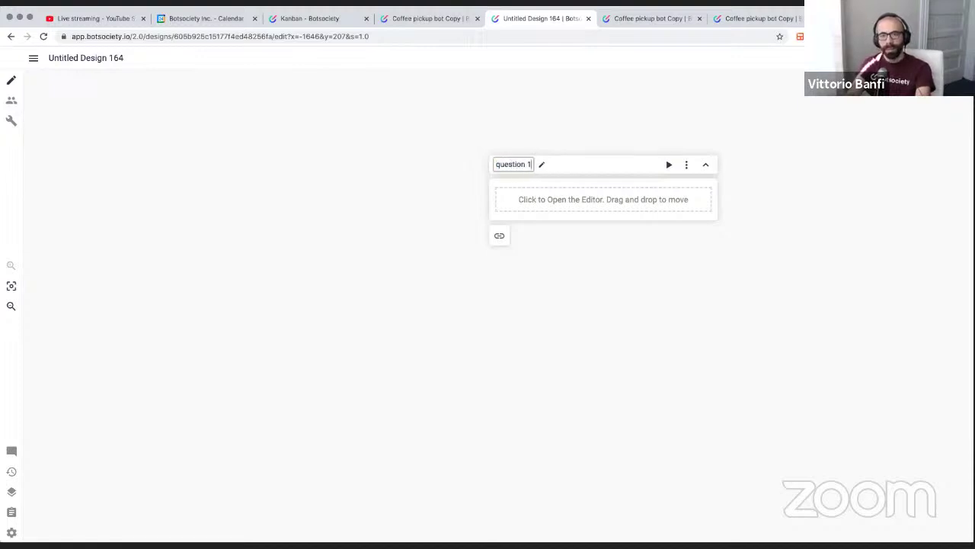
key(Return)
Add the user message 'Hi there! How can I Install Discord?' to question 1
click(659, 211)
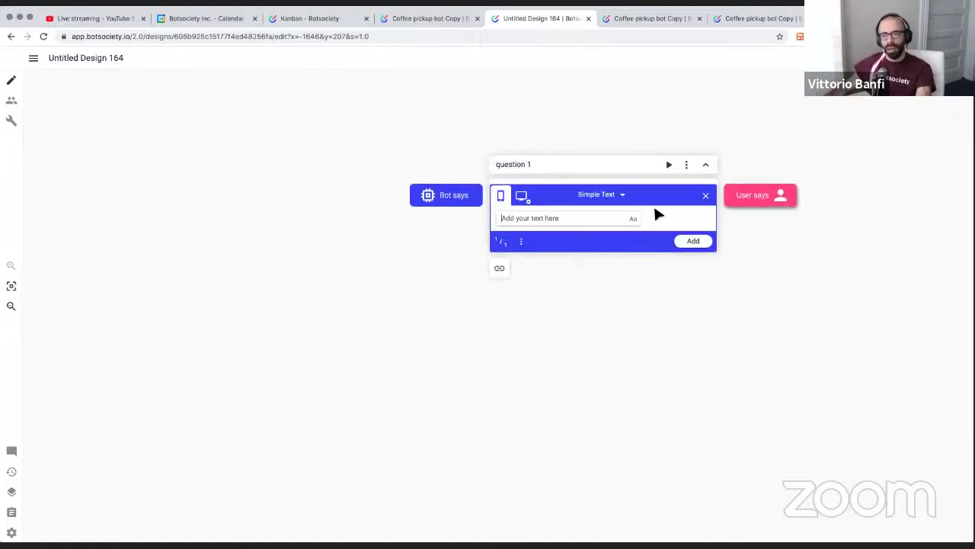
click(628, 196)
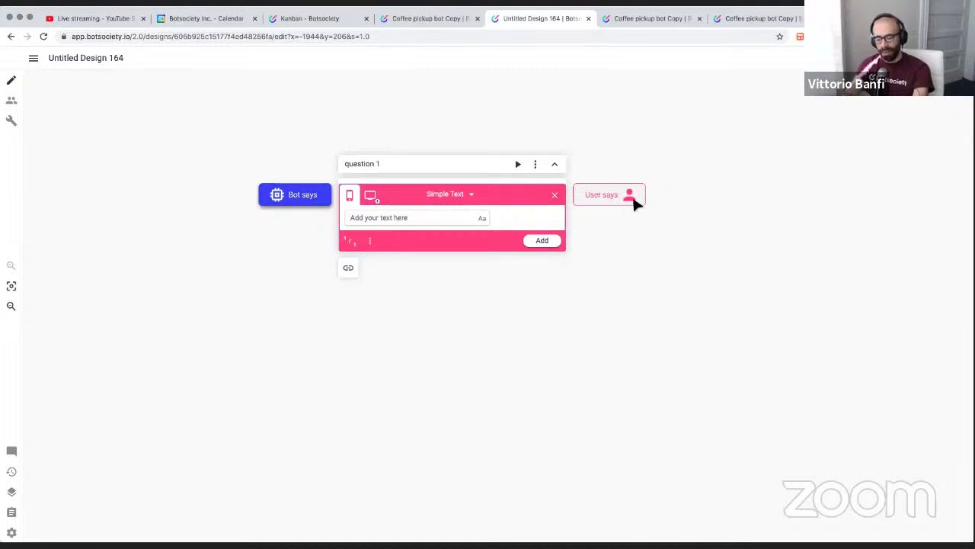
text(H)
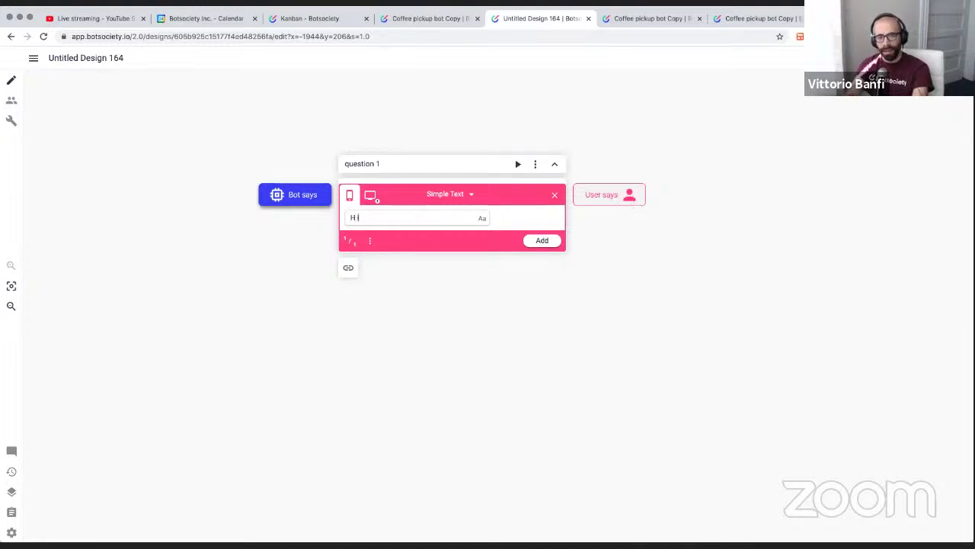
text(i there)
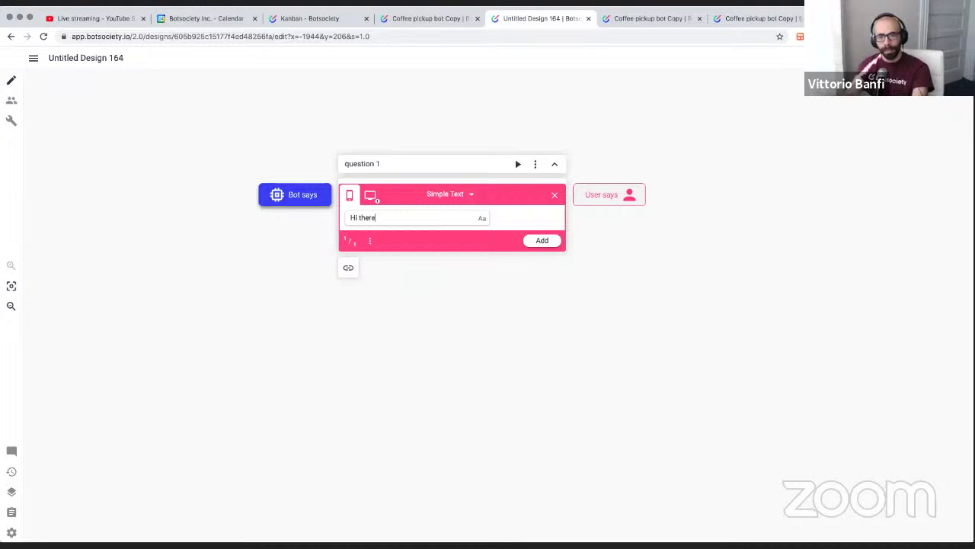
text(! Hwo c)
key(BackSpace)
key(BackSpace)
key(BackSpace)
key(BackSpace)
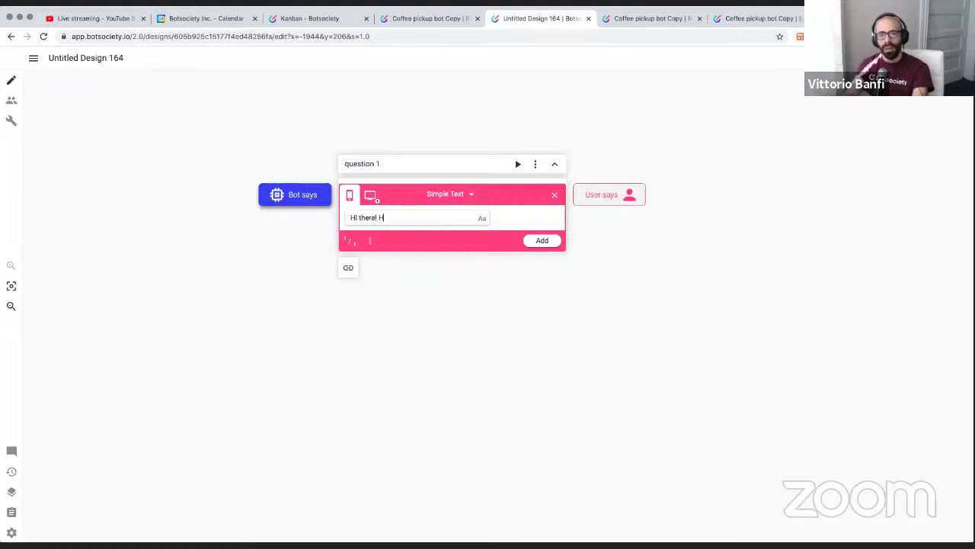
text(ow can I Install Disco)
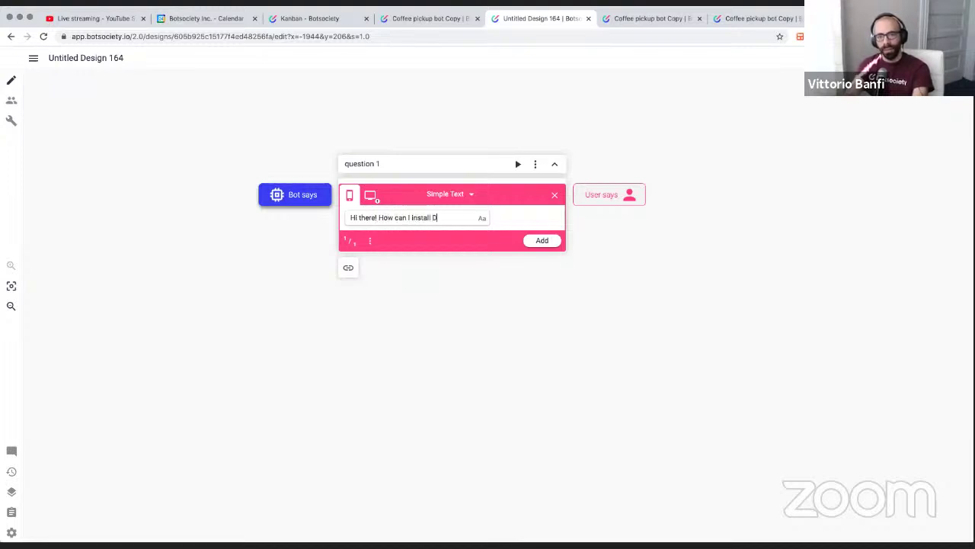
text(rd?)
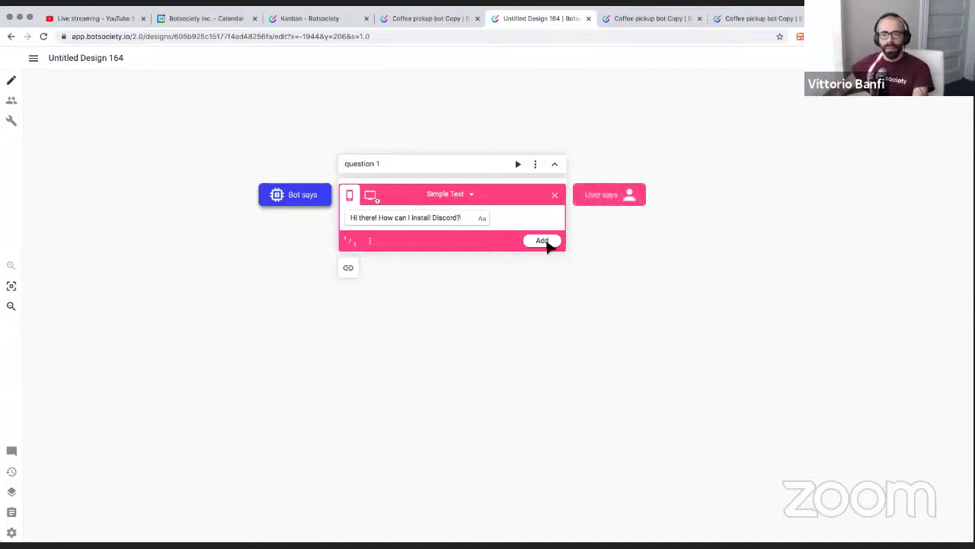
click(547, 242)
Write the plain-text bot reply 'You can find here more information'
click(310, 241)
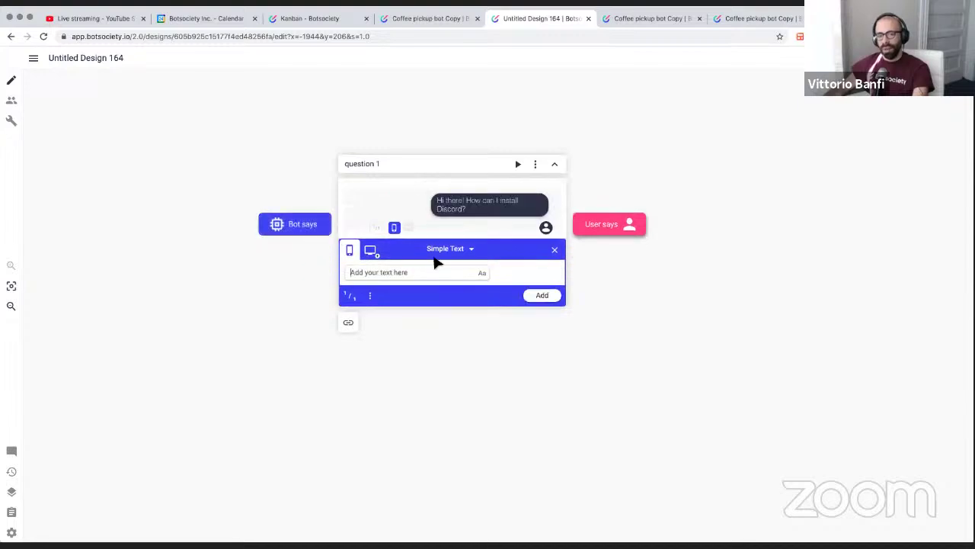
click(455, 214)
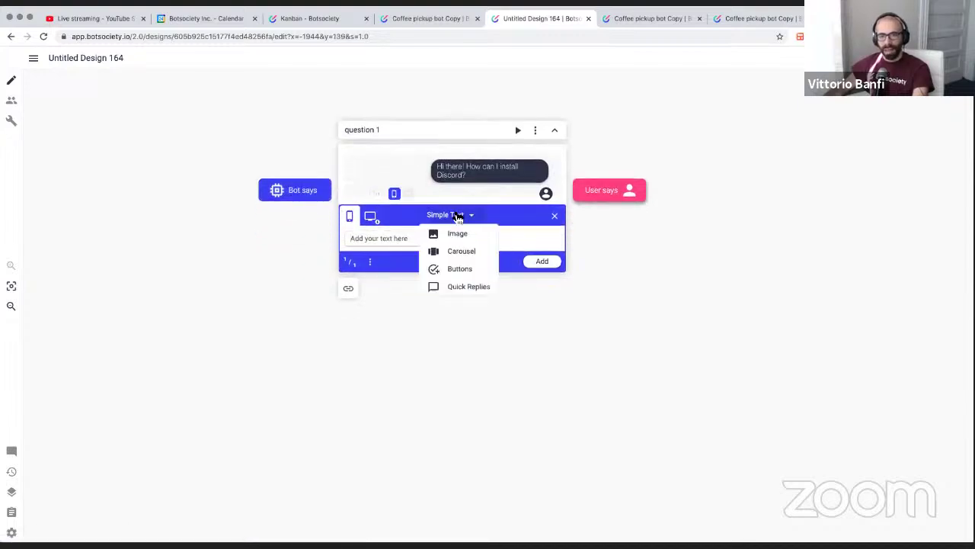
click(385, 239)
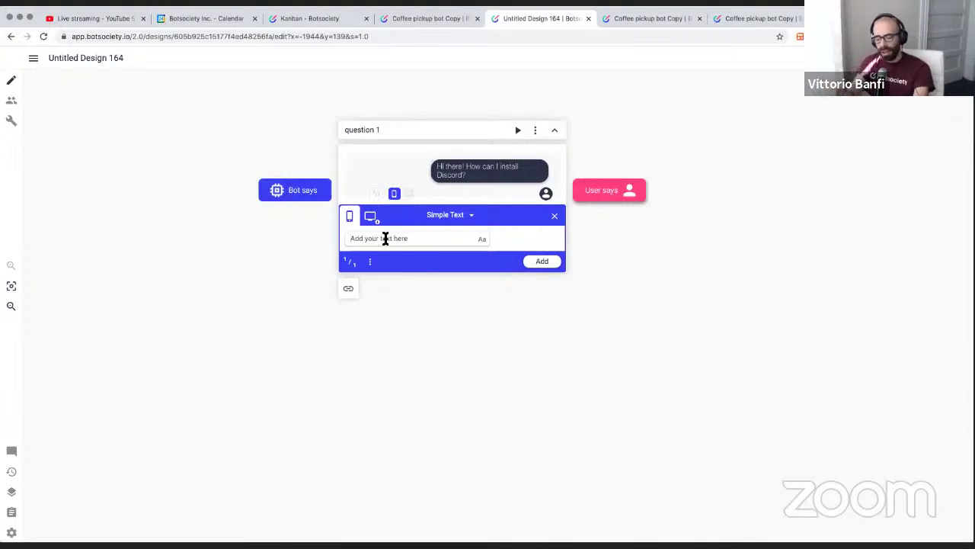
text(You can f)
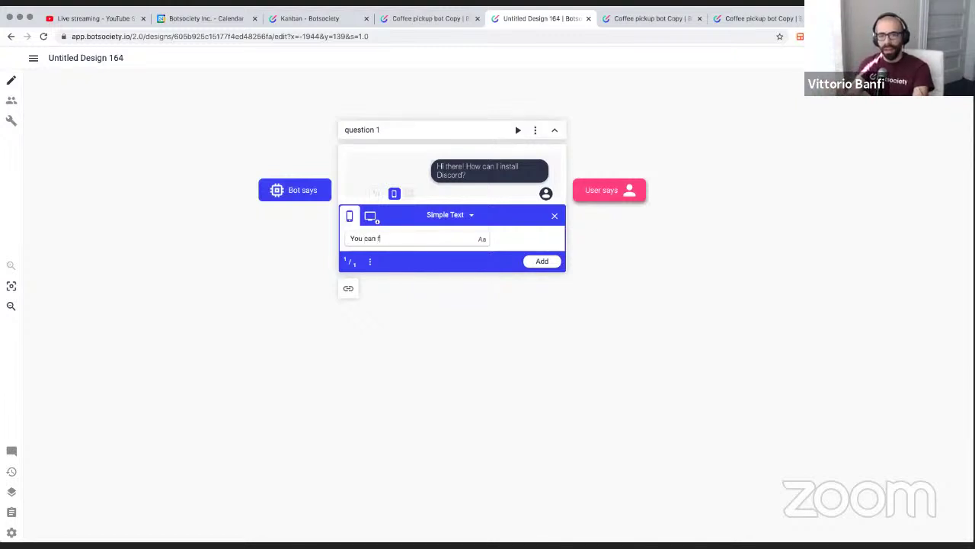
text(ind here mor)
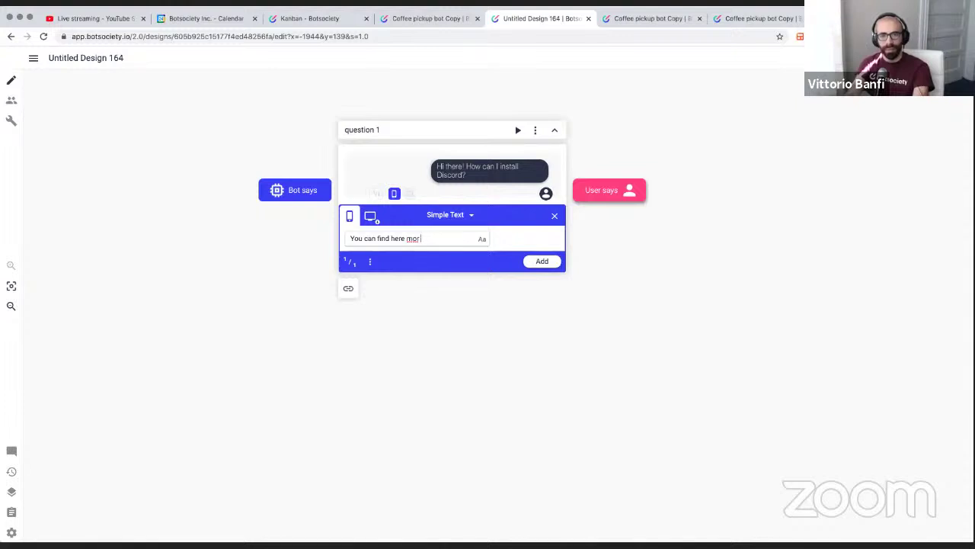
text(informatio)
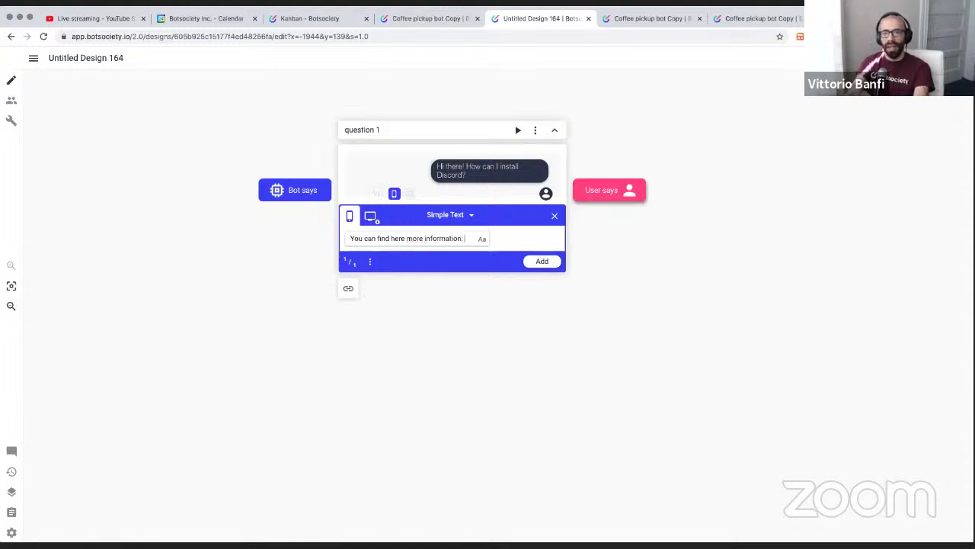
text(n:)
key(BackSpace)
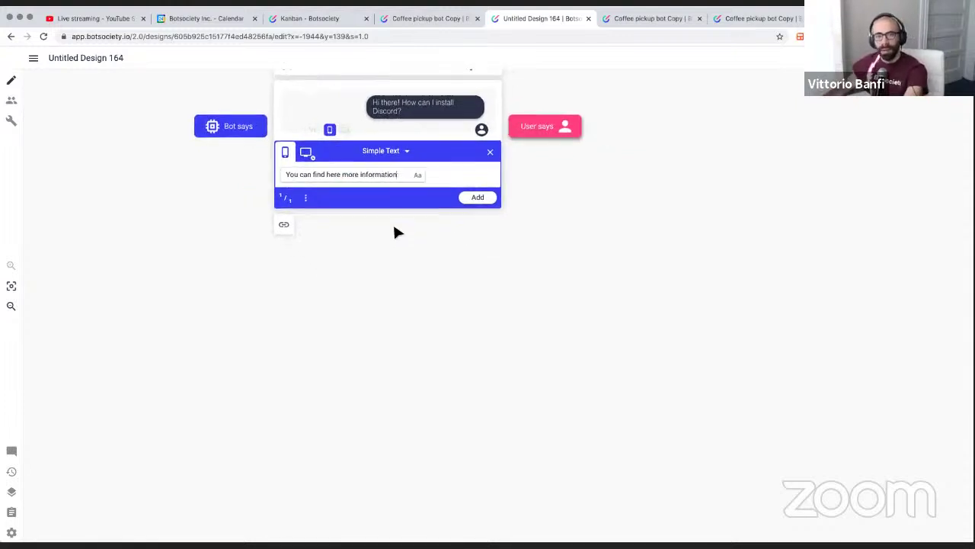
Link 'more information' to google.com and post the bot reply
drag(512, 177, 448, 177)
click(525, 175)
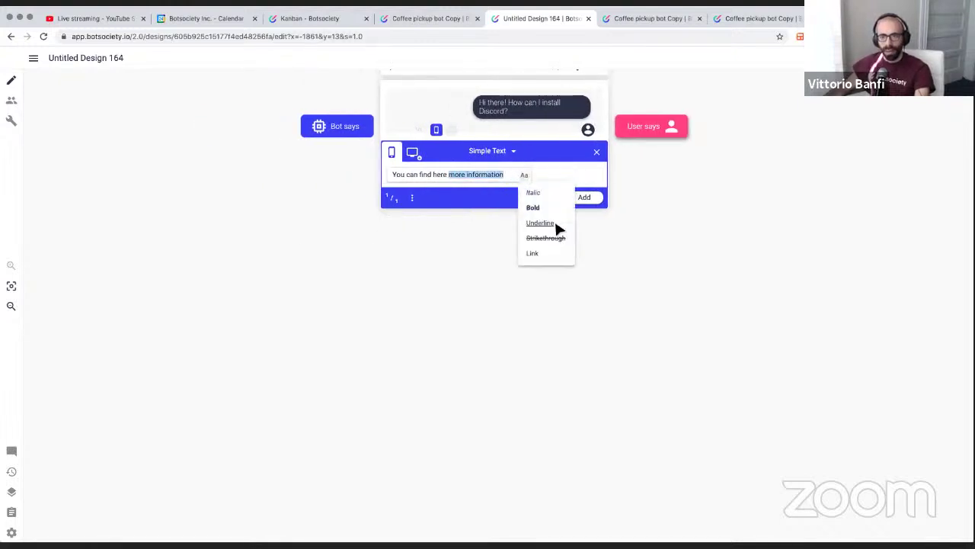
click(532, 253)
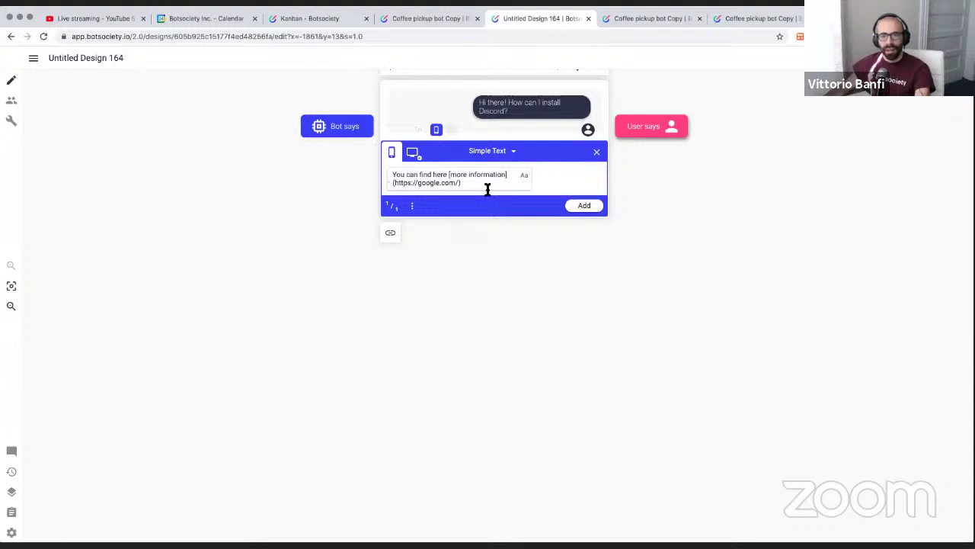
scroll(480, 182, up, 2)
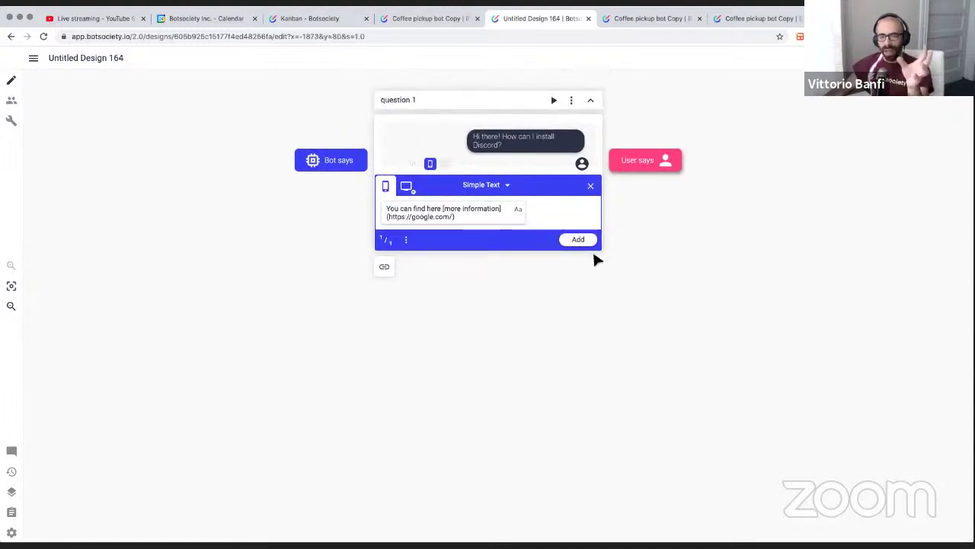
click(575, 240)
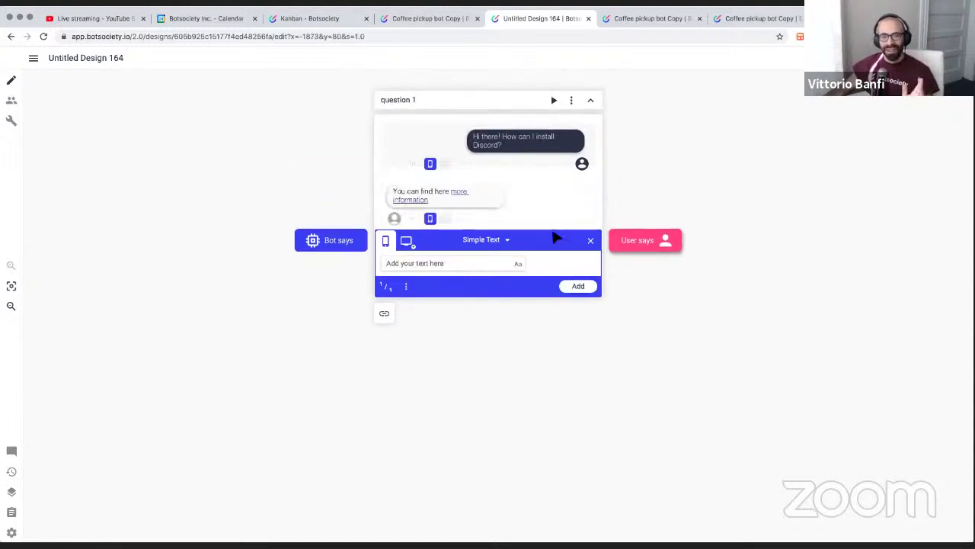
scroll(507, 213, up, 3)
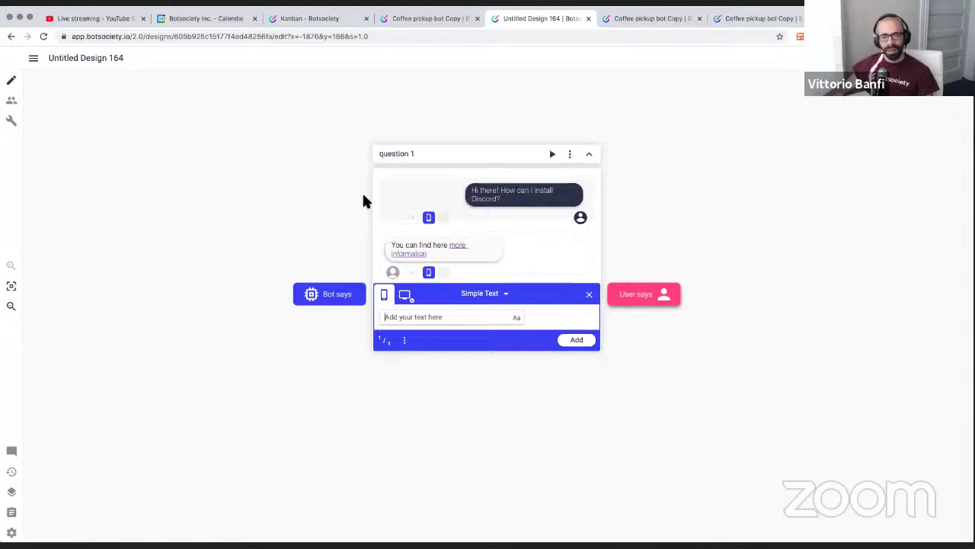
click(527, 196)
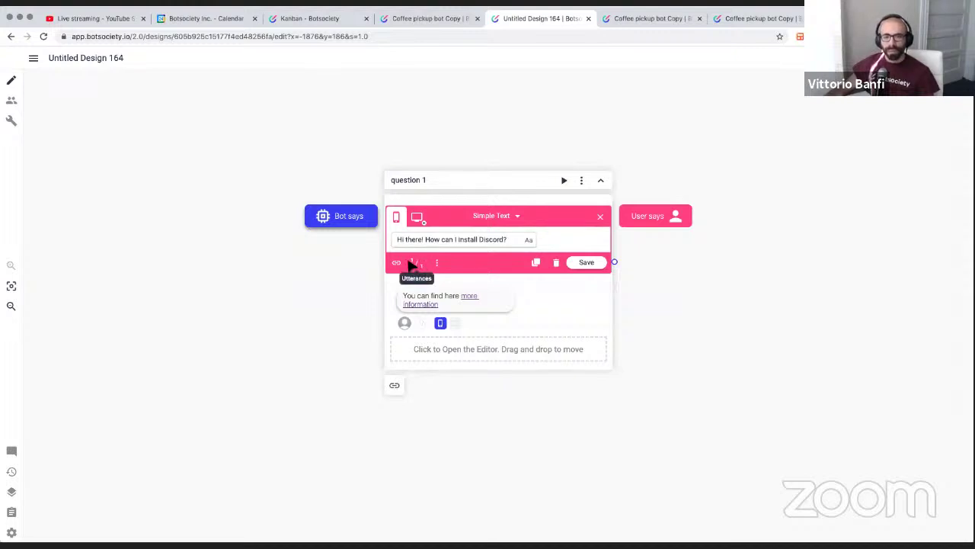
Add a user variant beginning 'I want to Install Discord?'
click(412, 264)
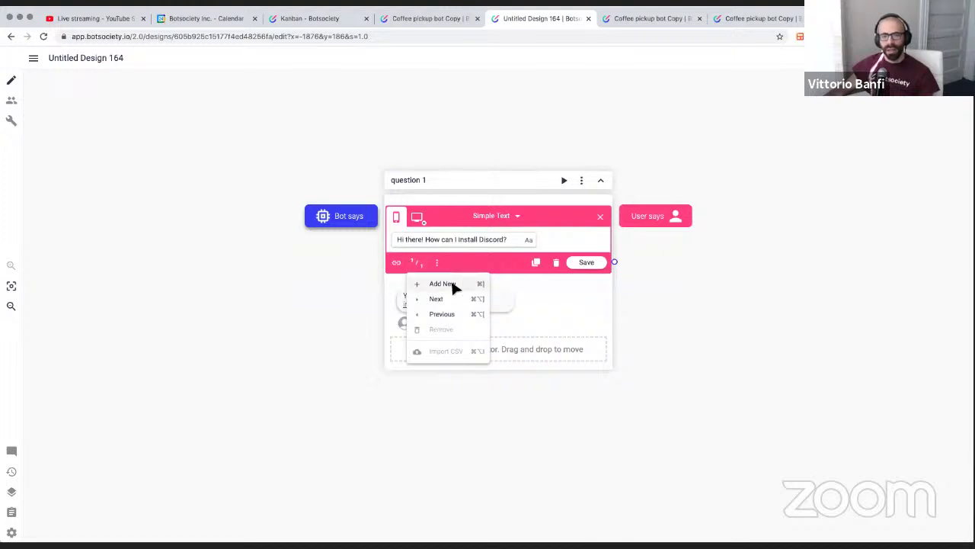
click(452, 284)
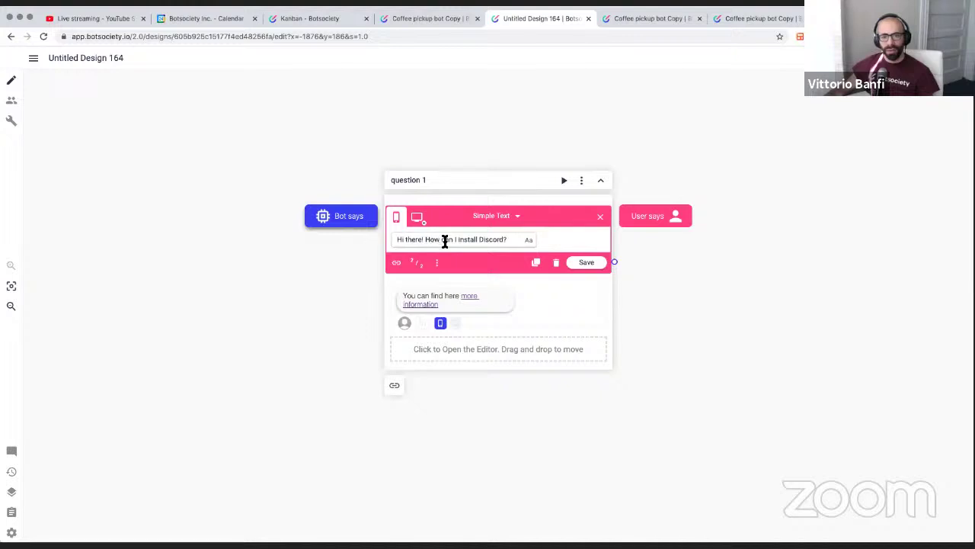
drag(452, 239, 393, 240)
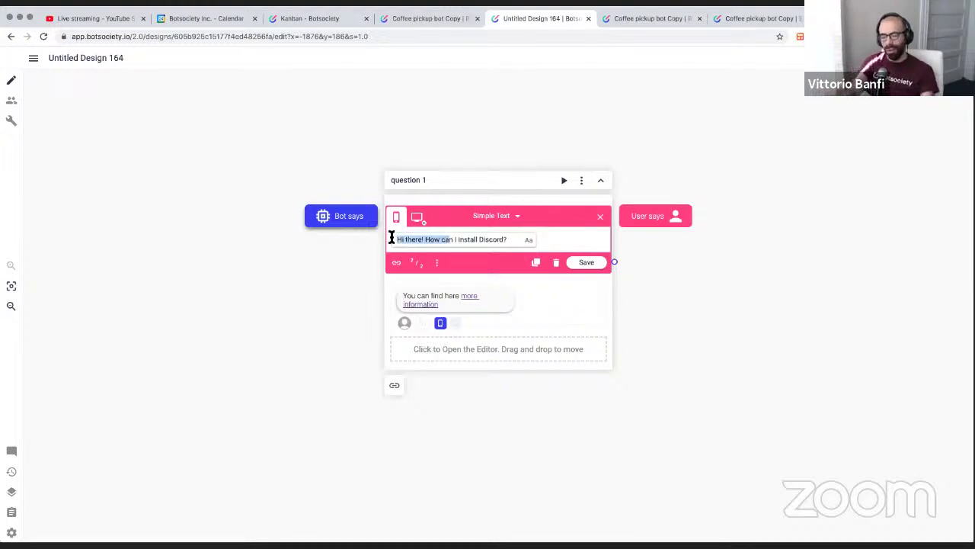
key(BackSpace)
text(I want to)
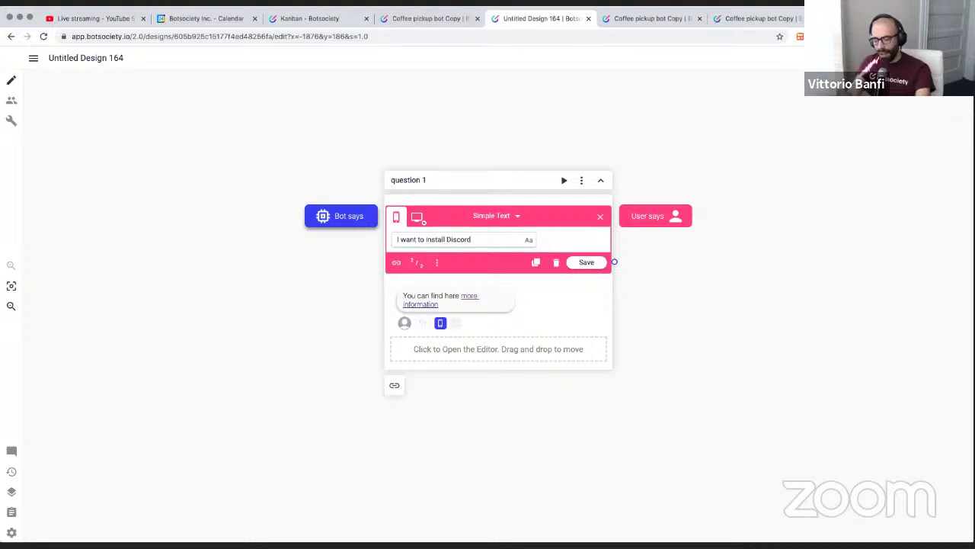
scroll(391, 239, right, 2)
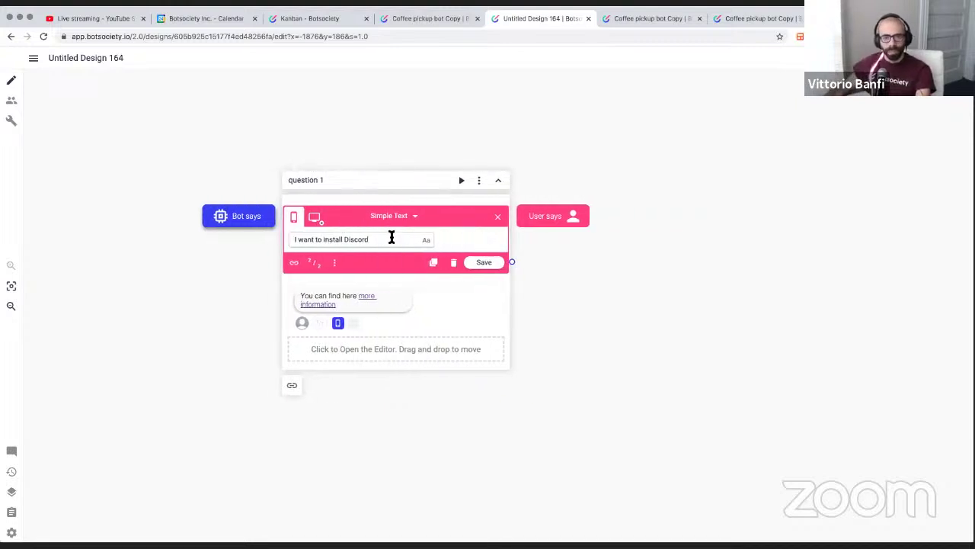
Add the variant 'I want to install Discord right now'
click(400, 262)
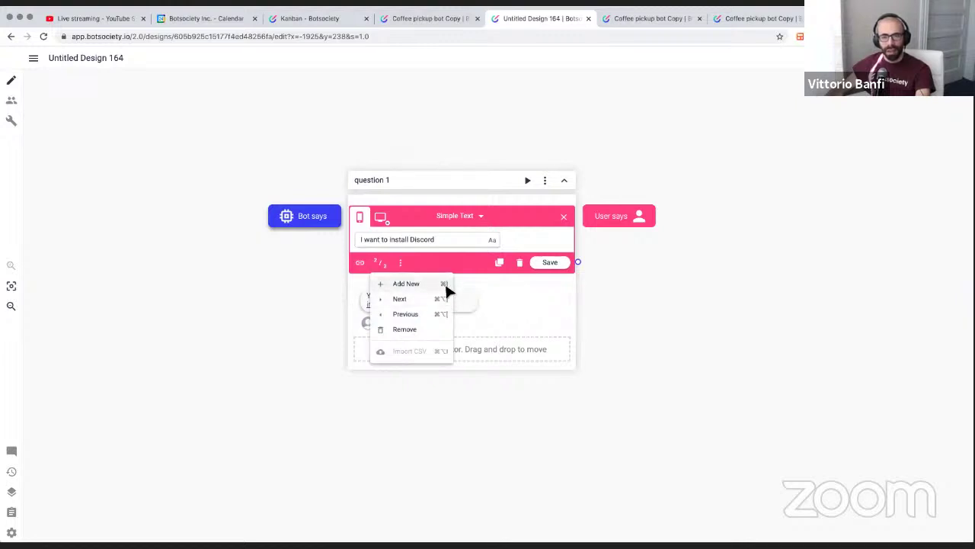
click(455, 240)
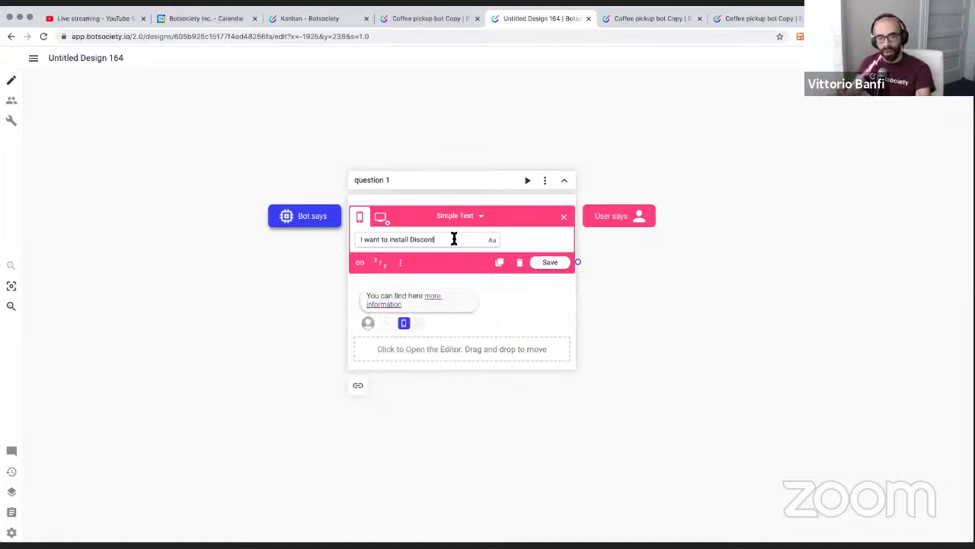
text(right)
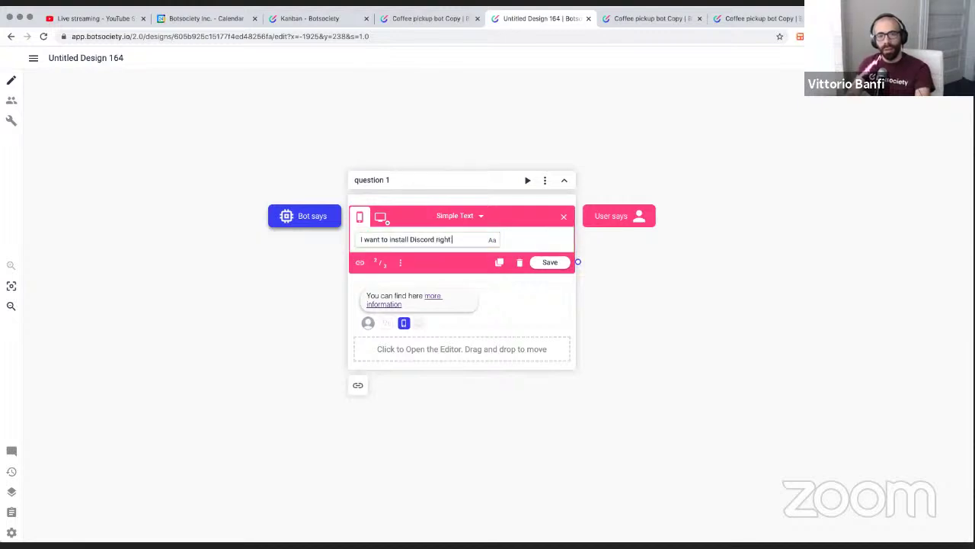
text( now)
key(Return)
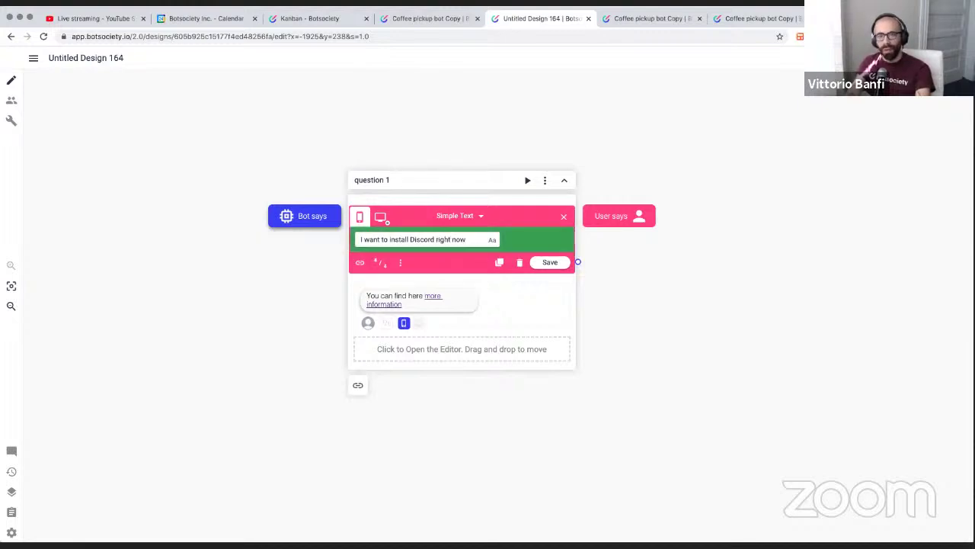
Add variants 'I need help with Discord install' and 'I need help with Discord', then close the editor
text(I ne need help with Discord i)
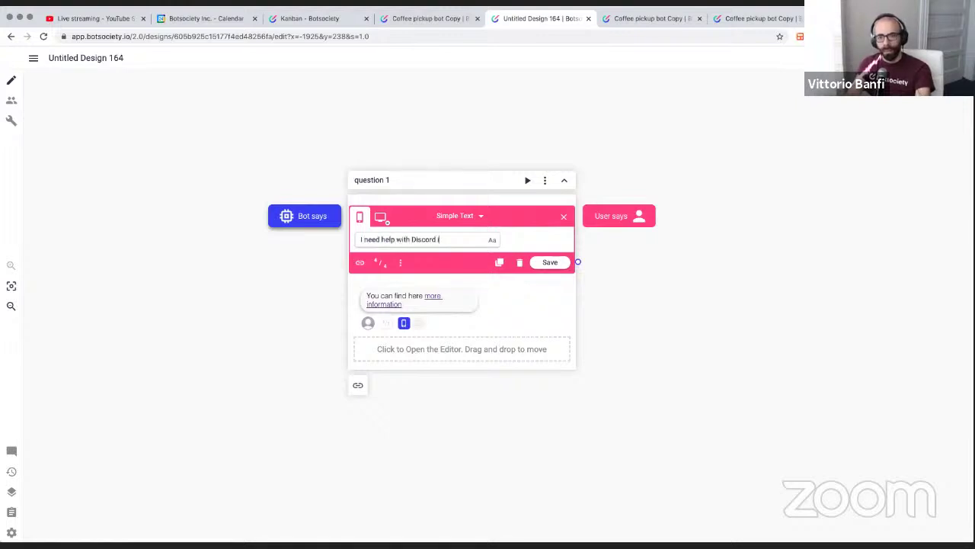
text(nstall)
key(Return)
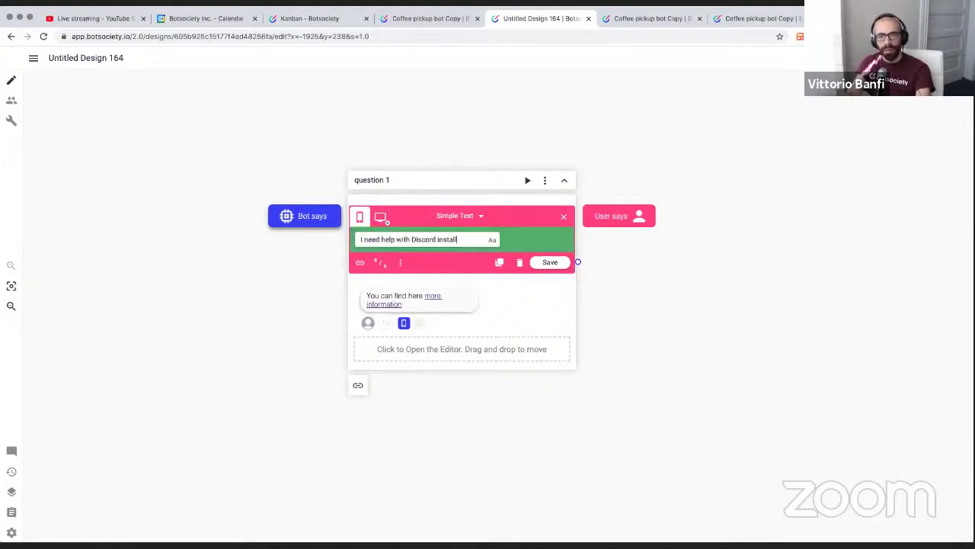
key(BackSpace)
key(BackSpace)
key(BackSpace)
key(BackSpace)
key(BackSpace)
key(BackSpace)
key(BackSpace)
key(BackSpace)
key(Return)
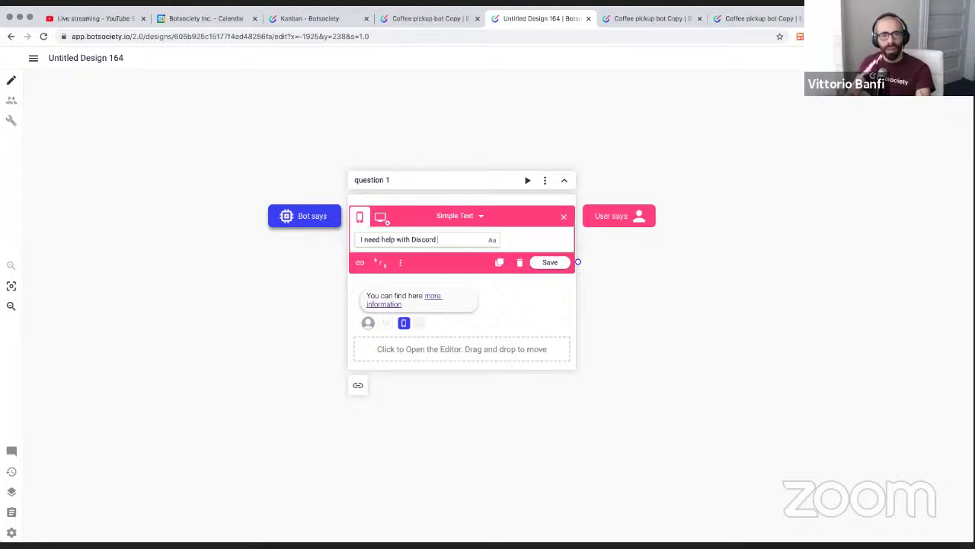
key(Escape)
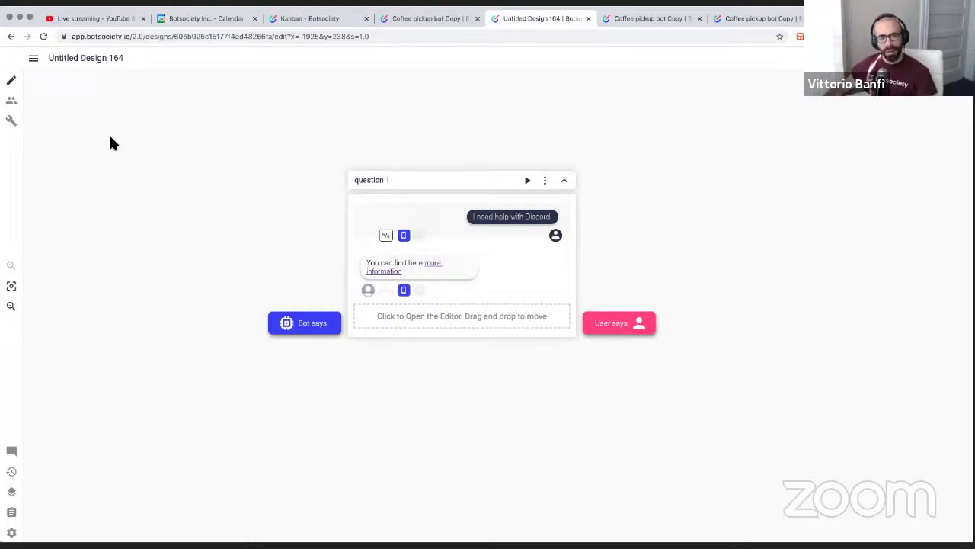
click(422, 216)
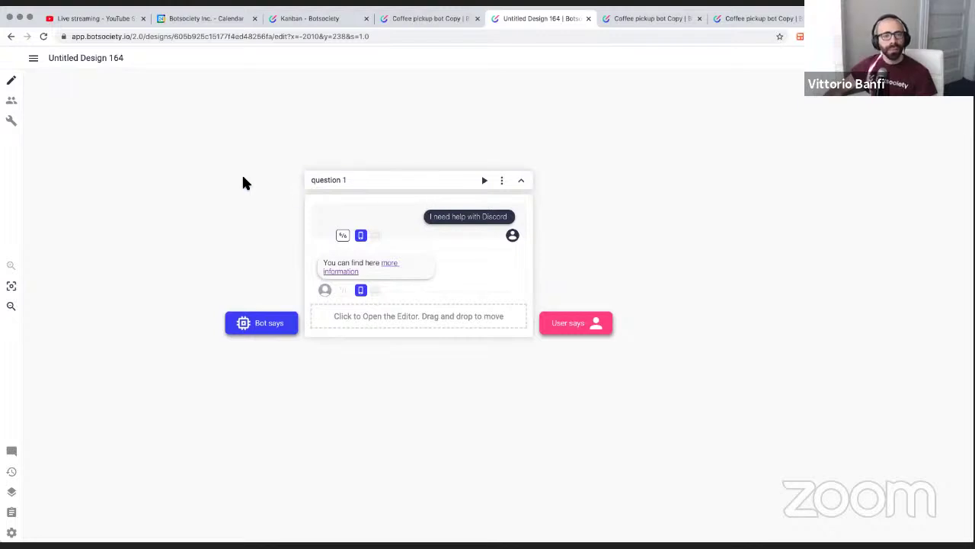
Create the install_question intent and assign it to all messages in question 1
click(12, 122)
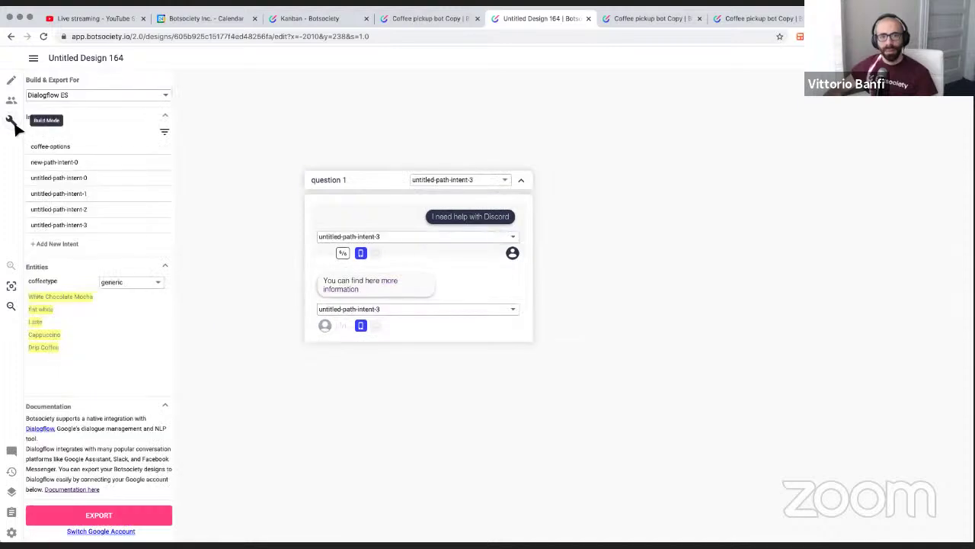
click(458, 186)
click(567, 169)
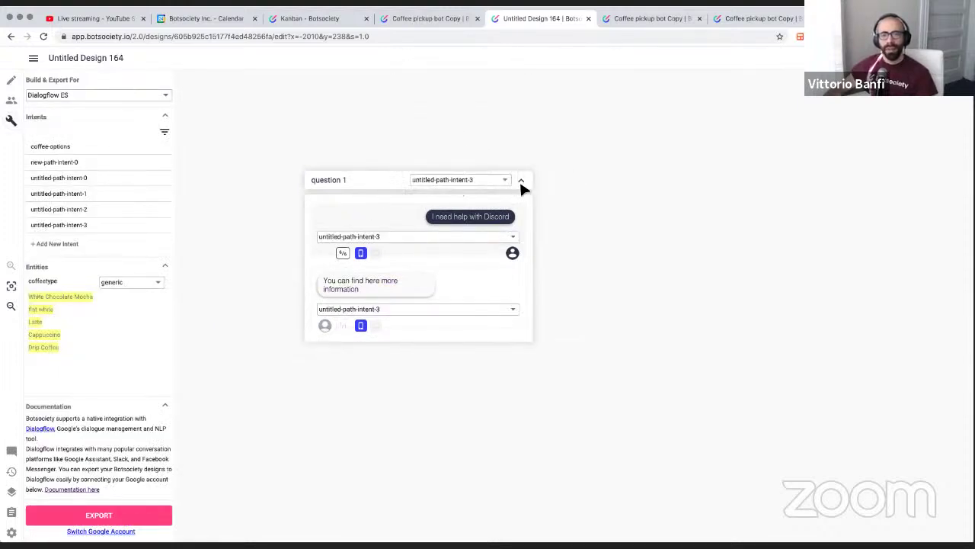
click(463, 186)
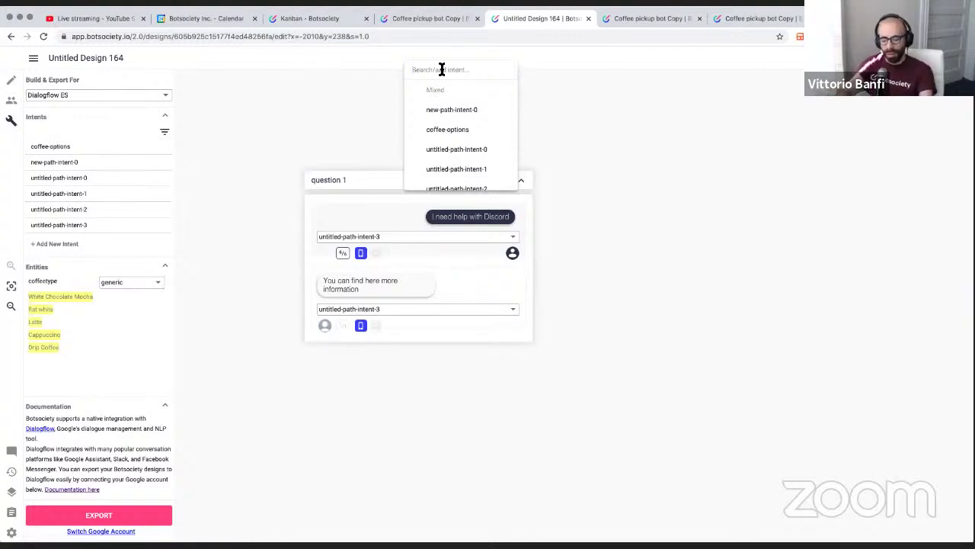
text(question)
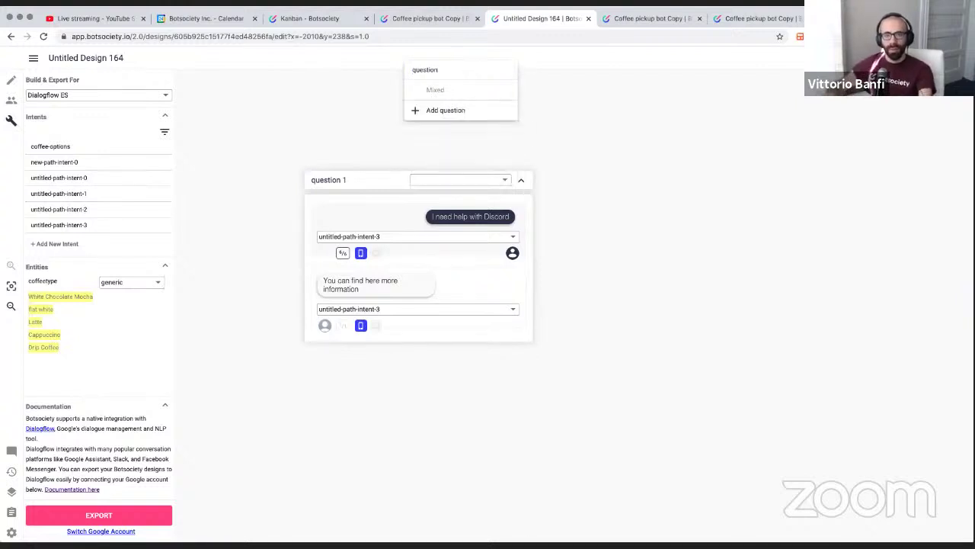
text(=)
key(super+a)
key(BackSpace)
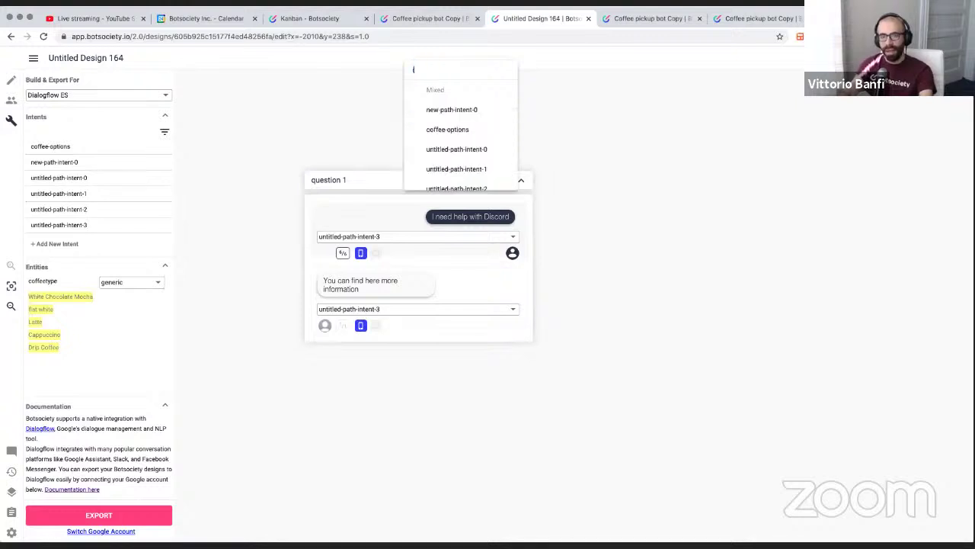
text(install_question)
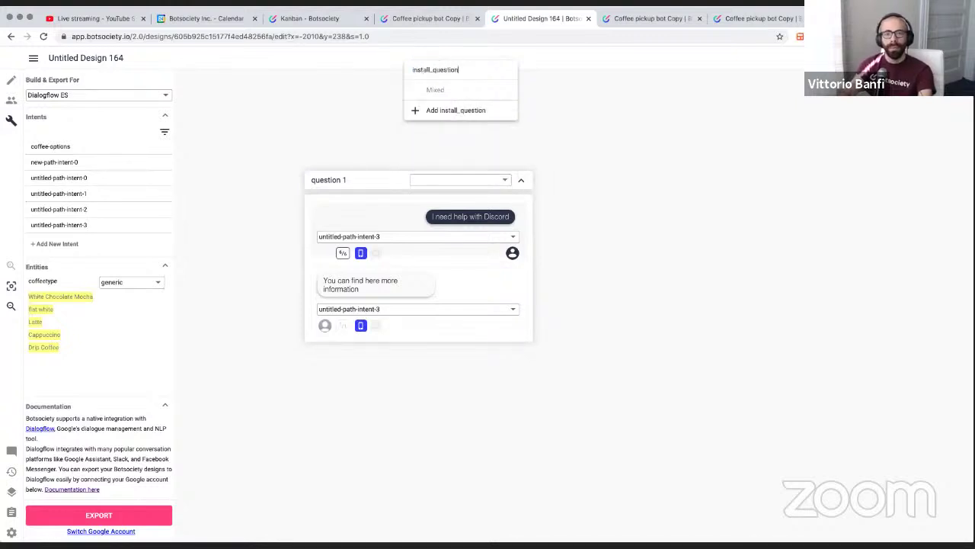
key(Return)
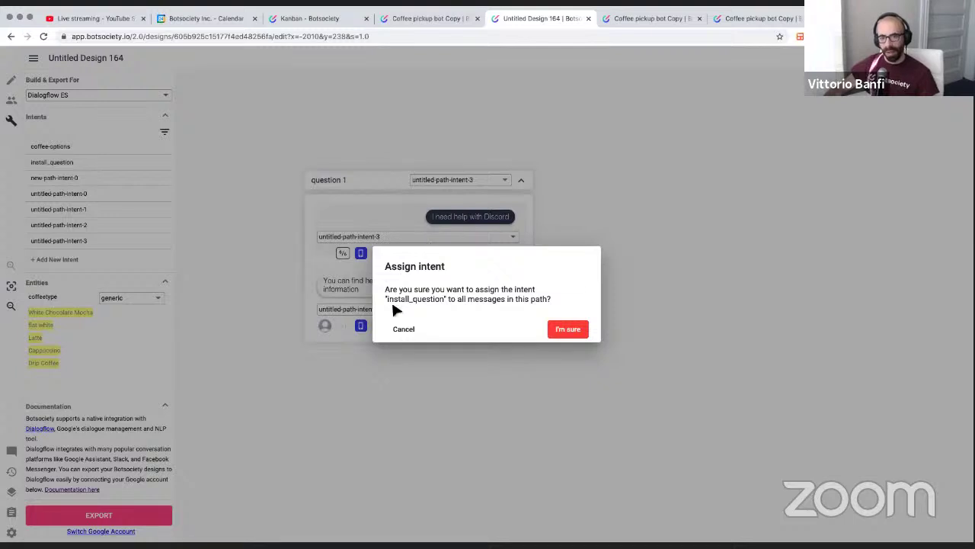
click(570, 329)
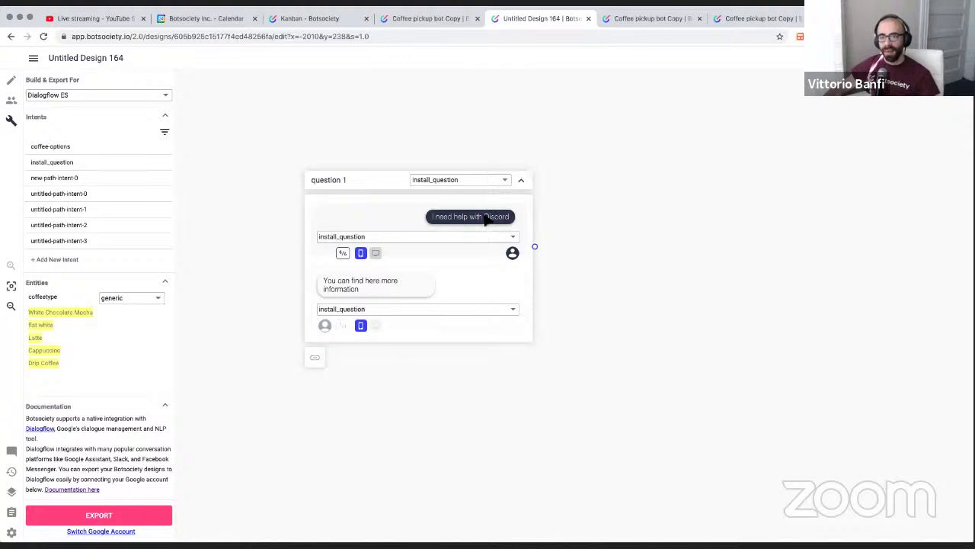
Tag 'Discord' in the user message as a new 'software' entity
drag(486, 219, 512, 220)
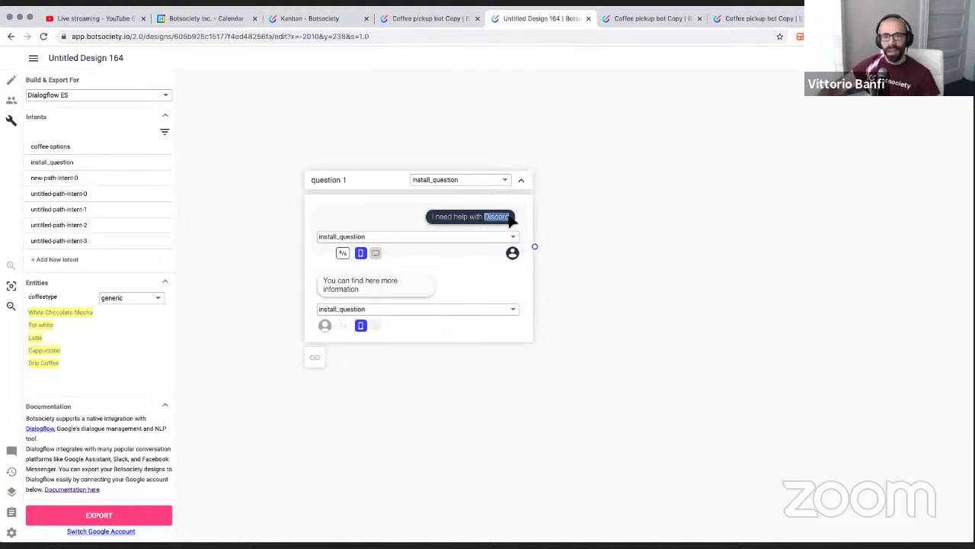
click(512, 220)
drag(512, 219, 486, 220)
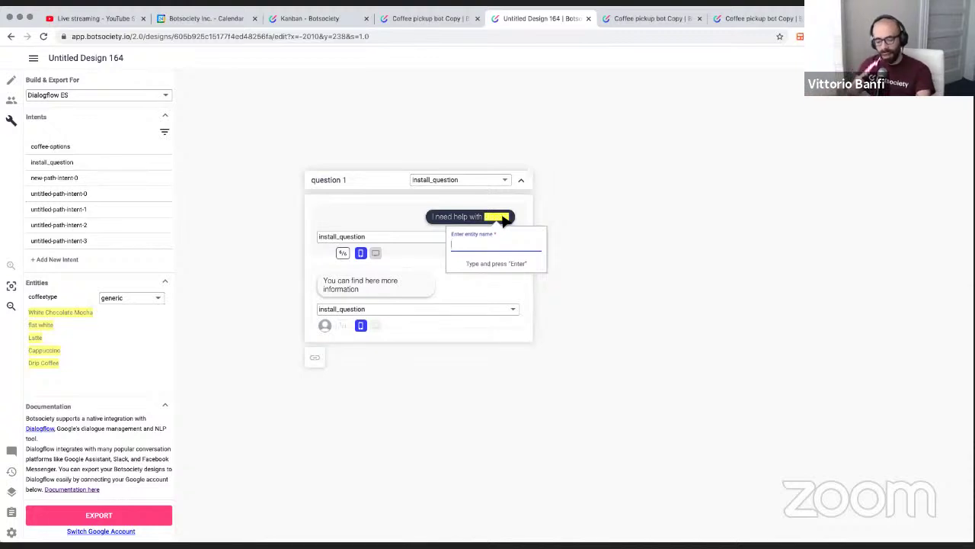
text(software)
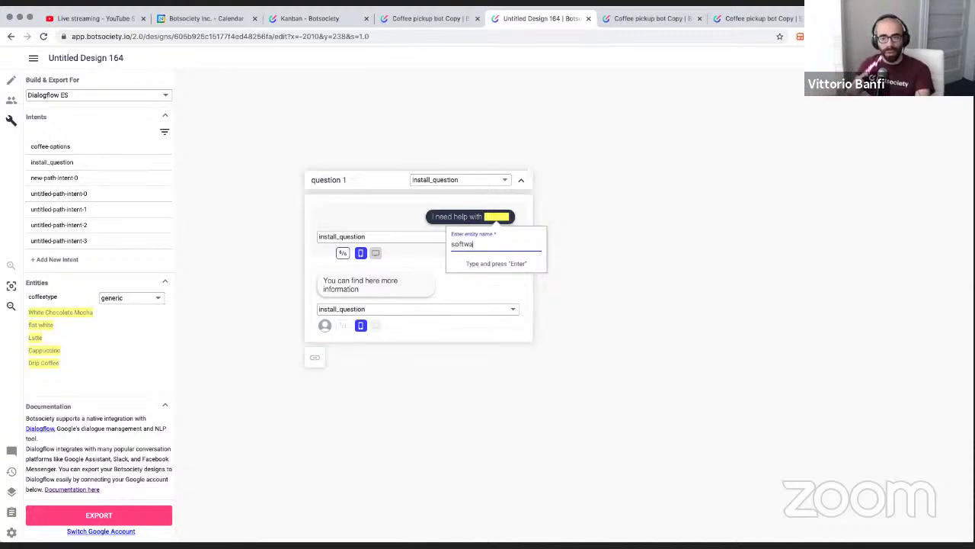
key(Return)
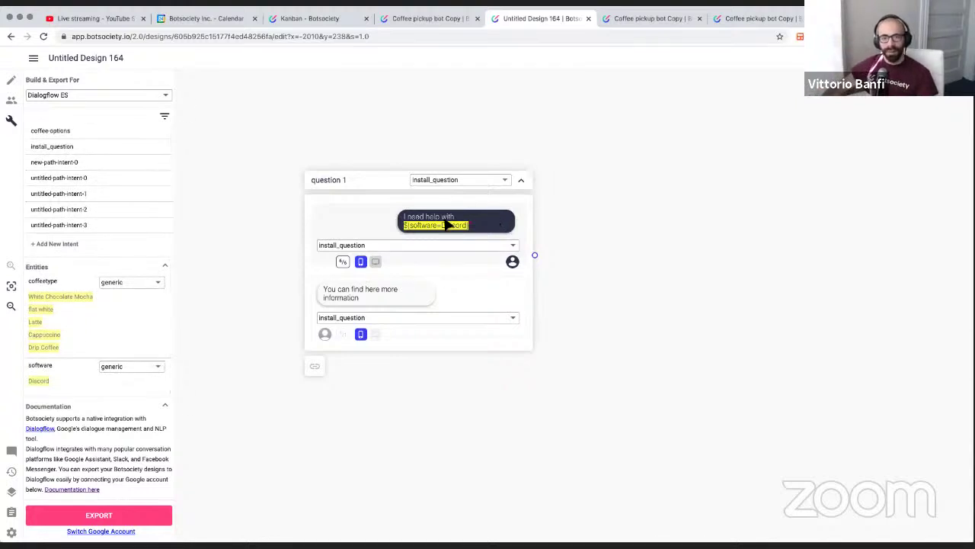
Cycle through the user message's utterance variations
click(344, 261)
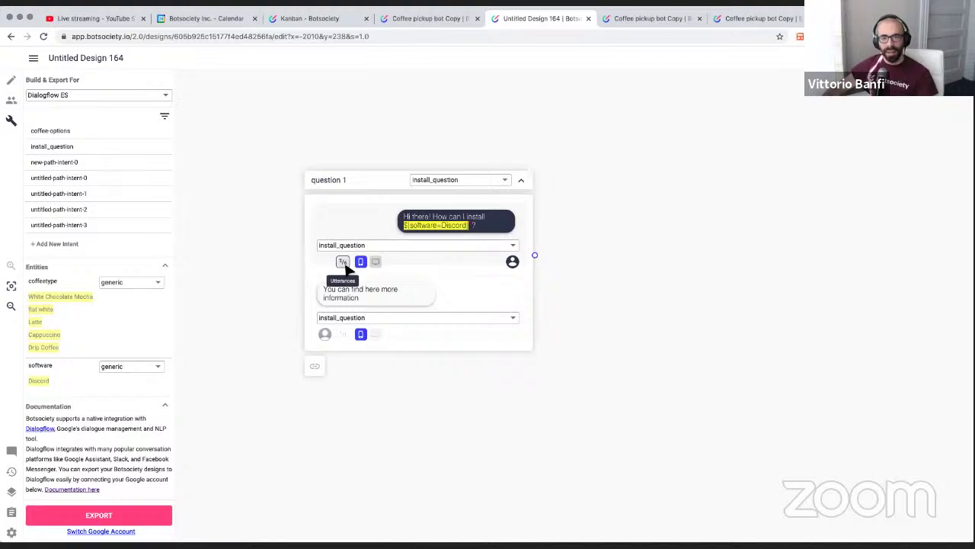
click(344, 261)
click(343, 262)
click(344, 262)
click(344, 261)
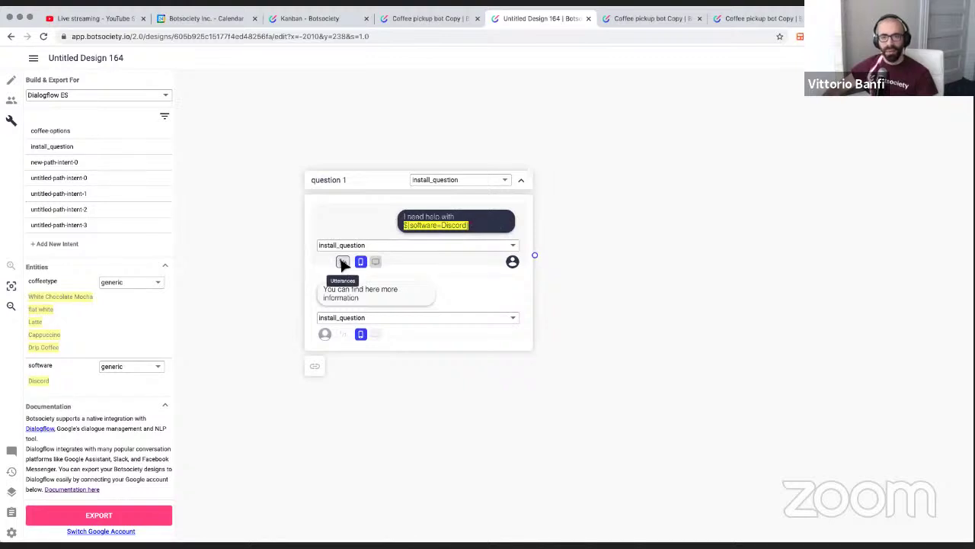
click(344, 261)
click(343, 262)
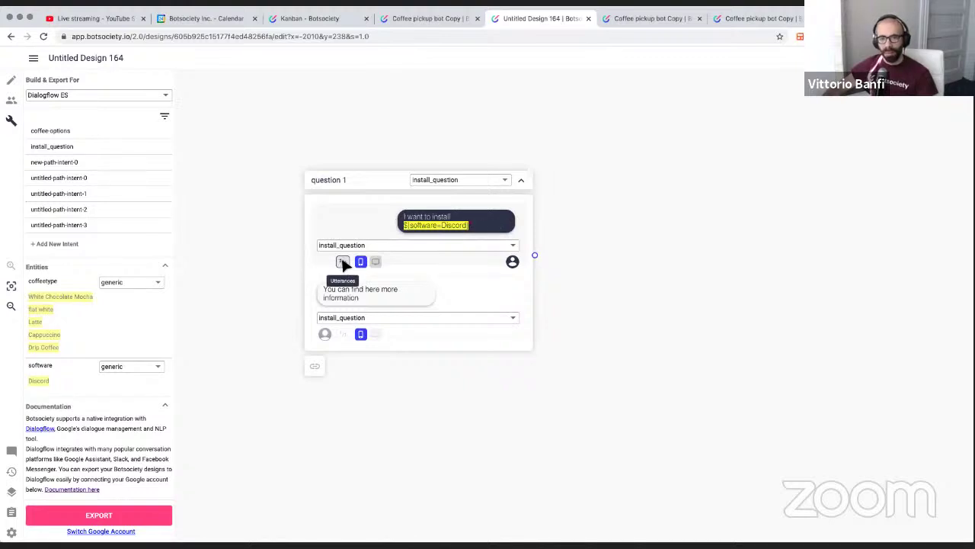
click(344, 262)
click(344, 261)
click(344, 262)
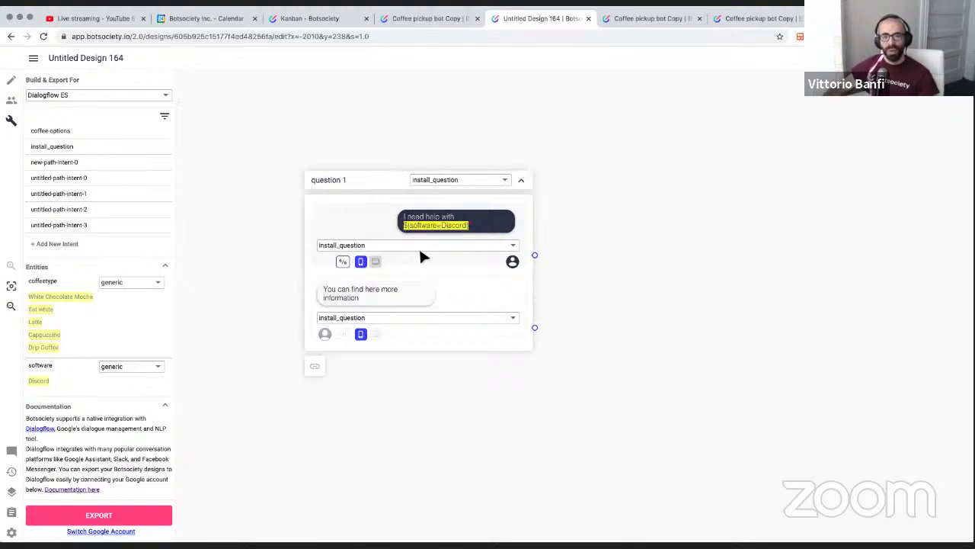
click(343, 261)
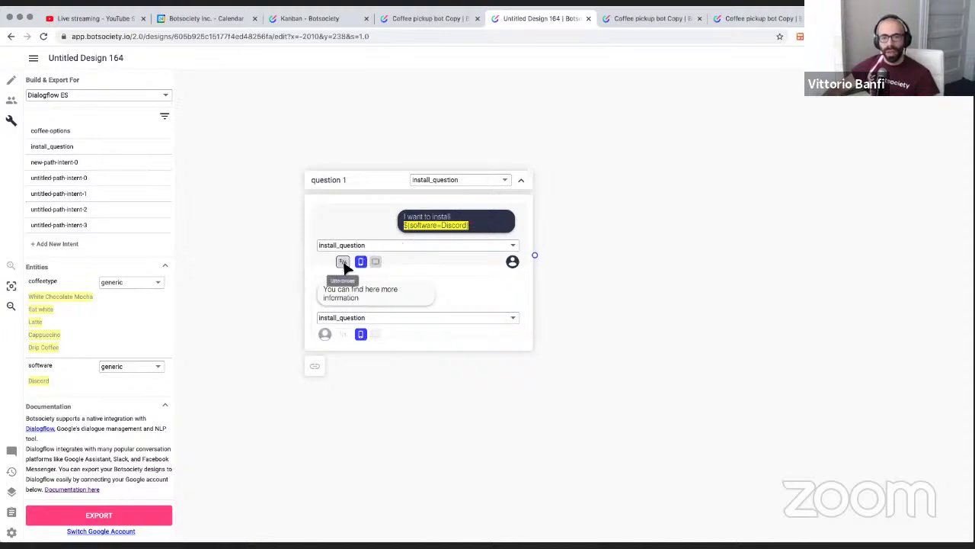
click(343, 260)
click(343, 261)
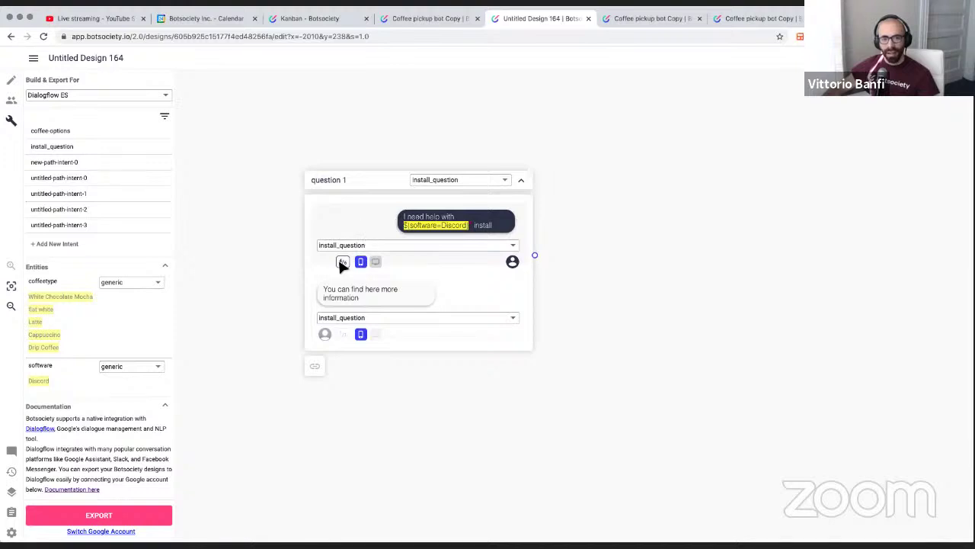
click(344, 261)
click(63, 94)
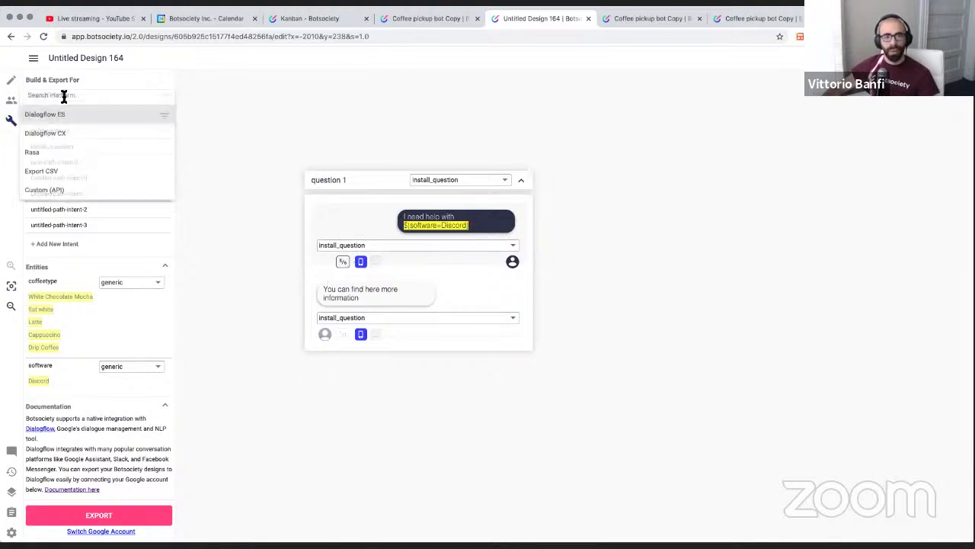
click(336, 124)
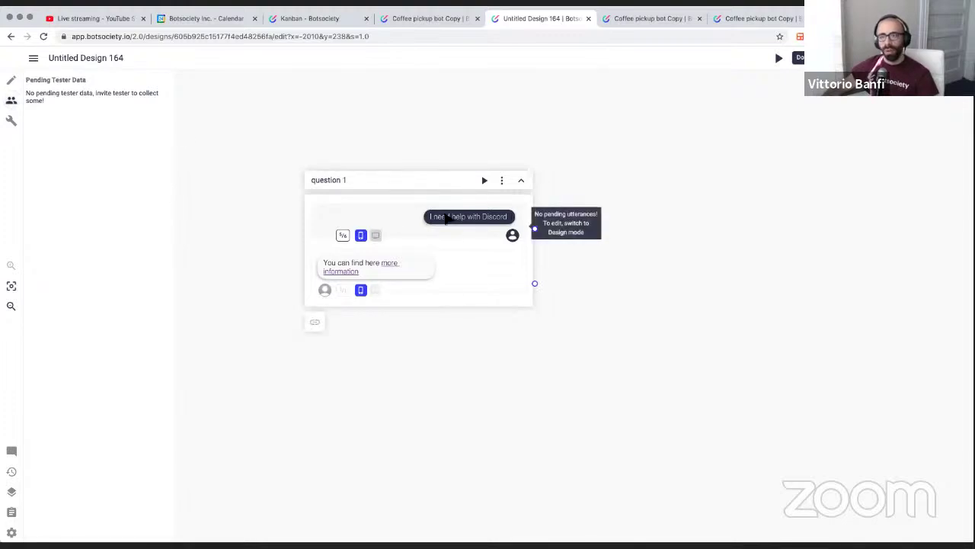
Launch Test yourself from the Invite tester window, then close the preview and dismiss the window
click(853, 57)
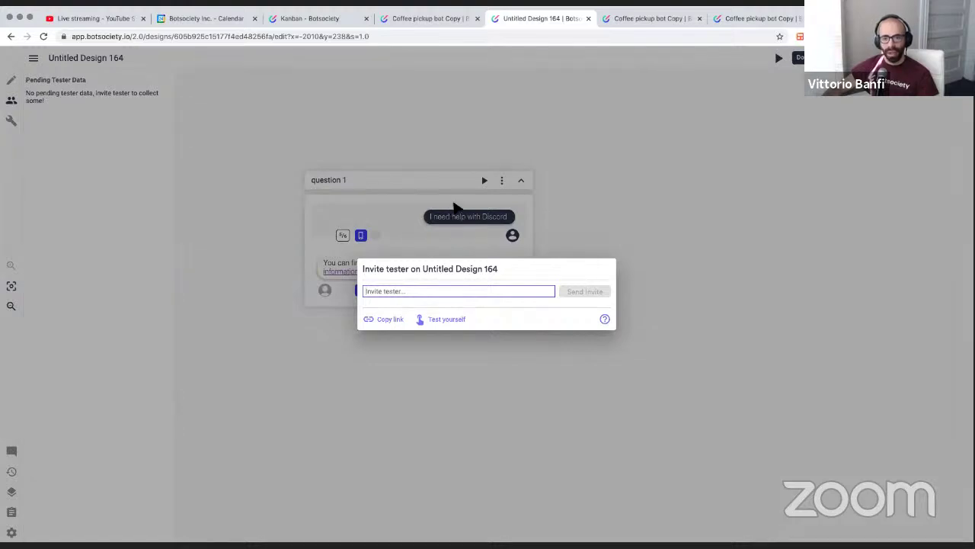
click(457, 206)
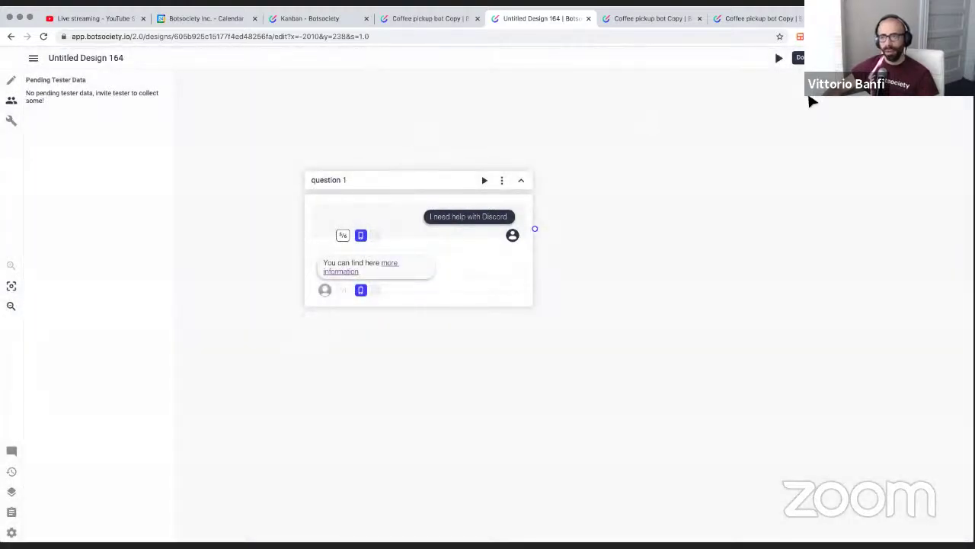
click(802, 58)
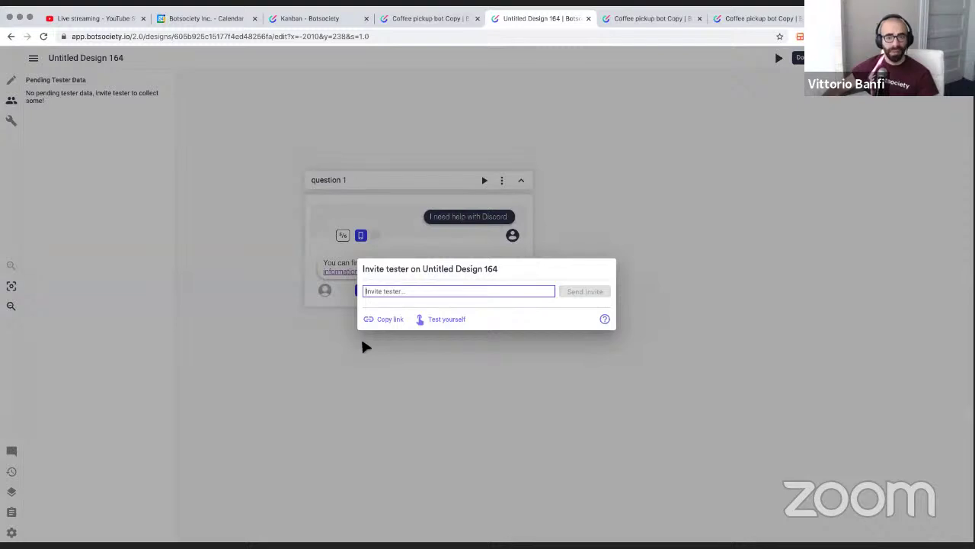
click(448, 319)
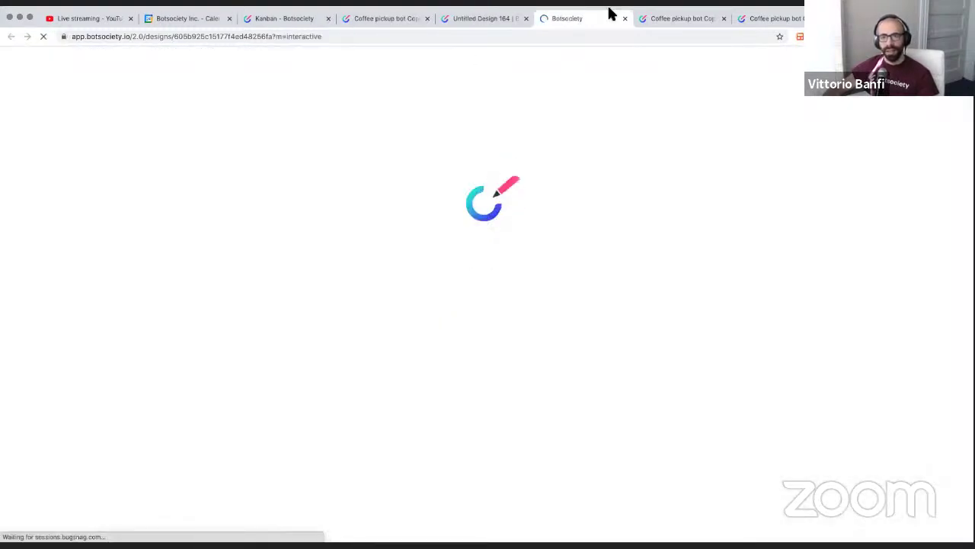
click(624, 18)
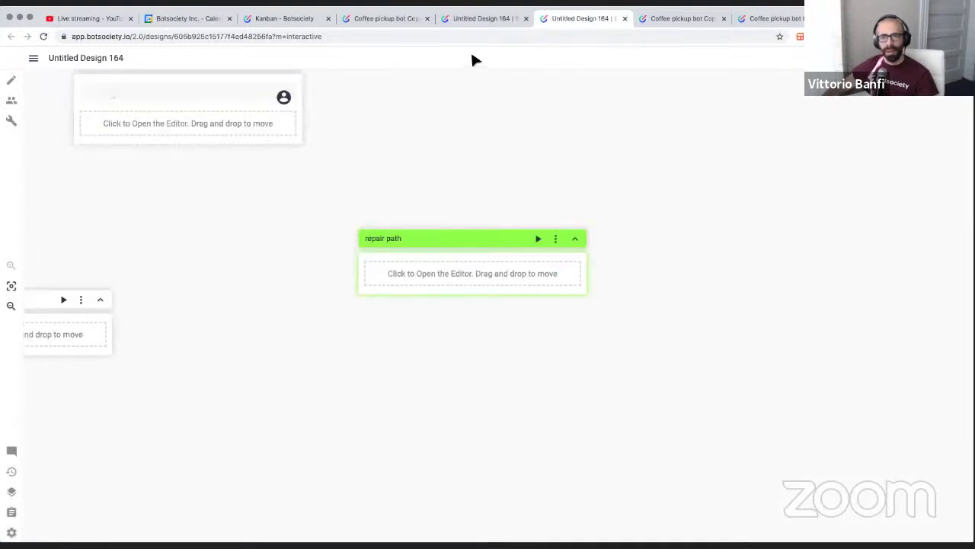
click(349, 225)
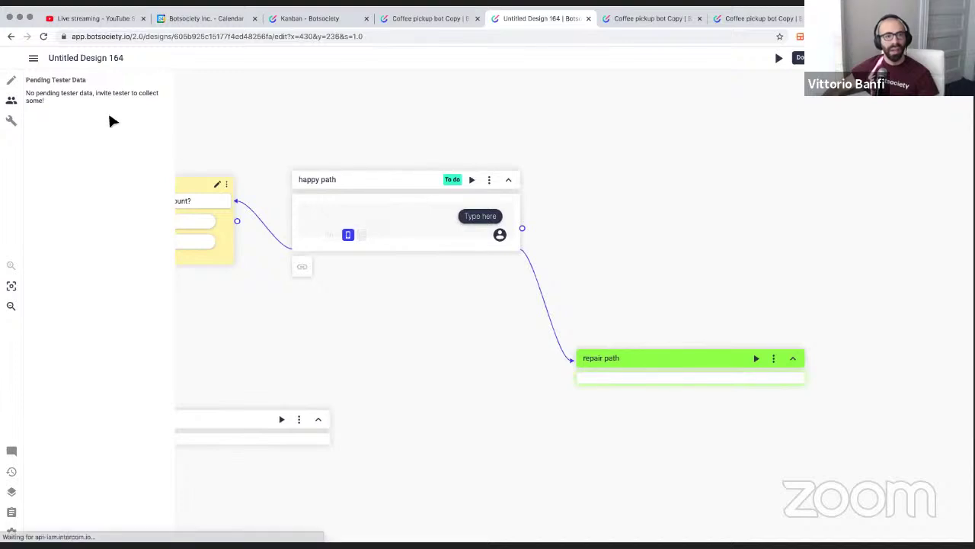
Delete the happy path and the repair path
click(12, 80)
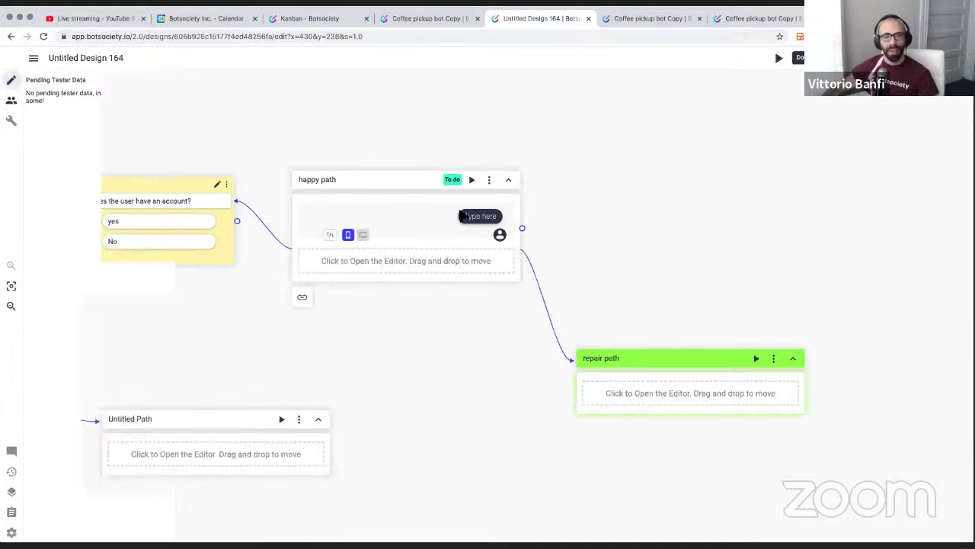
click(489, 180)
click(515, 321)
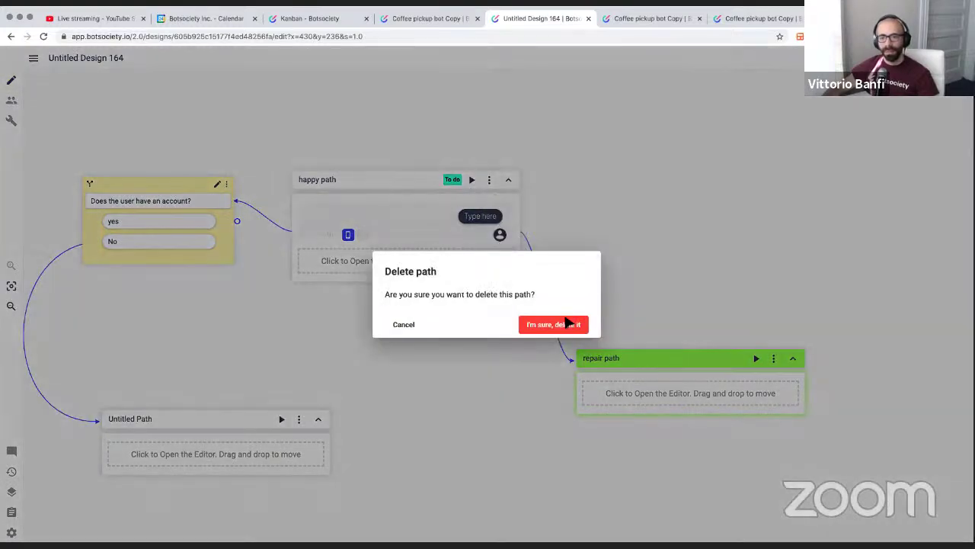
click(573, 325)
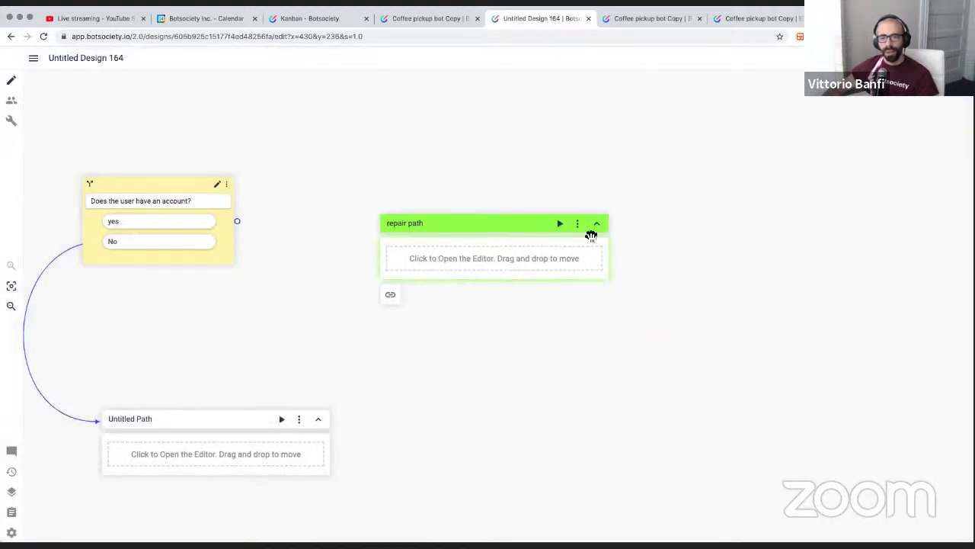
click(574, 218)
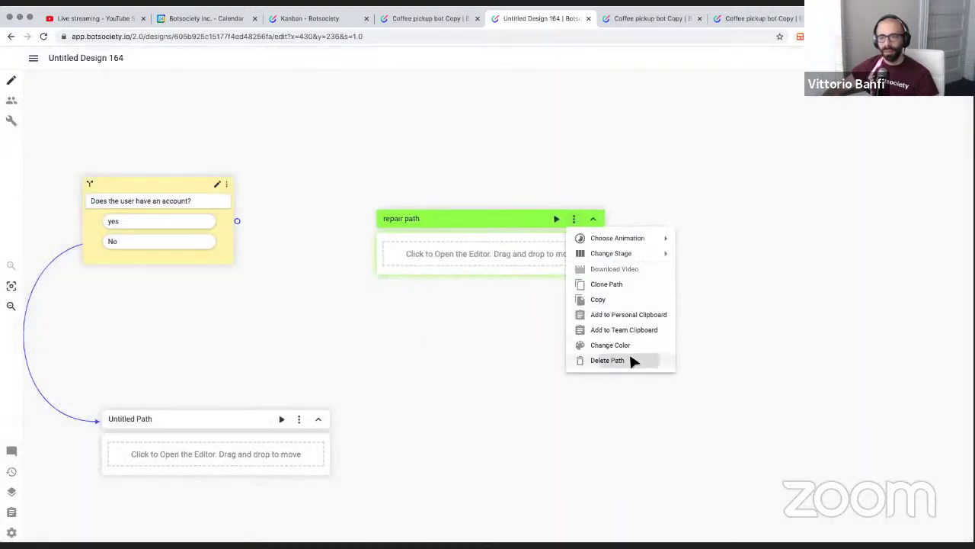
click(632, 361)
click(572, 326)
Delete the account conditional block
scroll(475, 302, left, 7)
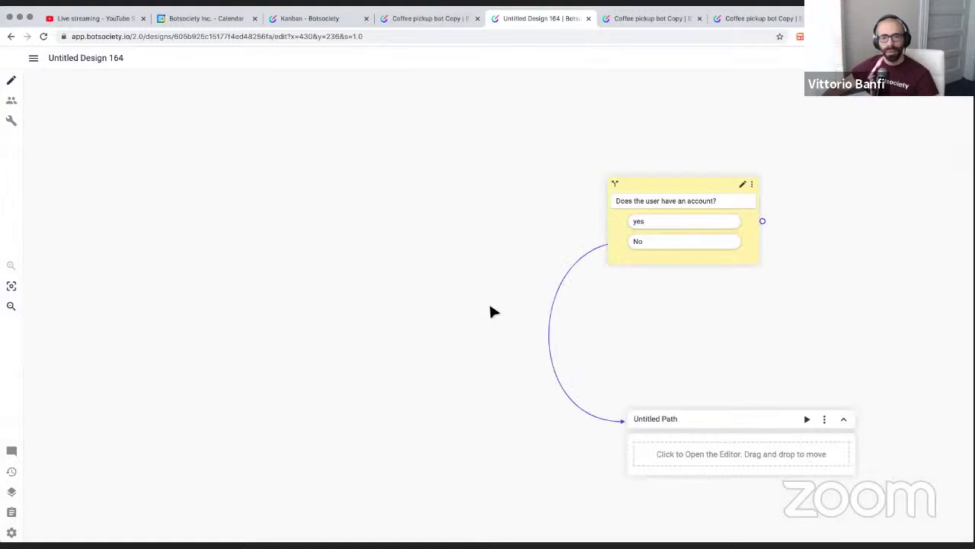
right_click(476, 303)
click(475, 252)
scroll(476, 253, right, 3)
scroll(476, 255, right, 2)
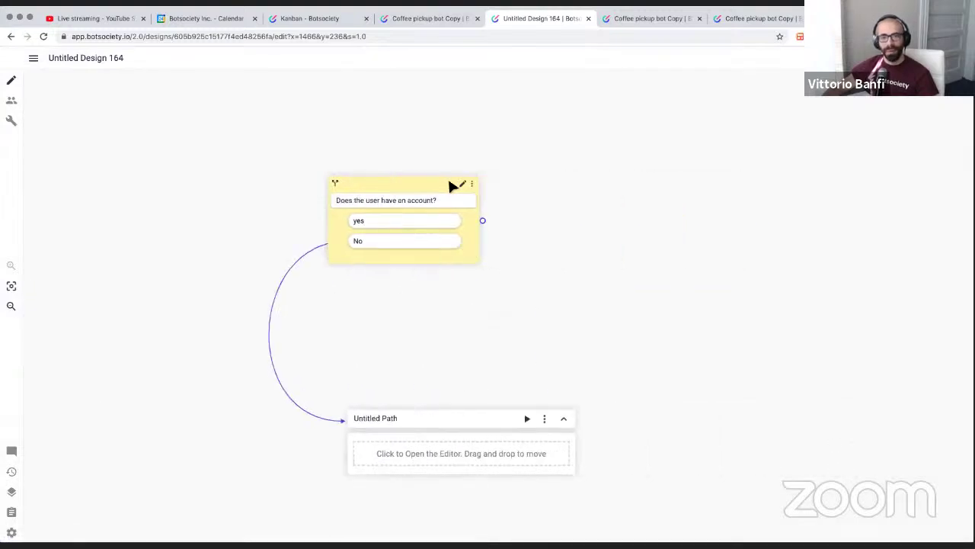
click(472, 183)
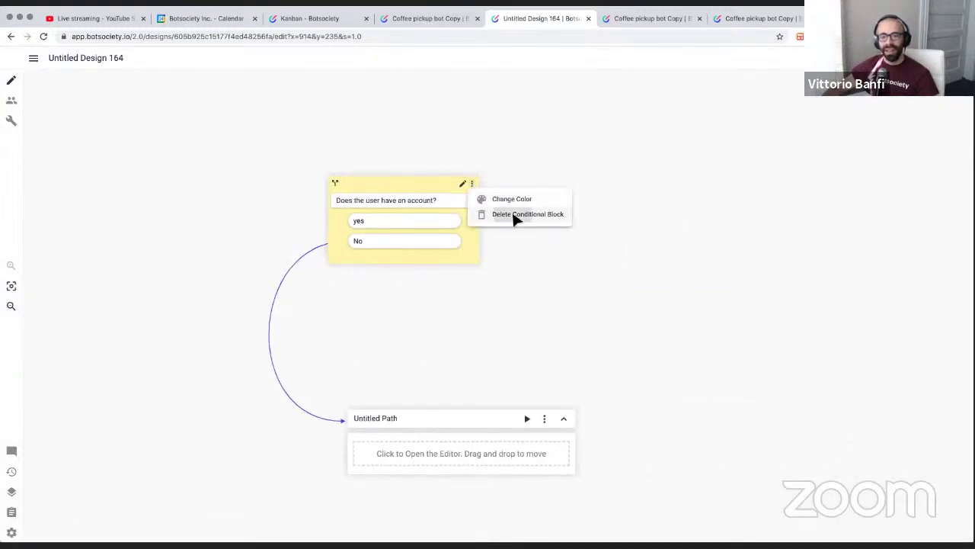
click(515, 216)
click(559, 325)
Delete the empty Untitled Path
scroll(503, 284, down, 5)
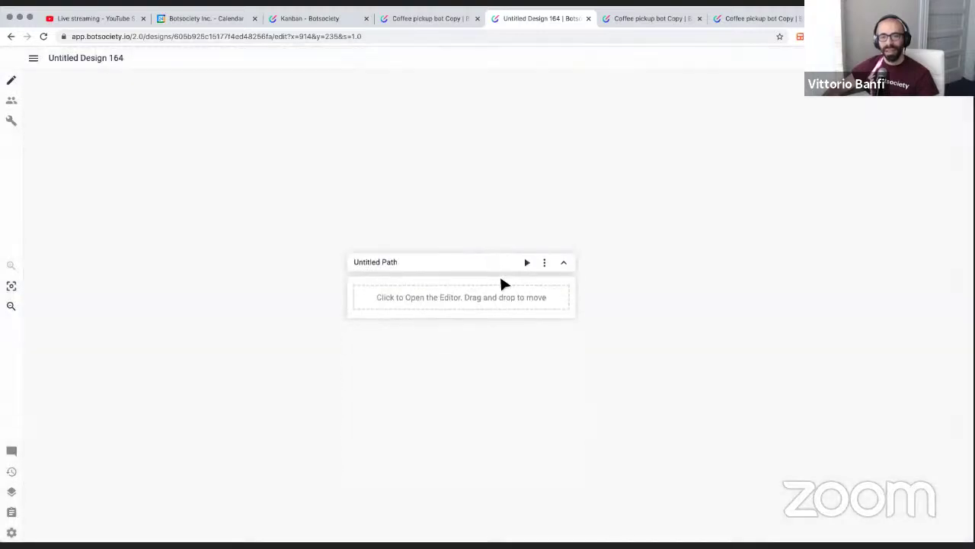
click(544, 262)
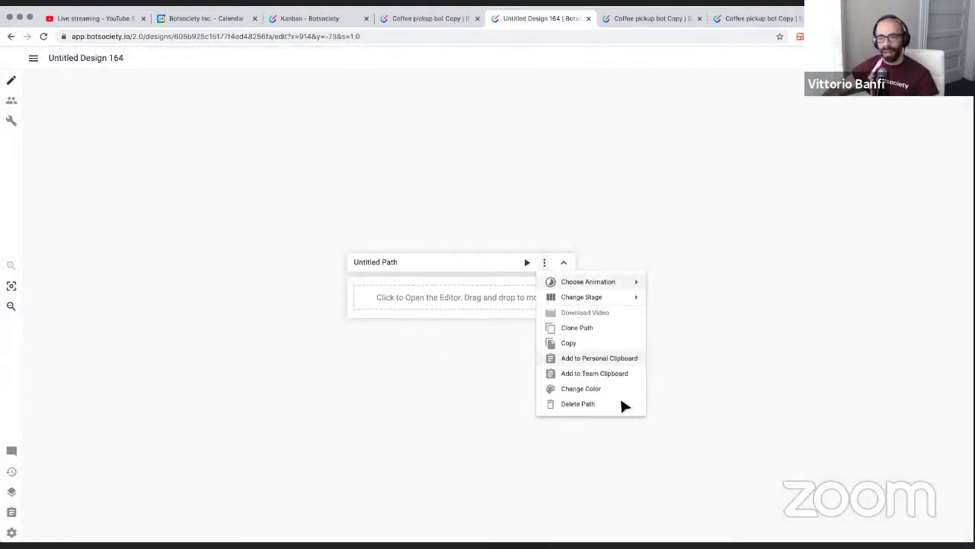
click(584, 404)
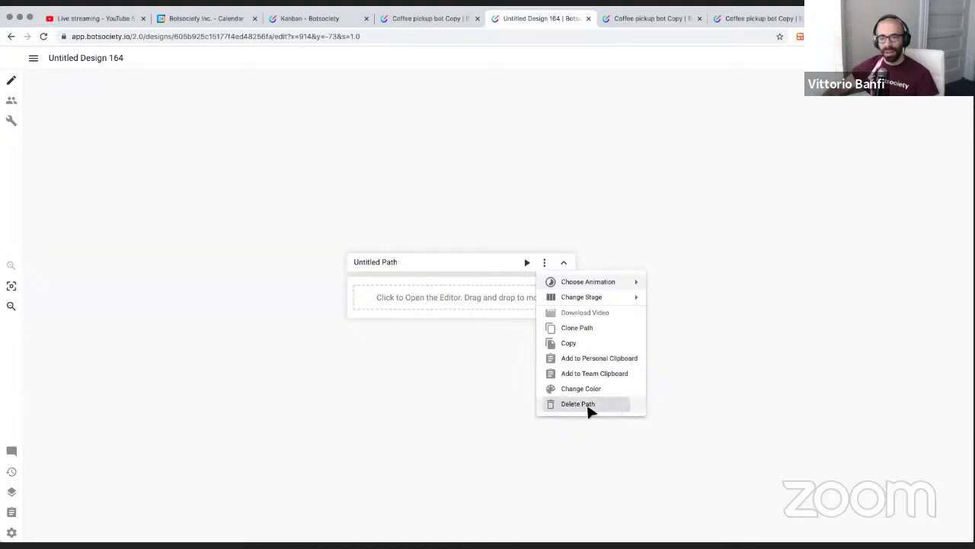
click(584, 326)
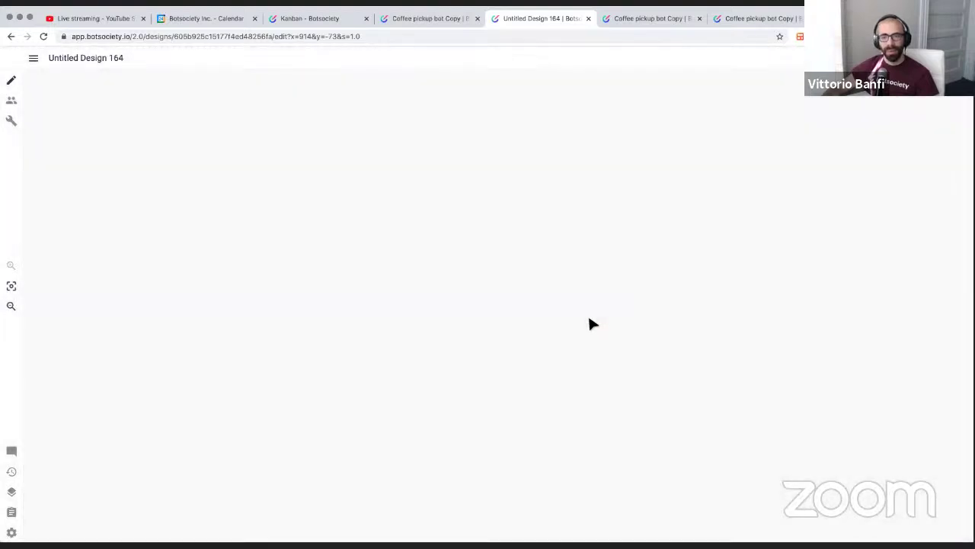
Bring question 1 into view and launch Test yourself from the tester invitation options
scroll(589, 317, up, 5)
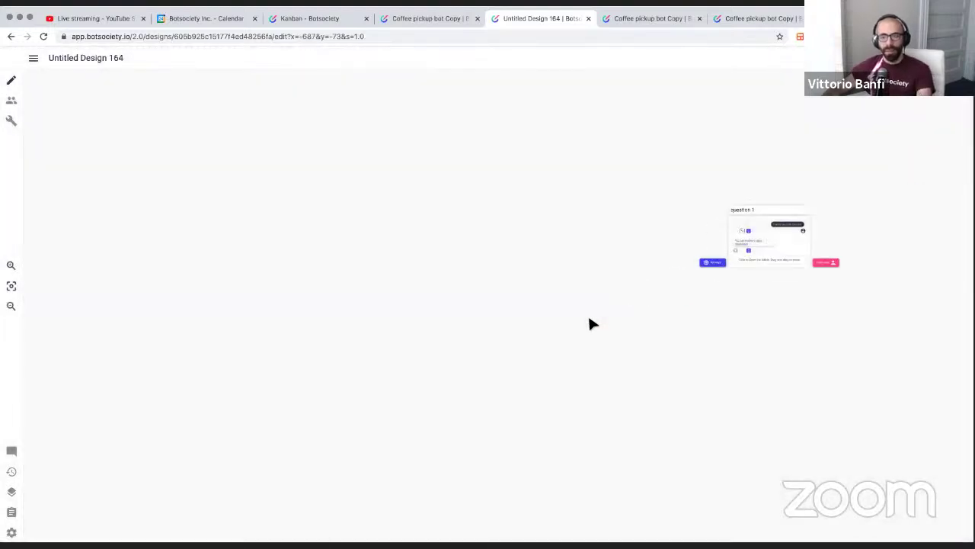
scroll(589, 318, down, 1)
drag(657, 325, 502, 323)
scroll(618, 262, up, 5)
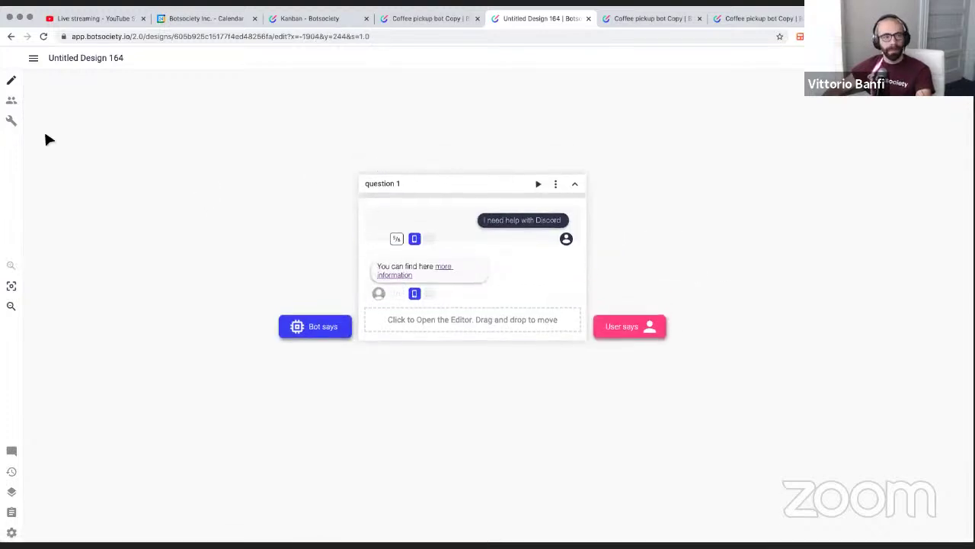
click(12, 101)
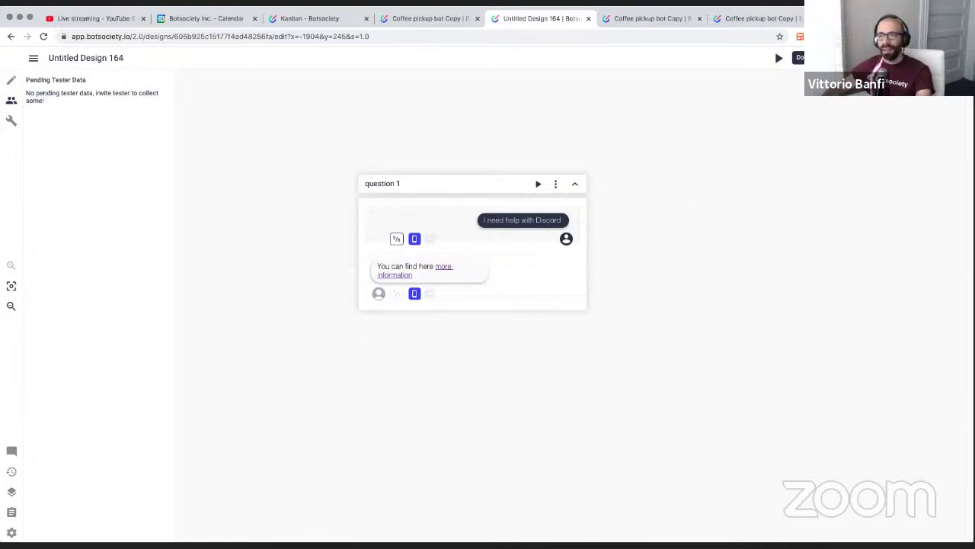
click(884, 58)
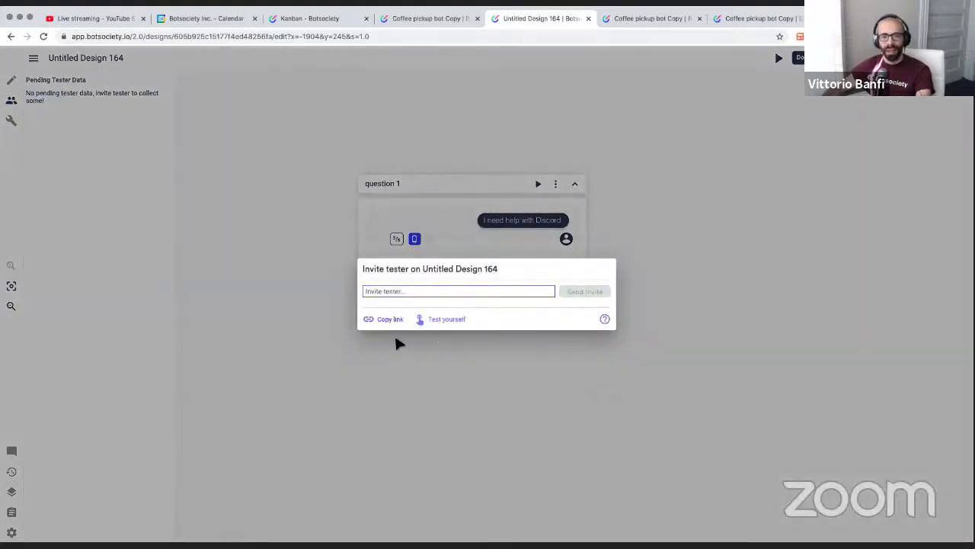
click(424, 319)
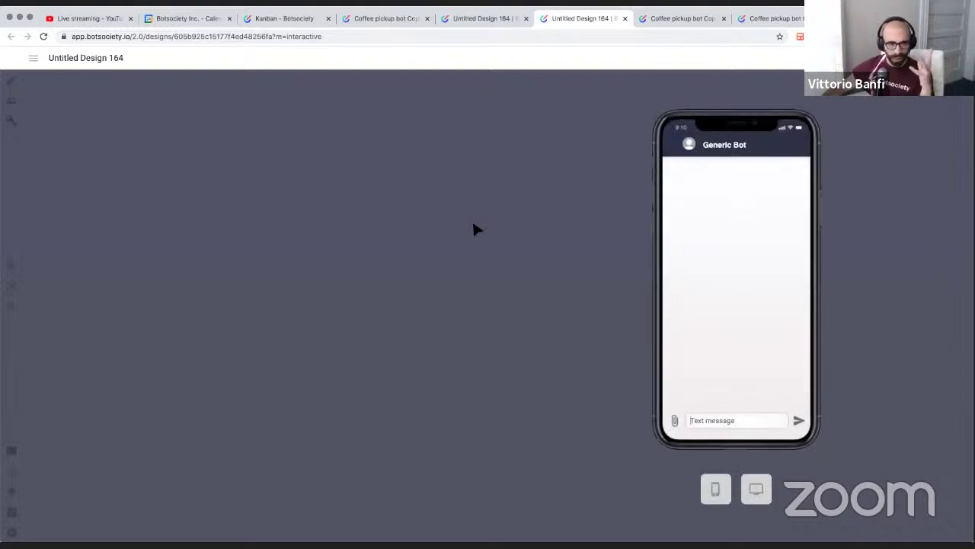
Send 'hi! Can you help me with discord right now?' in the preview chat, then close the tab
click(709, 420)
text(hi!)
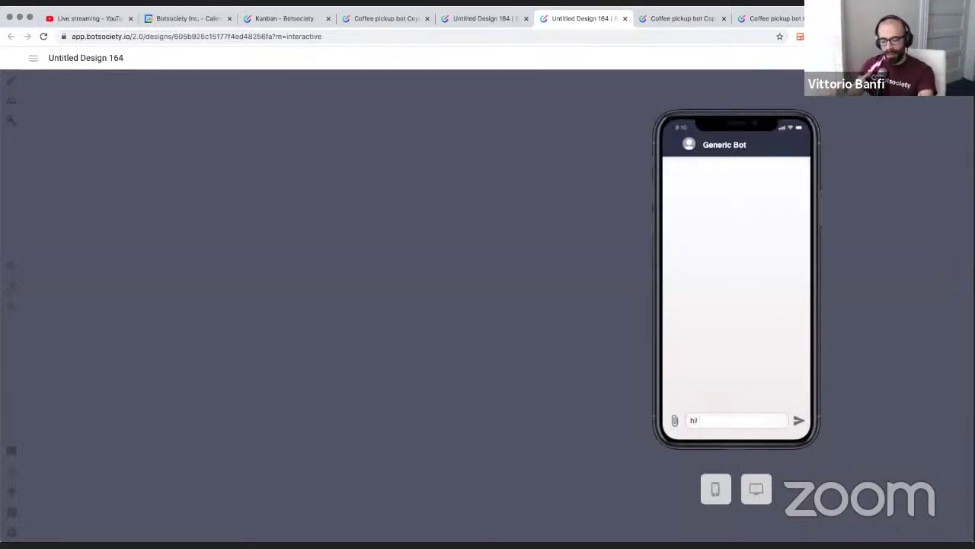
text( Can you help me )
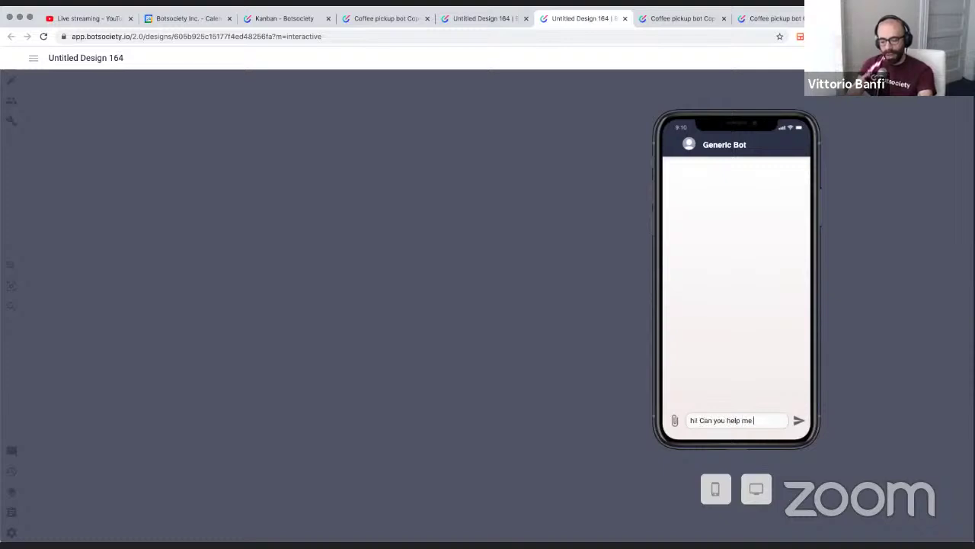
text(with discord right now?)
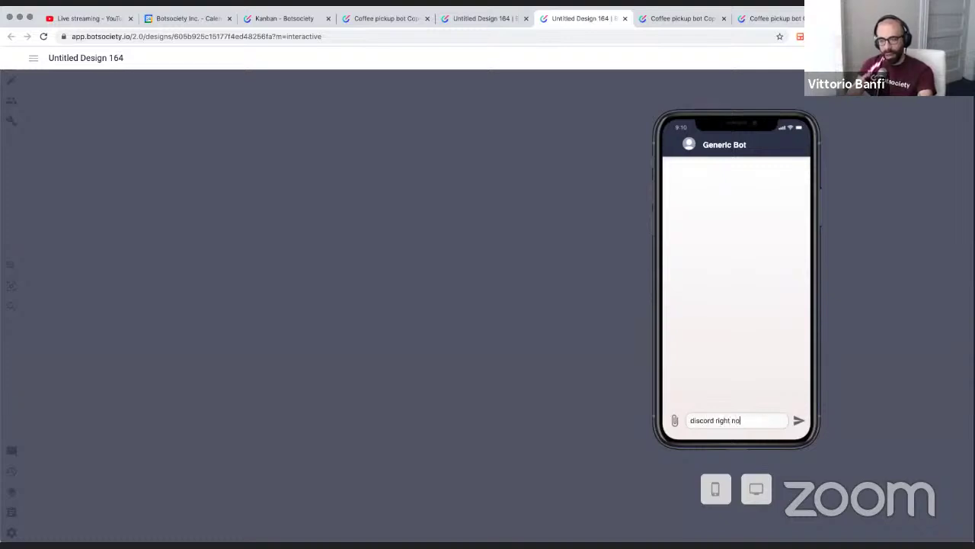
key(Return)
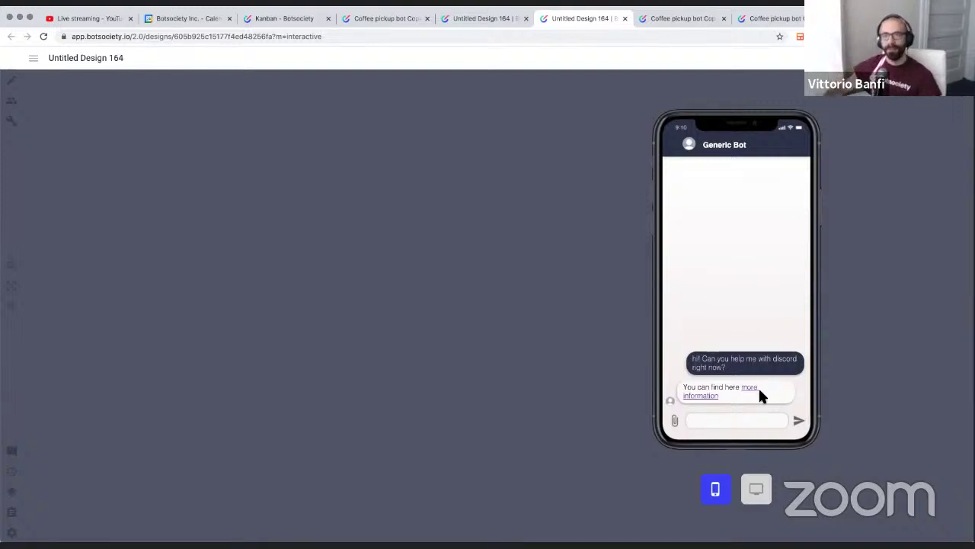
click(625, 19)
Reload and approve the pending tester text in question 1 as a new user variant
click(250, 70)
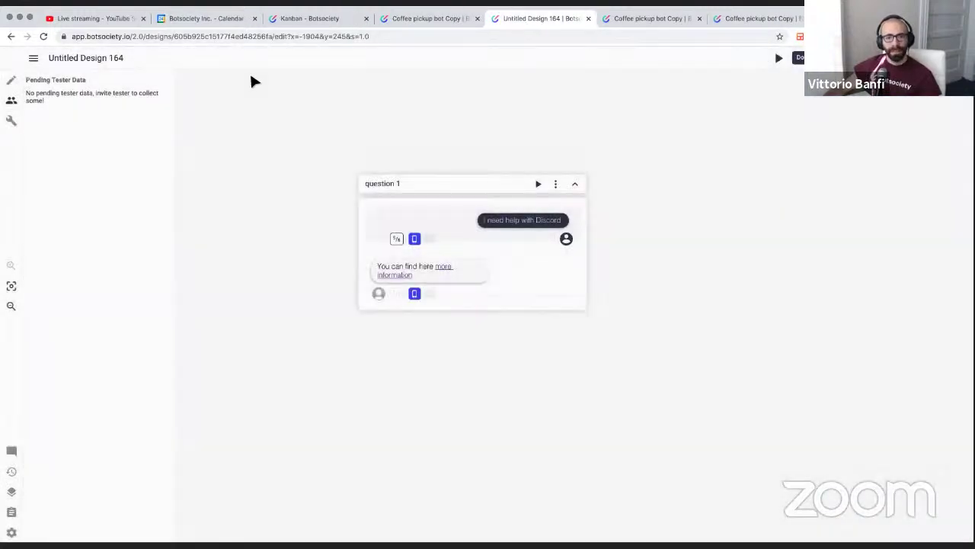
key(super+r)
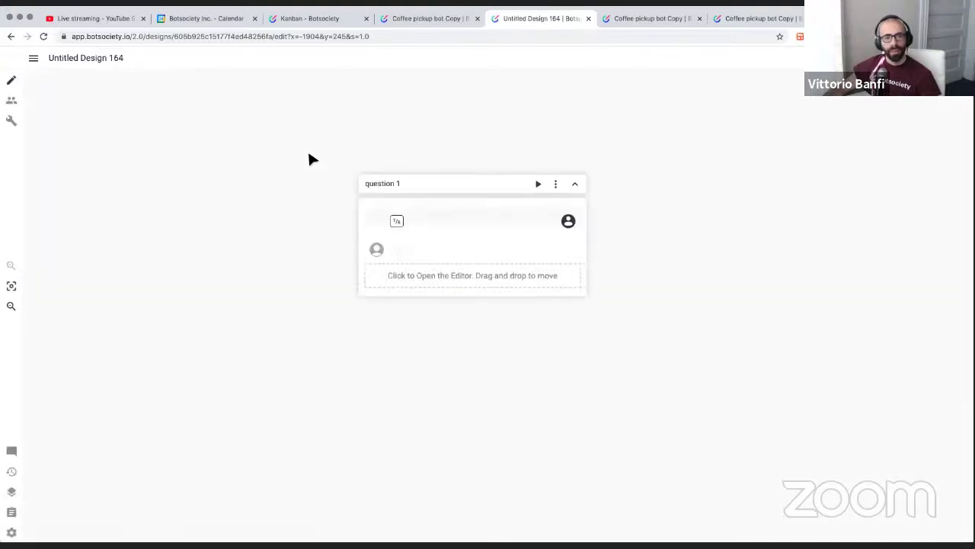
click(15, 101)
click(65, 97)
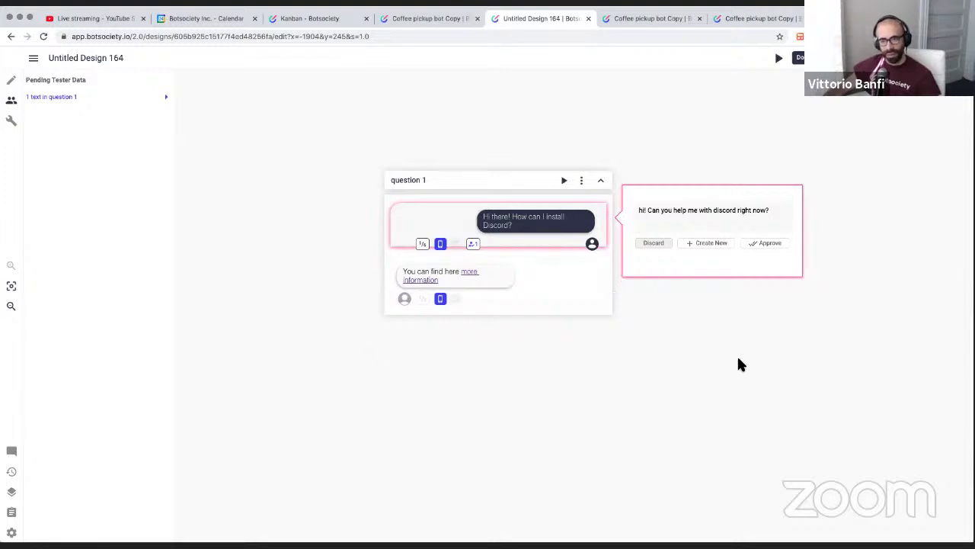
click(766, 243)
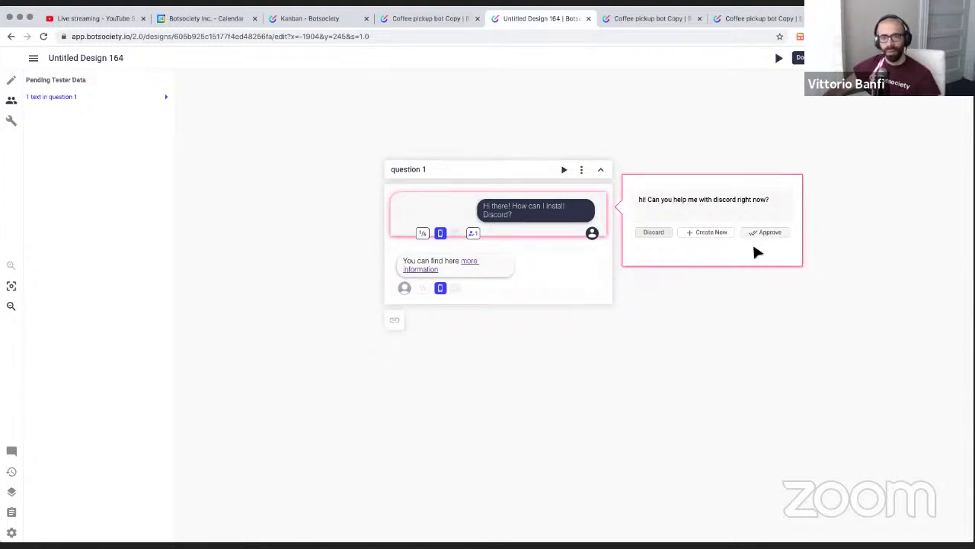
Cycle through the user message variants to find the approved tester phrasing
click(422, 228)
double_click(422, 228)
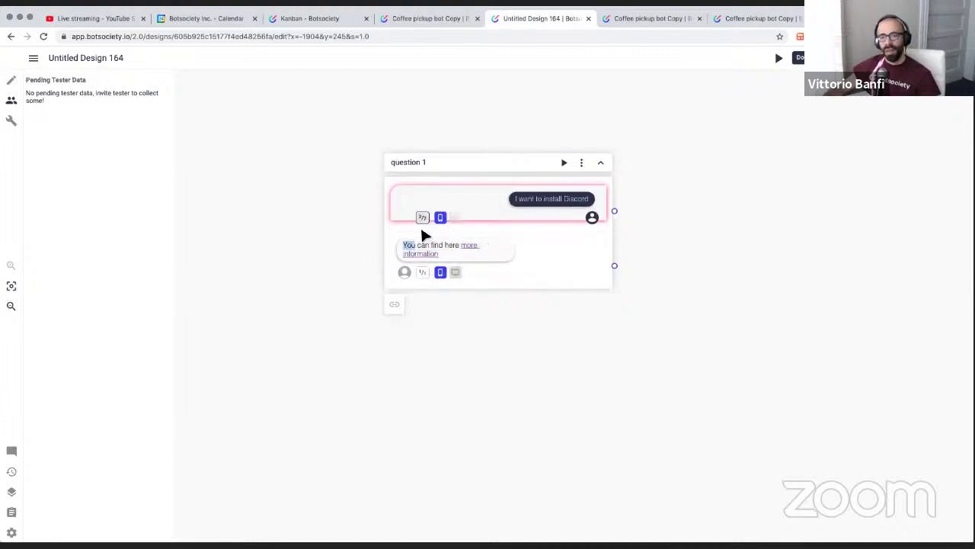
click(423, 218)
click(423, 218)
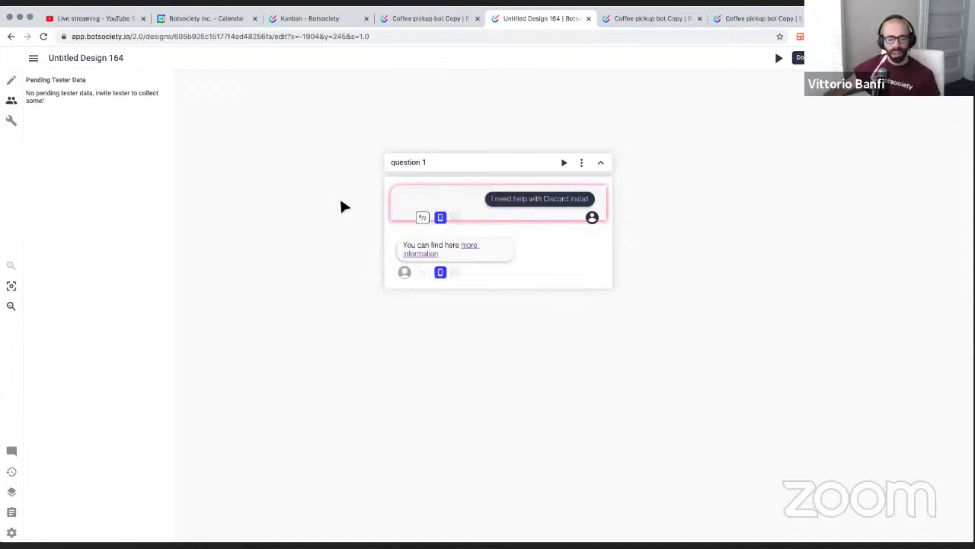
click(423, 218)
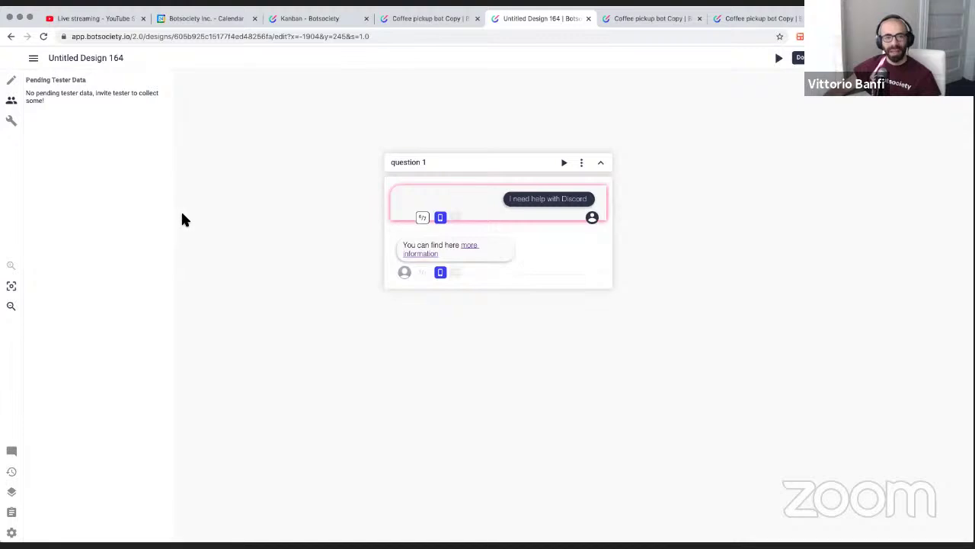
scroll(481, 227, right, 1)
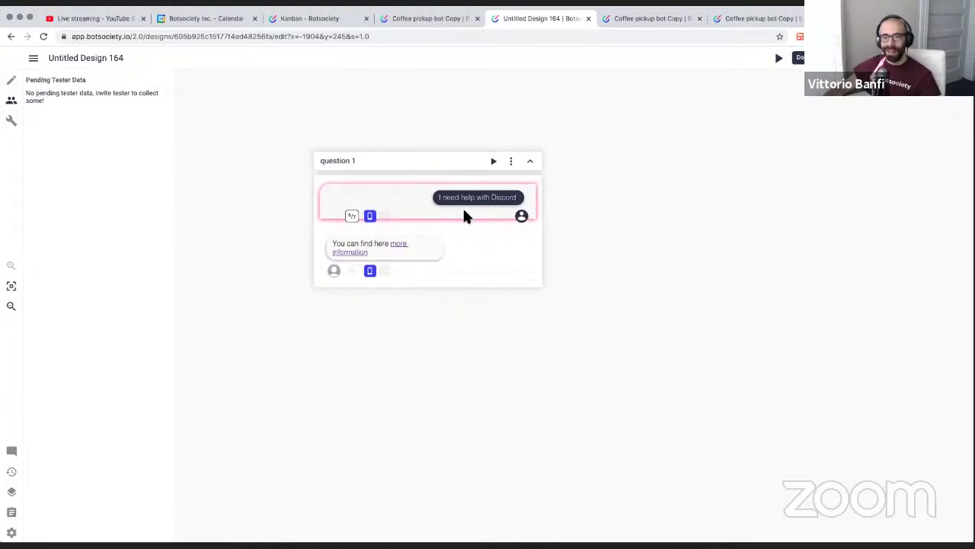
scroll(464, 209, left, 1)
click(454, 216)
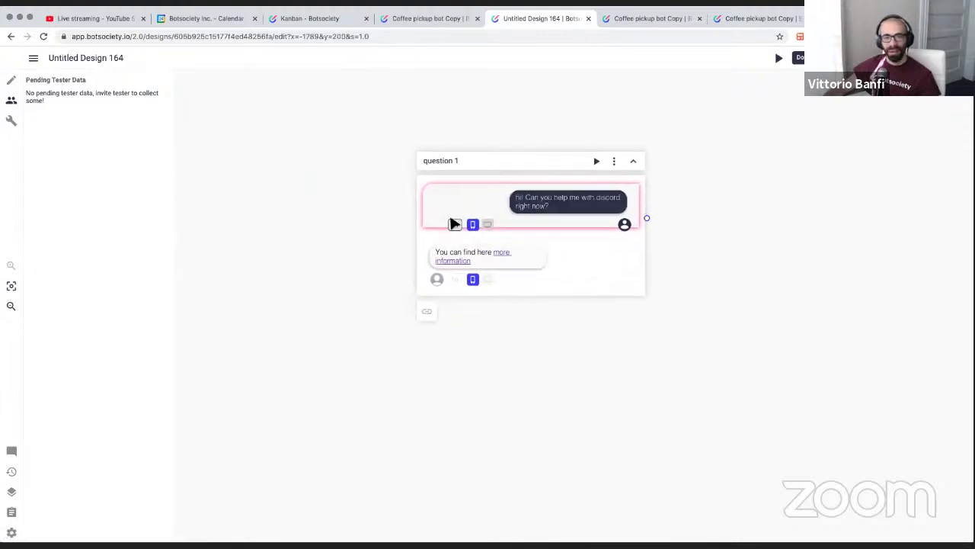
click(456, 225)
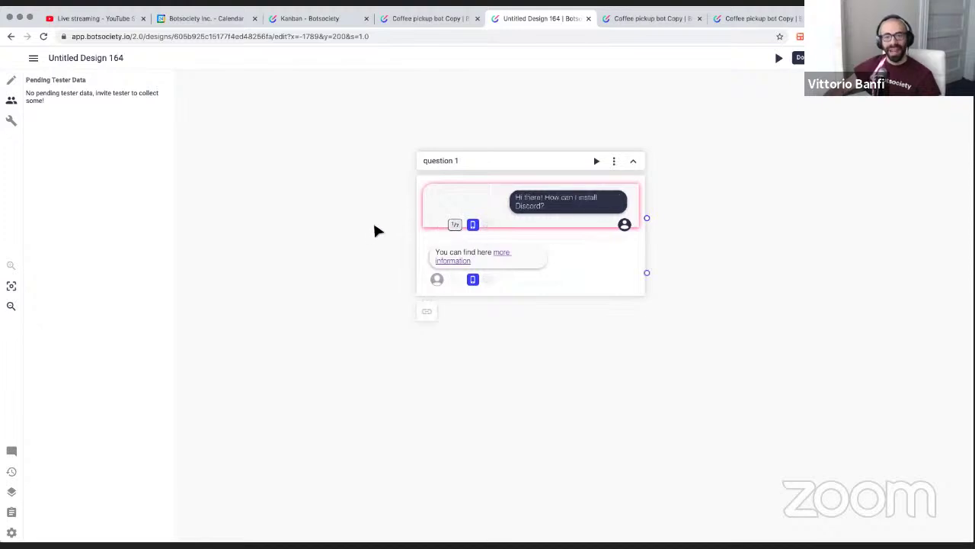